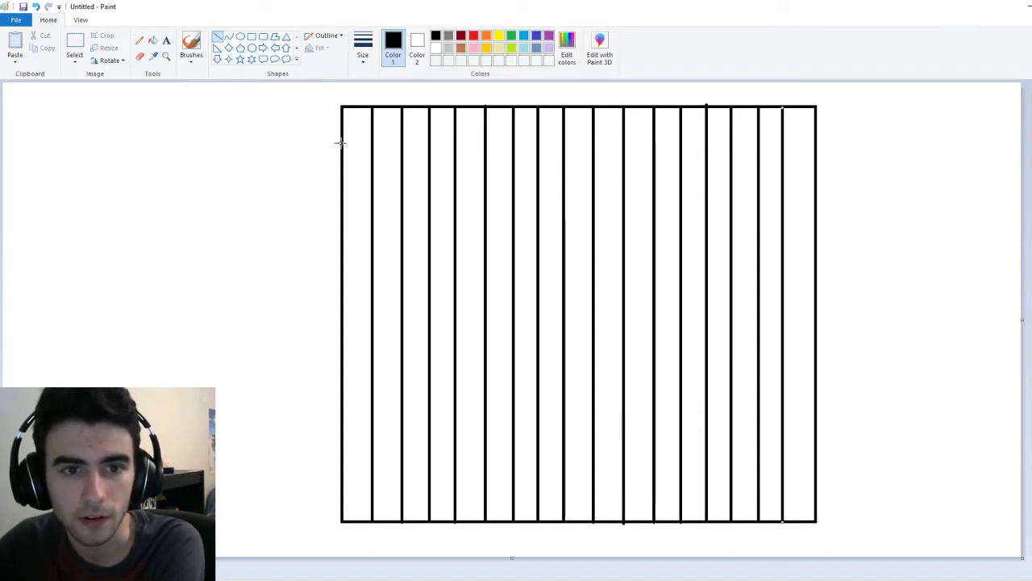
# - Draw the first five horizontal row lines across the upper grid, nudging them evenly
pyautogui.moveTo(341, 135); pyautogui.dragTo(818, 135)
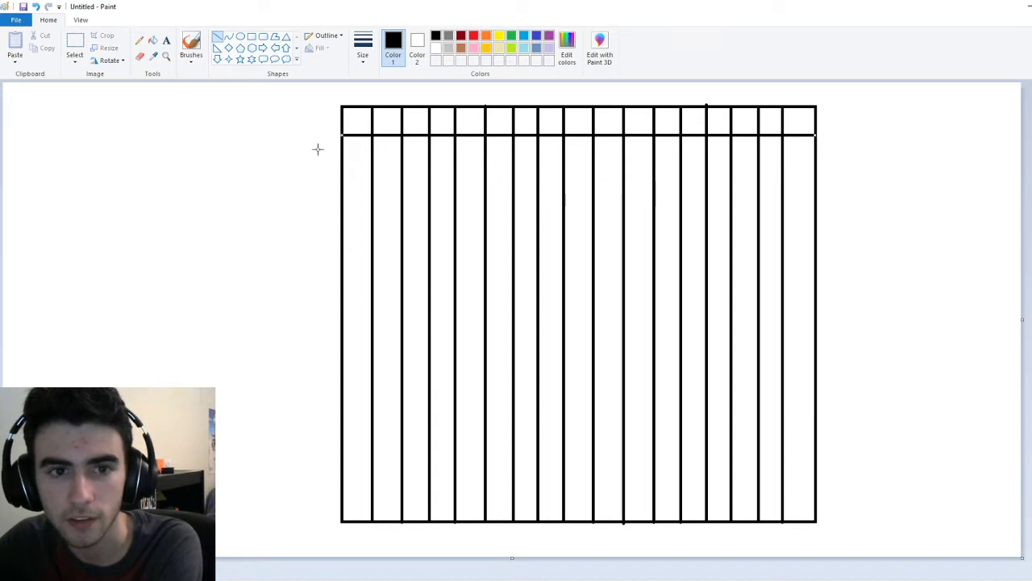
pyautogui.moveTo(342, 154)
pyautogui.mouseDown()
pyautogui.moveTo(605, 169)
pyautogui.moveTo(815, 164)
pyautogui.mouseUp()
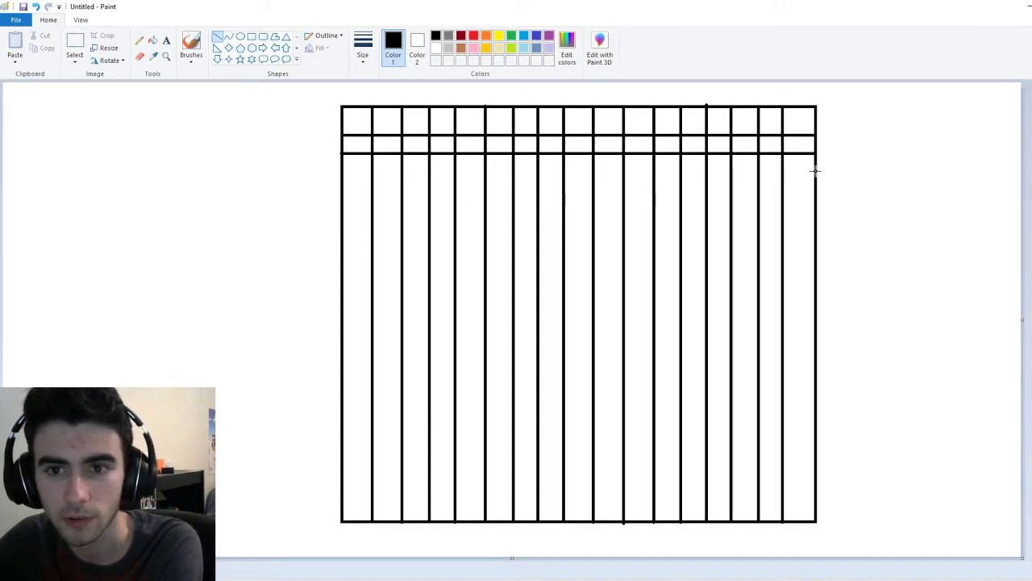
pyautogui.press('Down')
pyautogui.press('Down')
pyautogui.press('Down')
pyautogui.press('Down')
pyautogui.press('Down')
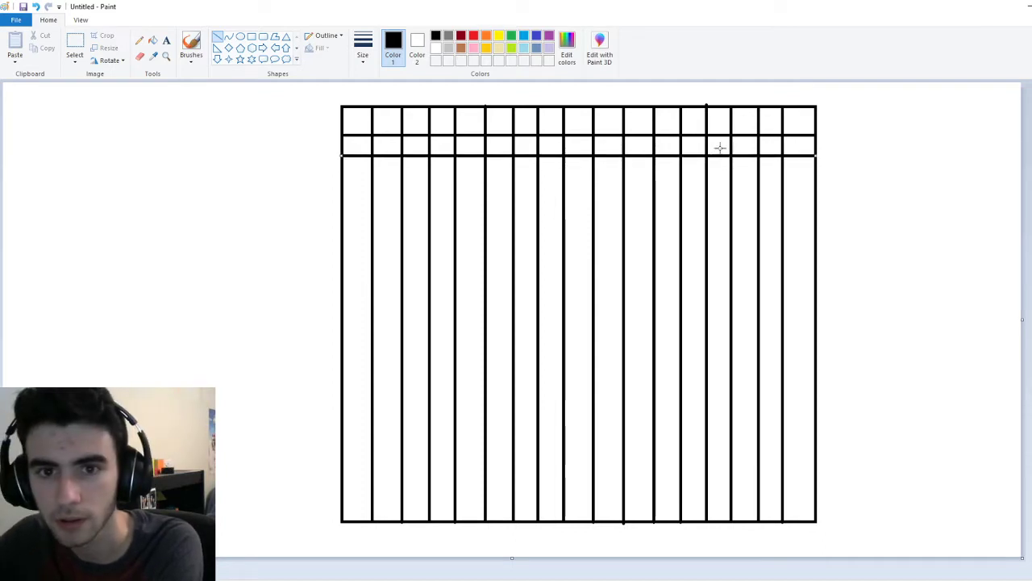
pyautogui.press('Down')
pyautogui.press('Down')
pyautogui.press('Down')
pyautogui.press('Down')
pyautogui.press('Down')
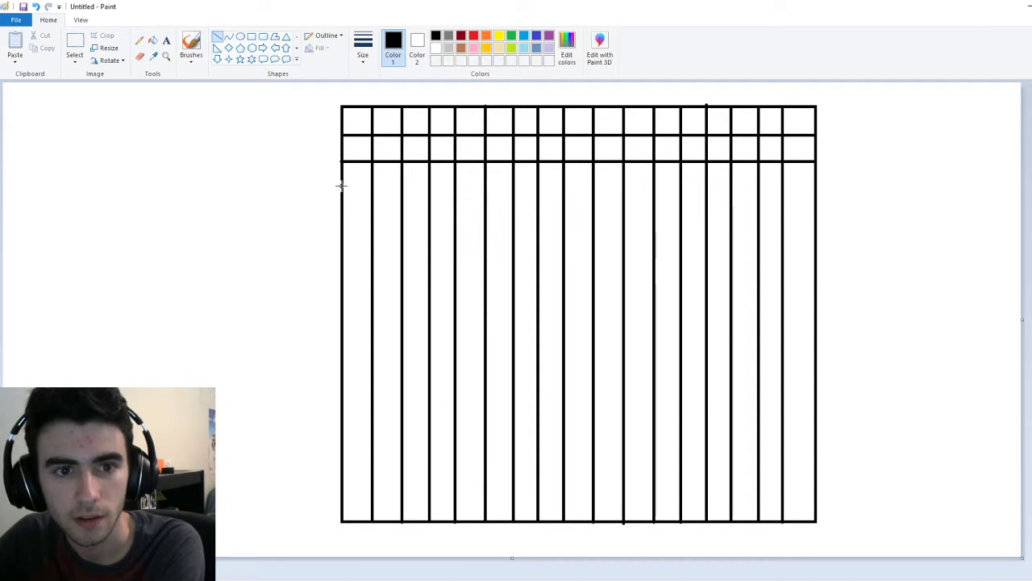
pyautogui.moveTo(342, 185)
pyautogui.mouseDown()
pyautogui.moveTo(421, 186)
pyautogui.moveTo(814, 244)
pyautogui.moveTo(816, 222)
pyautogui.moveTo(783, 212)
pyautogui.moveTo(417, 219)
pyautogui.moveTo(342, 230)
pyautogui.moveTo(823, 246)
pyautogui.mouseUp()
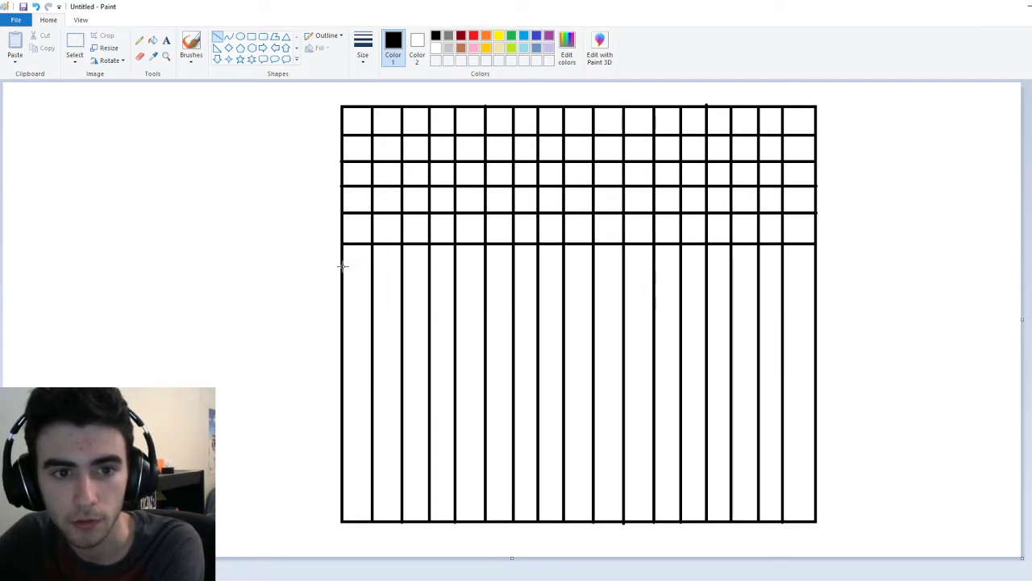
pyautogui.moveTo(343, 267)
pyautogui.mouseDown()
pyautogui.moveTo(820, 300)
pyautogui.moveTo(798, 276)
pyautogui.mouseUp()
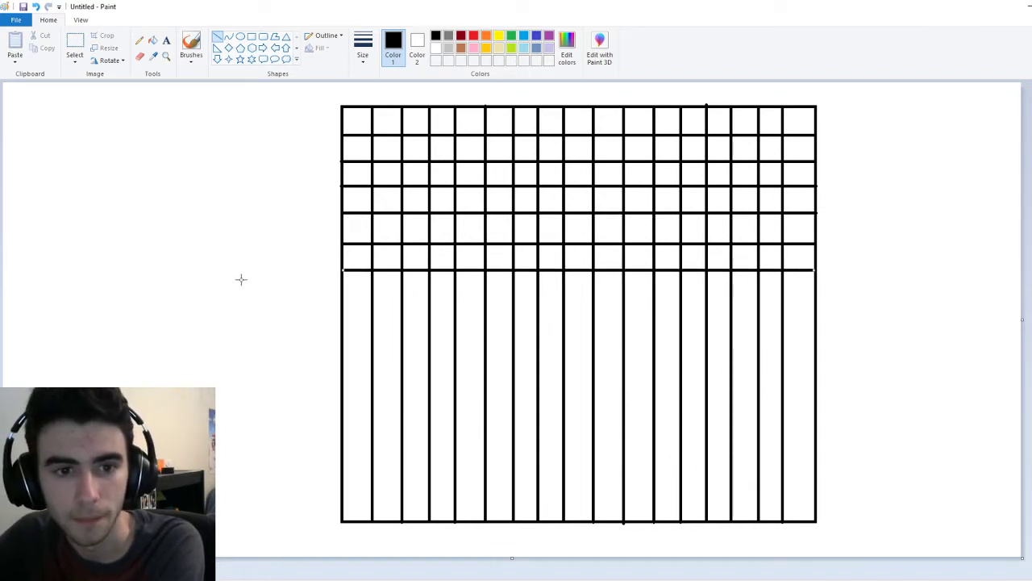
pyautogui.moveTo(344, 293)
pyautogui.mouseDown()
pyautogui.moveTo(615, 310)
pyautogui.moveTo(816, 304)
pyautogui.moveTo(791, 296)
pyautogui.mouseUp()
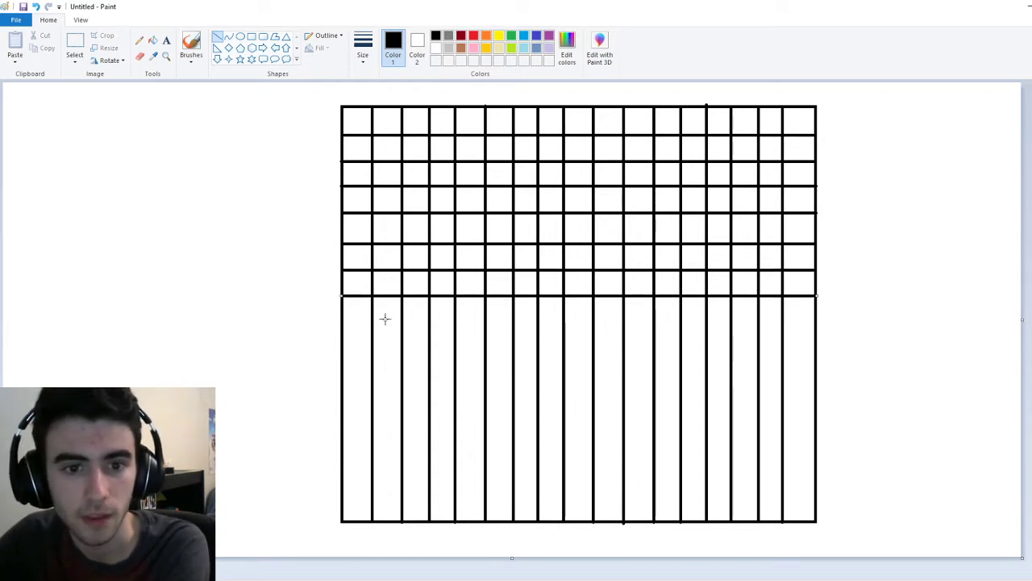
# - Draw the remaining five horizontal row lines down to the bottom of the grid
pyautogui.moveTo(346, 322)
pyautogui.mouseDown()
pyautogui.moveTo(822, 384)
pyautogui.moveTo(812, 380)
pyautogui.mouseUp()
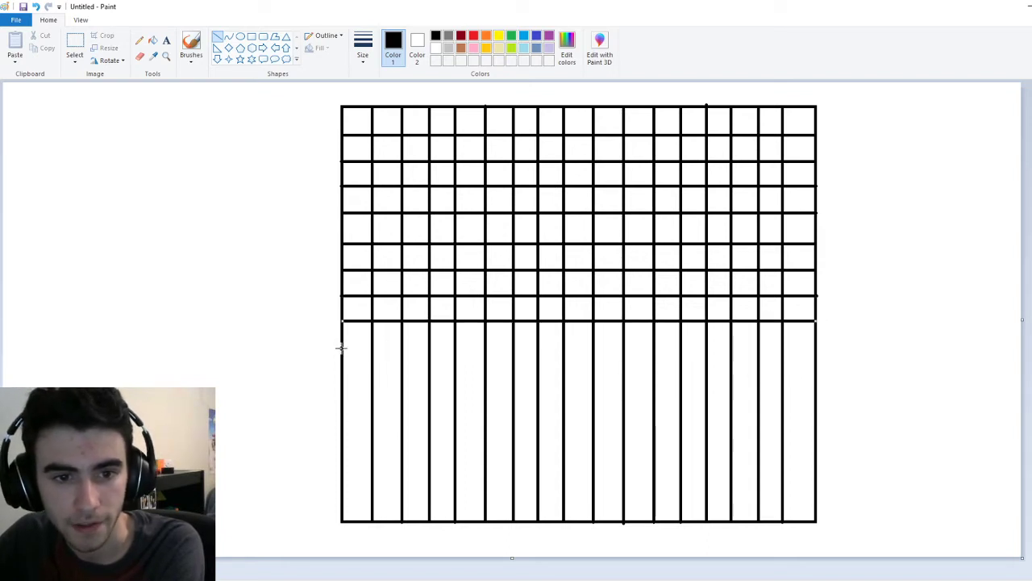
pyautogui.moveTo(342, 350)
pyautogui.mouseDown()
pyautogui.moveTo(816, 353)
pyautogui.moveTo(505, 376)
pyautogui.moveTo(342, 409)
pyautogui.moveTo(809, 410)
pyautogui.mouseUp()
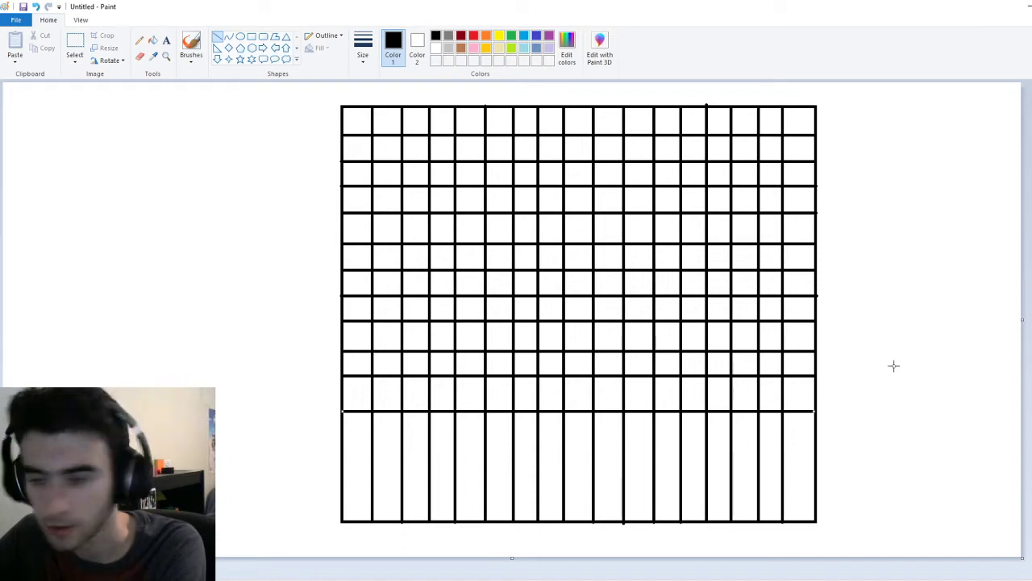
pyautogui.press('Up')
pyautogui.press('Up')
pyautogui.press('Up')
pyautogui.press('Up')
pyautogui.press('Up')
pyautogui.press('Up')
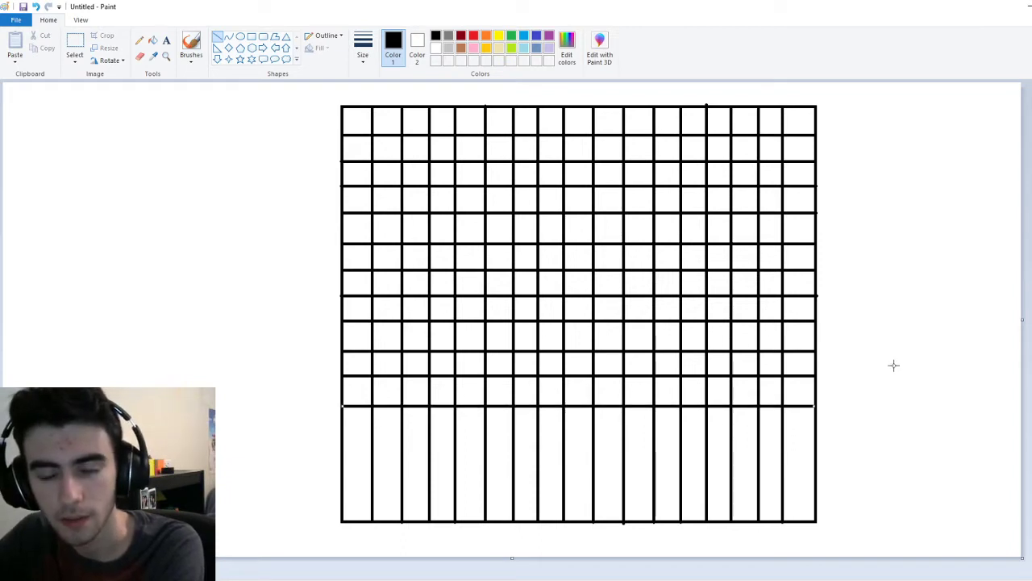
pyautogui.moveTo(816, 427); pyautogui.dragTo(342, 429)
pyautogui.press('Down')
pyautogui.press('Down')
pyautogui.press('Down')
pyautogui.press('Down')
pyautogui.press('Down')
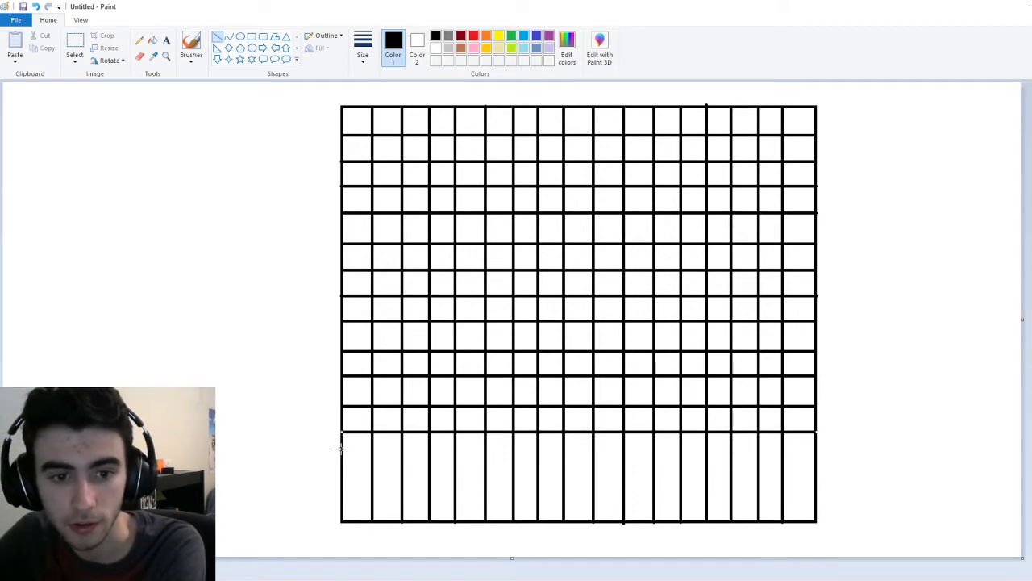
pyautogui.moveTo(340, 456)
pyautogui.mouseDown()
pyautogui.moveTo(817, 459)
pyautogui.moveTo(799, 458)
pyautogui.mouseUp()
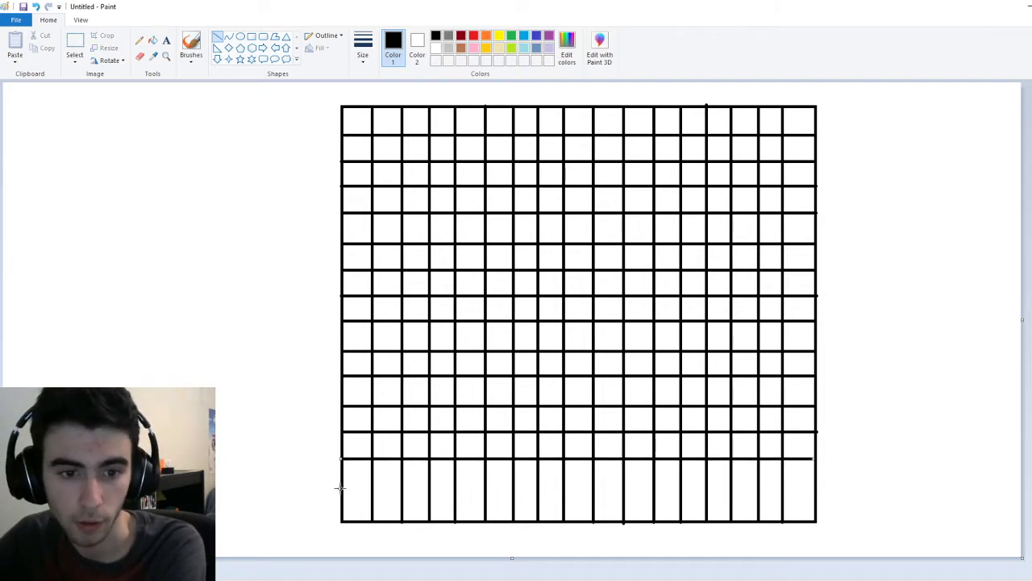
pyautogui.moveTo(343, 486); pyautogui.dragTo(813, 498)
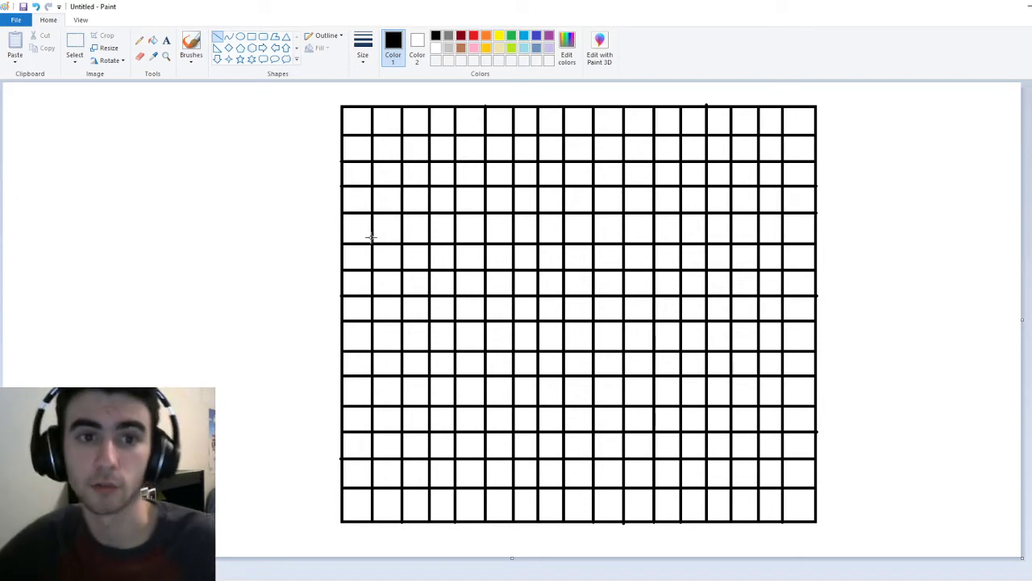
# - Switch to the Text tool and label the first left-column rows 1, 2 and 3
pyautogui.click(139, 40)
pyautogui.click(166, 40)
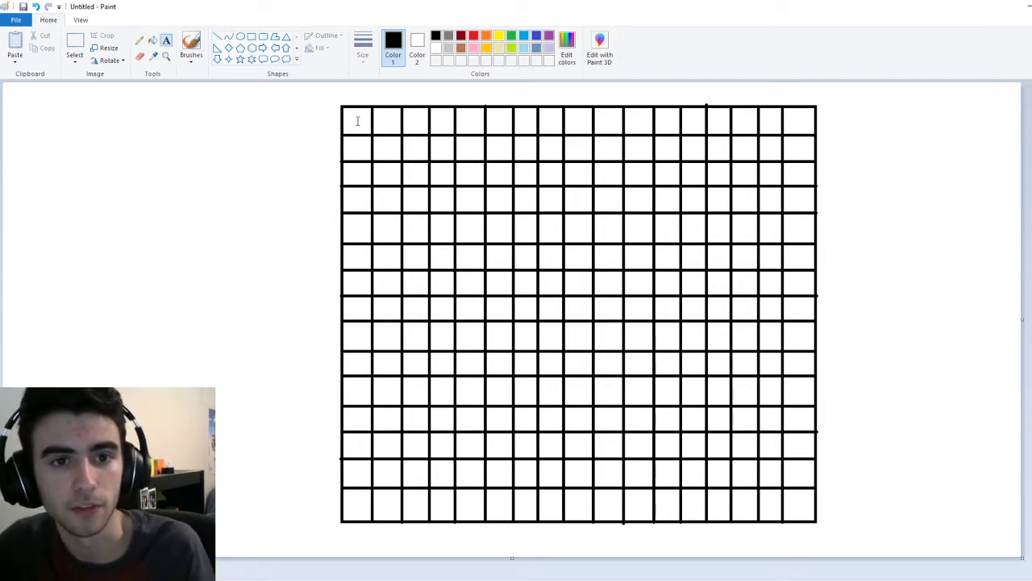
pyautogui.moveTo(348, 143); pyautogui.dragTo(443, 157)
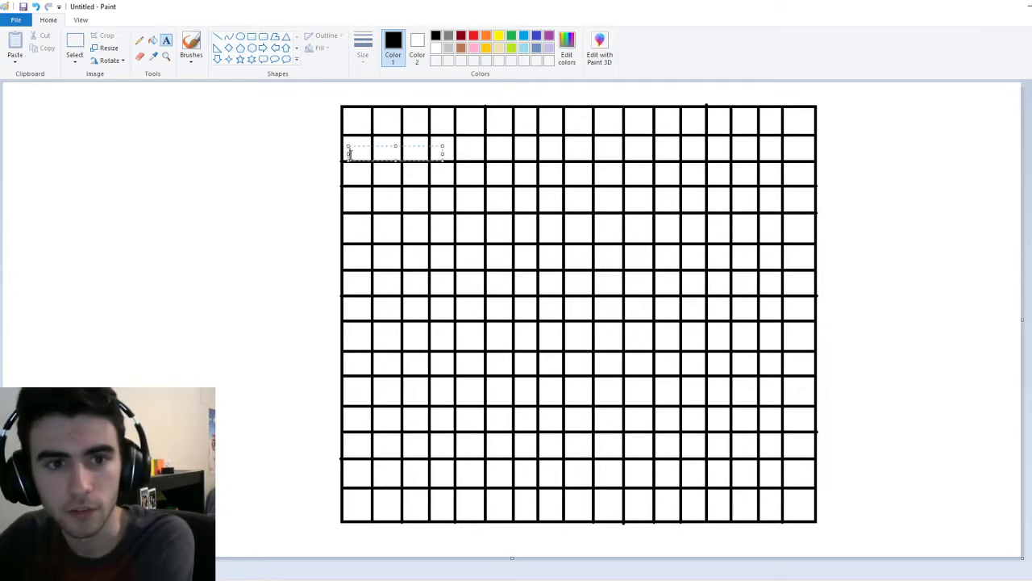
pyautogui.moveTo(361, 144); pyautogui.dragTo(361, 141)
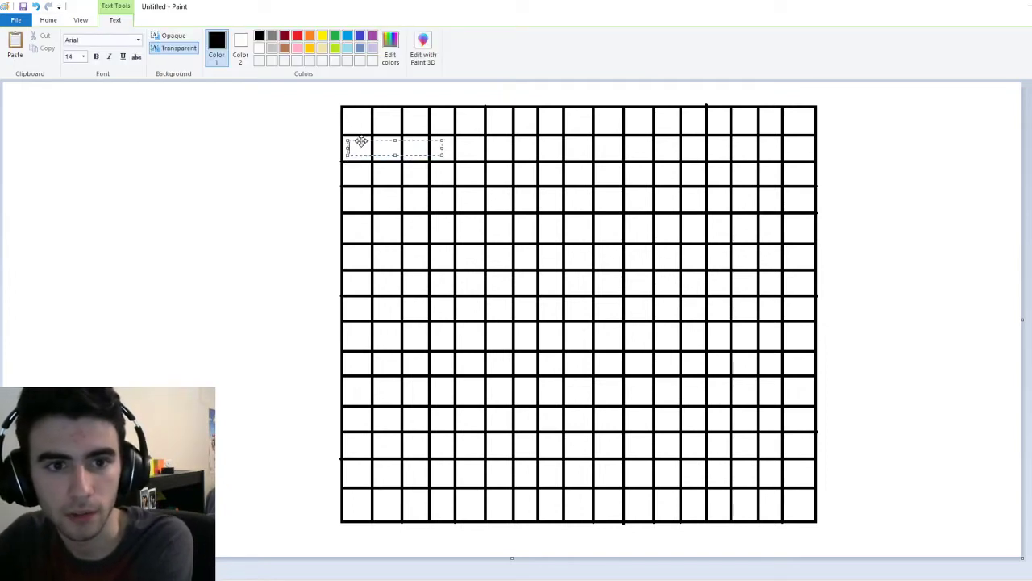
pyautogui.write('1')
pyautogui.click(359, 174)
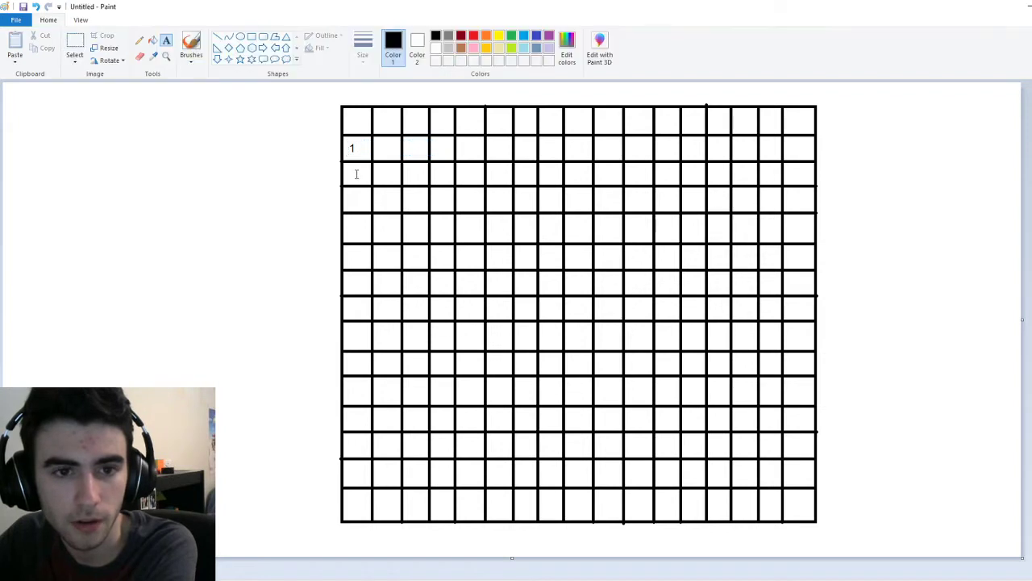
pyautogui.click(348, 167)
pyautogui.write('2')
pyautogui.click(351, 196)
pyautogui.click(351, 196)
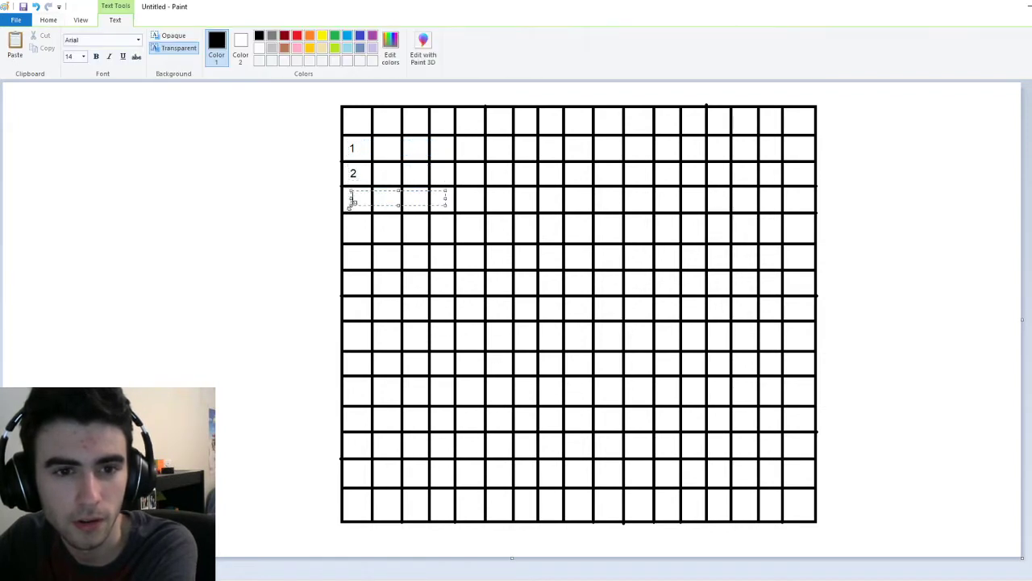
pyautogui.click(352, 227)
# - Add row headers 4, 5 and 6 in the left column
pyautogui.click(352, 227)
pyautogui.write('4')
pyautogui.click(352, 257)
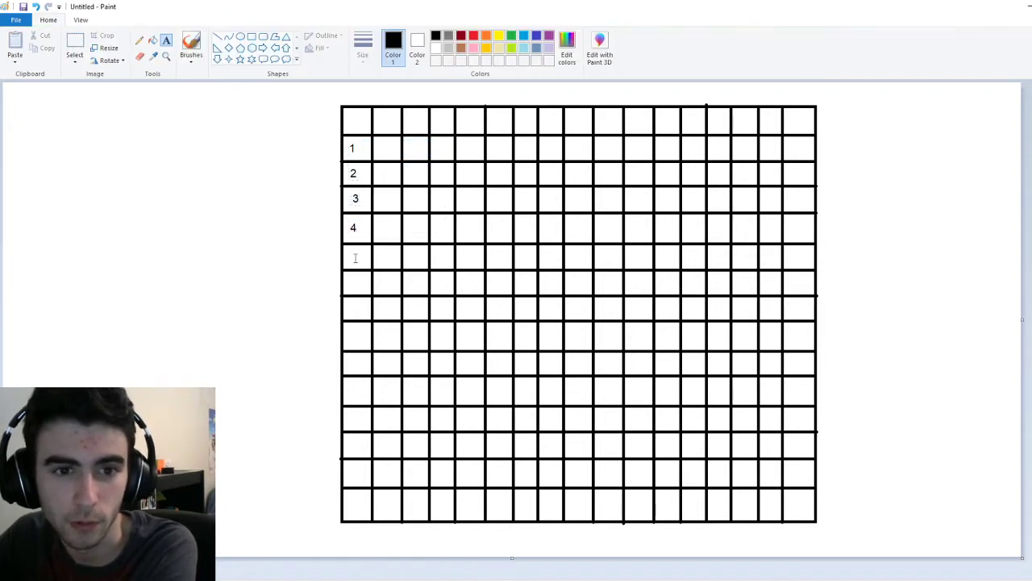
pyautogui.click(352, 257)
pyautogui.write('5')
pyautogui.click(349, 282)
pyautogui.click(350, 282)
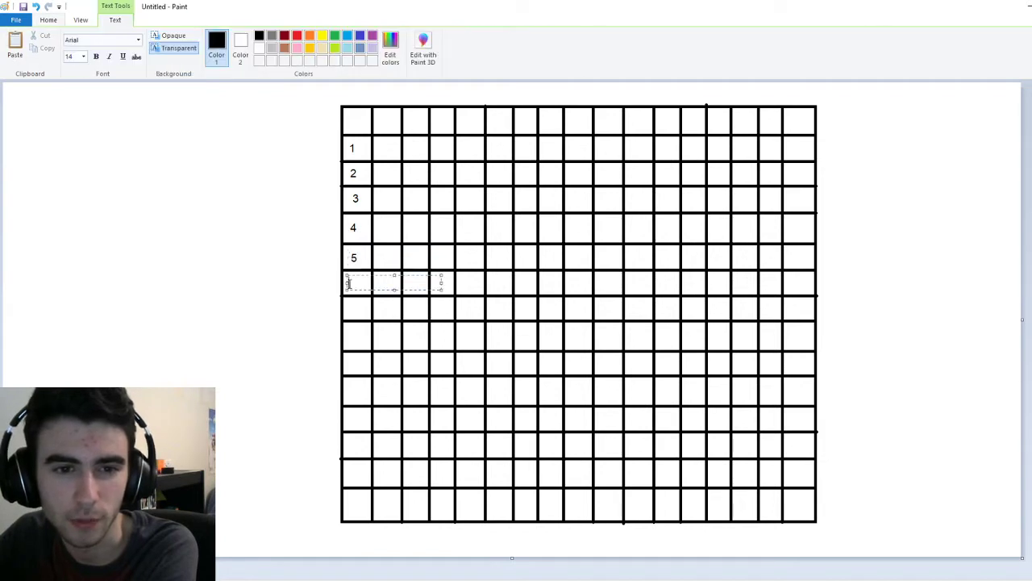
pyautogui.write('5')
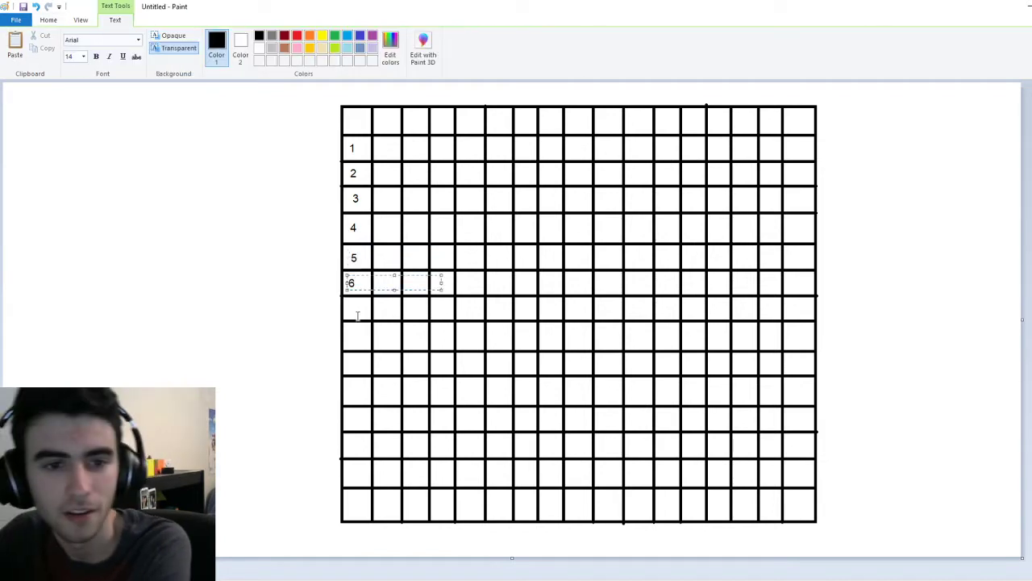
pyautogui.click(351, 308)
# - Add row headers 7 through 10 down the left column
pyautogui.click(349, 306)
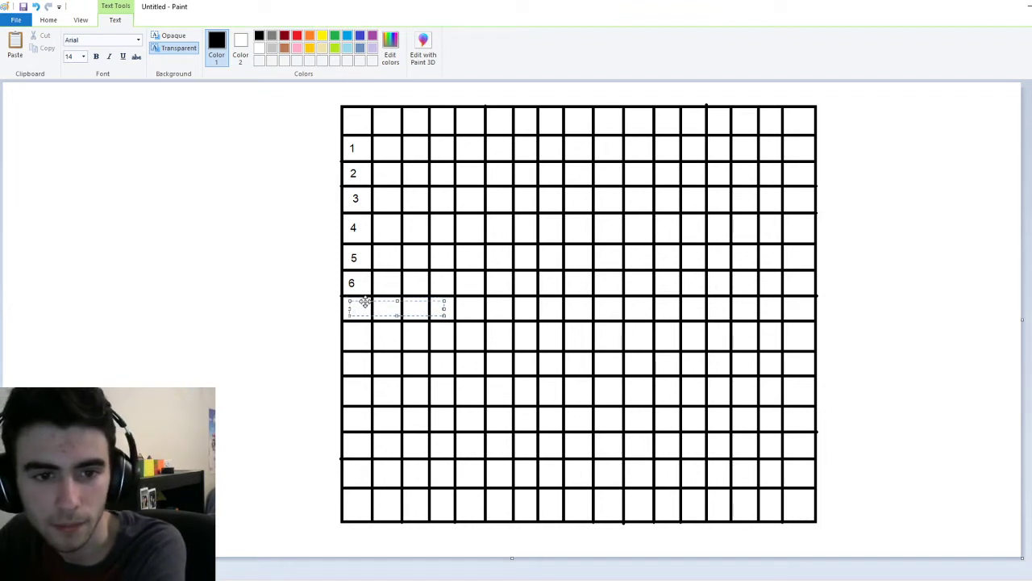
pyautogui.click(357, 336)
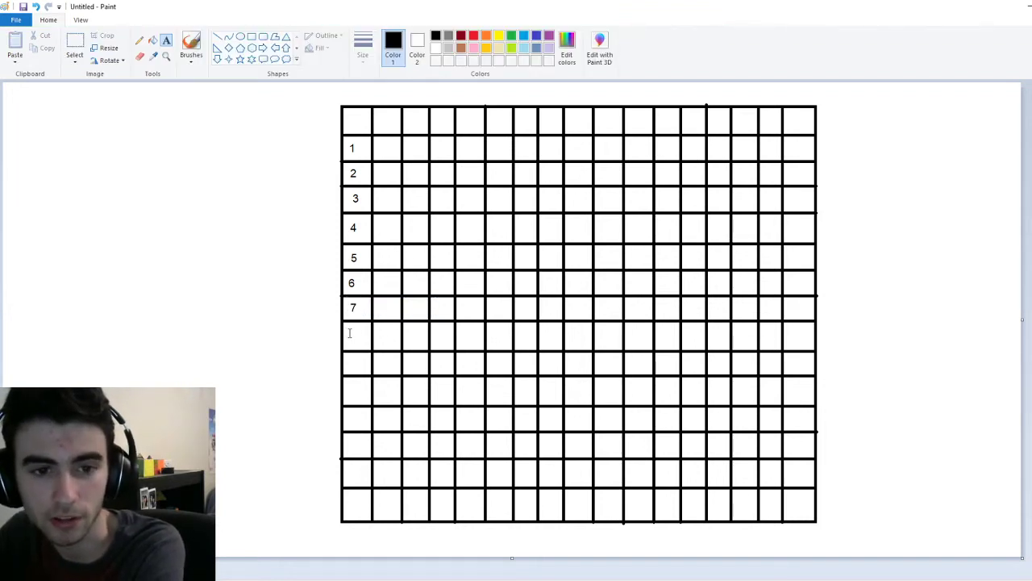
pyautogui.click(349, 333)
pyautogui.moveTo(362, 322); pyautogui.dragTo(362, 327)
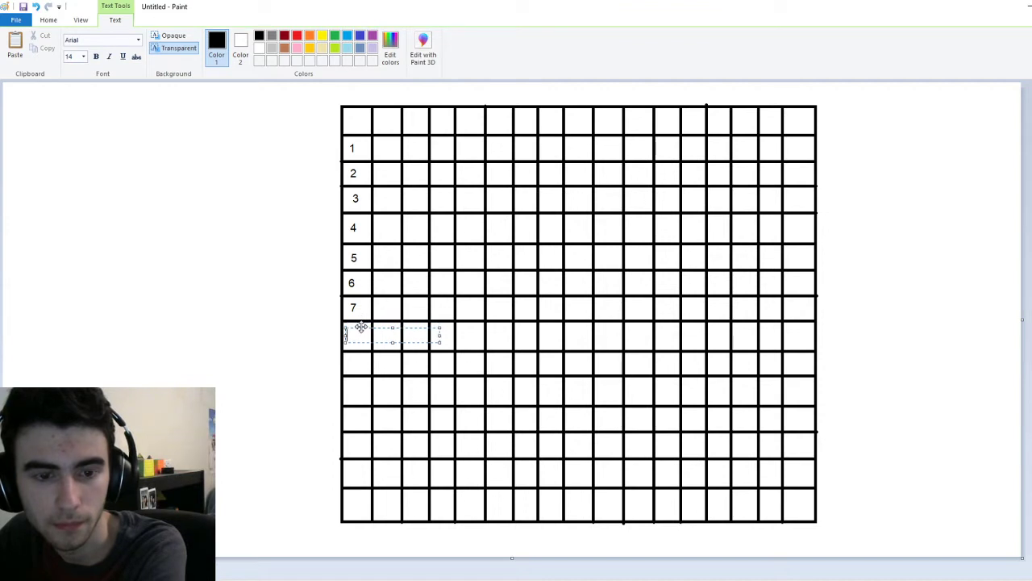
pyautogui.write('7')
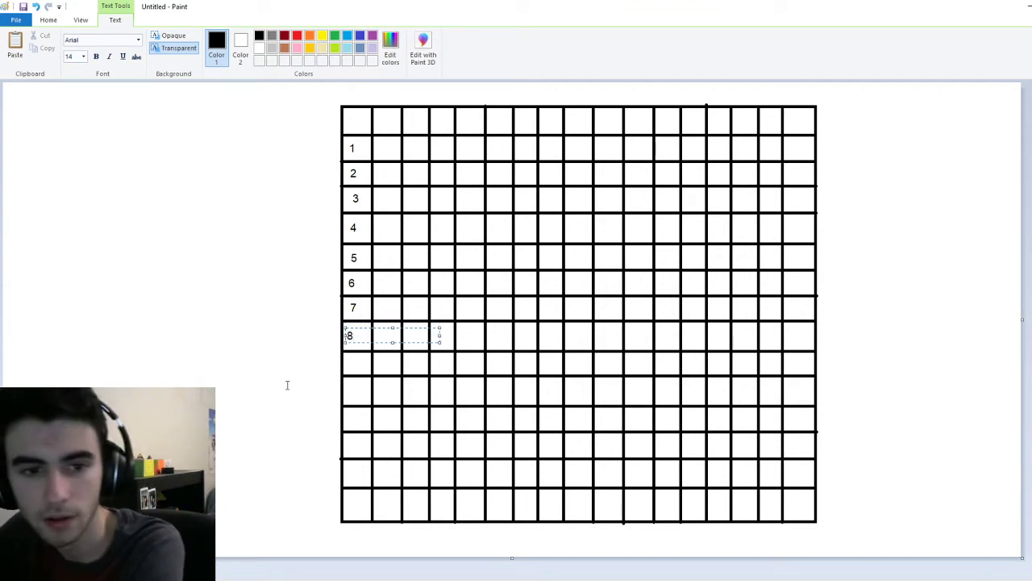
pyautogui.click(367, 364)
pyautogui.click(350, 364)
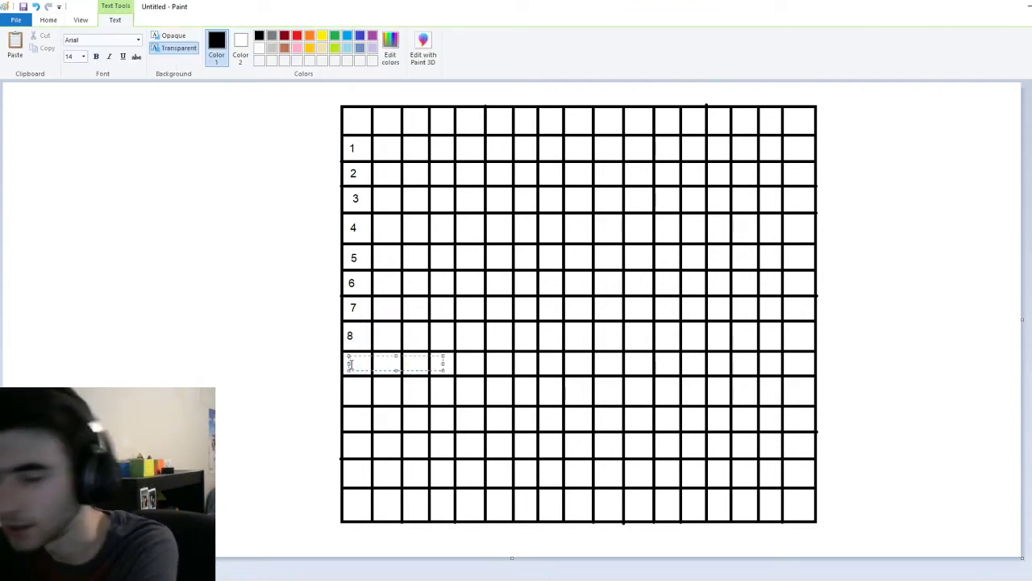
pyautogui.click(348, 388)
pyautogui.click(346, 388)
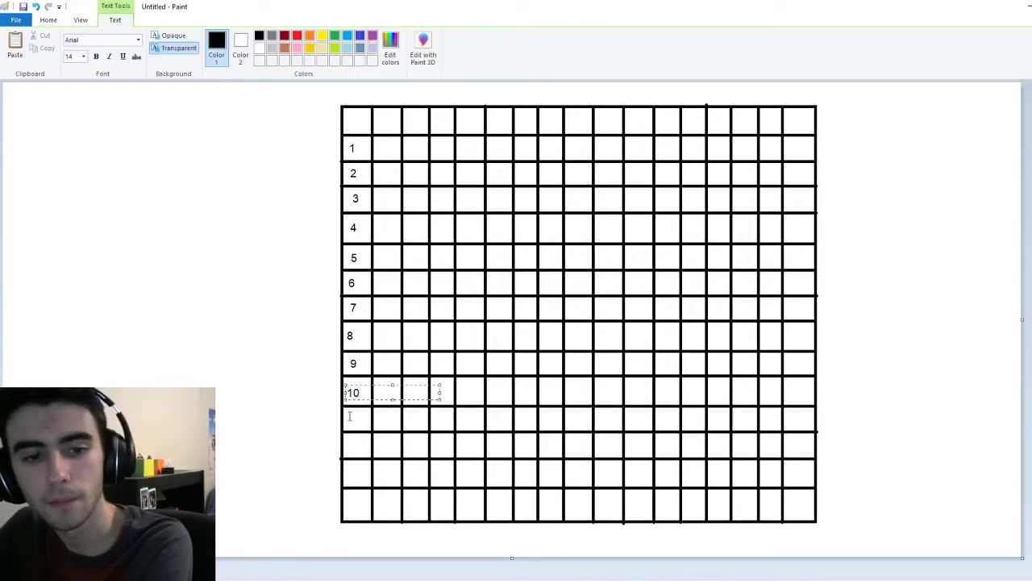
pyautogui.click(349, 416)
# - Add row headers 11 through 14 at the bottom of the left column
pyautogui.click(349, 417)
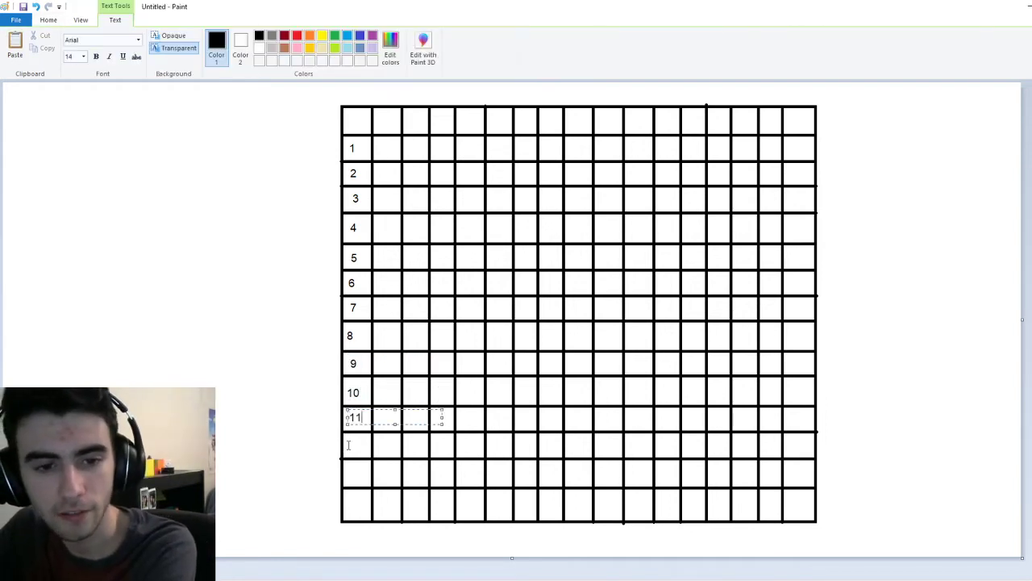
pyautogui.click(349, 445)
pyautogui.click(350, 443)
pyautogui.click(345, 467)
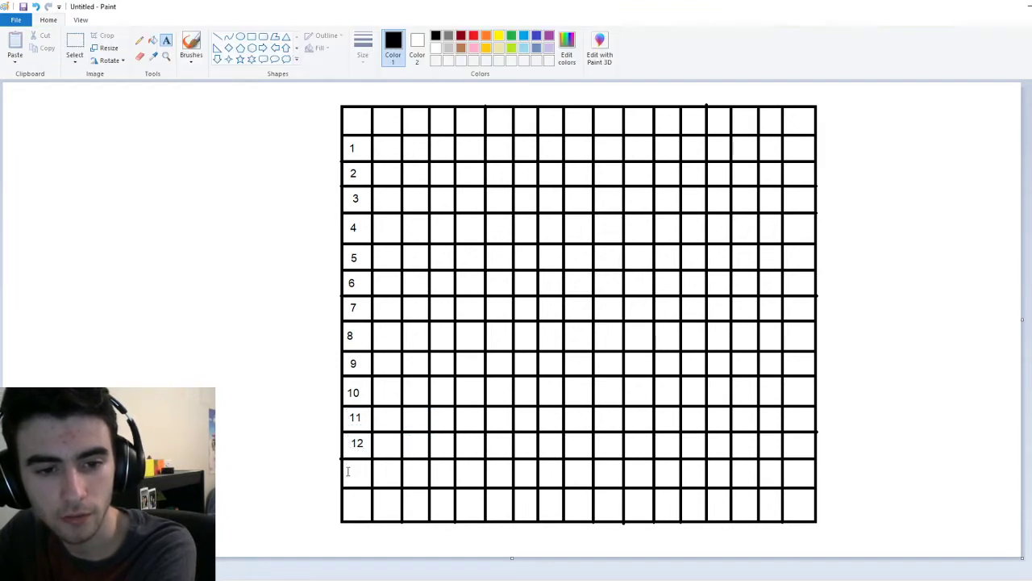
pyautogui.click(346, 468)
pyautogui.write('13')
pyautogui.click(351, 502)
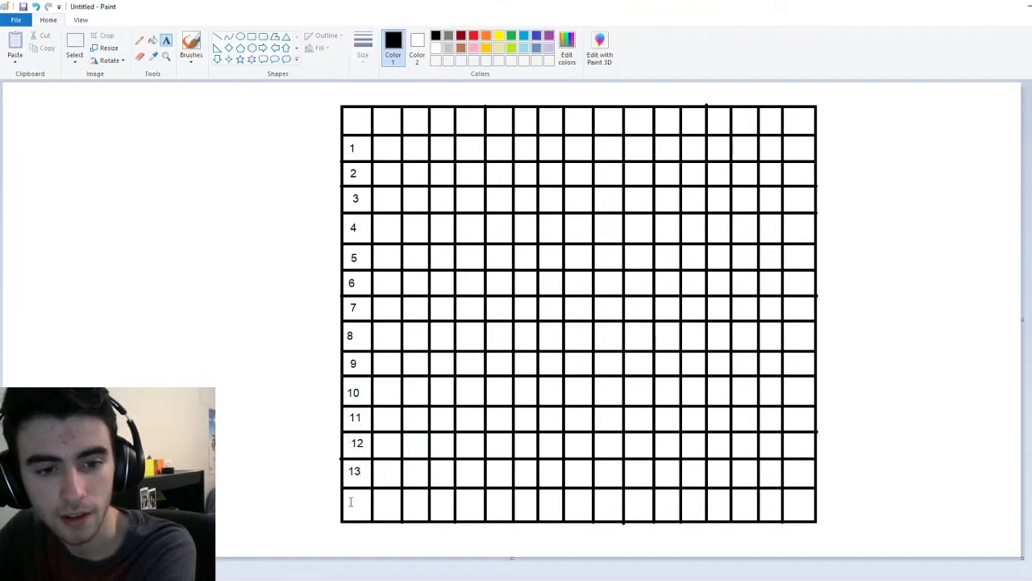
pyautogui.click(351, 502)
pyautogui.write('14')
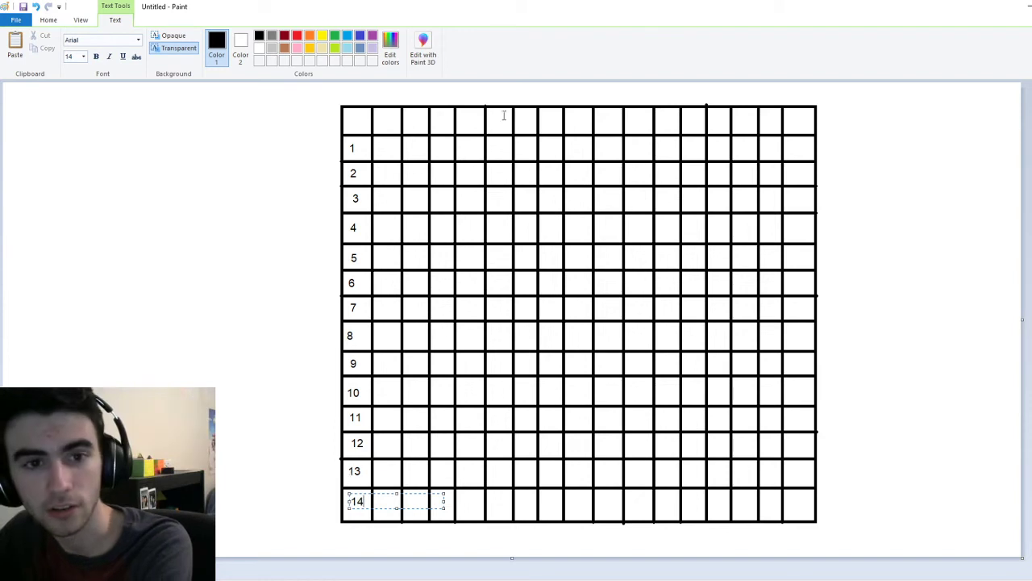
# - Commit row label 14 and add column headers 1 through 4 in the top row
pyautogui.click(377, 120)
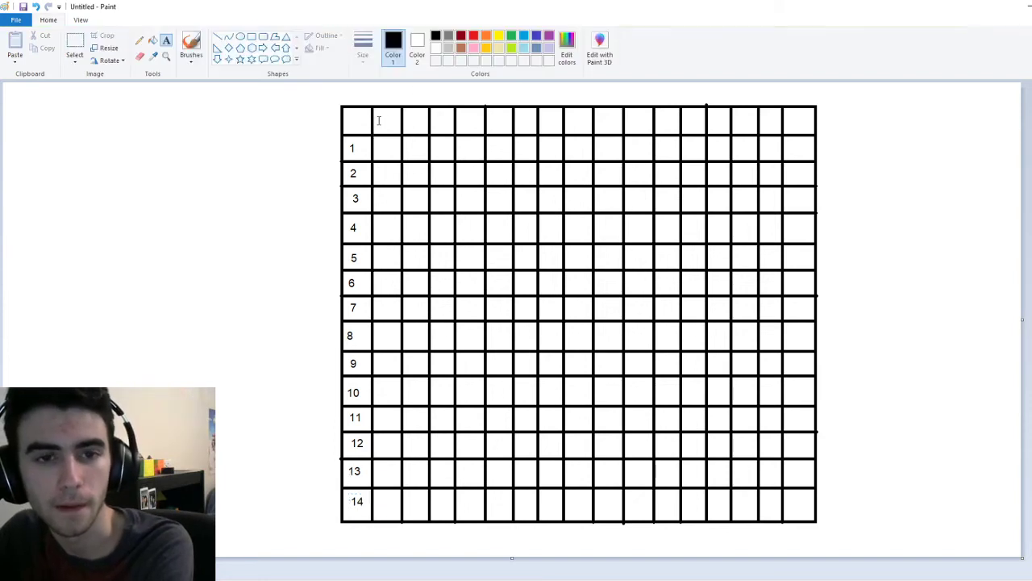
pyautogui.click(380, 120)
pyautogui.write('1')
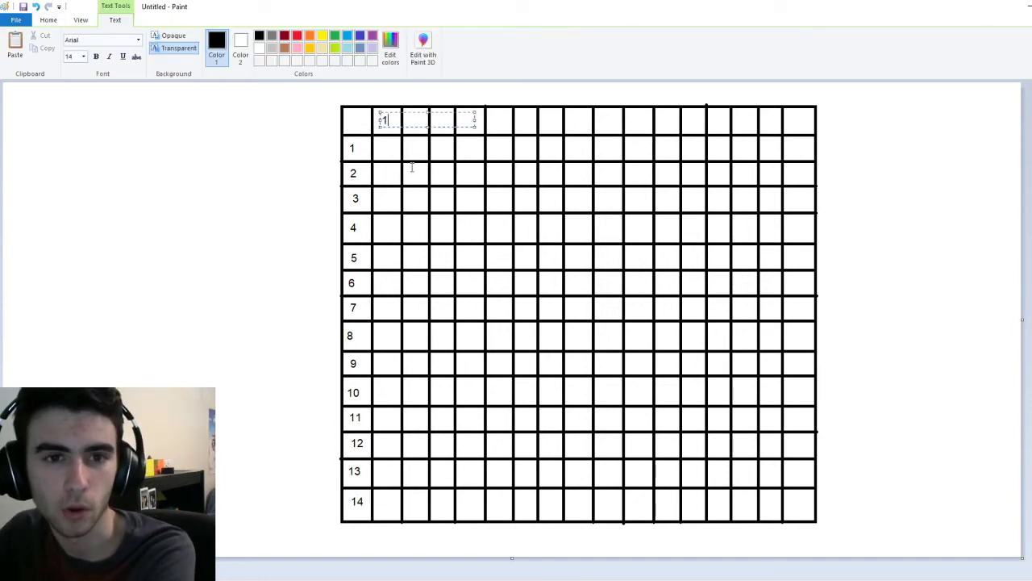
pyautogui.click(410, 125)
pyautogui.click(409, 121)
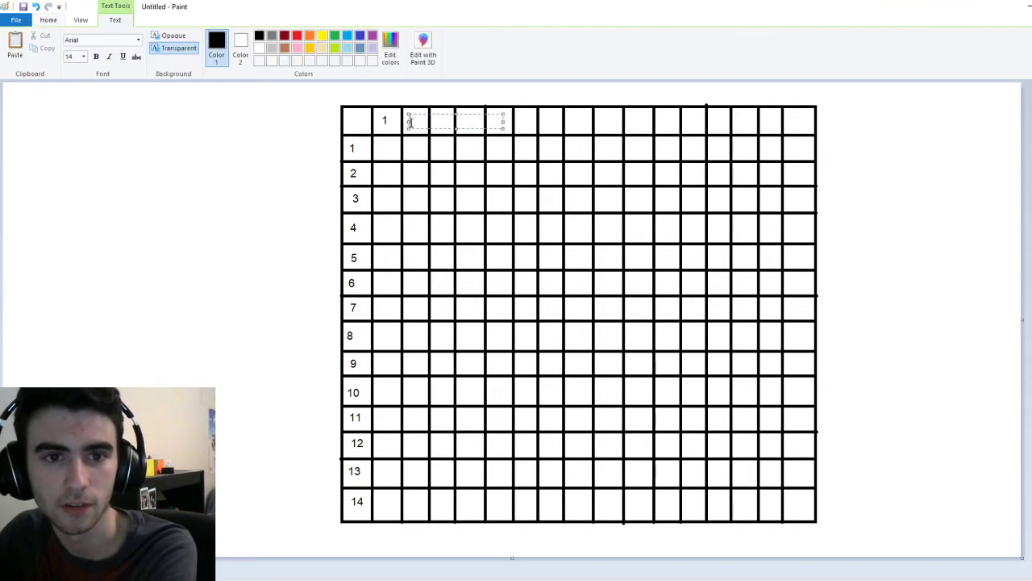
pyautogui.click(454, 145)
pyautogui.click(438, 119)
pyautogui.write('3')
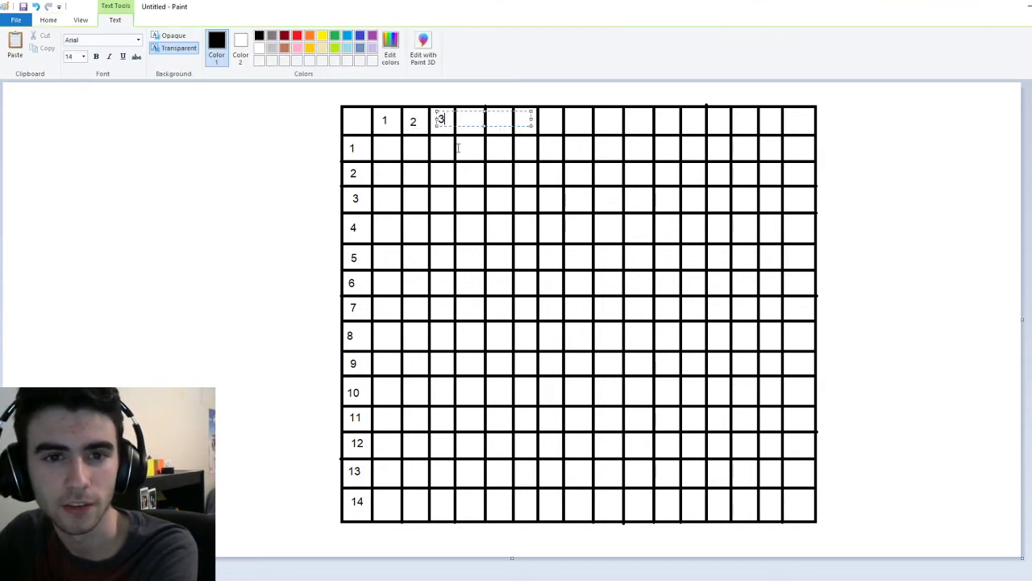
pyautogui.click(459, 147)
pyautogui.click(464, 117)
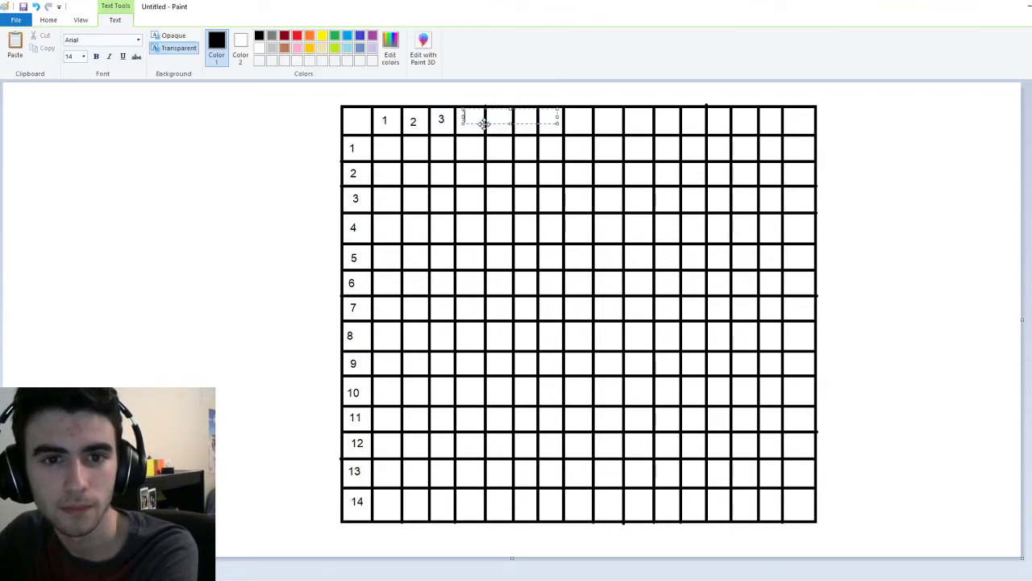
pyautogui.write('4')
pyautogui.click(490, 128)
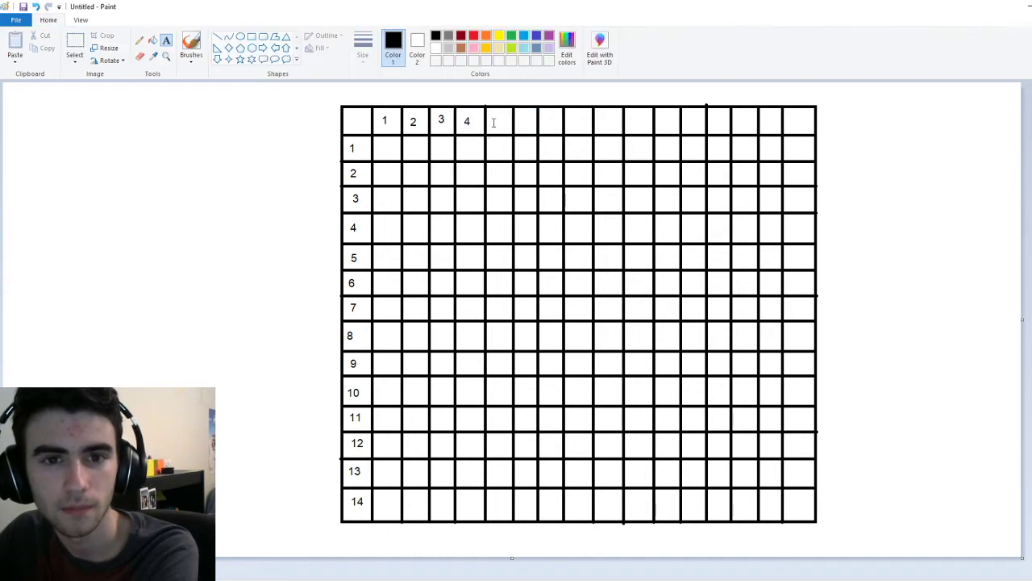
# - Add column headers 5 through 8, correcting a mistyped 4 to 5
pyautogui.click(493, 121)
pyautogui.write('4')
pyautogui.press('BackSpace')
pyautogui.write('5')
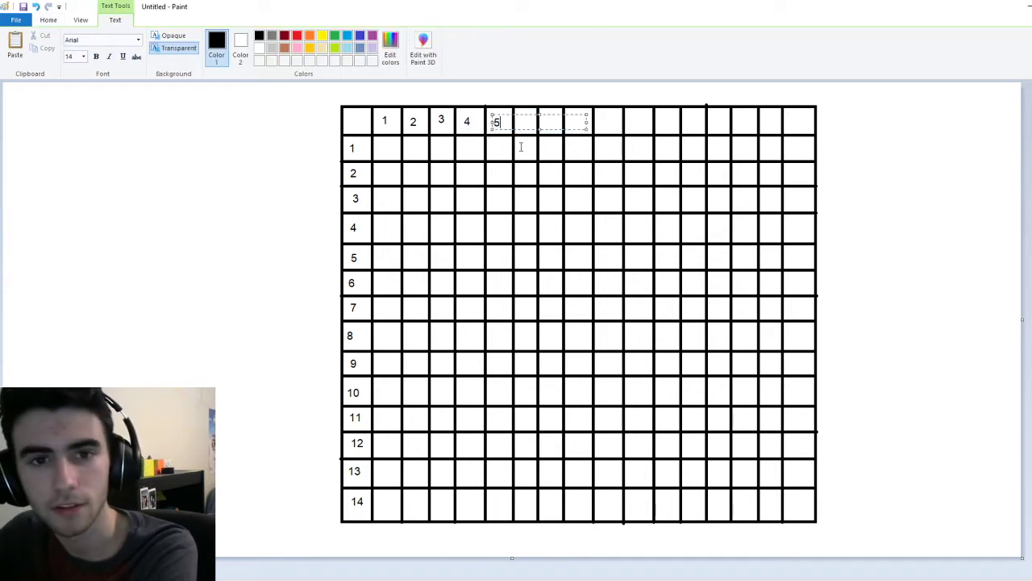
pyautogui.click(522, 147)
pyautogui.click(520, 121)
pyautogui.write('6')
pyautogui.click(561, 148)
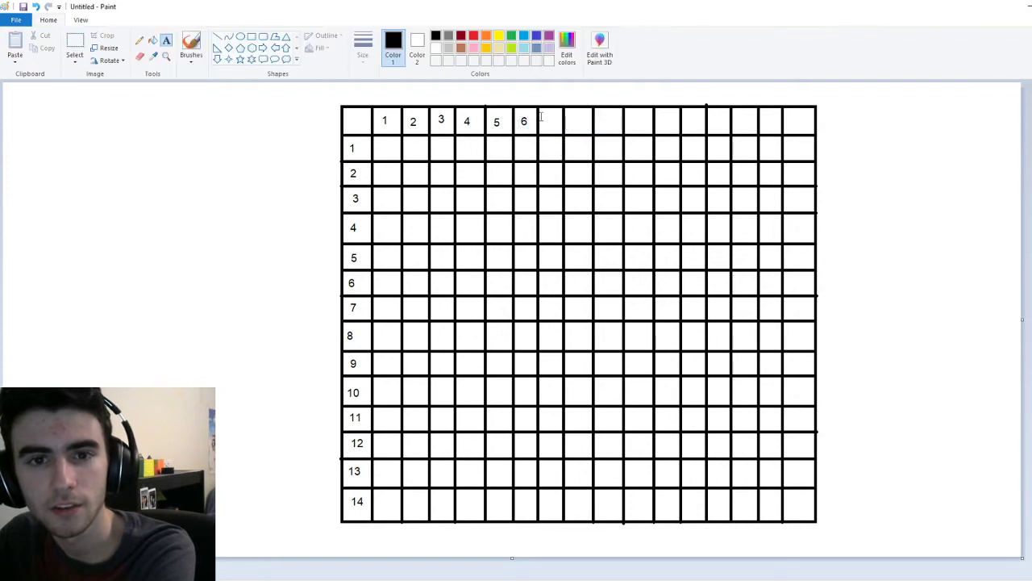
pyautogui.click(547, 121)
pyautogui.write('7')
pyautogui.click(545, 154)
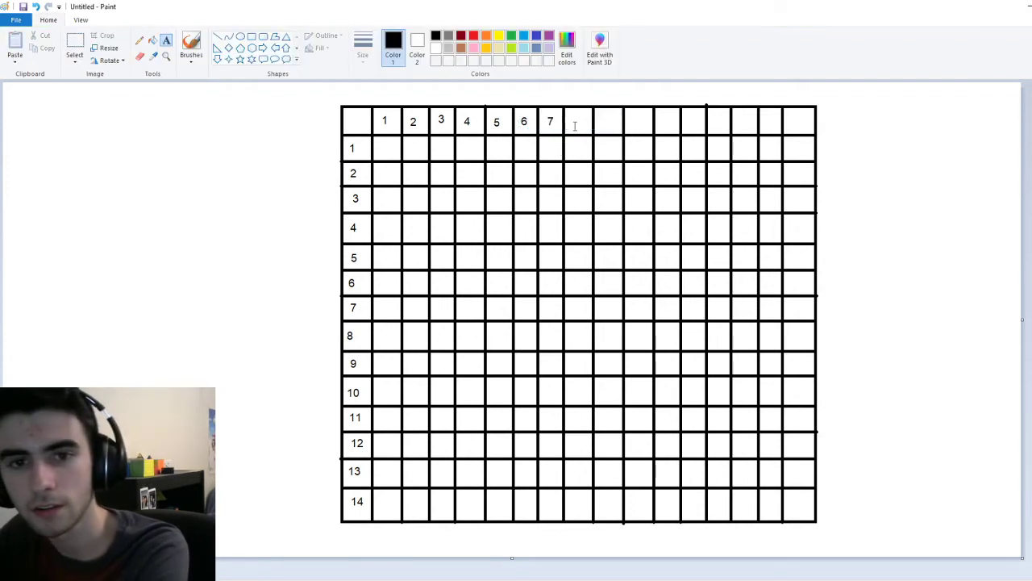
pyautogui.click(576, 119)
pyautogui.write('8')
pyautogui.click(586, 166)
# - Add column headers 9 through 12 across the top row
pyautogui.click(601, 121)
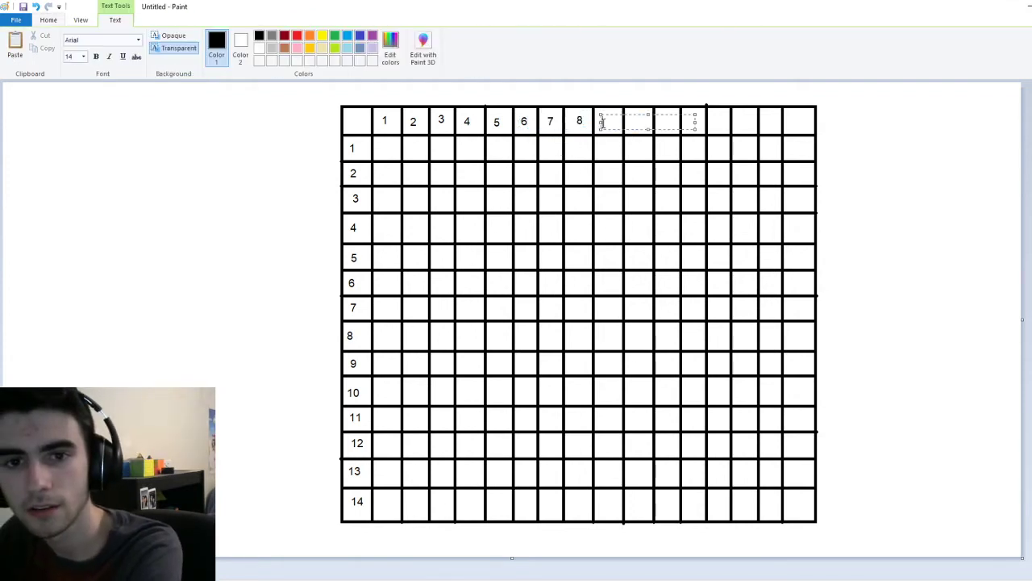
pyautogui.write('9')
pyautogui.click(613, 197)
pyautogui.click(633, 122)
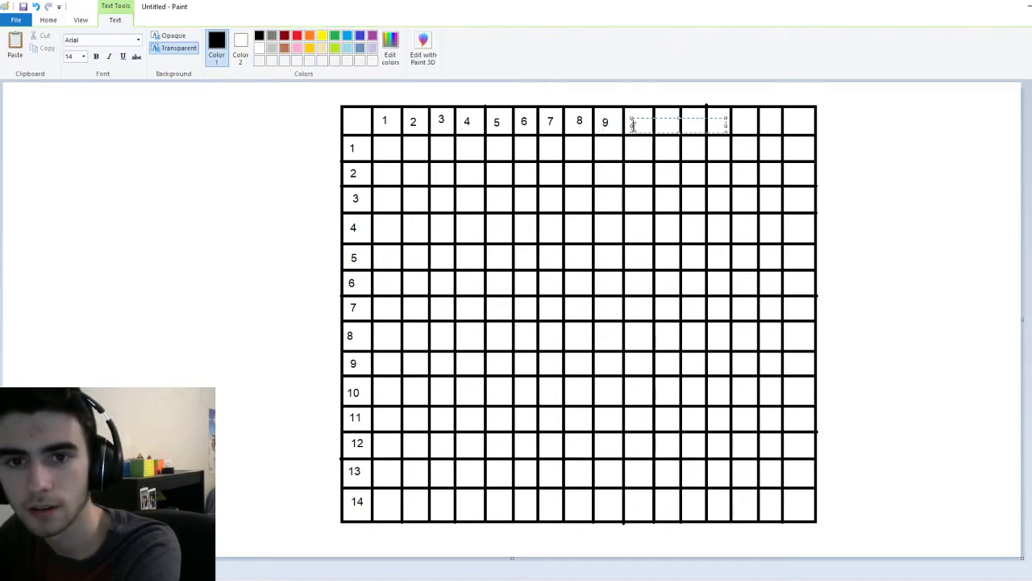
pyautogui.click(666, 143)
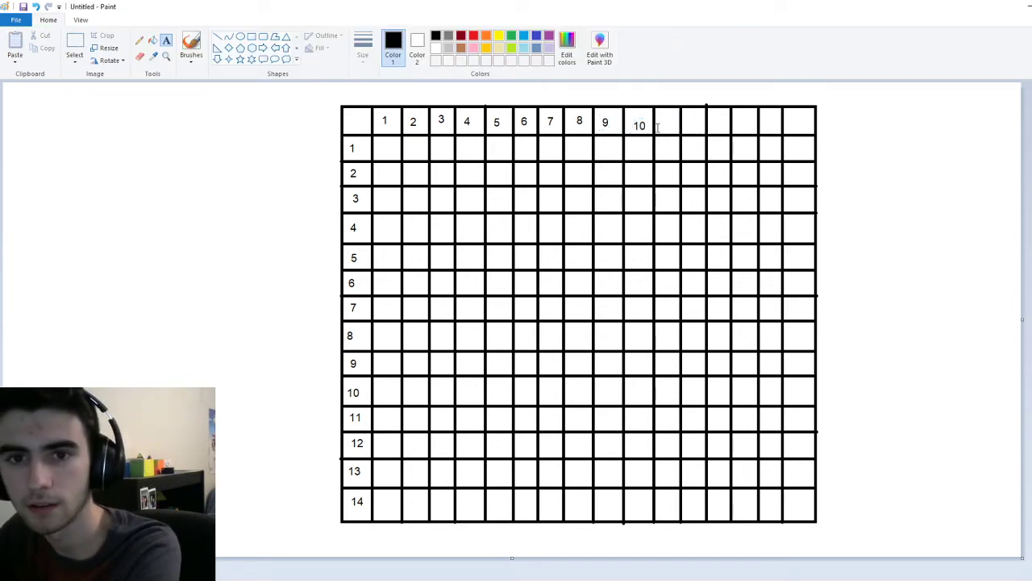
pyautogui.click(662, 122)
pyautogui.write('11')
pyautogui.click(677, 163)
pyautogui.click(686, 121)
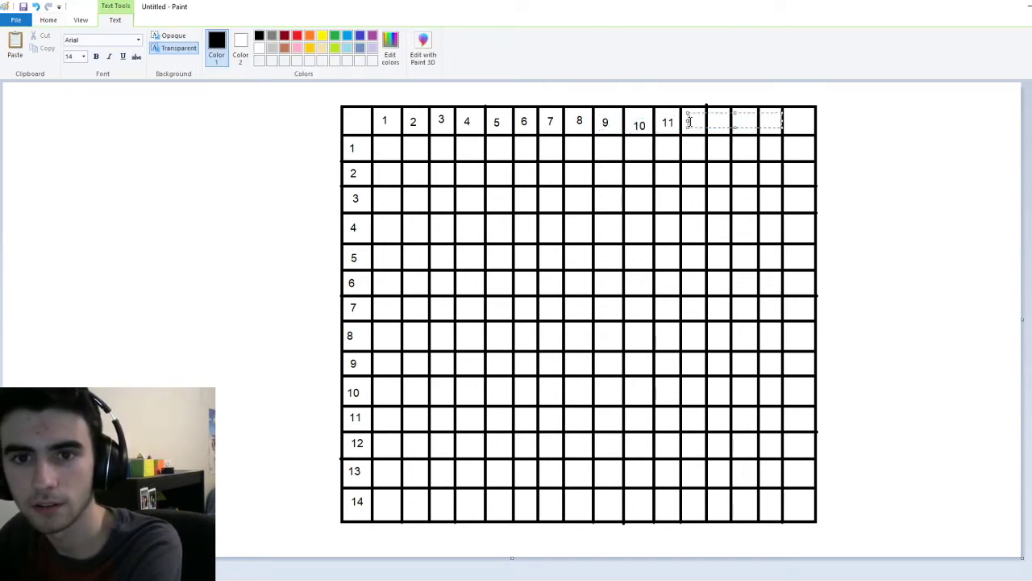
pyautogui.write('12')
pyautogui.click(706, 189)
# - Add the final column headers 13 through 16 at the right end of the top row
pyautogui.click(715, 121)
pyautogui.write('13')
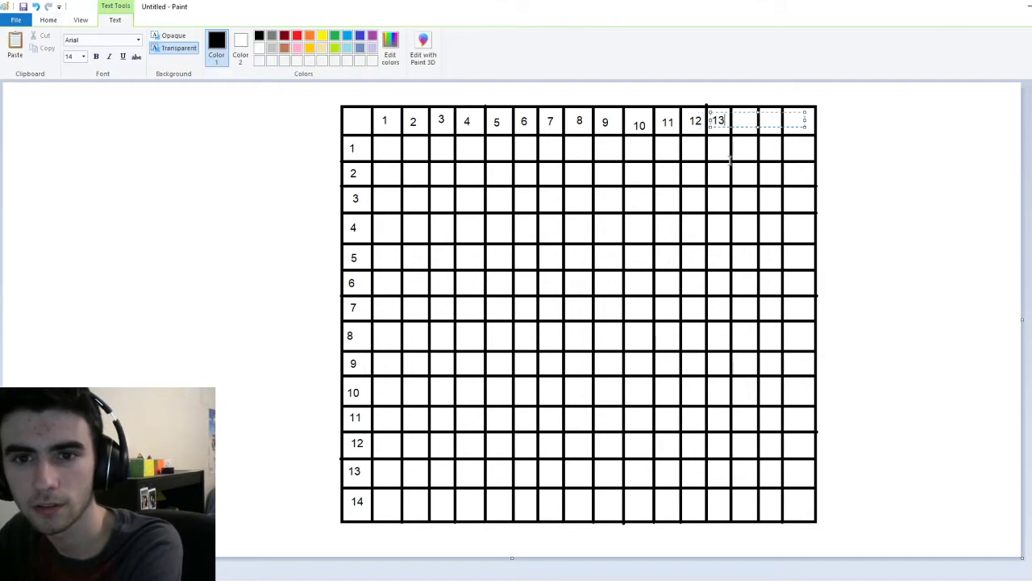
pyautogui.click(731, 161)
pyautogui.click(739, 119)
pyautogui.write('14')
pyautogui.click(746, 153)
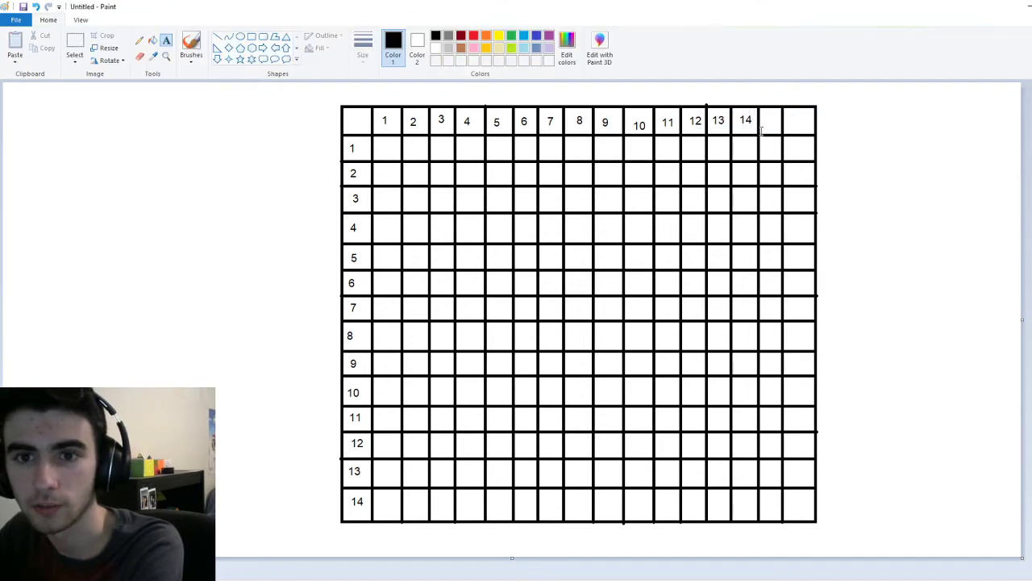
pyautogui.click(765, 119)
pyautogui.write('15')
pyautogui.click(780, 157)
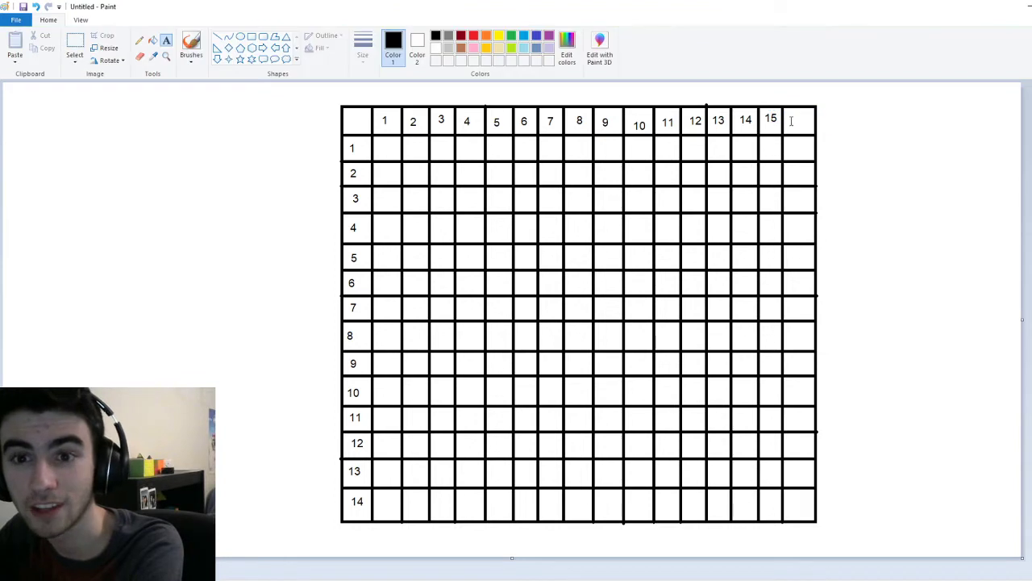
pyautogui.click(790, 120)
pyautogui.write('16')
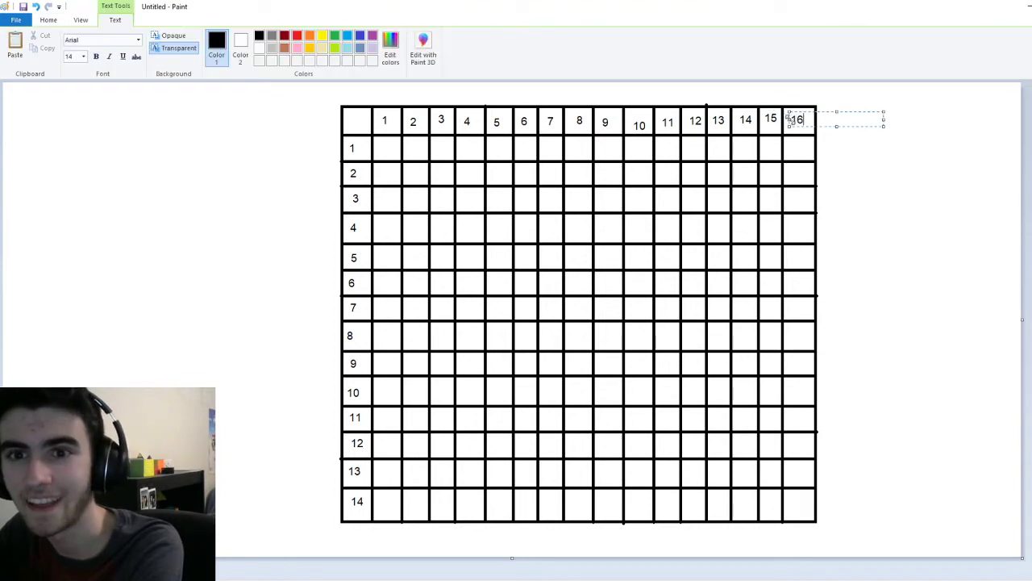
pyautogui.click(694, 162)
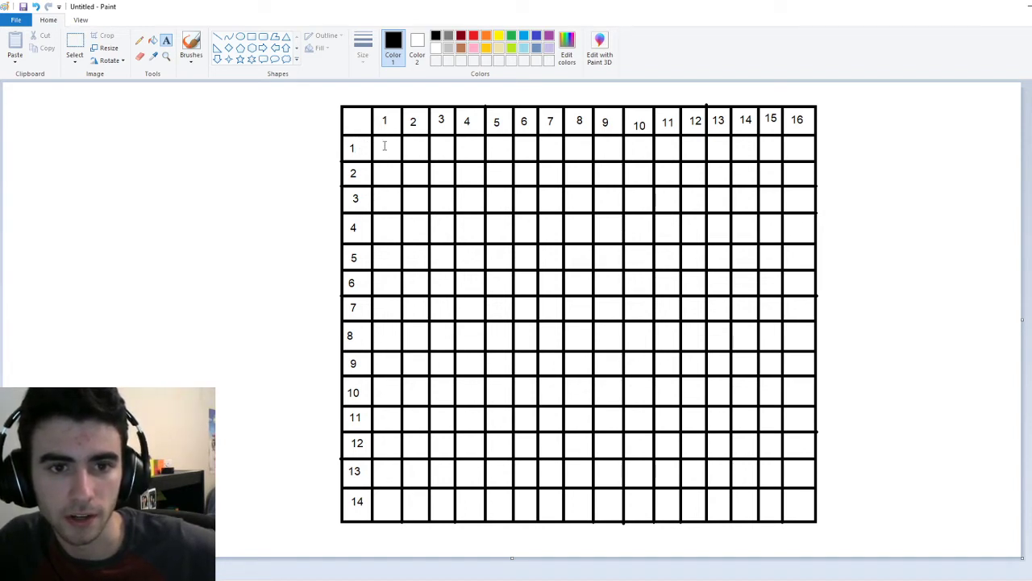
# - Place the product 1 in row 1, column 1 and recolour it red
pyautogui.click(382, 146)
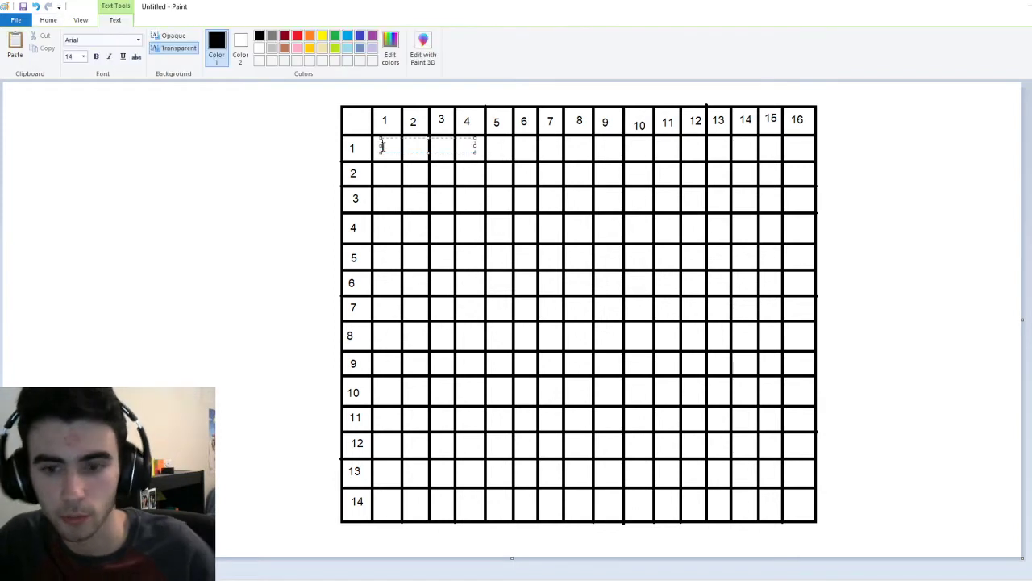
pyautogui.write('1')
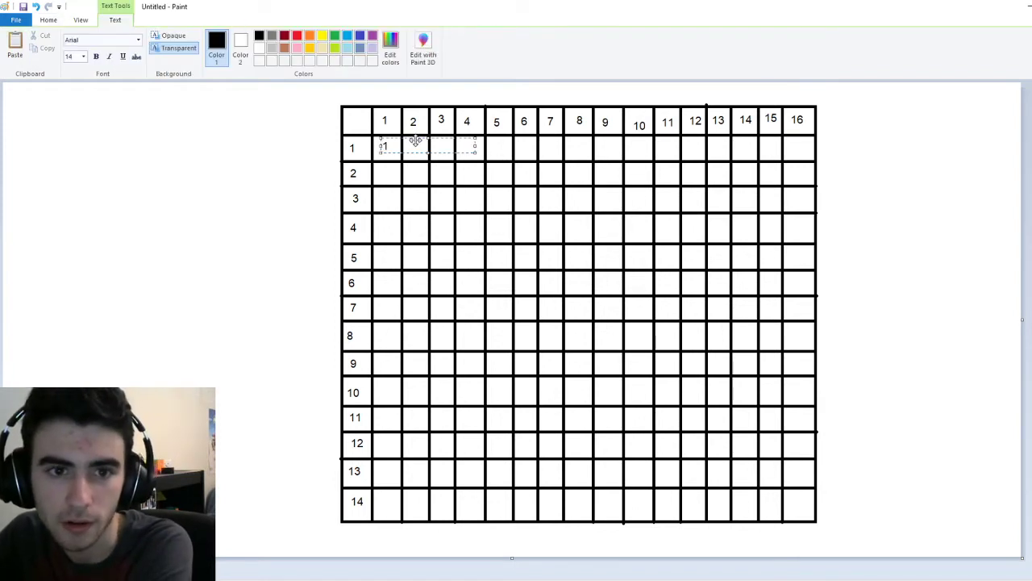
pyautogui.moveTo(413, 141); pyautogui.dragTo(415, 139)
pyautogui.hotkey('ctrl', 'a')
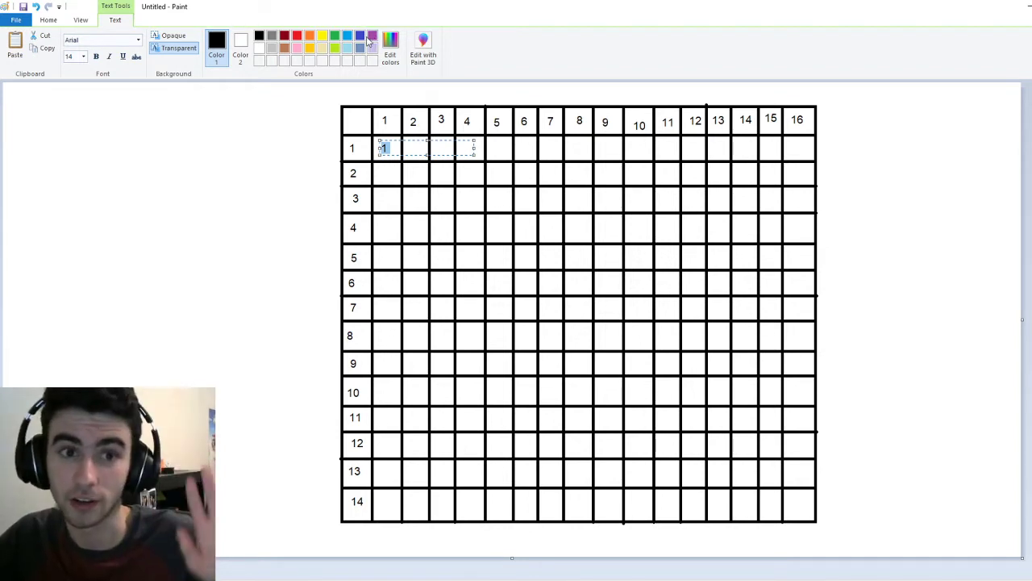
pyautogui.click(297, 36)
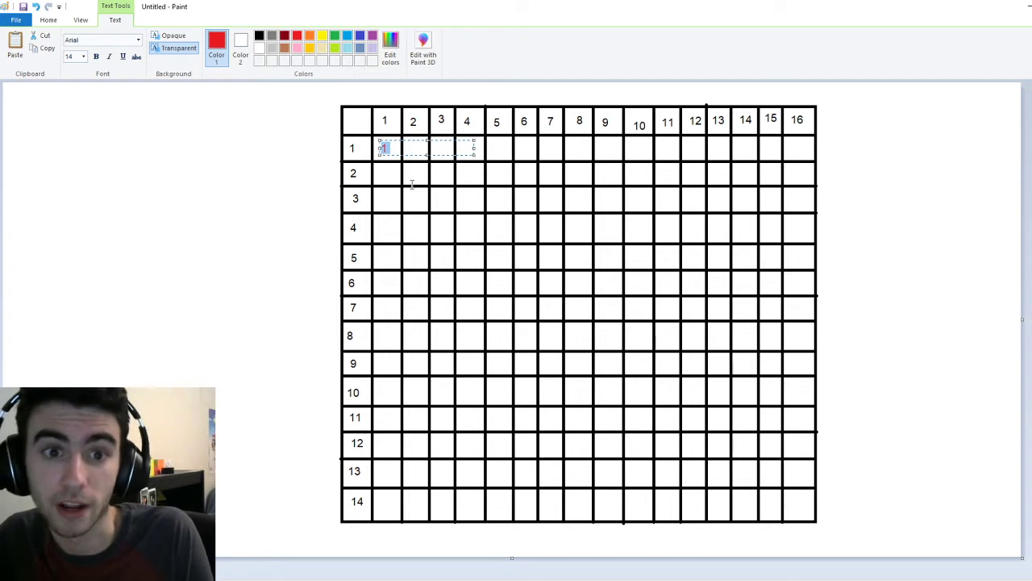
pyautogui.click(412, 184)
# - Enter red products 2, 3, 4, 5 and 6 in row 1, columns 2–6
pyautogui.click(410, 148)
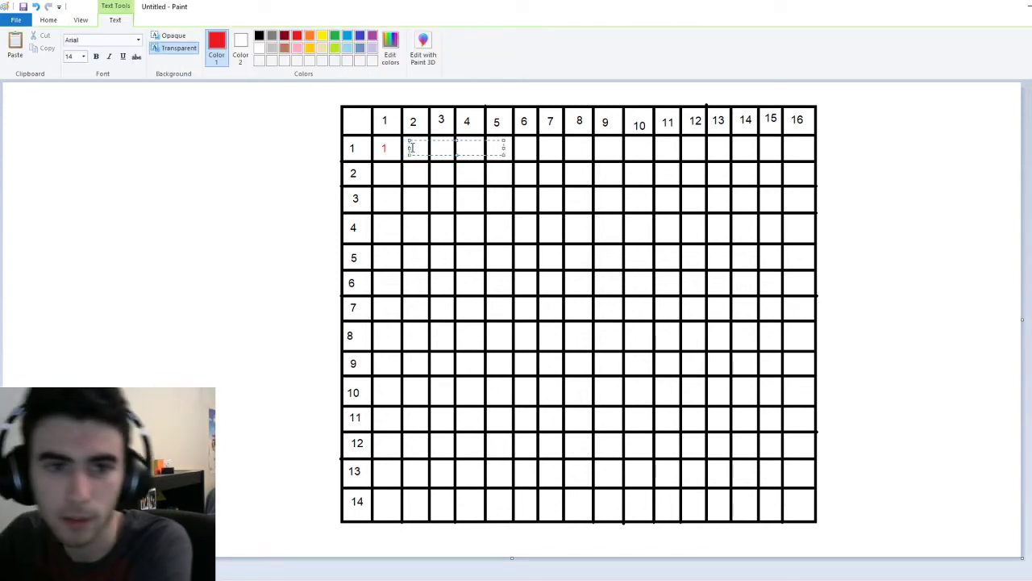
pyautogui.write('2')
pyautogui.click(434, 153)
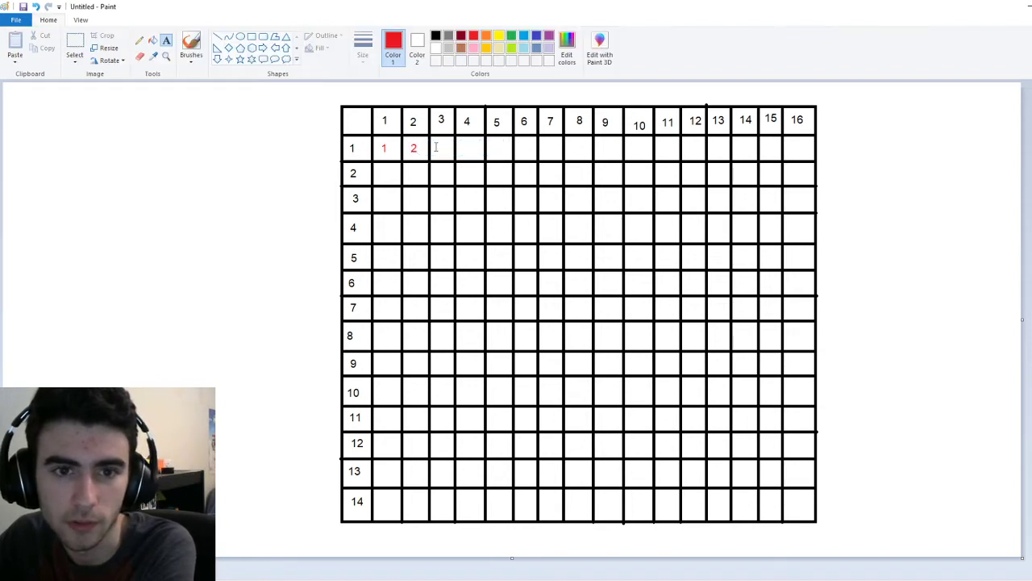
pyautogui.click(435, 148)
pyautogui.write('3')
pyautogui.click(480, 196)
pyautogui.click(465, 149)
pyautogui.write('4')
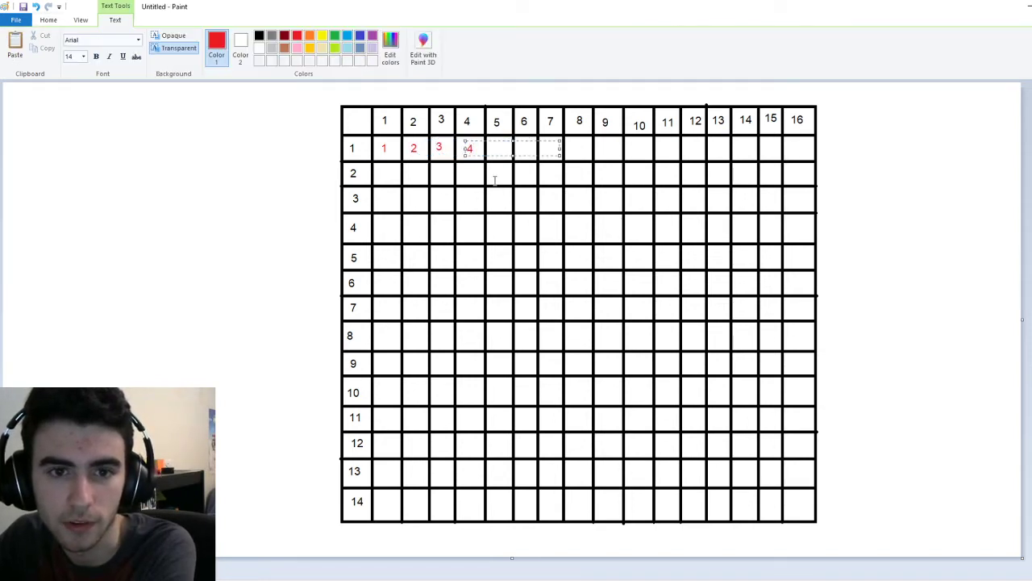
pyautogui.click(495, 180)
pyautogui.click(494, 147)
pyautogui.write('5')
pyautogui.click(521, 150)
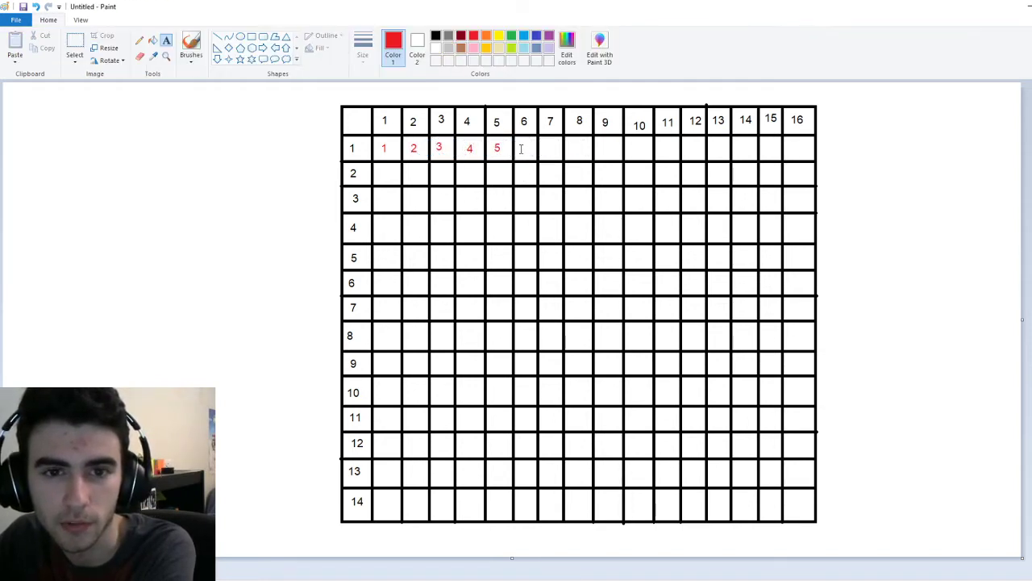
pyautogui.click(521, 148)
pyautogui.write('6')
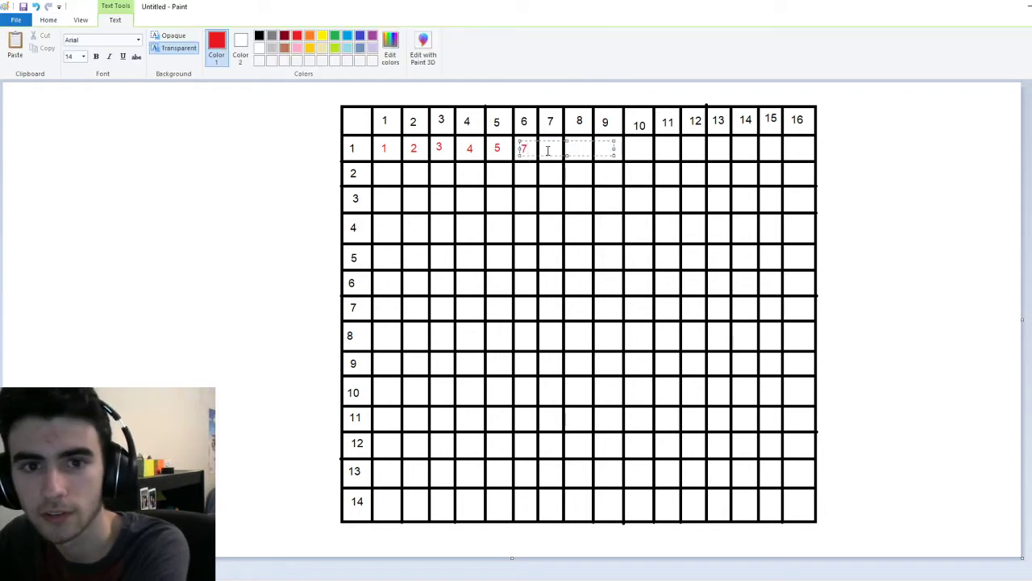
pyautogui.click(548, 166)
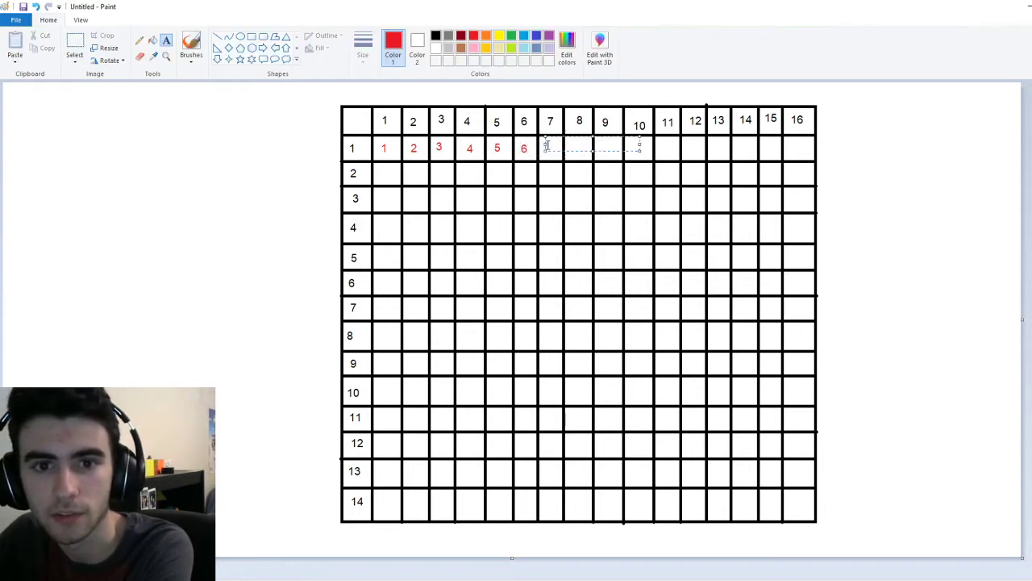
# - Enter red products 7, 8, 9, 10 and 11 in row 1, columns 7–11
pyautogui.click(548, 145)
pyautogui.write('7')
pyautogui.click(575, 157)
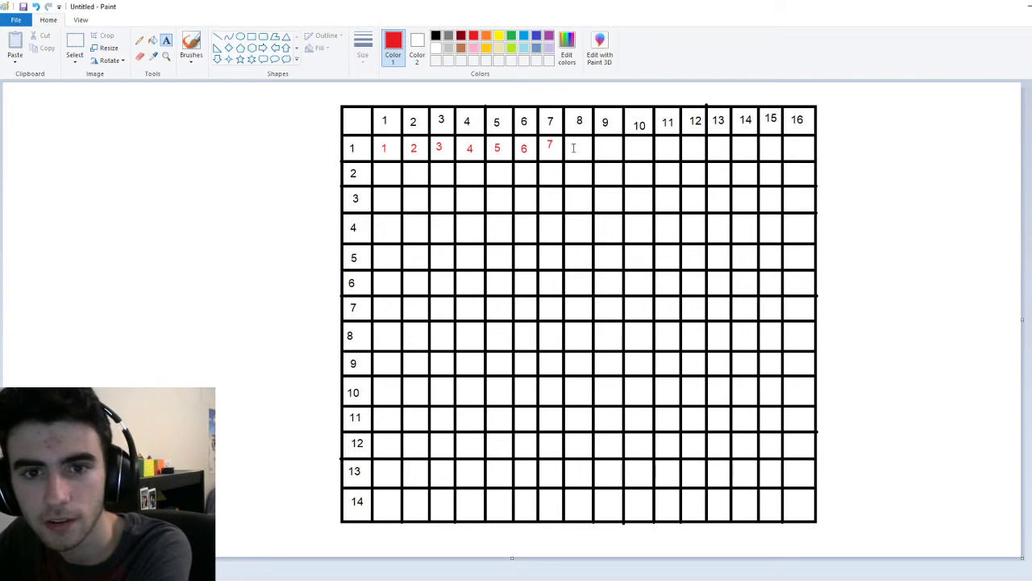
pyautogui.click(573, 148)
pyautogui.write('8')
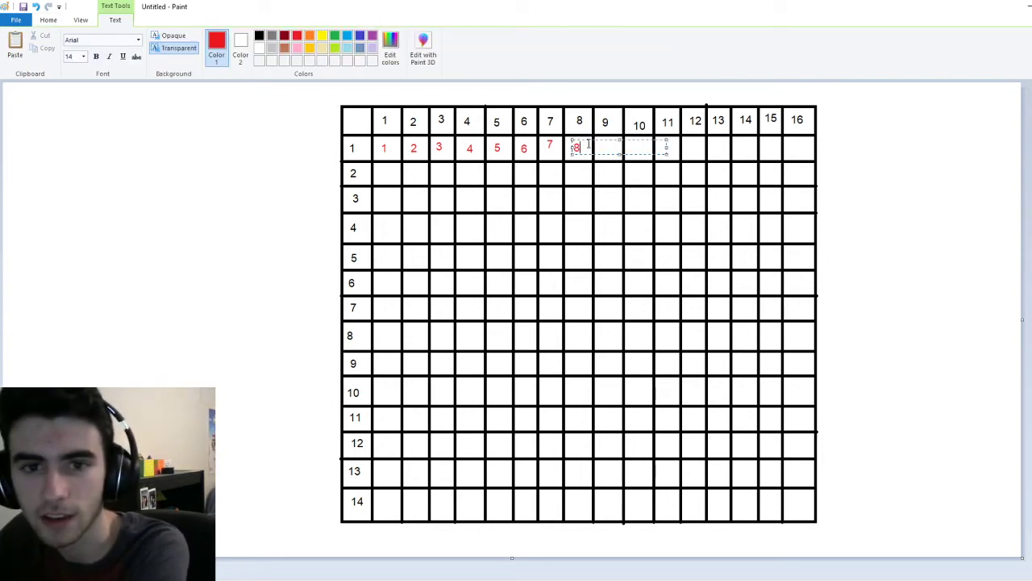
pyautogui.click(595, 174)
pyautogui.click(601, 143)
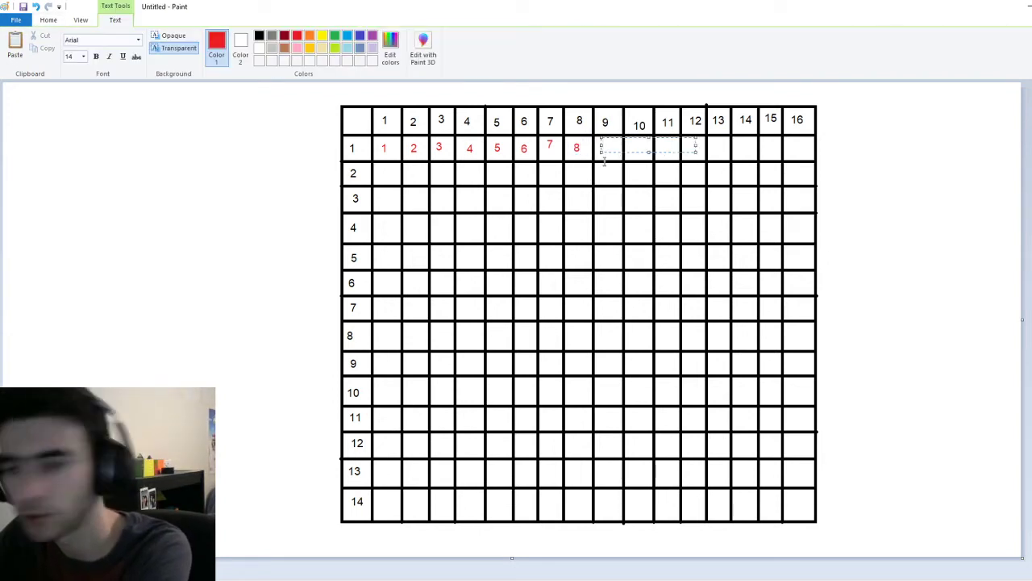
pyautogui.write('9')
pyautogui.click(645, 194)
pyautogui.click(631, 145)
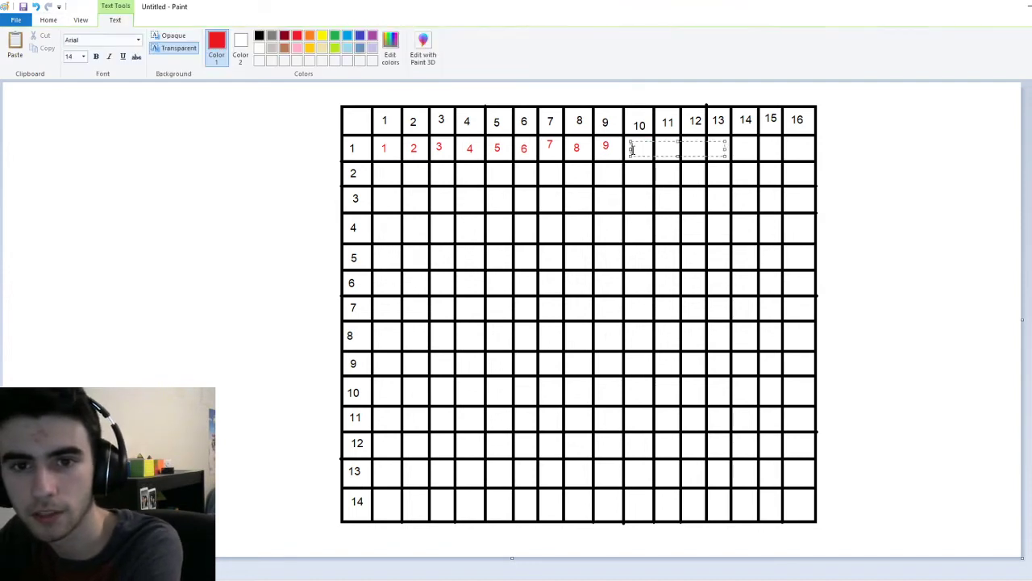
pyautogui.write('10')
pyautogui.click(662, 179)
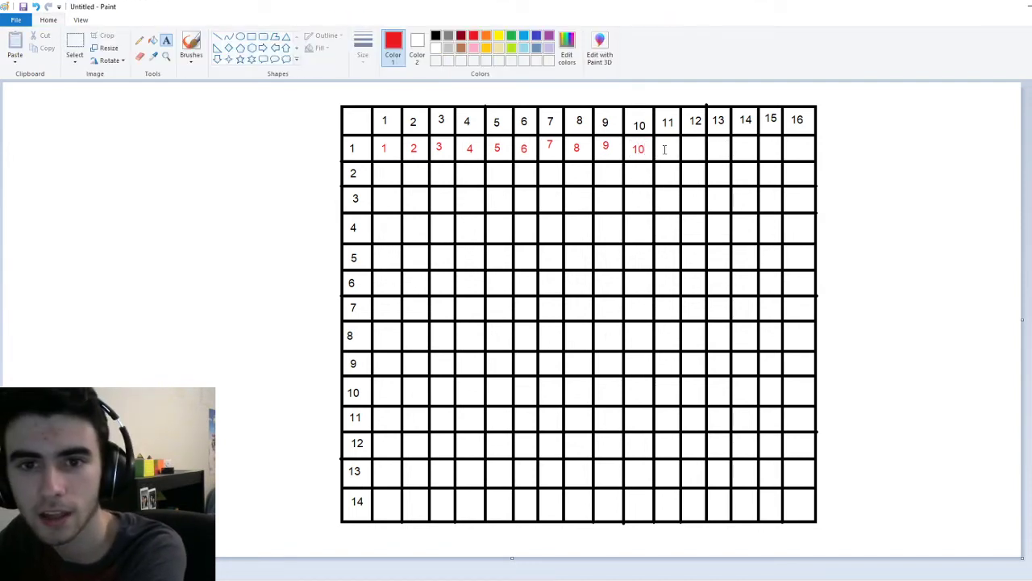
pyautogui.click(664, 150)
pyautogui.write('11')
pyautogui.click(692, 152)
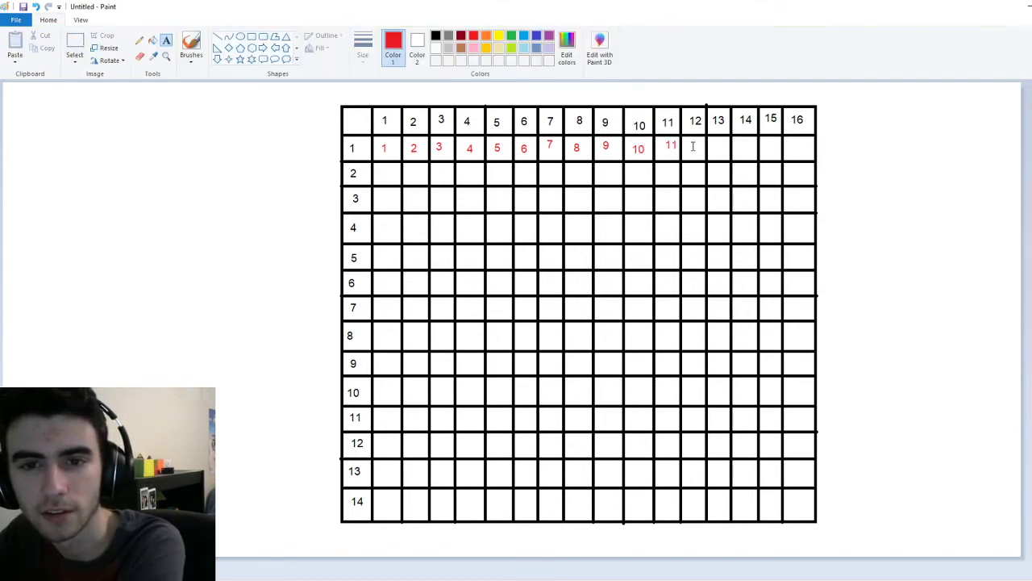
# - Enter red products 12 through 16 in row 1, correcting a mistyped 15
pyautogui.click(692, 146)
pyautogui.write('12')
pyautogui.click(715, 172)
pyautogui.click(715, 148)
pyautogui.write('13')
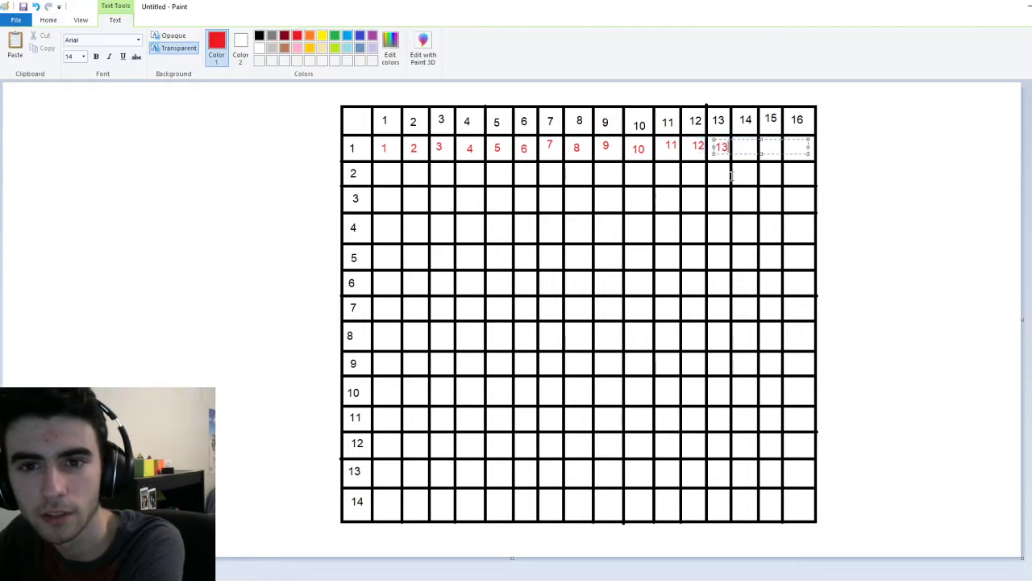
pyautogui.click(734, 182)
pyautogui.click(738, 145)
pyautogui.write('14')
pyautogui.click(751, 194)
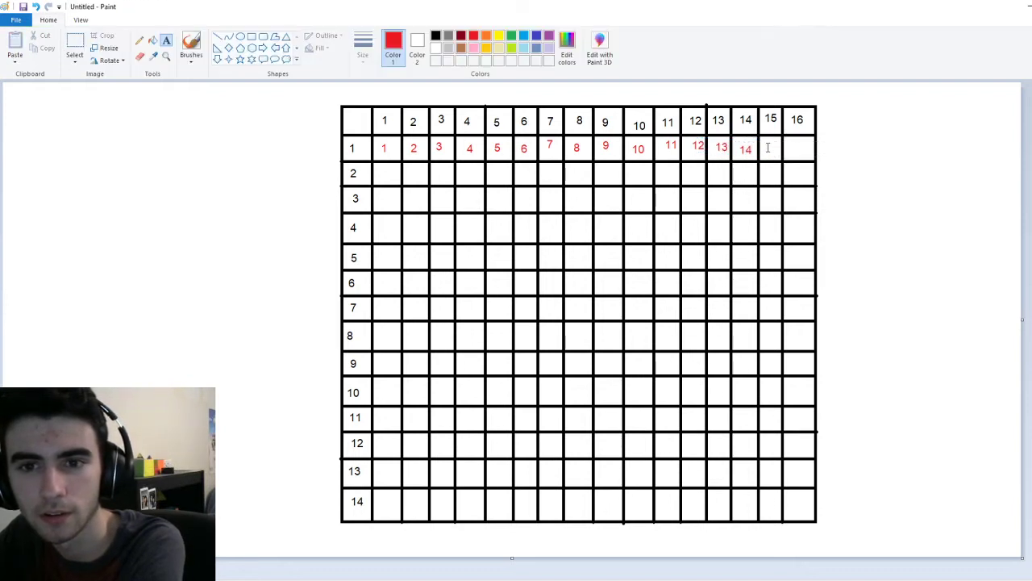
pyautogui.click(765, 145)
pyautogui.write('16')
pyautogui.press('BackSpace')
pyautogui.write('5')
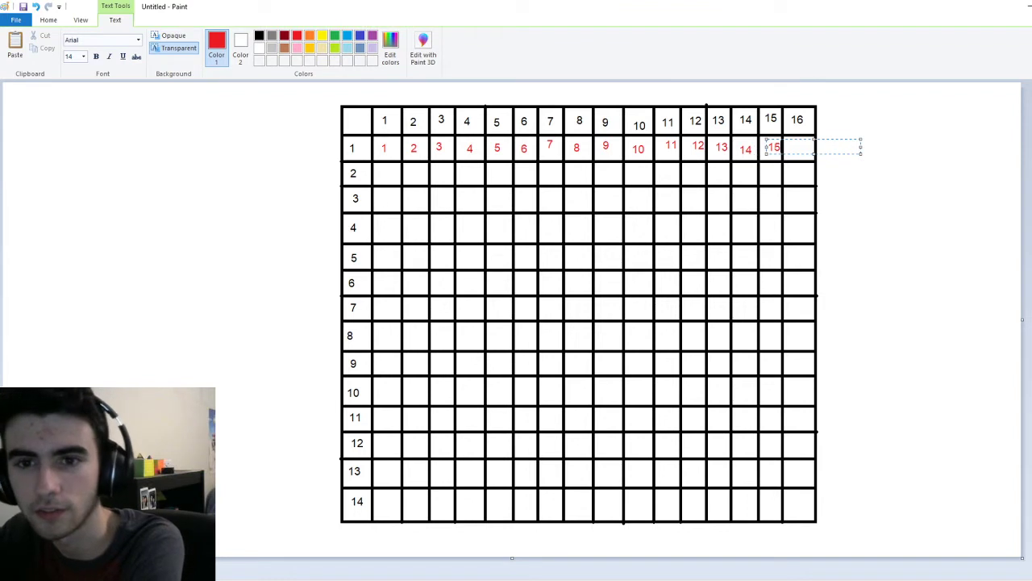
pyautogui.click(802, 185)
pyautogui.click(791, 144)
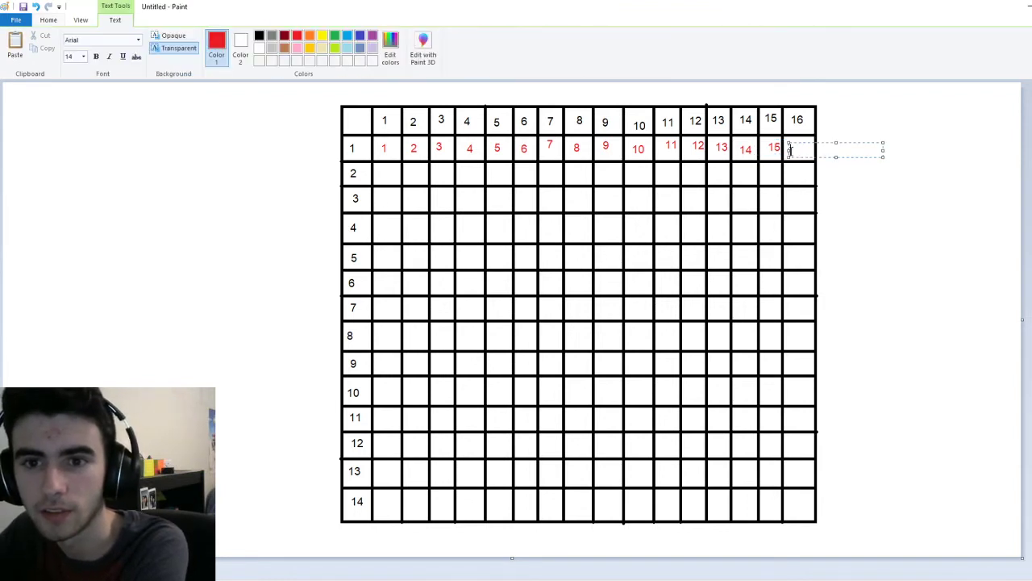
pyautogui.write('16')
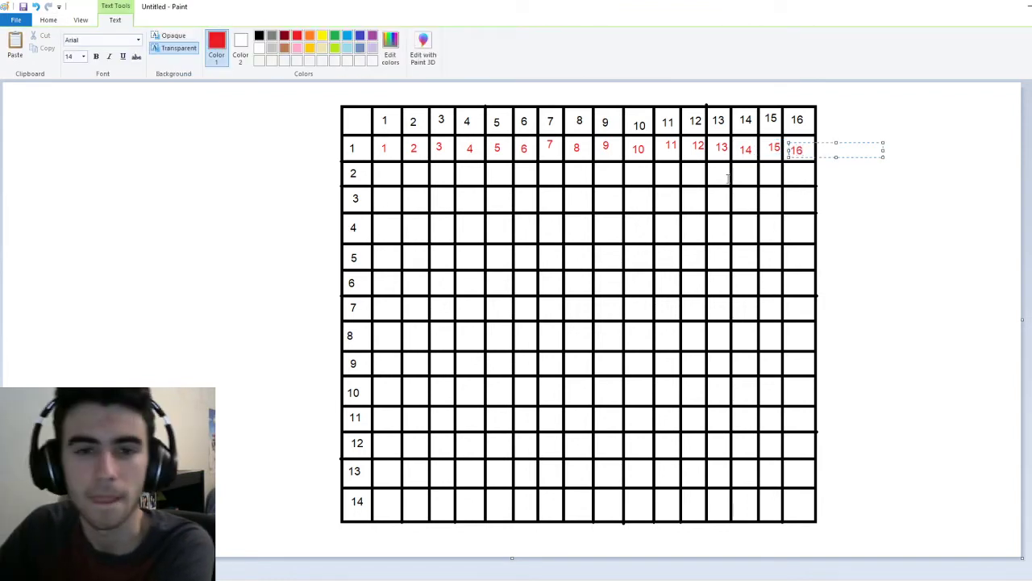
pyautogui.click(527, 167)
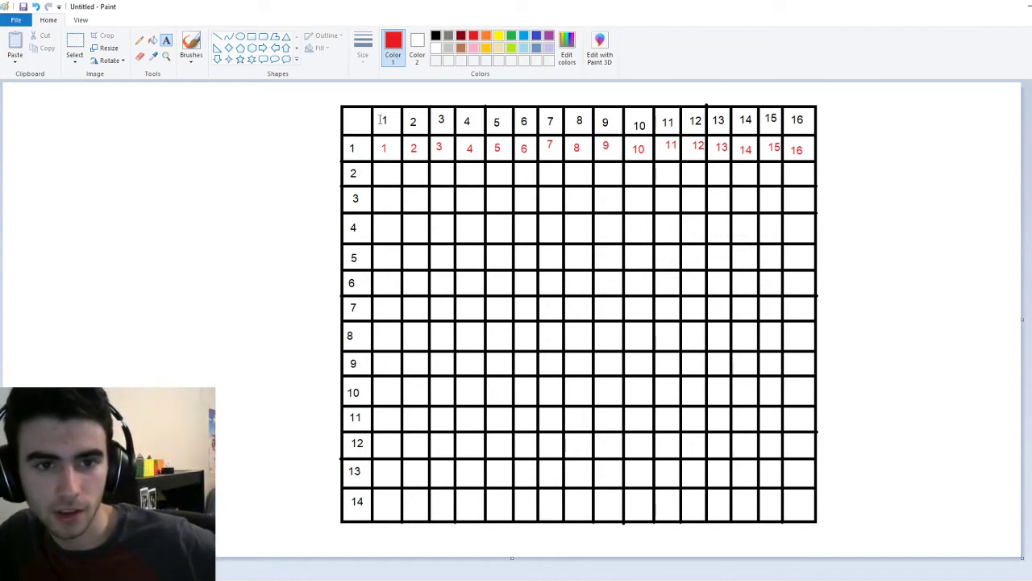
# - Enter red products 2, 4, 6, 8 and 10 in row 2, columns 1–5
pyautogui.click(379, 168)
pyautogui.write('2')
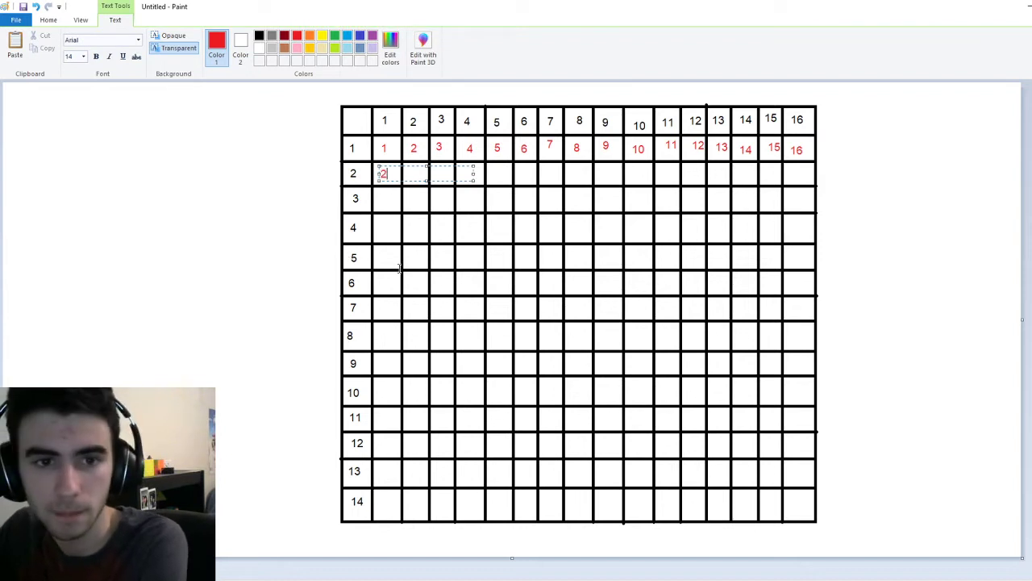
pyautogui.click(401, 258)
pyautogui.click(408, 169)
pyautogui.write('4')
pyautogui.click(432, 186)
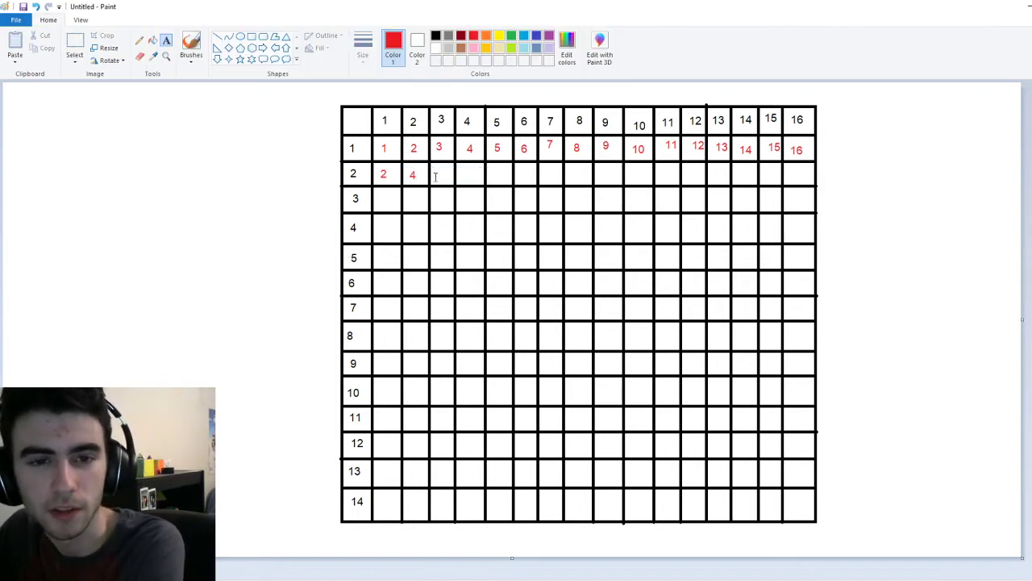
pyautogui.click(434, 176)
pyautogui.write('6')
pyautogui.click(466, 187)
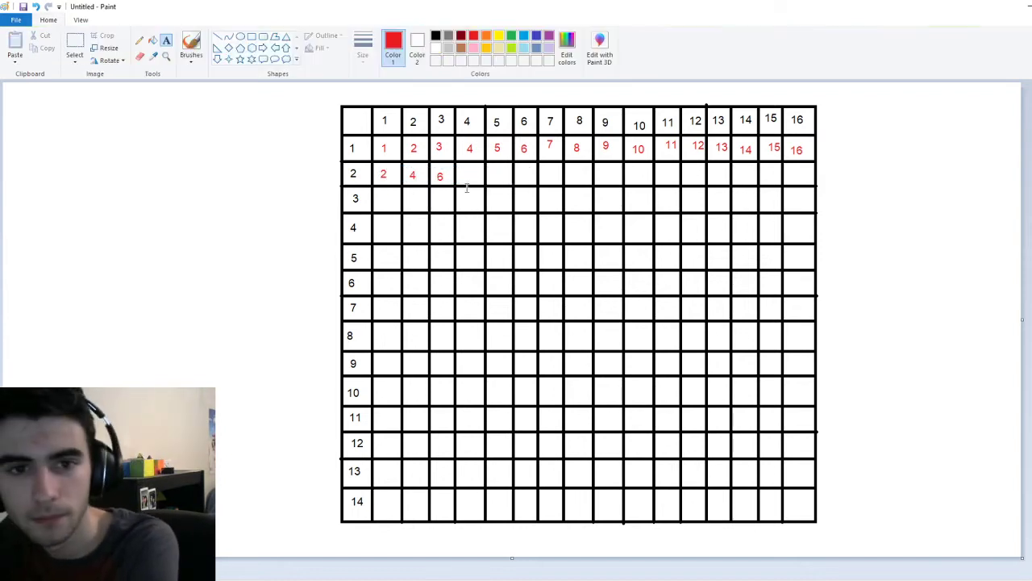
pyautogui.click(466, 173)
pyautogui.write('8')
pyautogui.click(508, 187)
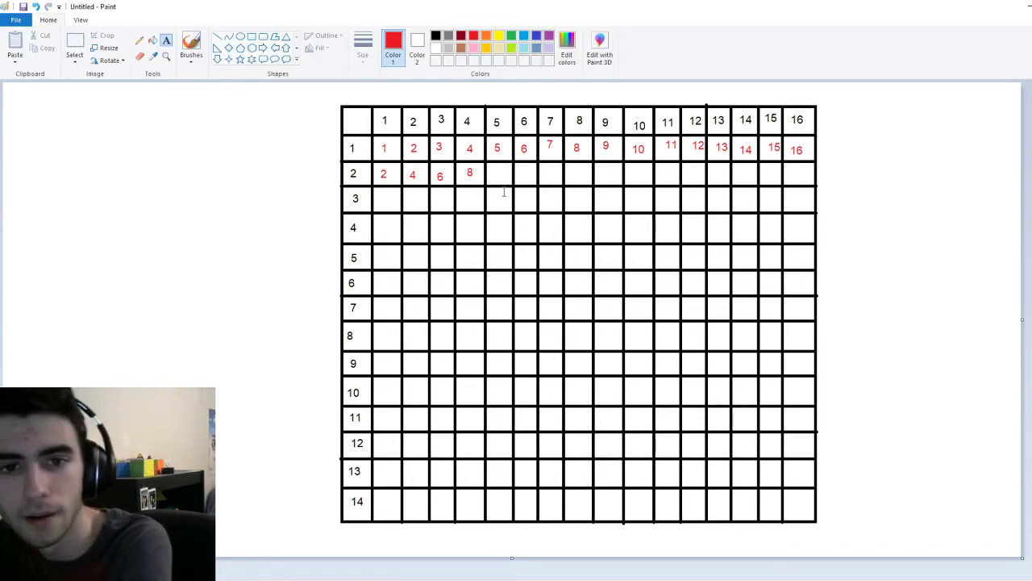
pyautogui.click(496, 174)
pyautogui.write('10')
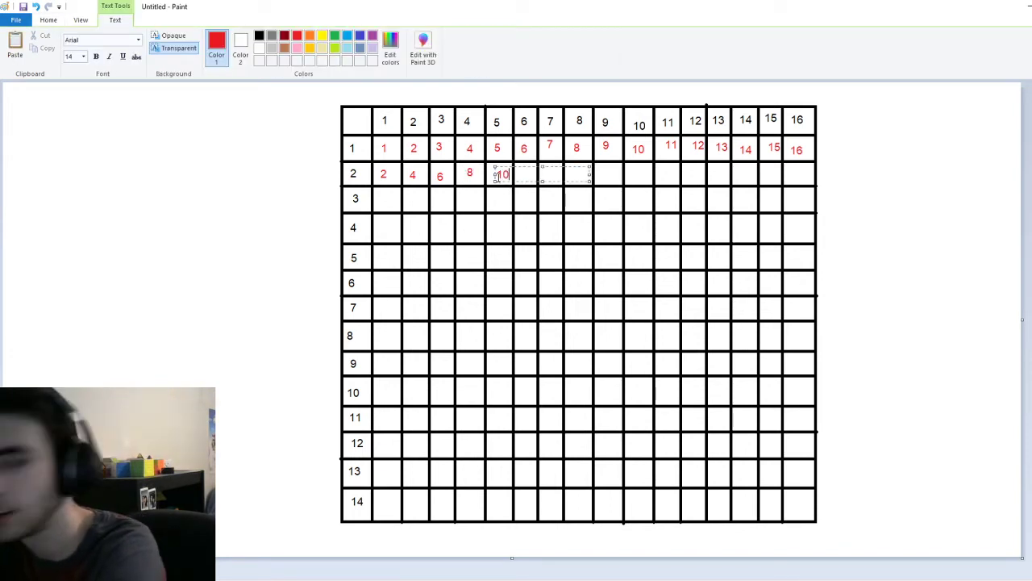
pyautogui.click(519, 211)
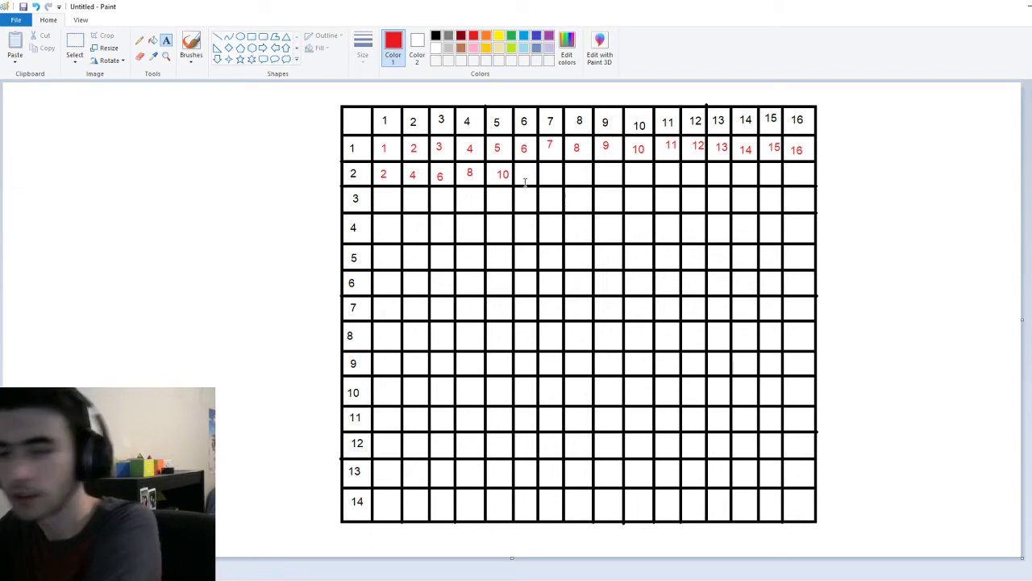
# - Enter red products 12, 14, 16, 18 and 20 in row 2, columns 6–10
pyautogui.click(521, 173)
pyautogui.write('12')
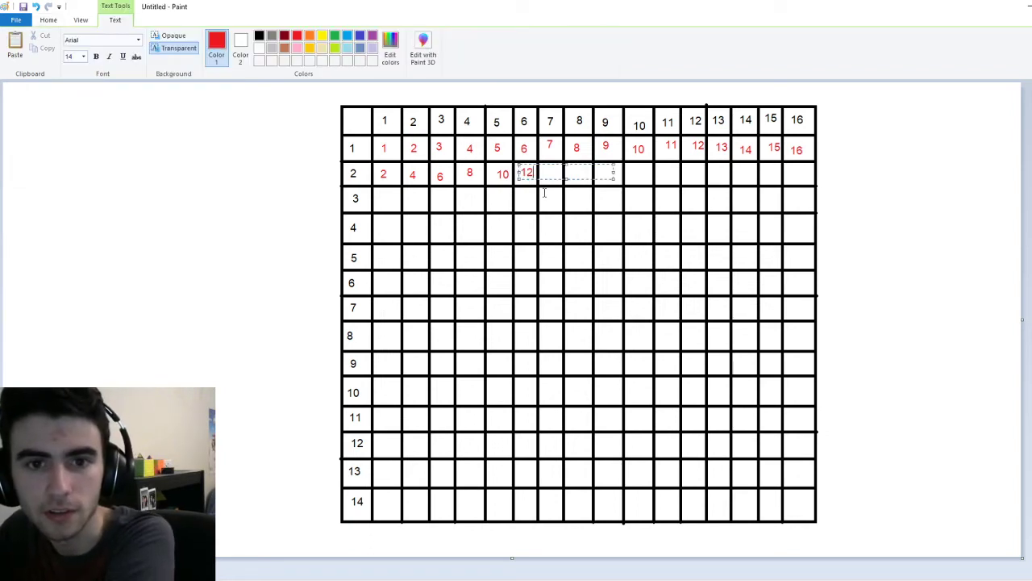
pyautogui.click(544, 191)
pyautogui.click(546, 174)
pyautogui.write('14')
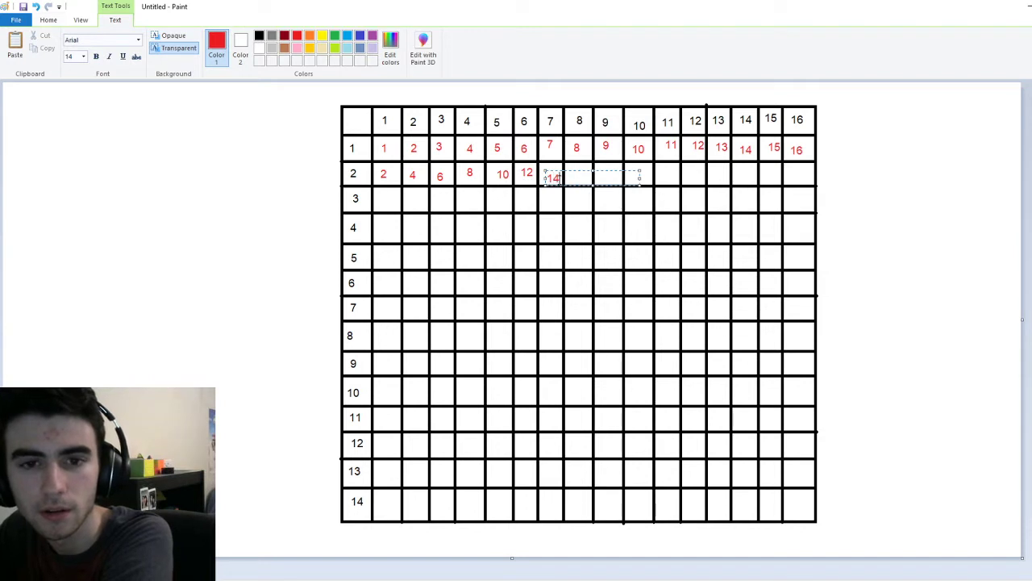
pyautogui.click(574, 193)
pyautogui.click(573, 175)
pyautogui.write('16')
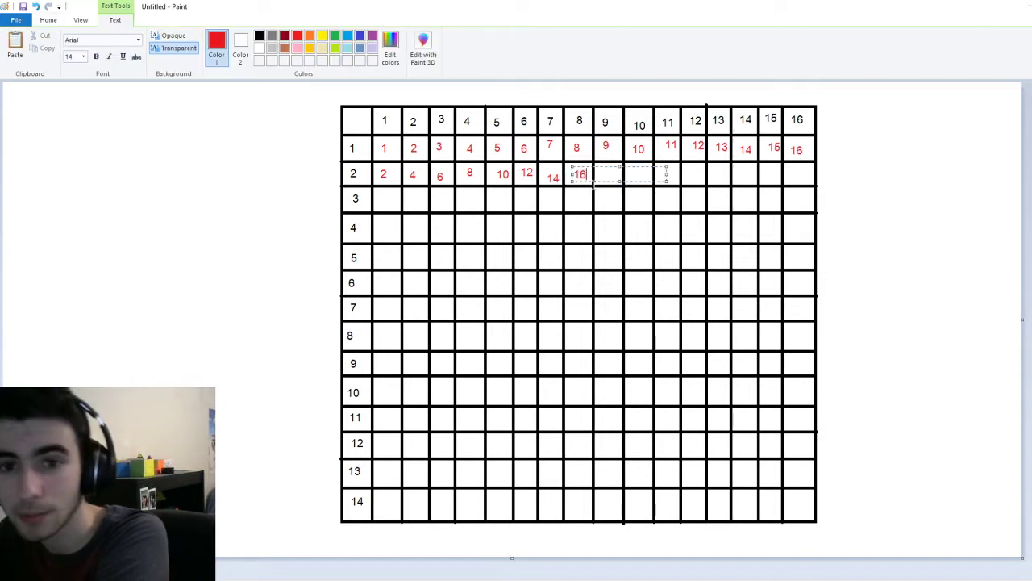
pyautogui.click(604, 205)
pyautogui.click(608, 175)
pyautogui.write('18')
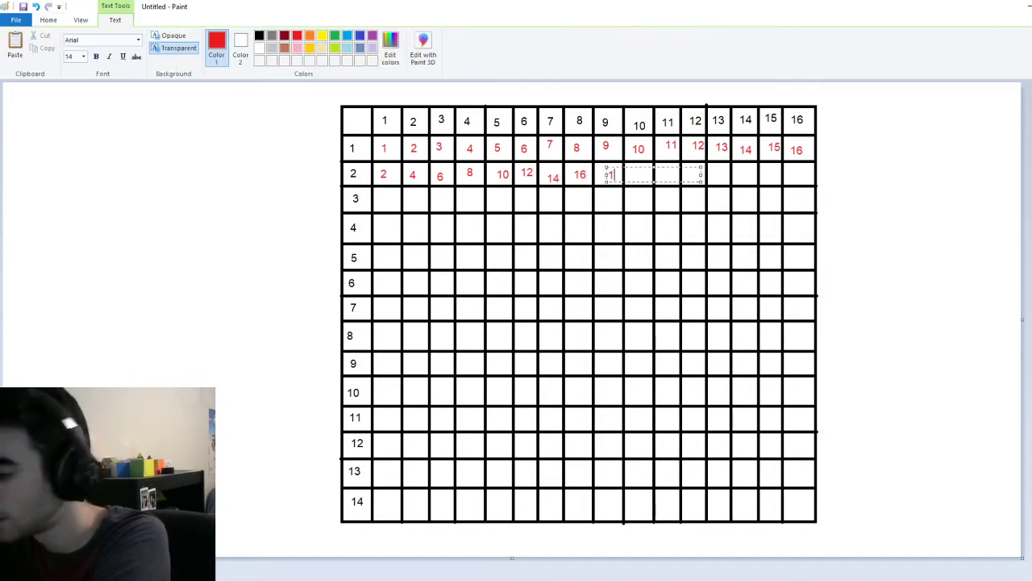
pyautogui.click(621, 196)
pyautogui.click(633, 175)
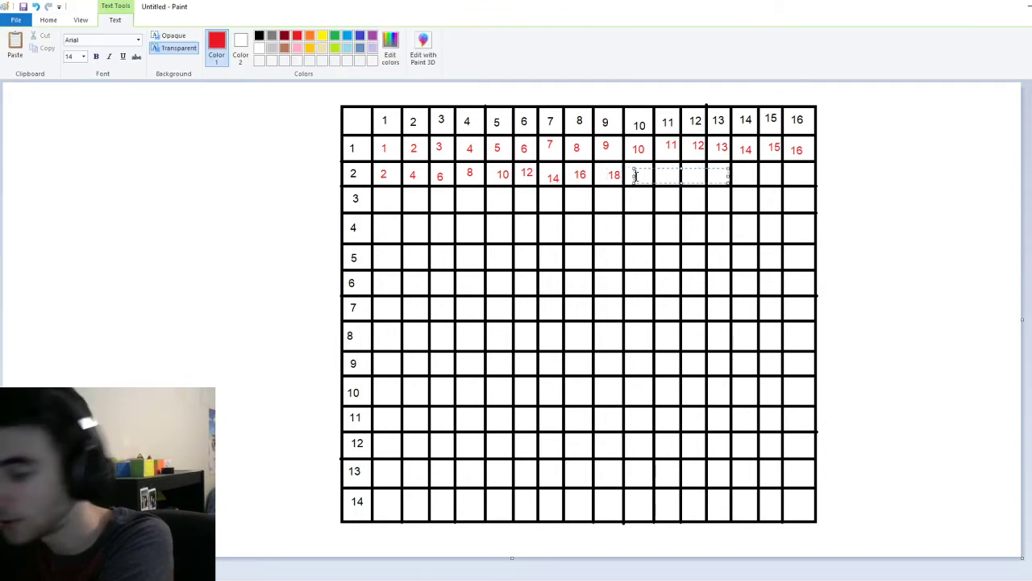
pyautogui.write('20')
pyautogui.click(641, 201)
# - Enter red products 22, 24, 26, 28, 30 and 32 in row 2, columns 11–16
pyautogui.click(662, 175)
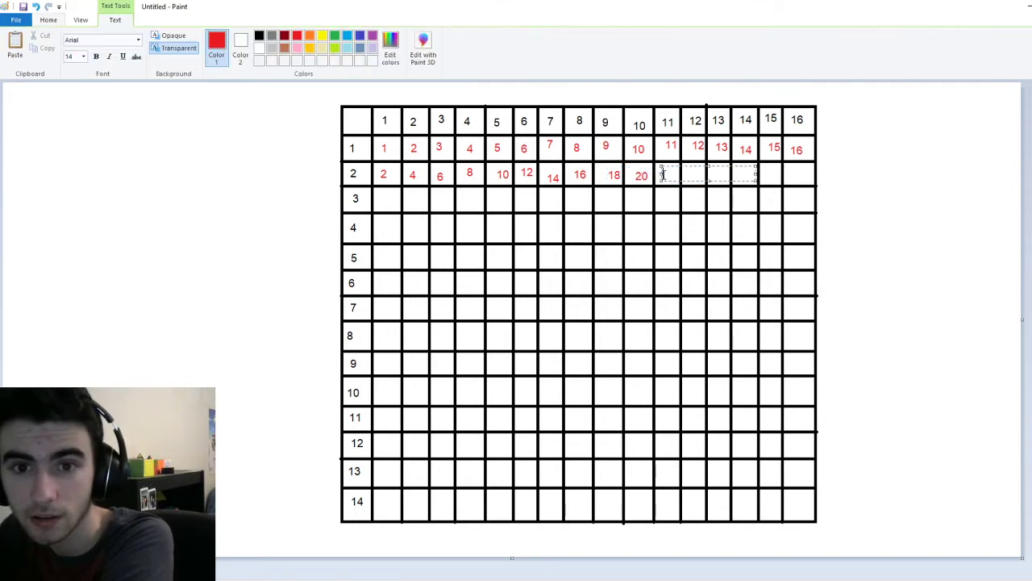
pyautogui.write('22')
pyautogui.click(686, 226)
pyautogui.click(686, 170)
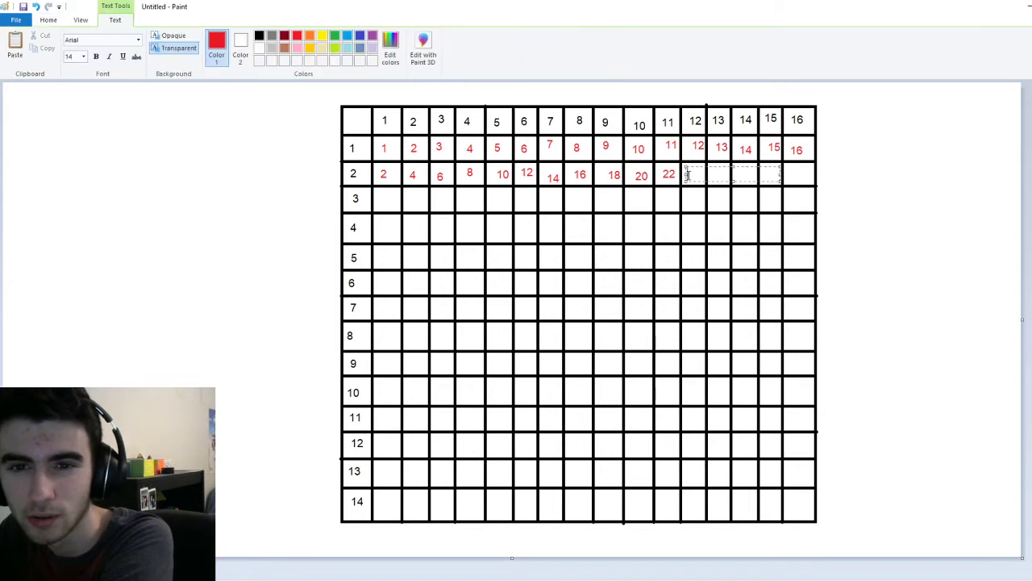
pyautogui.write('24')
pyautogui.click(718, 220)
pyautogui.click(713, 171)
pyautogui.write('26')
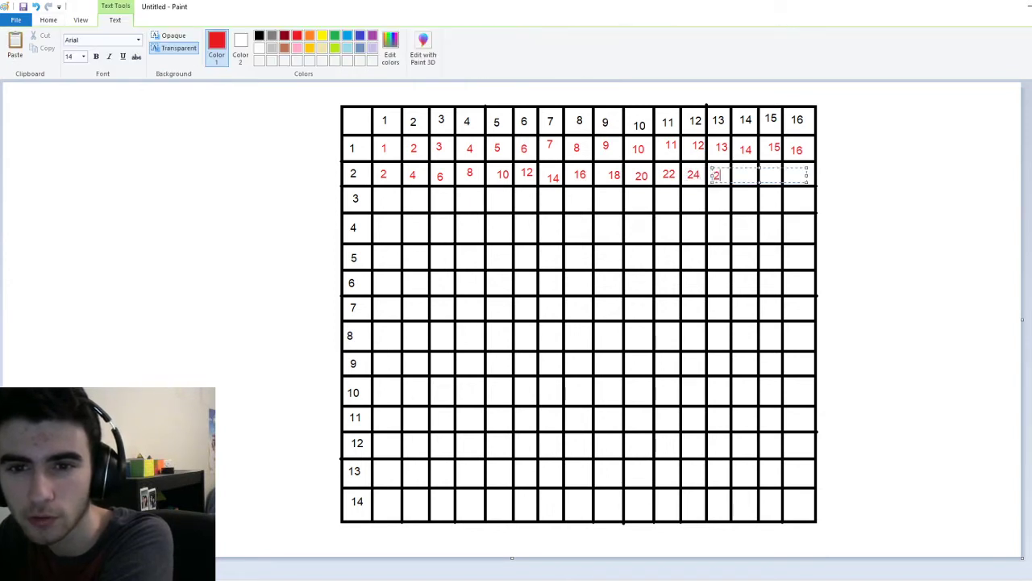
pyautogui.click(734, 214)
pyautogui.click(736, 174)
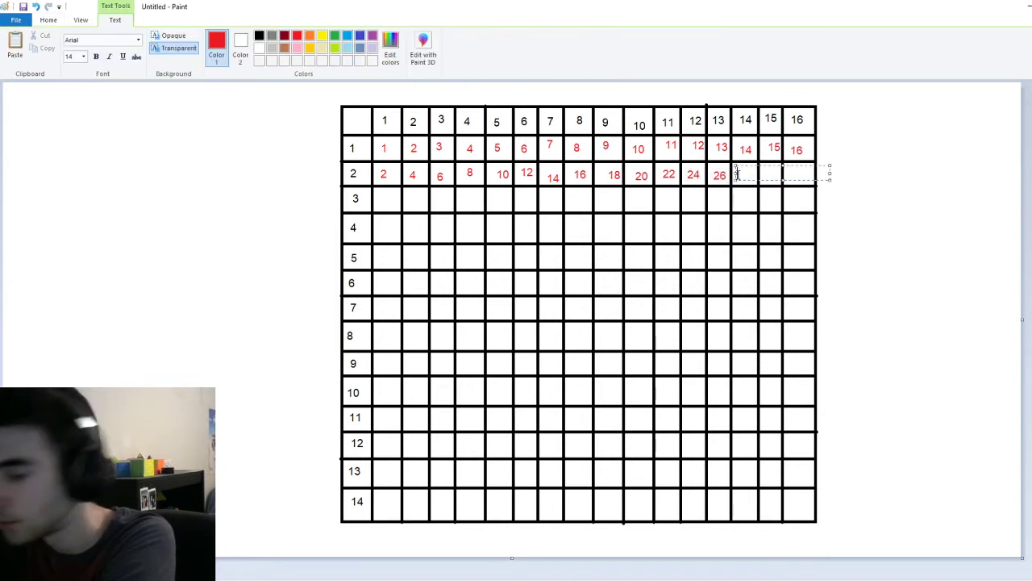
pyautogui.write('28')
pyautogui.click(765, 174)
pyautogui.click(767, 173)
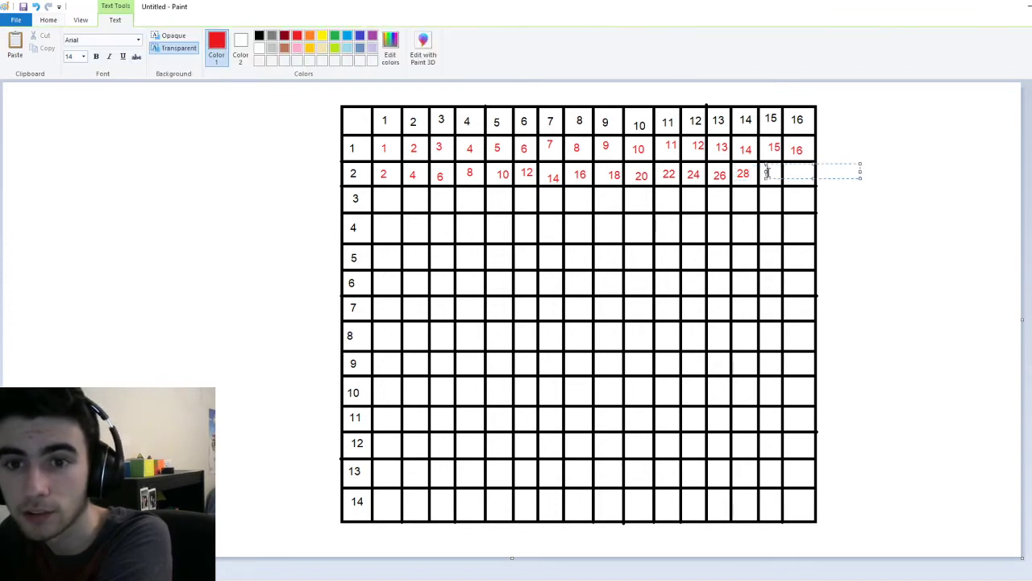
pyautogui.write('30')
pyautogui.click(775, 212)
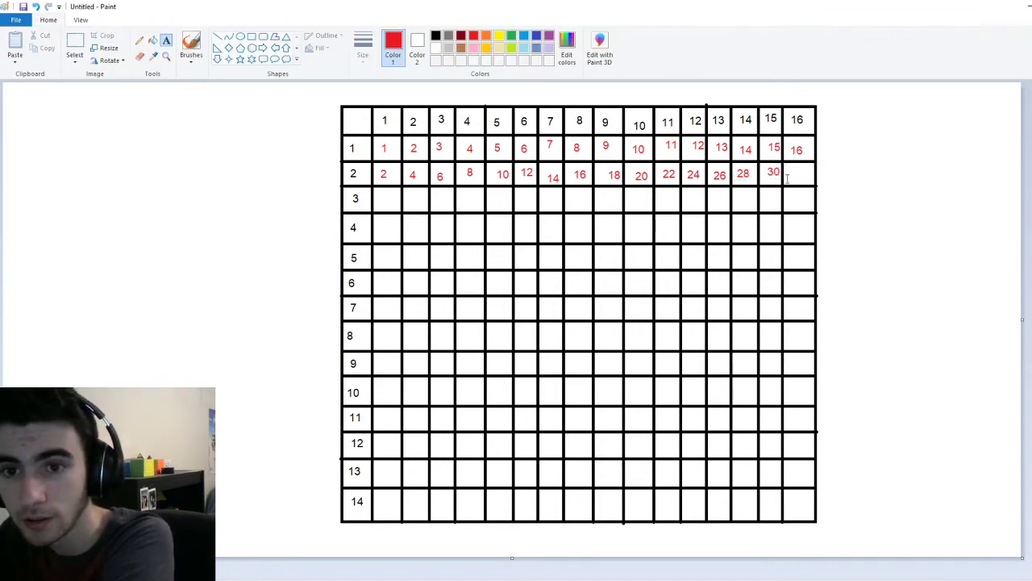
pyautogui.click(789, 173)
pyautogui.write('32')
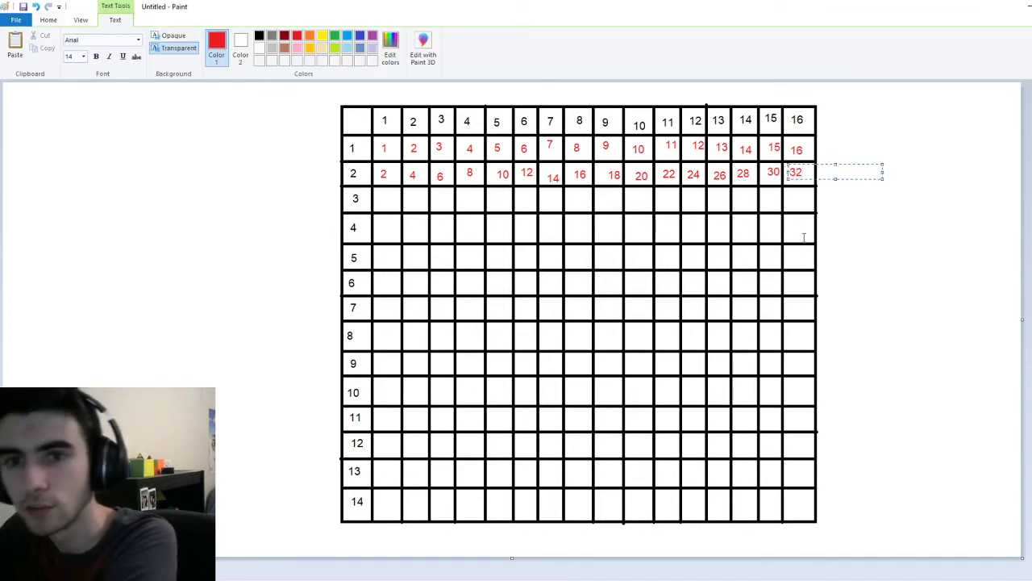
pyautogui.click(802, 226)
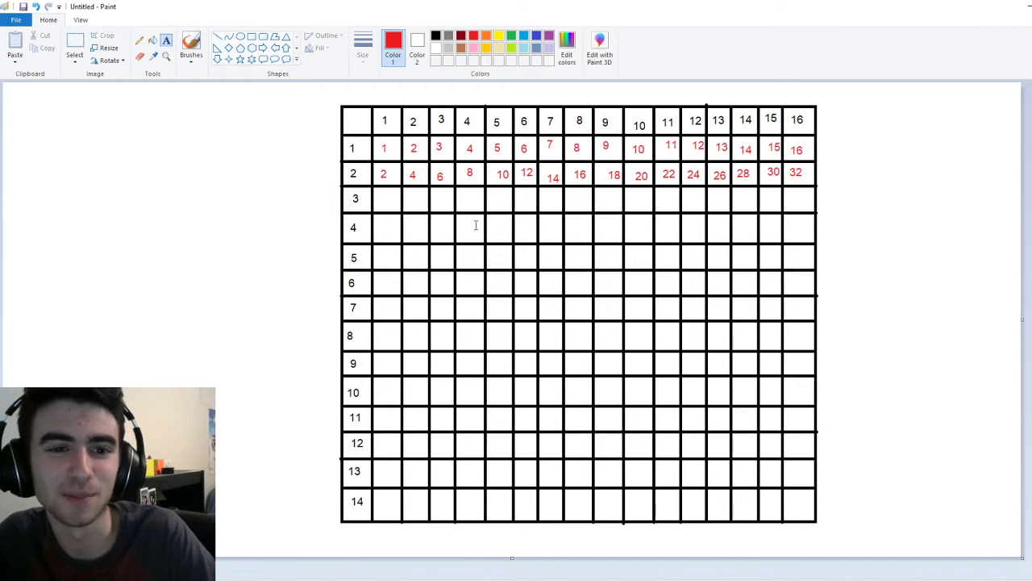
# - Write red 3, 6, 9 and 12 in row 3, columns 1–4
pyautogui.click(376, 198)
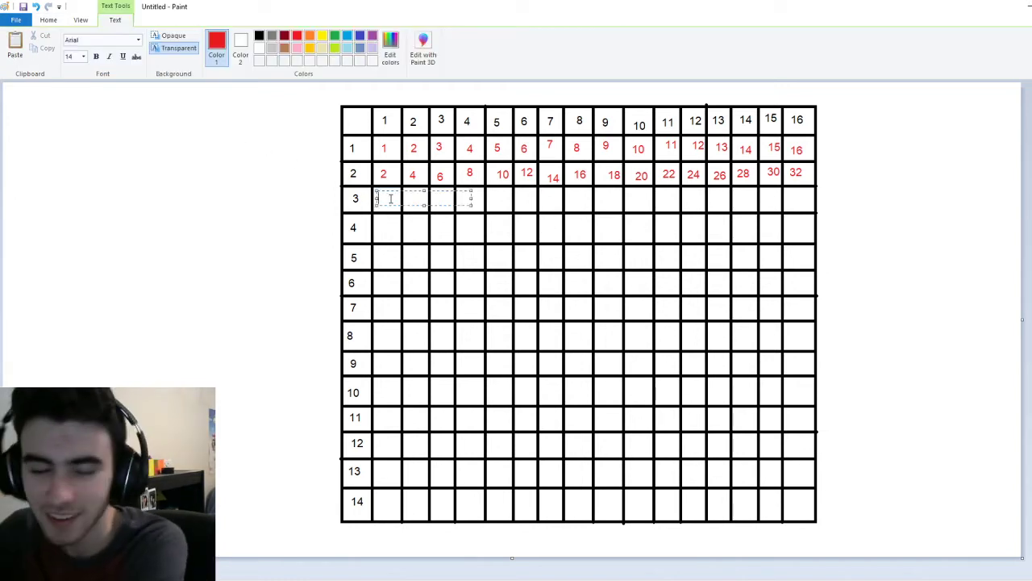
pyautogui.write('3')
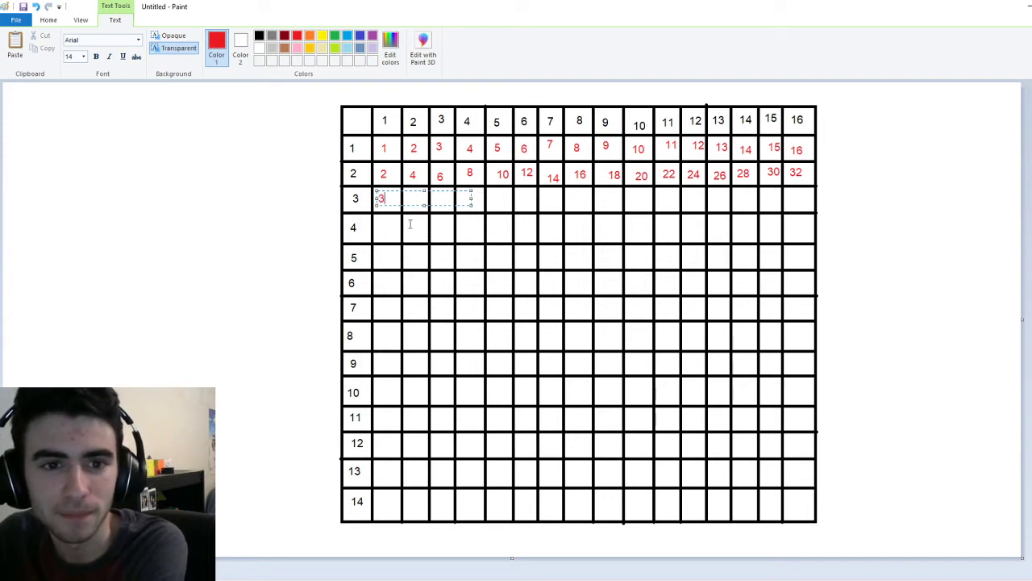
pyautogui.click(409, 224)
pyautogui.click(410, 198)
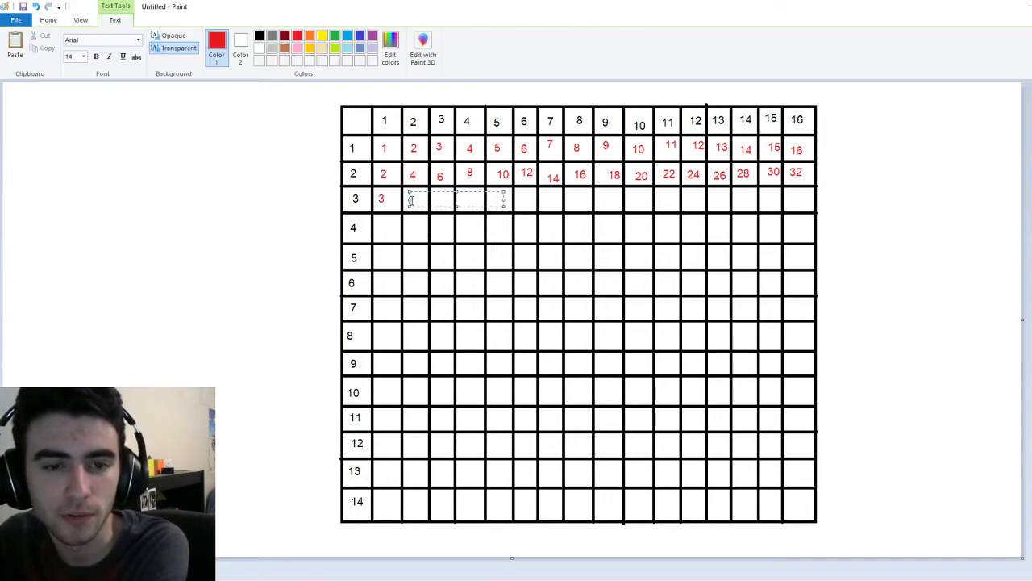
pyautogui.write('6')
pyautogui.click(458, 237)
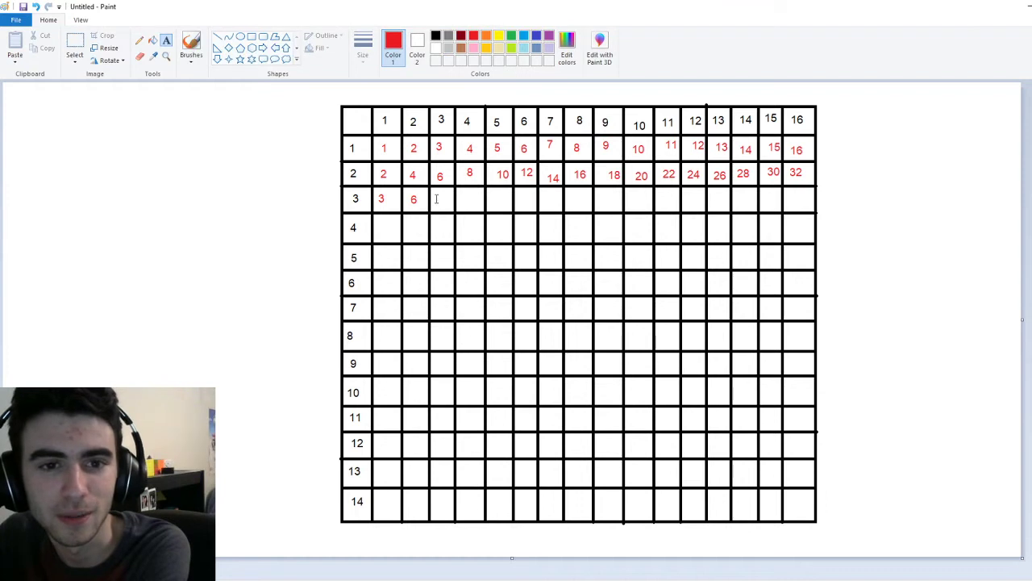
pyautogui.click(436, 199)
pyautogui.write('9')
pyautogui.click(486, 253)
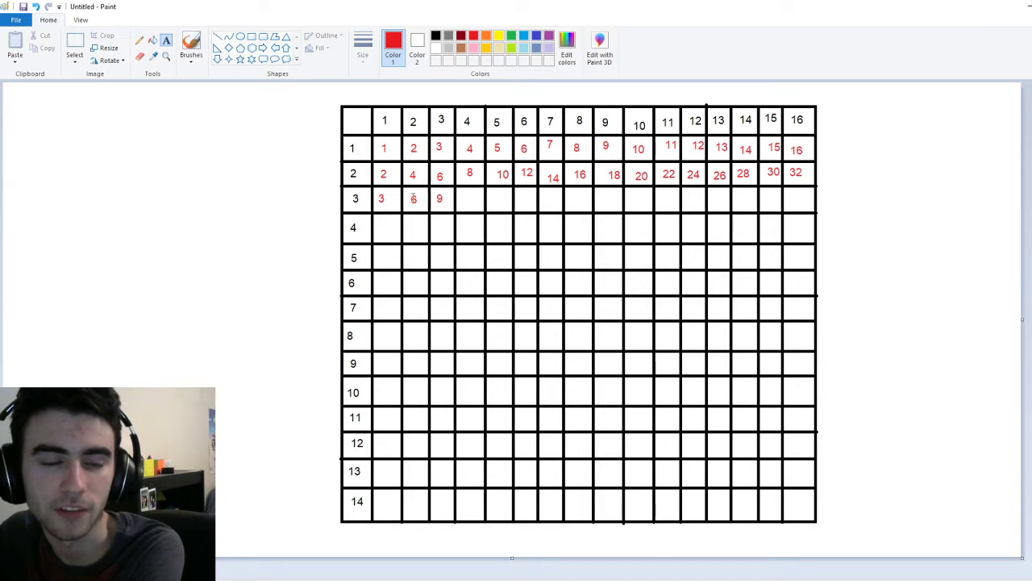
pyautogui.click(477, 198)
pyautogui.click(466, 197)
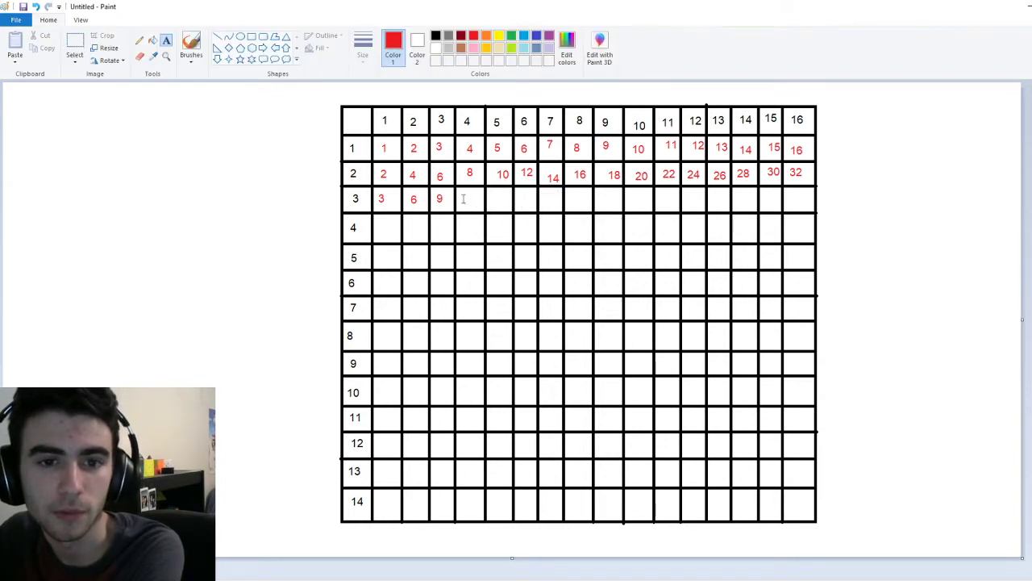
pyautogui.click(467, 198)
pyautogui.write('12')
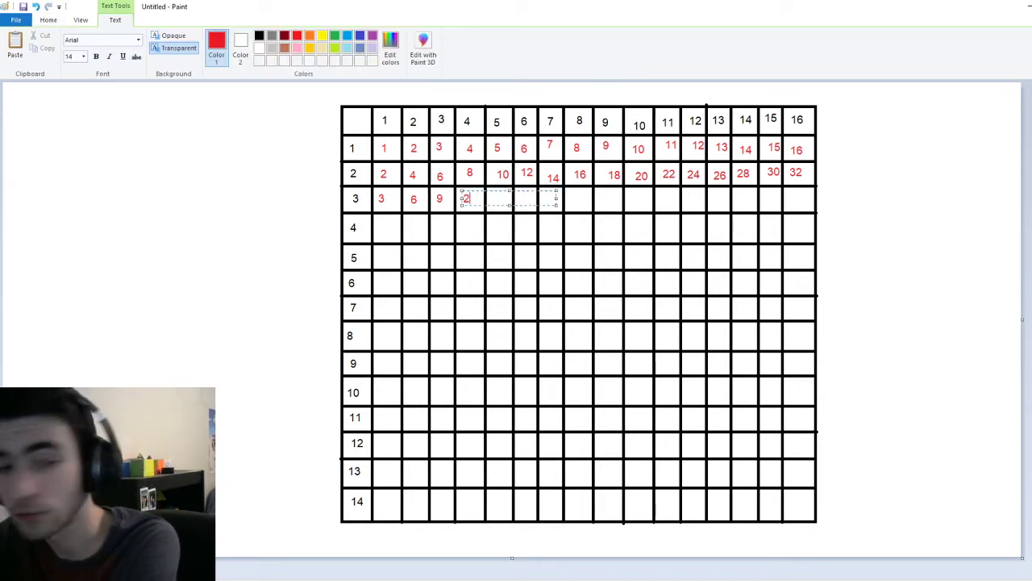
pyautogui.click(516, 242)
# - Write red 15, 18, 21 and 24 in row 3, columns 5–8
pyautogui.click(495, 196)
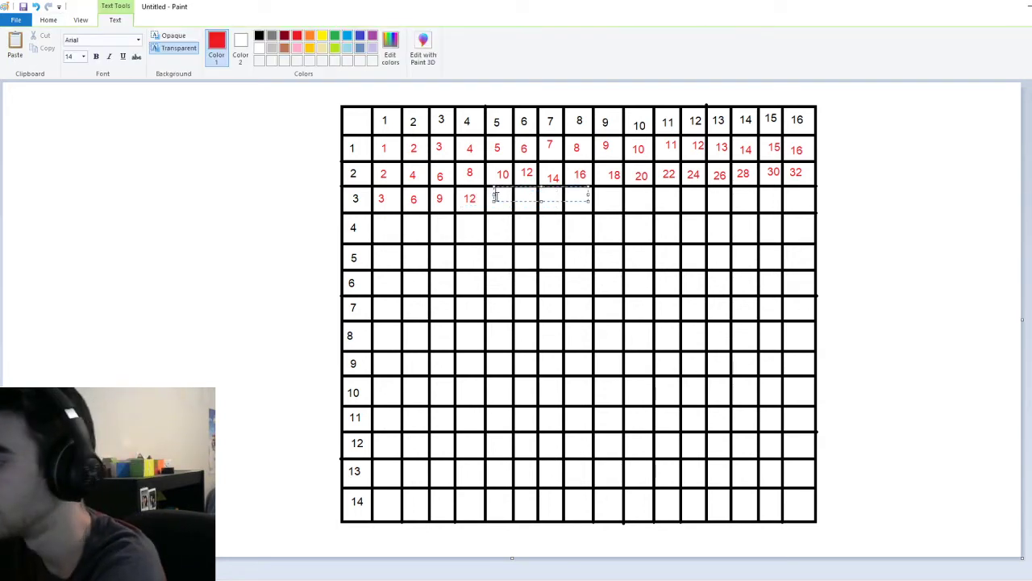
pyautogui.write('15')
pyautogui.click(525, 233)
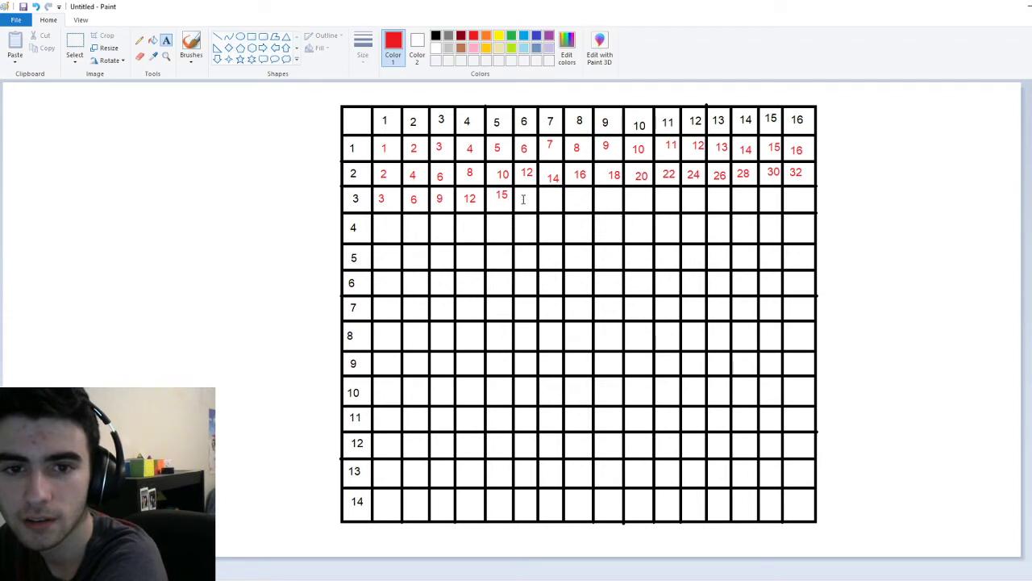
pyautogui.click(523, 199)
pyautogui.write('18')
pyautogui.click(581, 232)
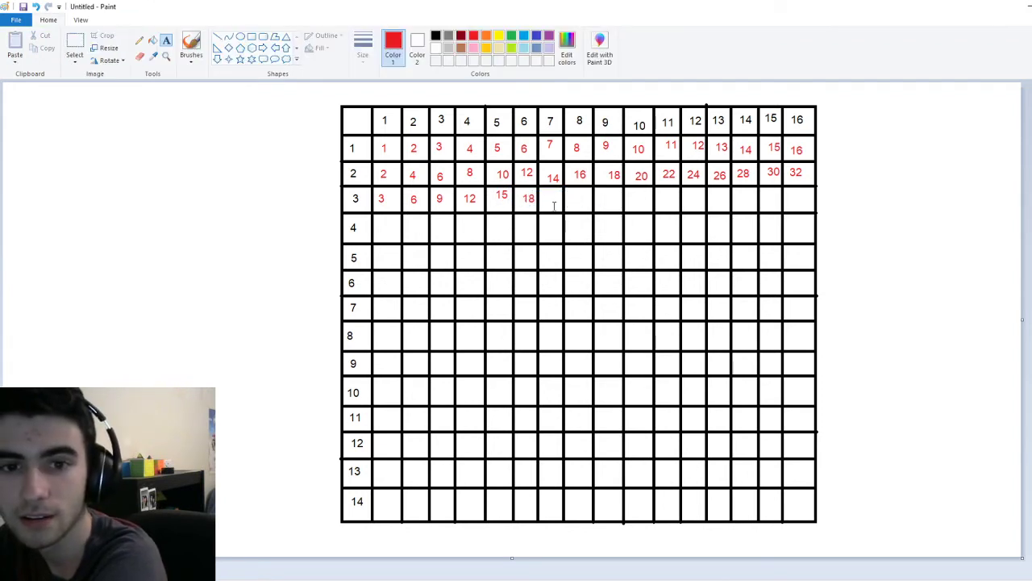
pyautogui.click(544, 194)
pyautogui.write('2')
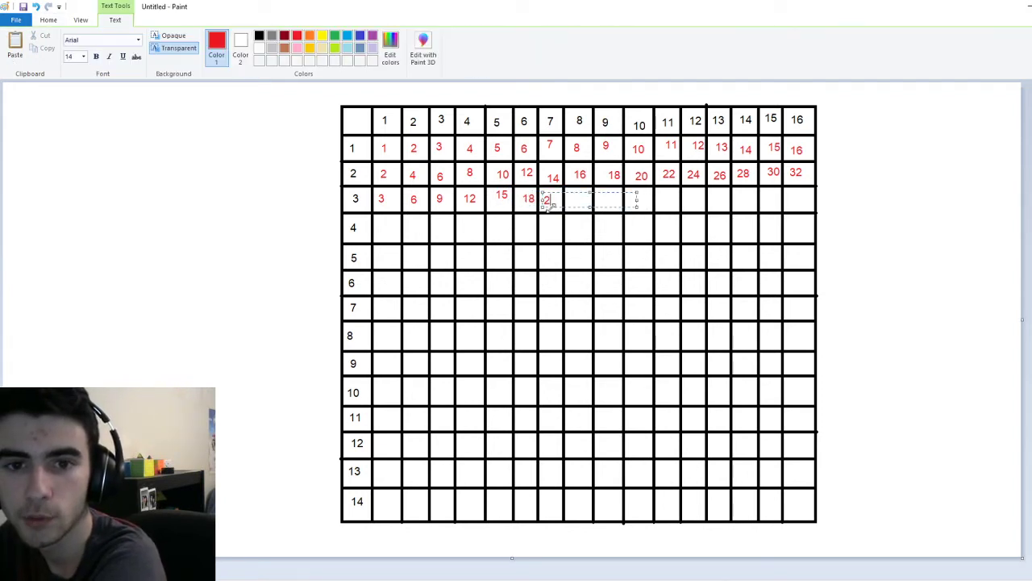
pyautogui.write('1')
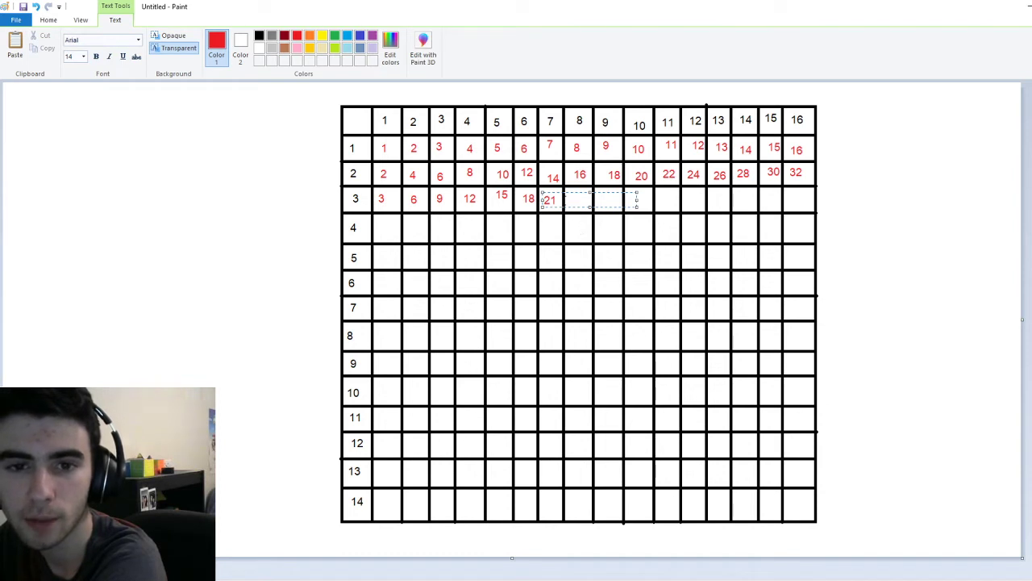
pyautogui.click(571, 220)
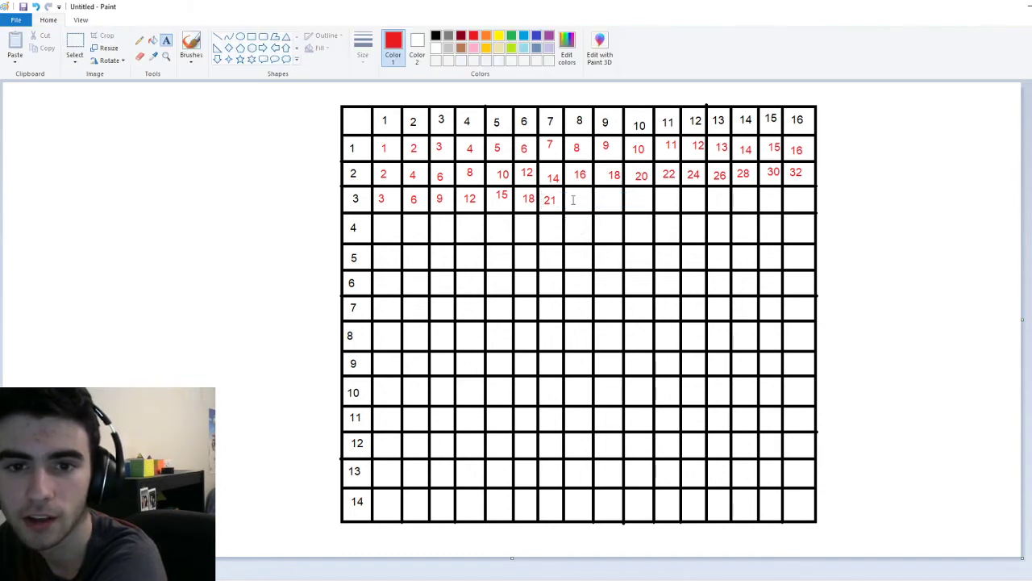
pyautogui.click(571, 200)
pyautogui.write('24')
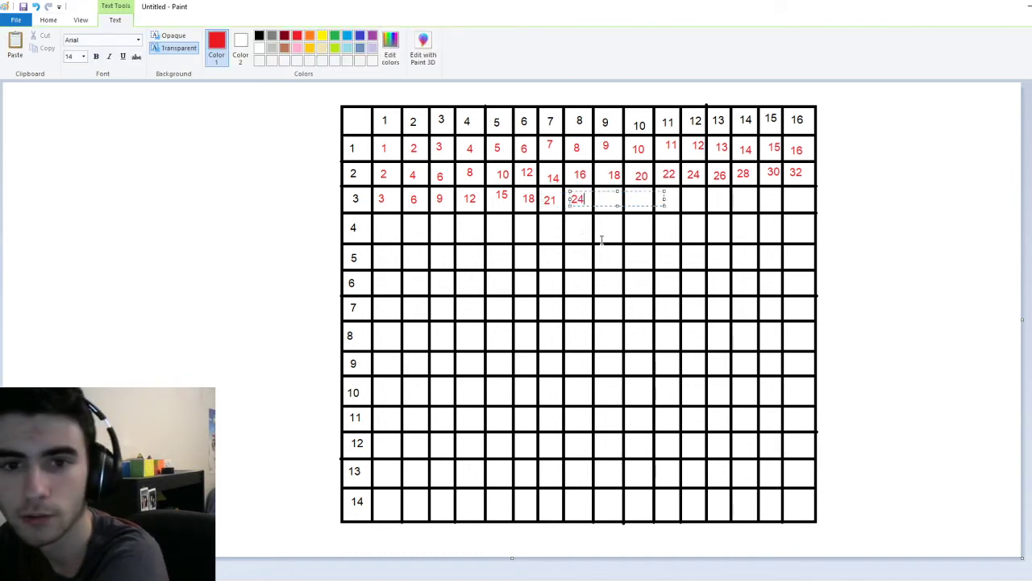
pyautogui.click(599, 235)
# - Write red 27, 30, 33 and 36 in row 3, columns 9–12
pyautogui.click(599, 199)
pyautogui.write('27')
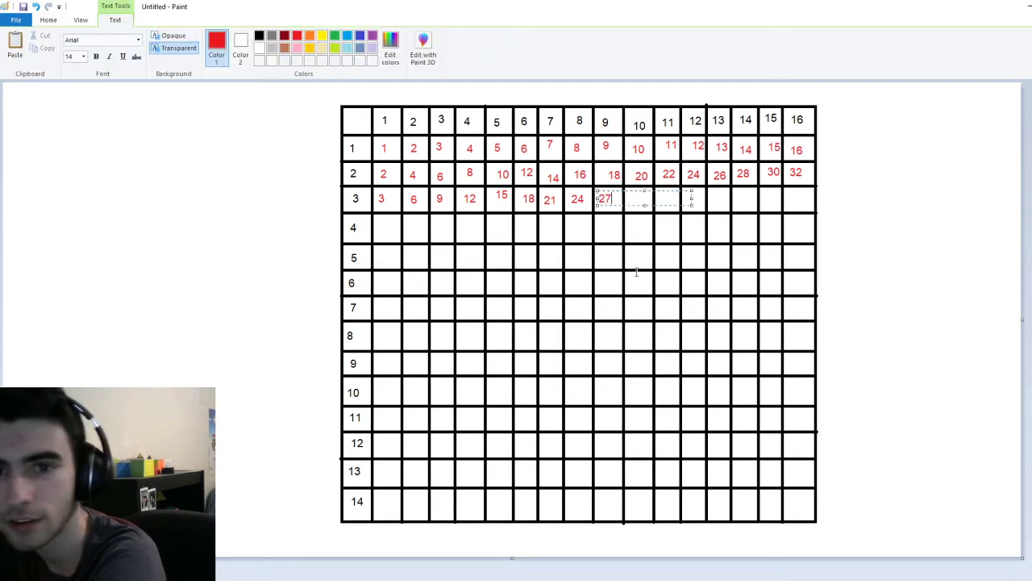
pyautogui.click(638, 210)
pyautogui.click(634, 200)
pyautogui.write('30')
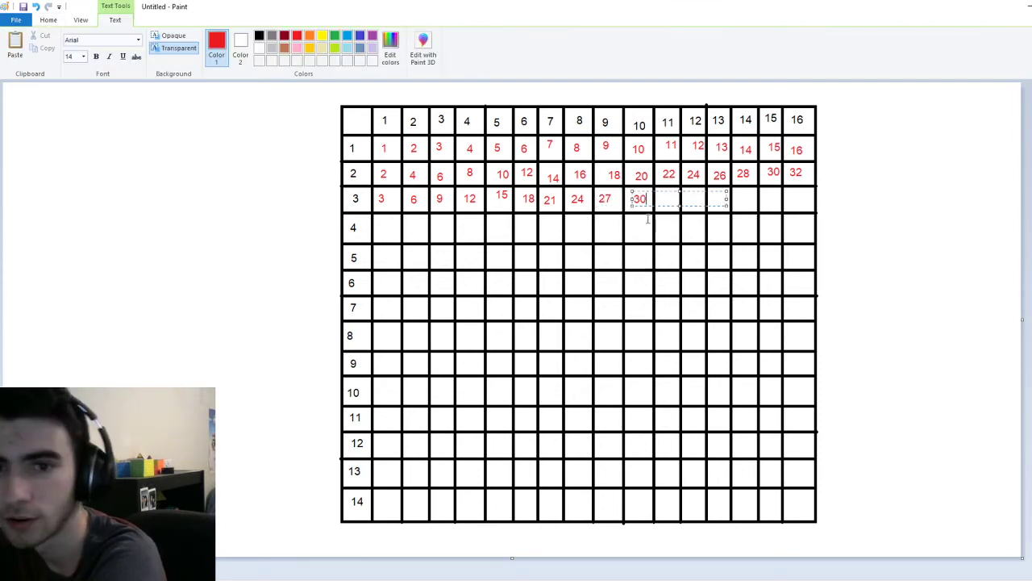
pyautogui.click(657, 211)
pyautogui.click(661, 199)
pyautogui.write('33')
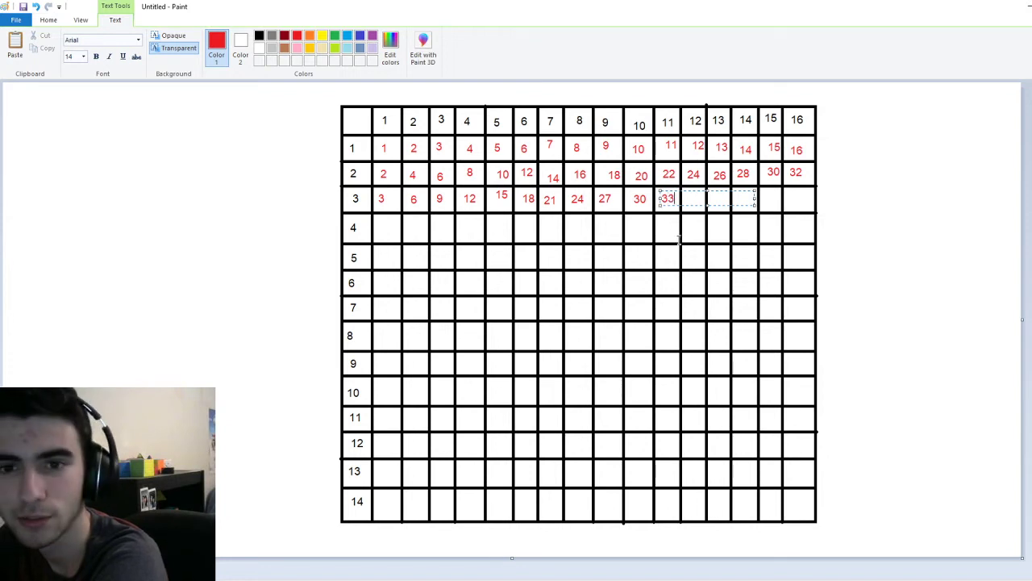
pyautogui.click(680, 219)
pyautogui.click(687, 197)
pyautogui.write('36')
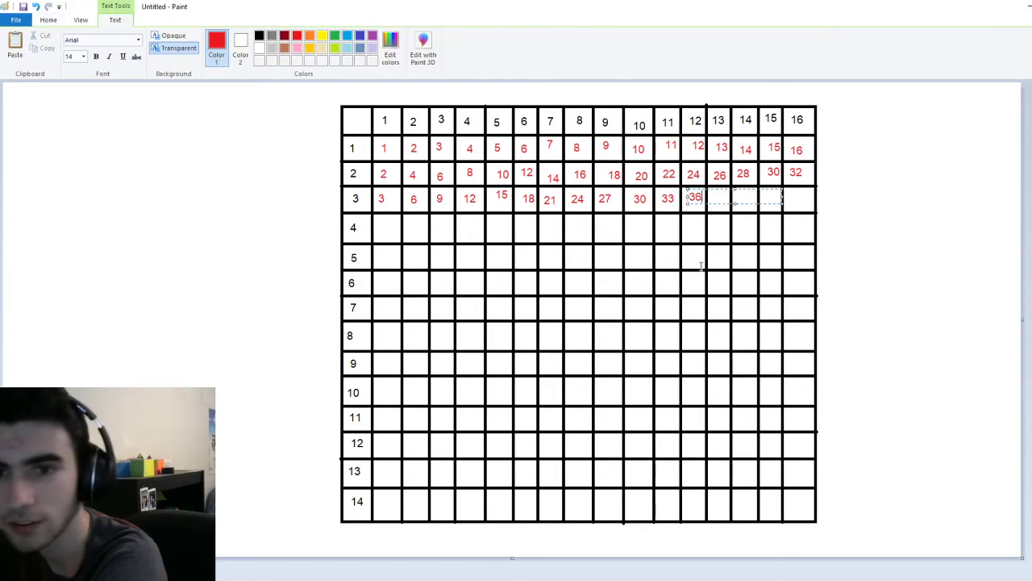
pyautogui.click(715, 212)
# - Write red 39, 42, 45 and 48 in row 3, columns 13–16
pyautogui.click(710, 197)
pyautogui.write('3')
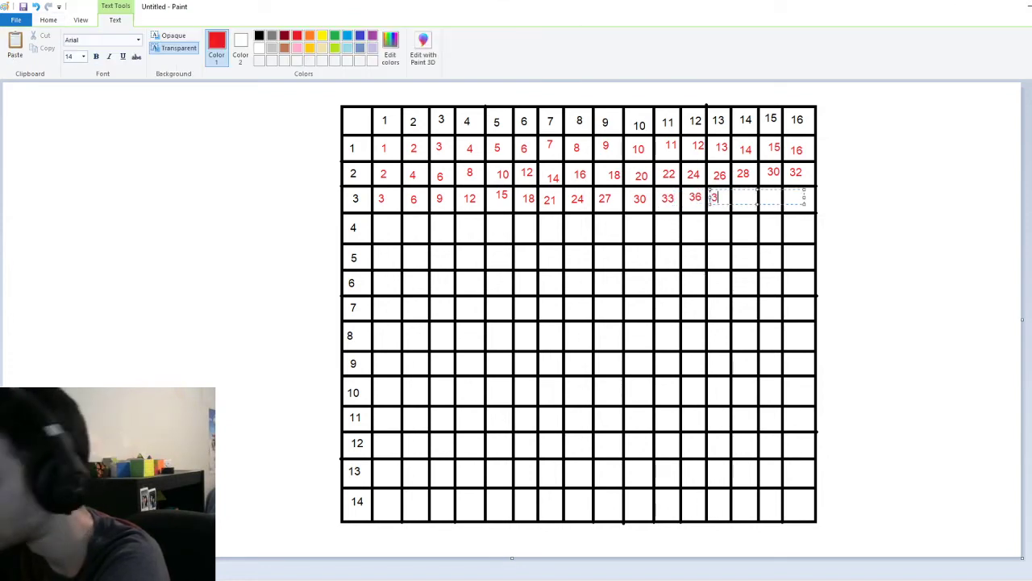
pyautogui.write('9')
pyautogui.click(722, 240)
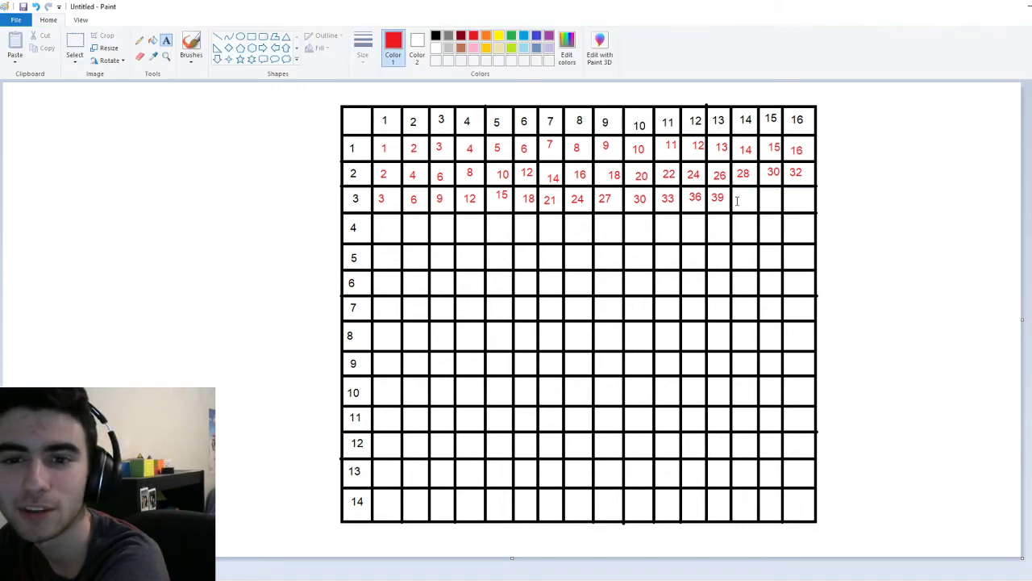
pyautogui.click(736, 201)
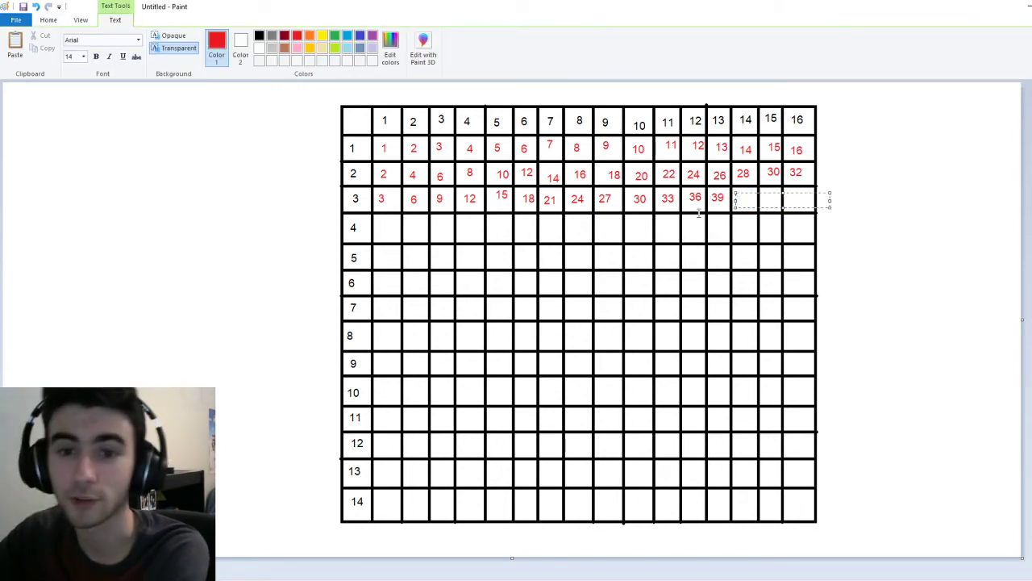
pyautogui.write('42')
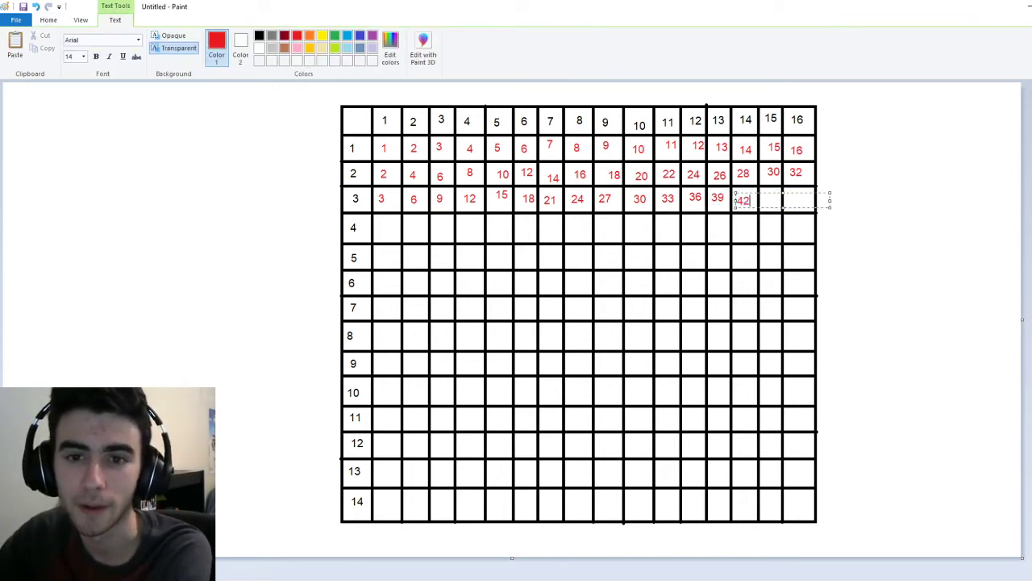
pyautogui.click(737, 226)
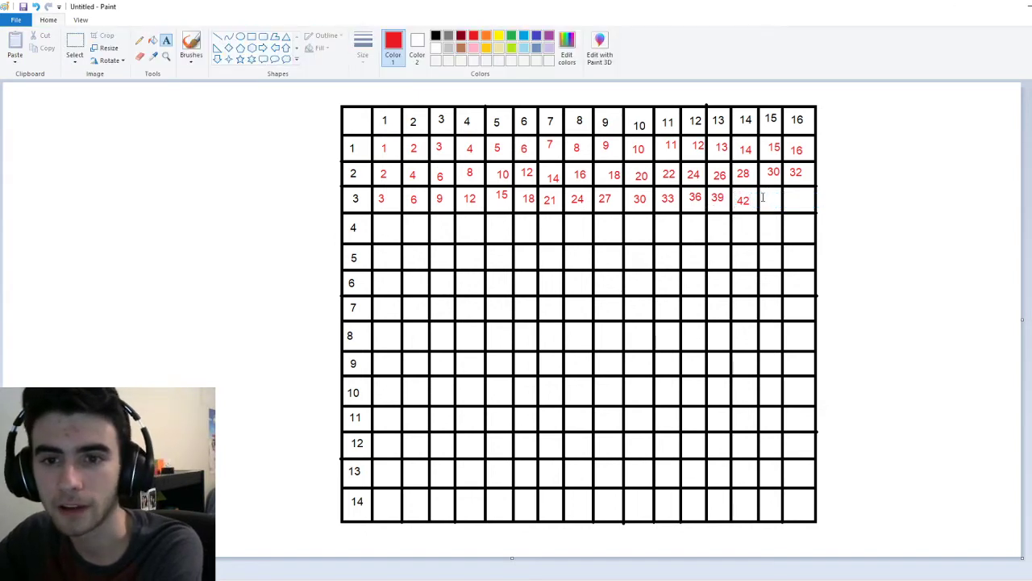
pyautogui.click(762, 198)
pyautogui.write('45')
pyautogui.click(781, 208)
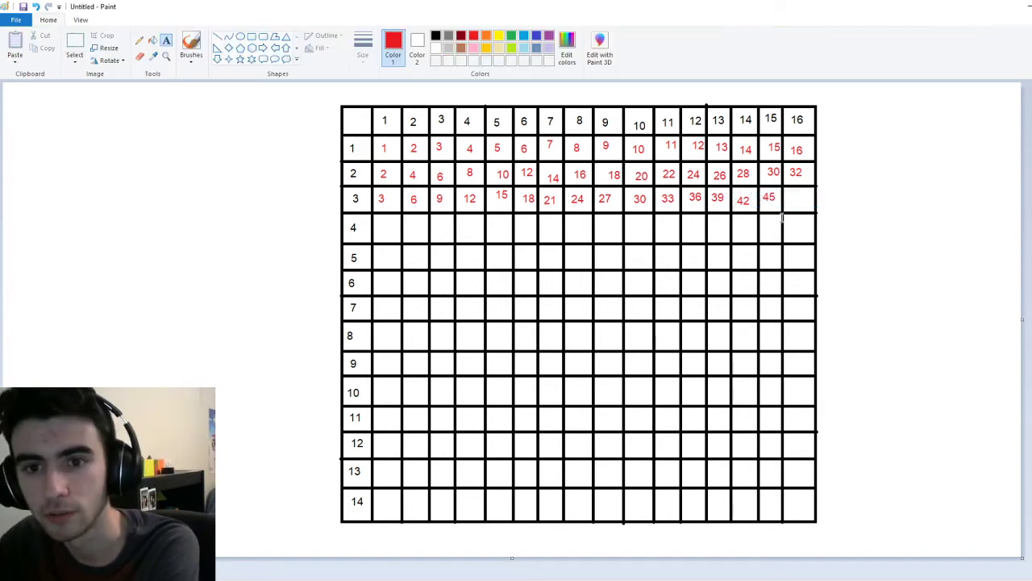
pyautogui.click(789, 198)
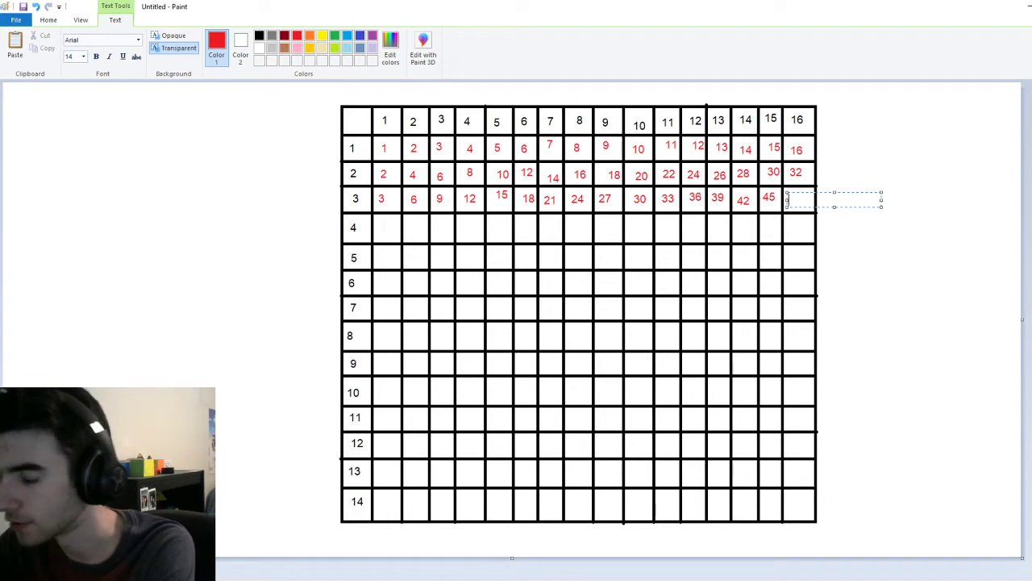
pyautogui.write('4')
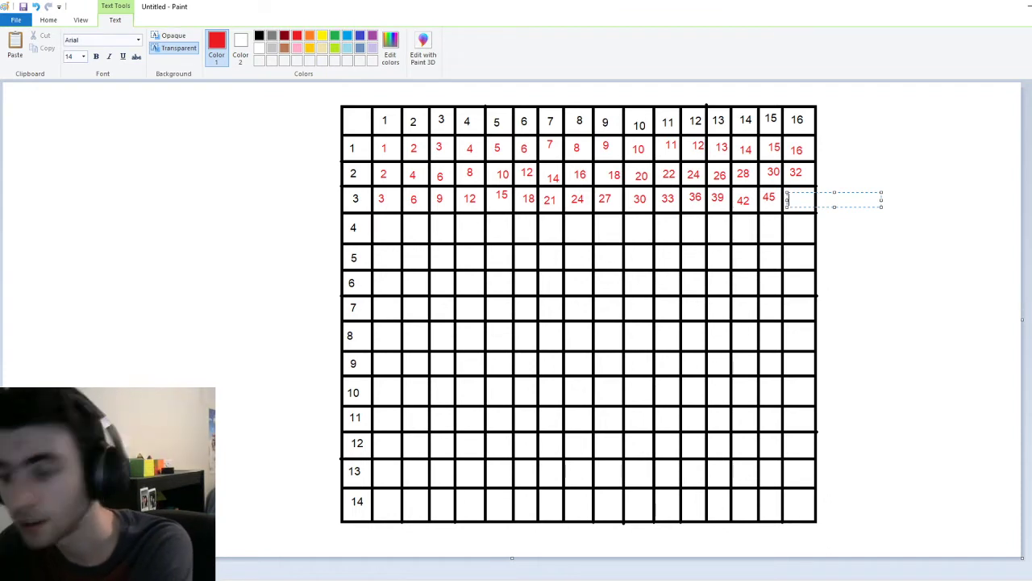
pyautogui.write('8')
pyautogui.click(749, 290)
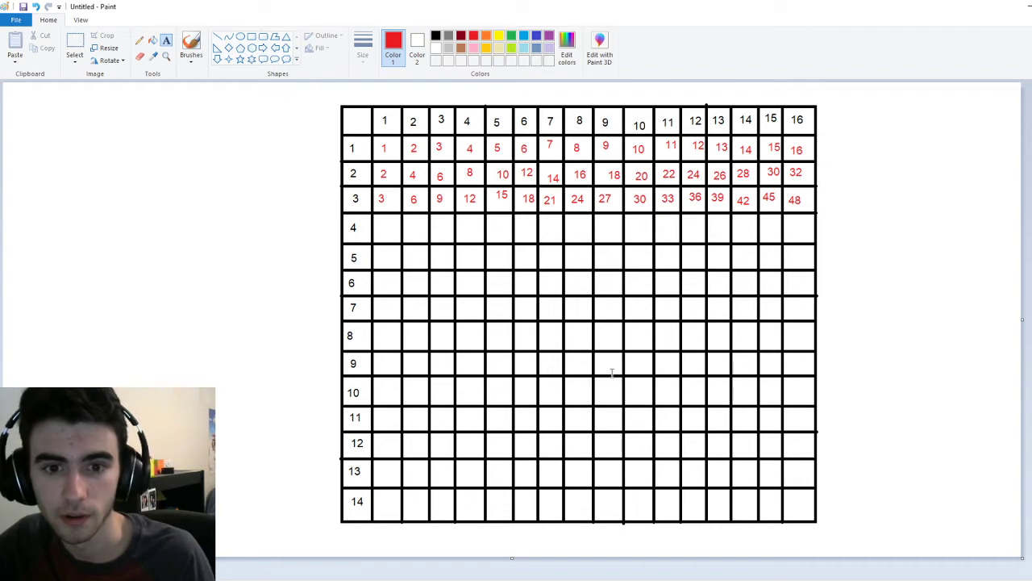
# - Place a red 64 in the row 8, column 8 cell, nudged down to fit
pyautogui.click(573, 332)
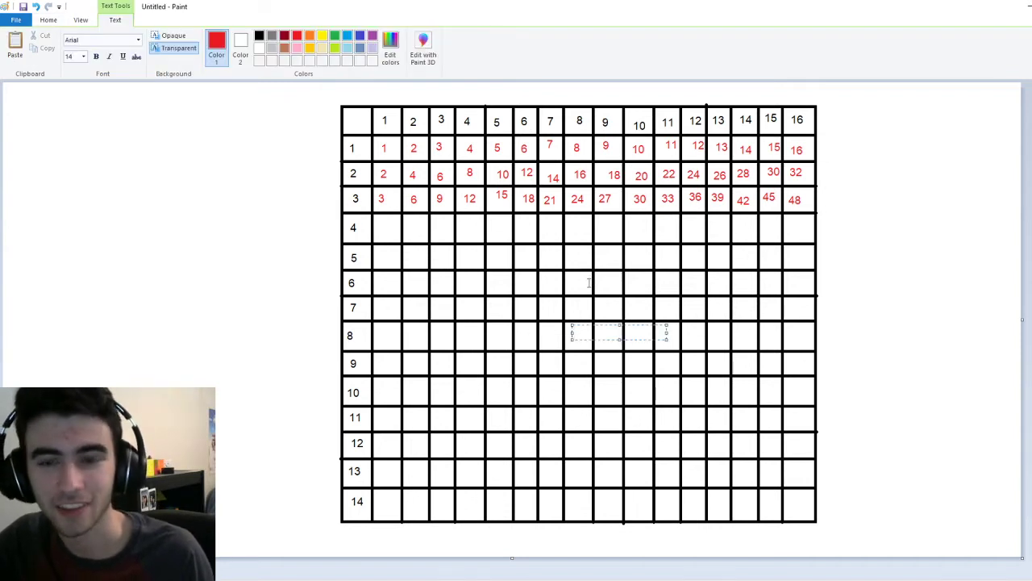
pyautogui.write('64')
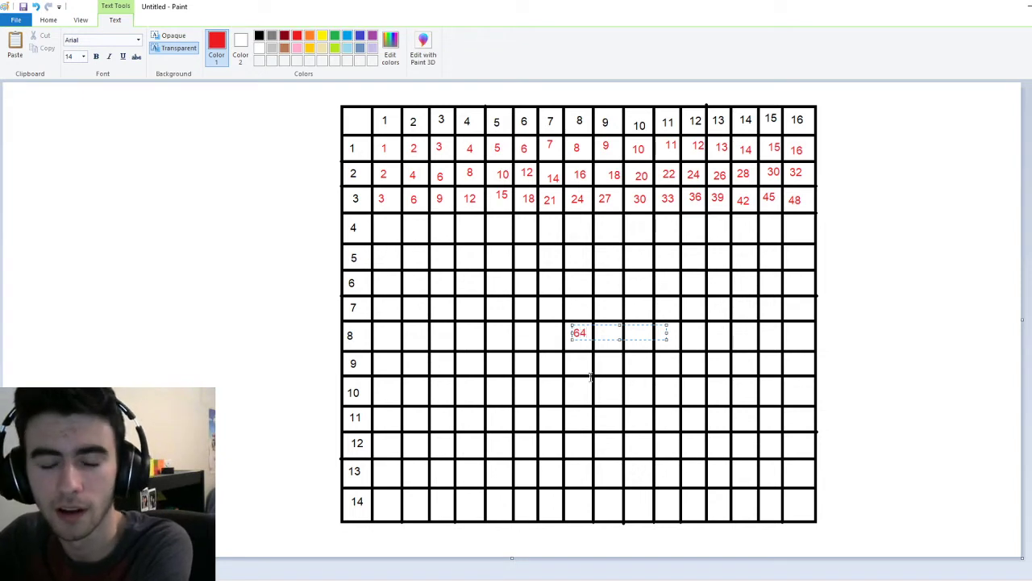
pyautogui.moveTo(587, 338); pyautogui.dragTo(586, 342)
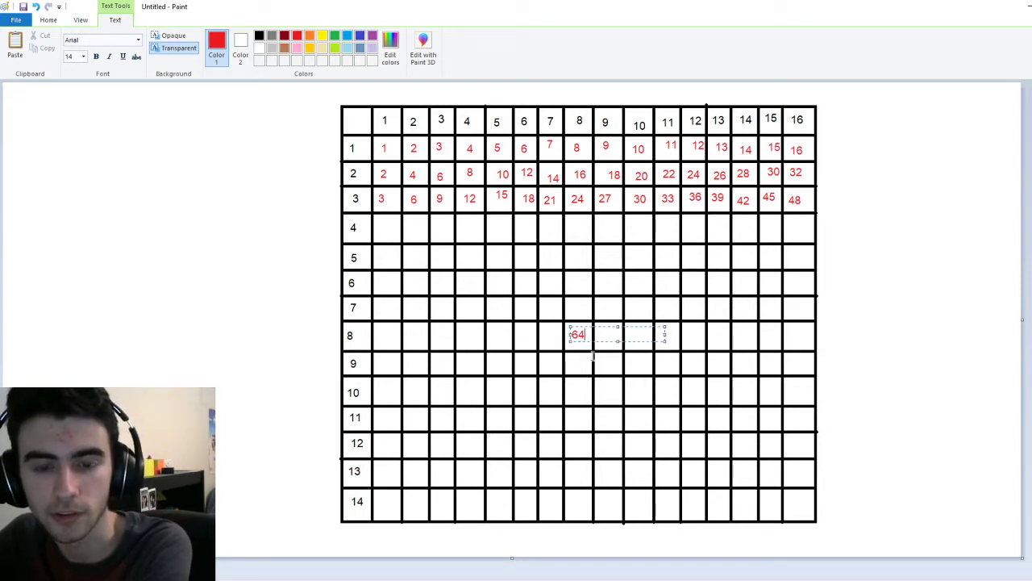
pyautogui.click(599, 365)
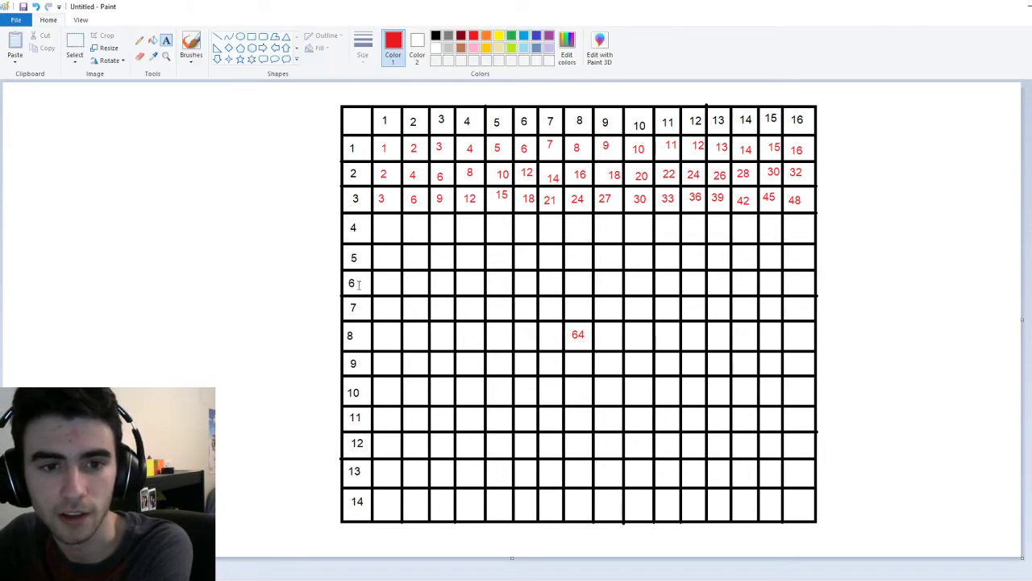
pyautogui.click(380, 227)
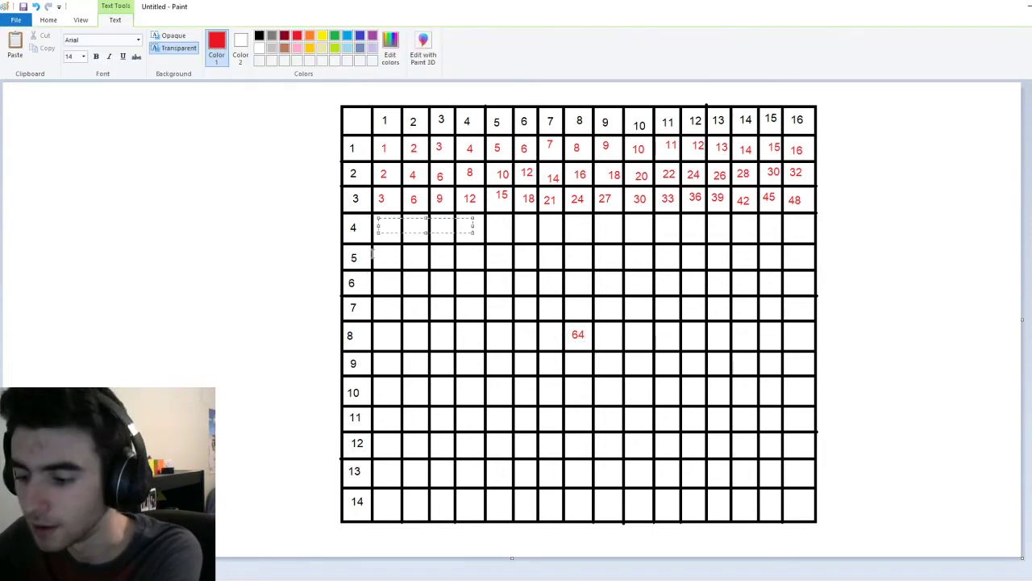
# - Write red 4, 8, 12 and 16 in row 4, columns 1–4
pyautogui.write('4')
pyautogui.click(415, 237)
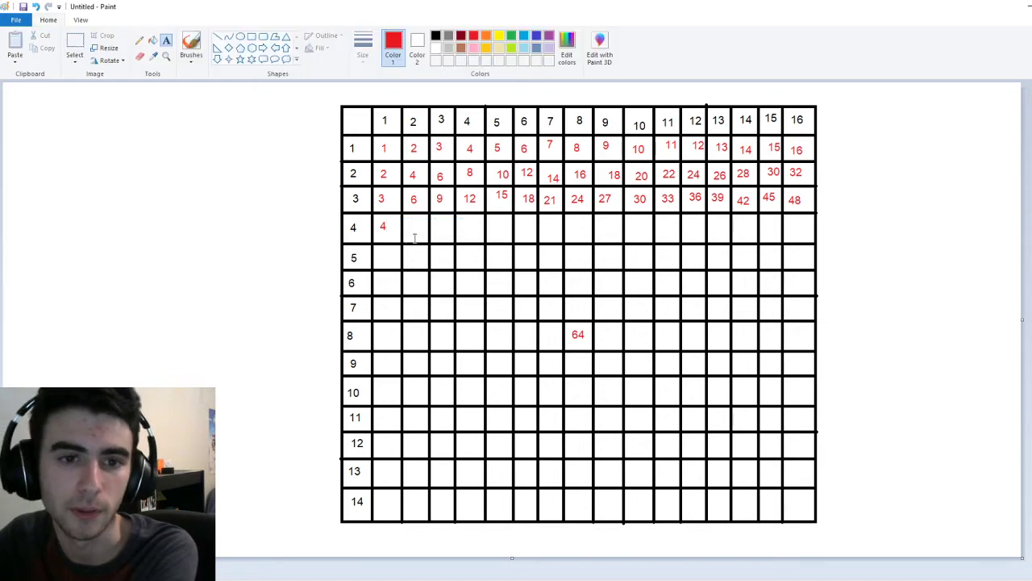
pyautogui.click(413, 230)
pyautogui.write('8')
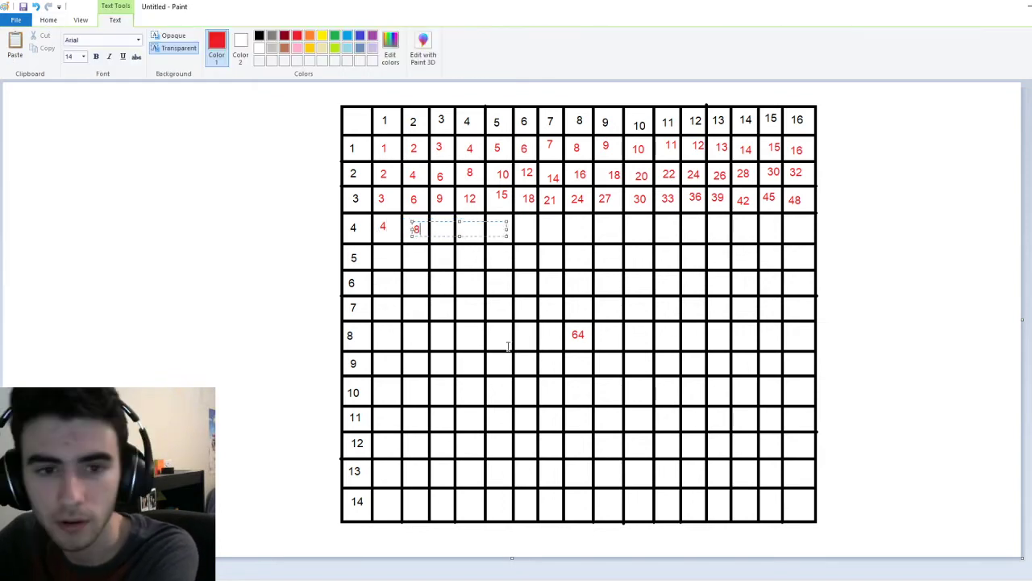
pyautogui.click(457, 257)
pyautogui.click(437, 227)
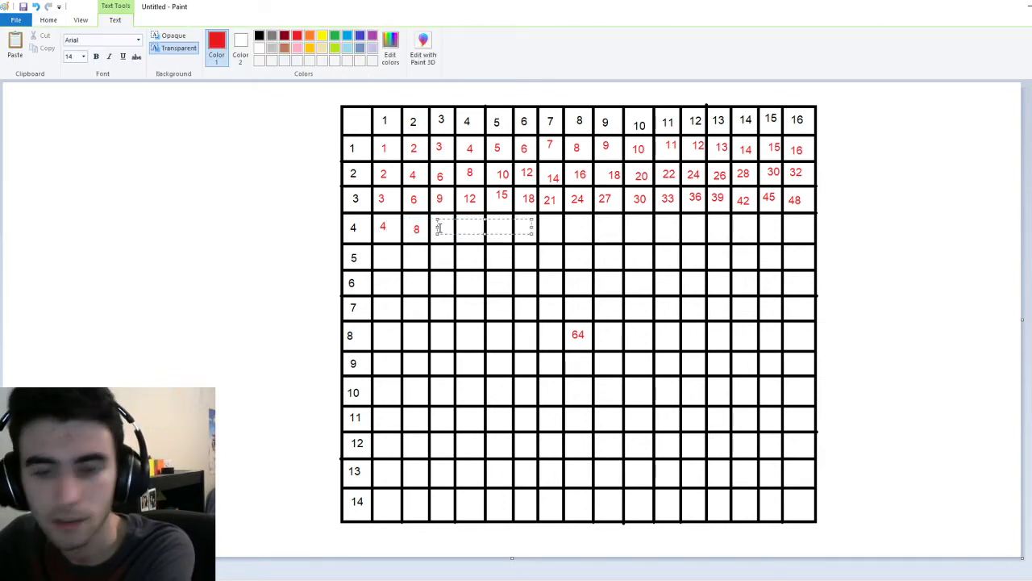
pyautogui.write('12')
pyautogui.click(465, 248)
pyautogui.click(459, 227)
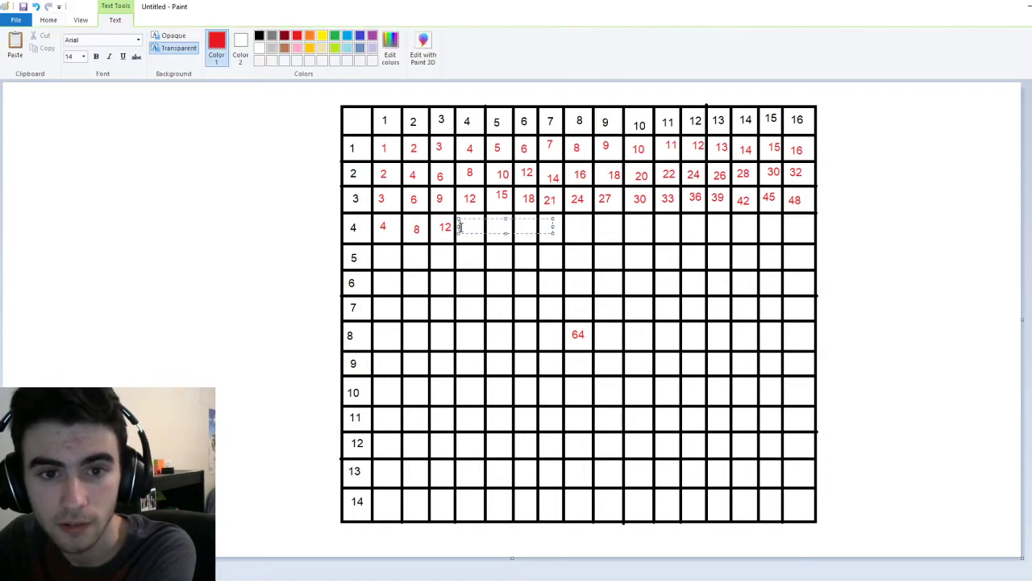
pyautogui.write('16')
pyautogui.click(488, 245)
# - Write red 20, 24, 28 and 32 in row 4, columns 5–8, fixing a mistyped 27
pyautogui.click(494, 226)
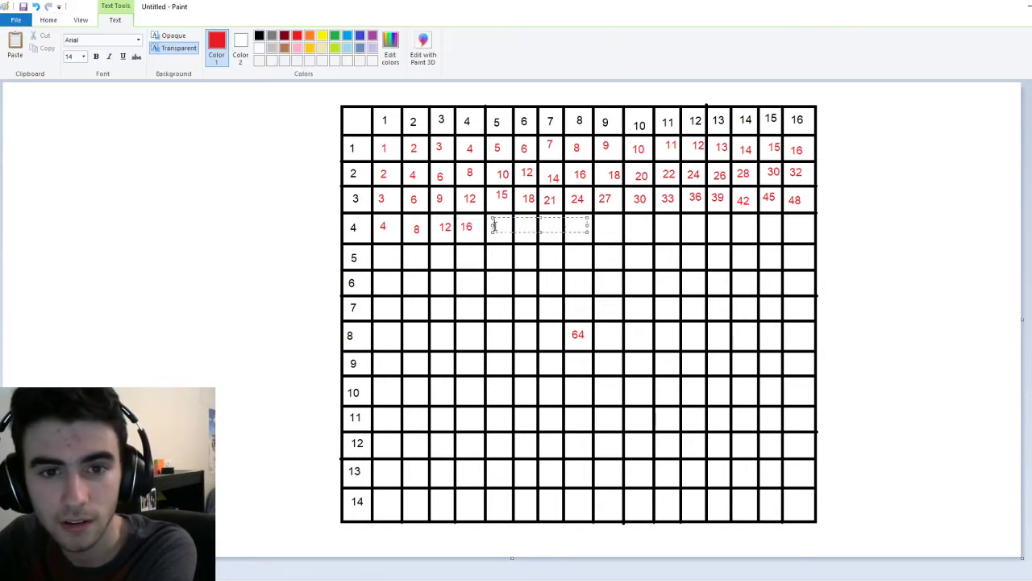
pyautogui.write('20')
pyautogui.click(528, 248)
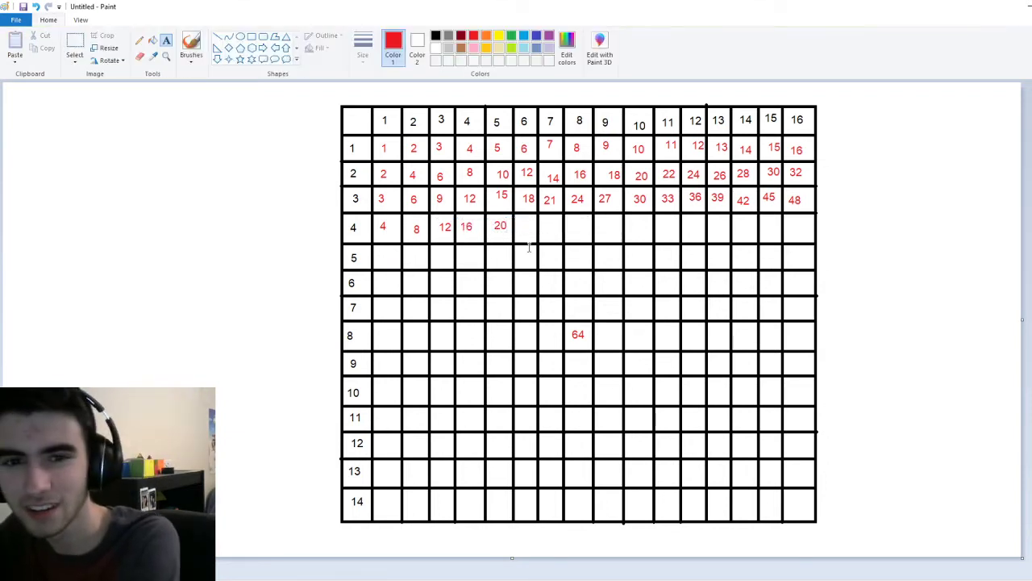
pyautogui.click(520, 226)
pyautogui.write('2')
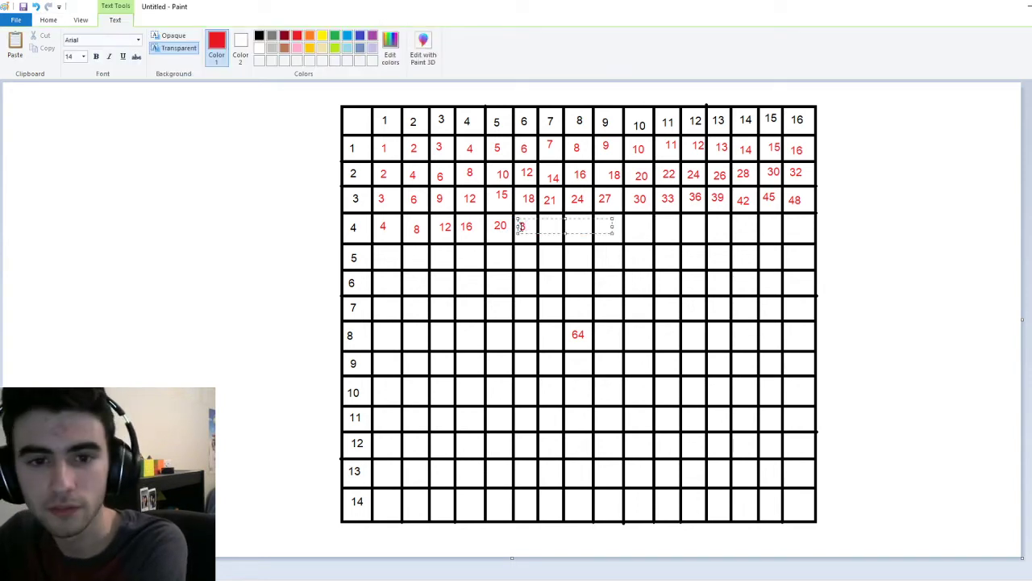
pyautogui.write('4')
pyautogui.click(562, 250)
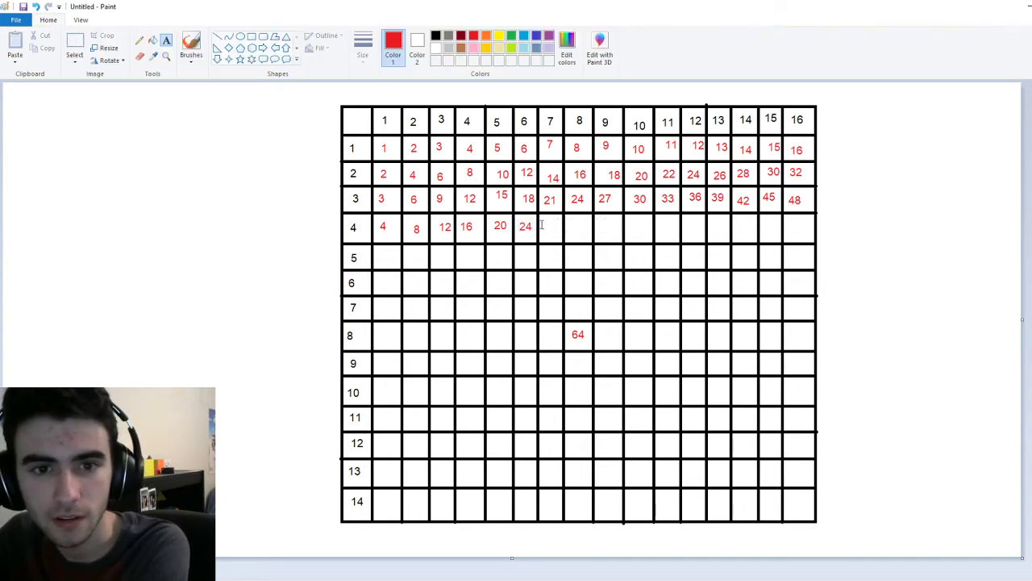
pyautogui.click(542, 225)
pyautogui.write('27')
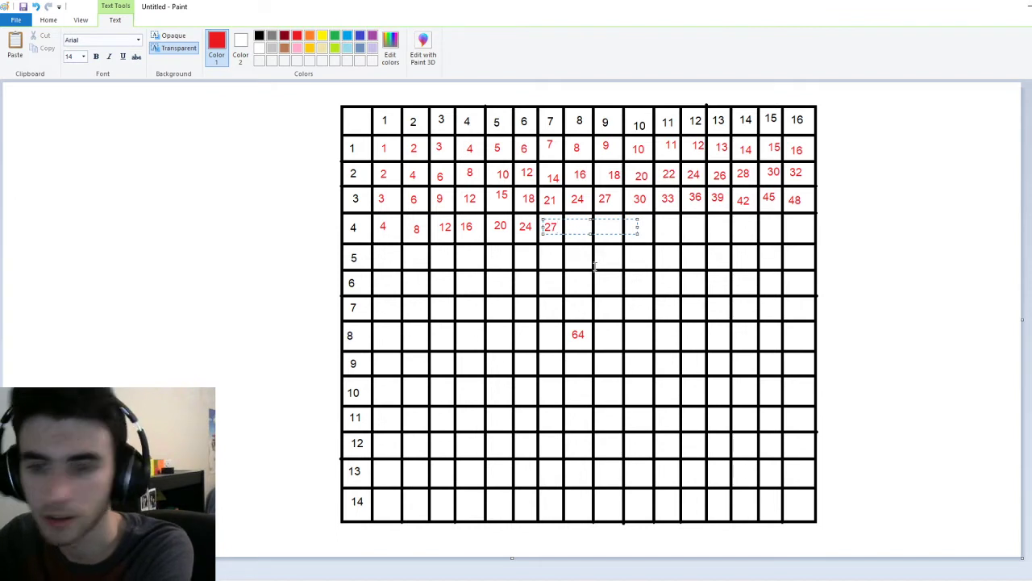
pyautogui.press('BackSpace')
pyautogui.write('8')
pyautogui.click(576, 235)
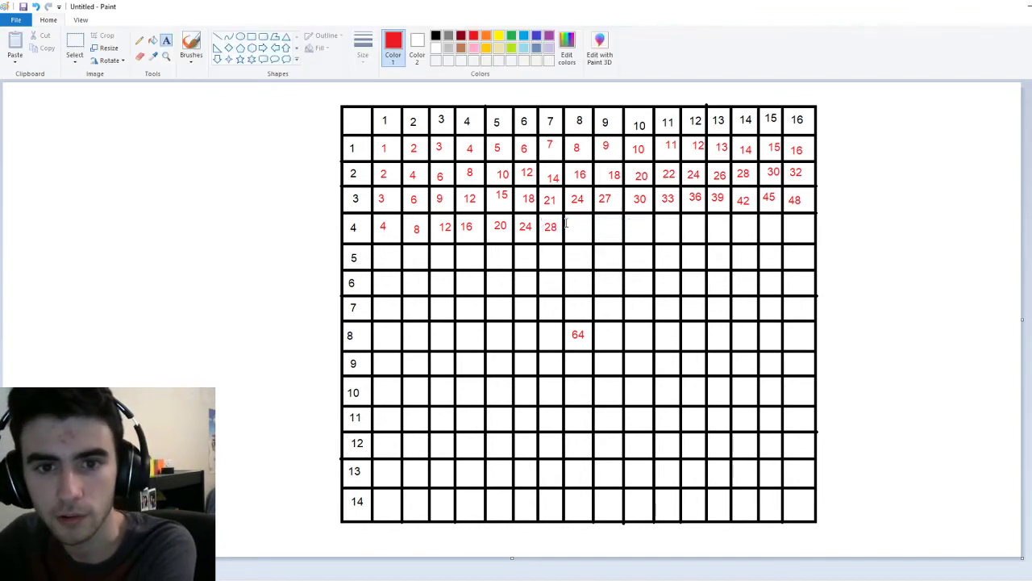
pyautogui.click(567, 223)
pyautogui.write('32')
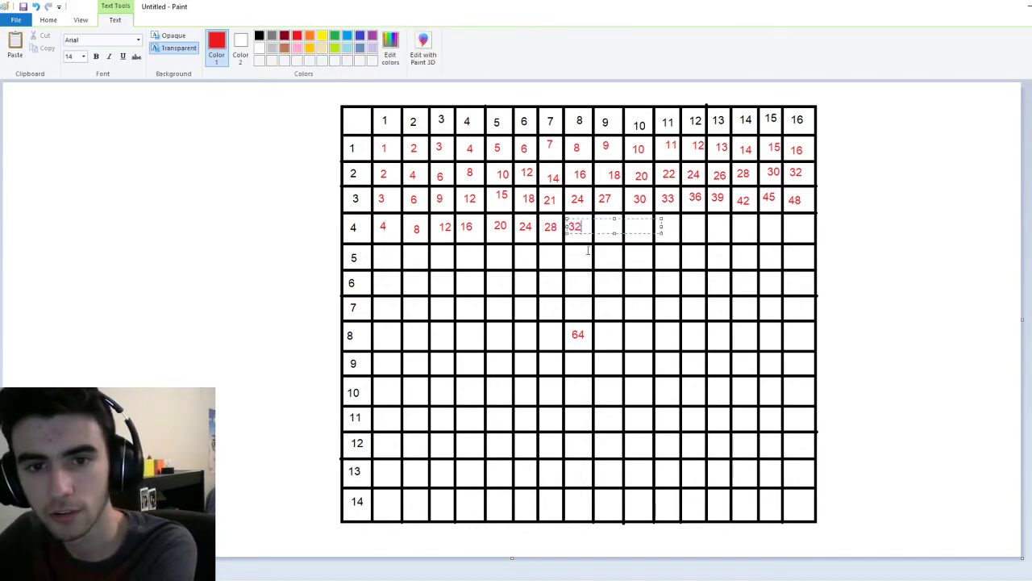
pyautogui.click(596, 234)
# - Write red 36, 40, 44 and 48 in row 4, columns 9–12
pyautogui.click(599, 221)
pyautogui.write('36')
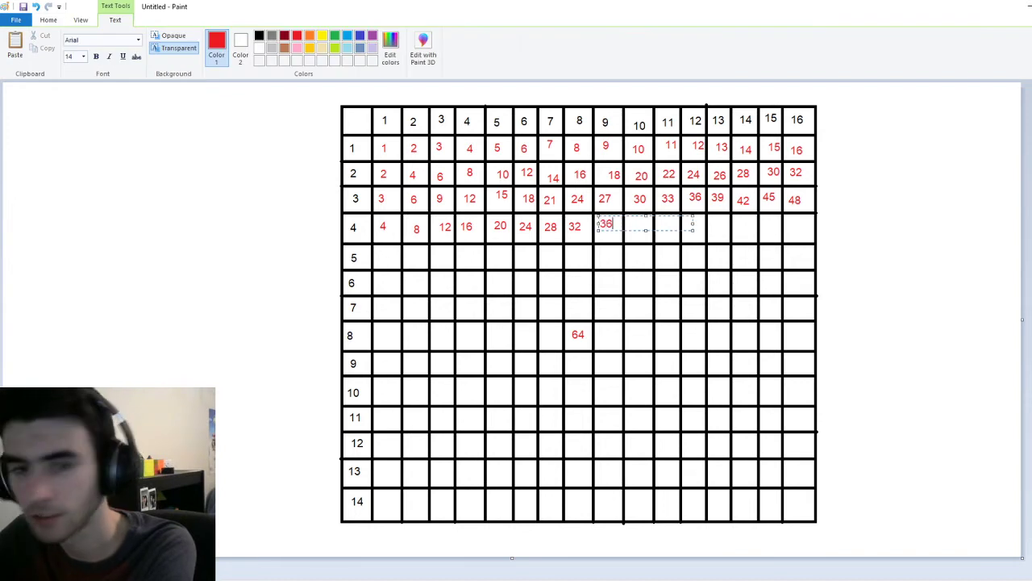
pyautogui.click(632, 266)
pyautogui.click(629, 225)
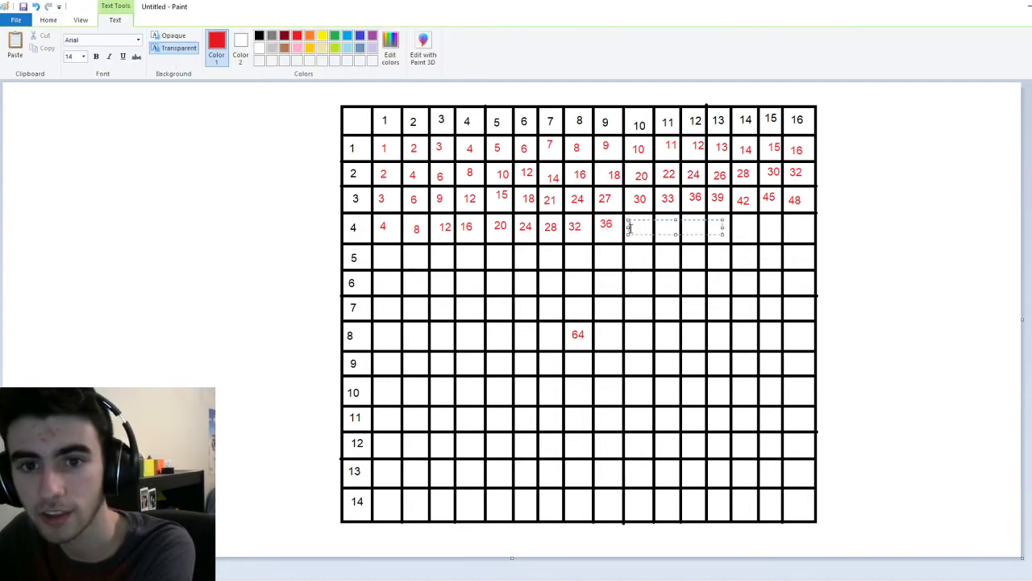
pyautogui.write('40')
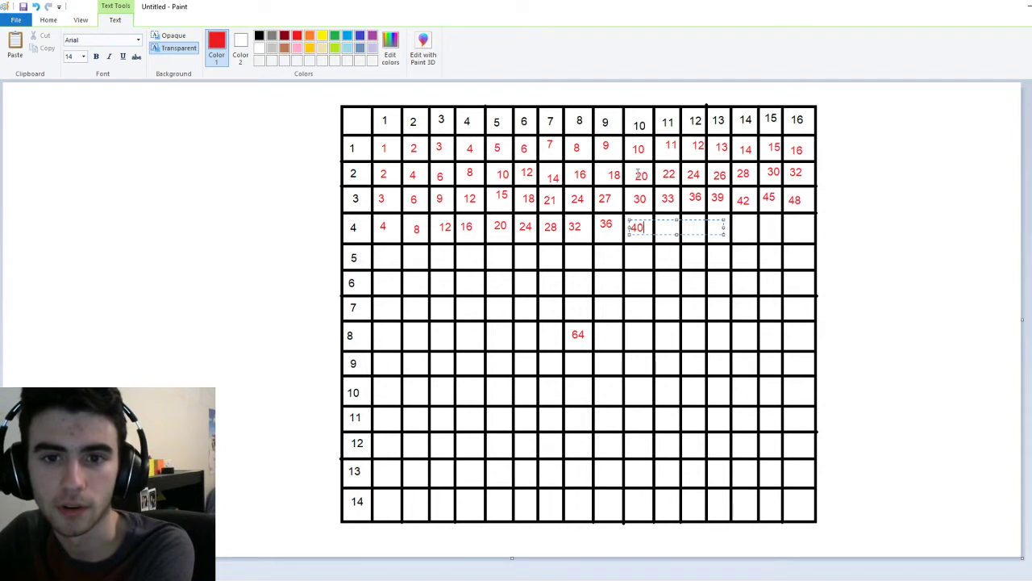
pyautogui.click(665, 246)
pyautogui.click(661, 225)
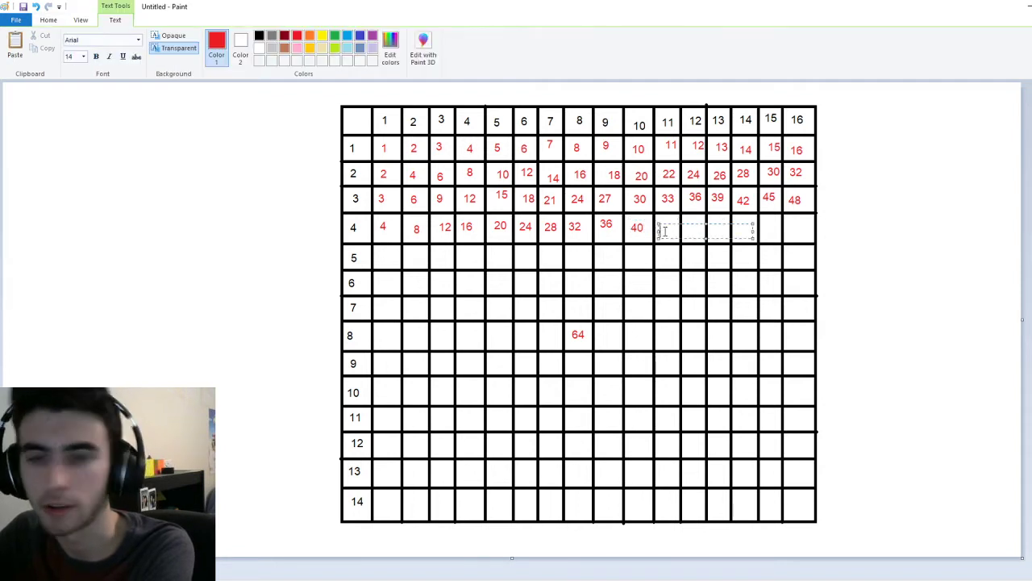
pyautogui.write('44')
pyautogui.click(686, 242)
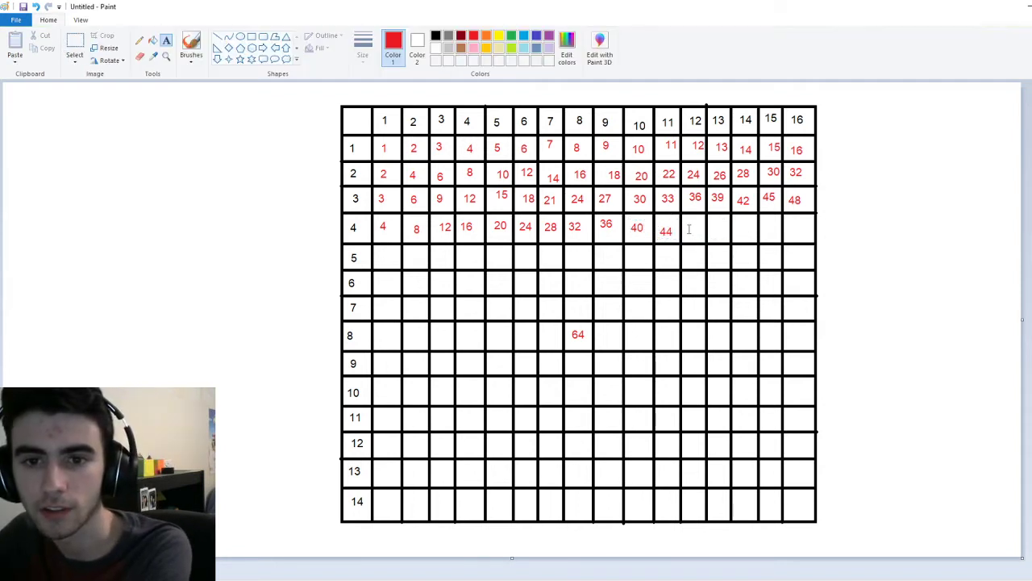
pyautogui.click(687, 222)
pyautogui.write('48')
pyautogui.click(697, 252)
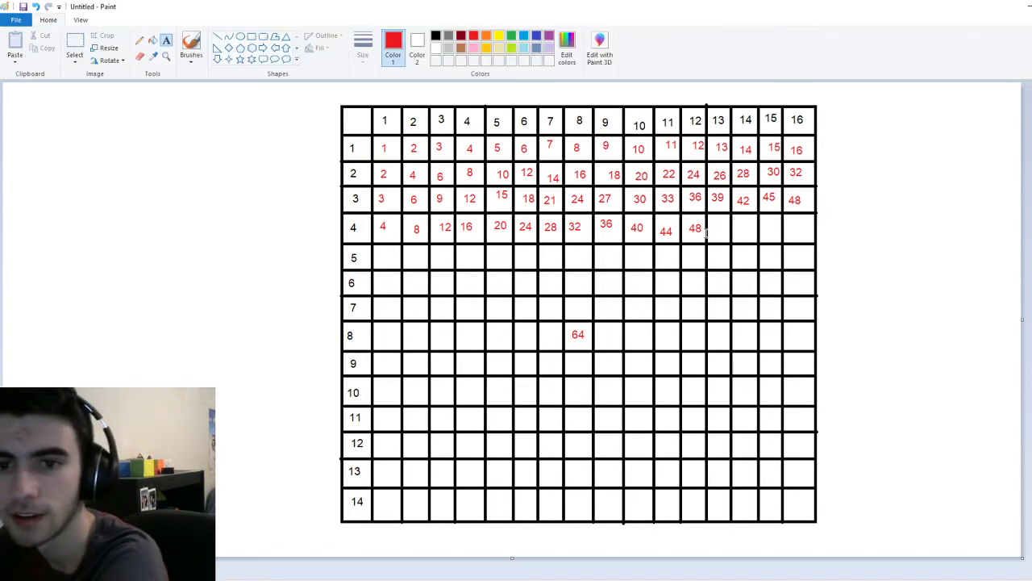
# - Write red 52, 56, 60 and 64 in row 4, columns 13–16
pyautogui.click(711, 223)
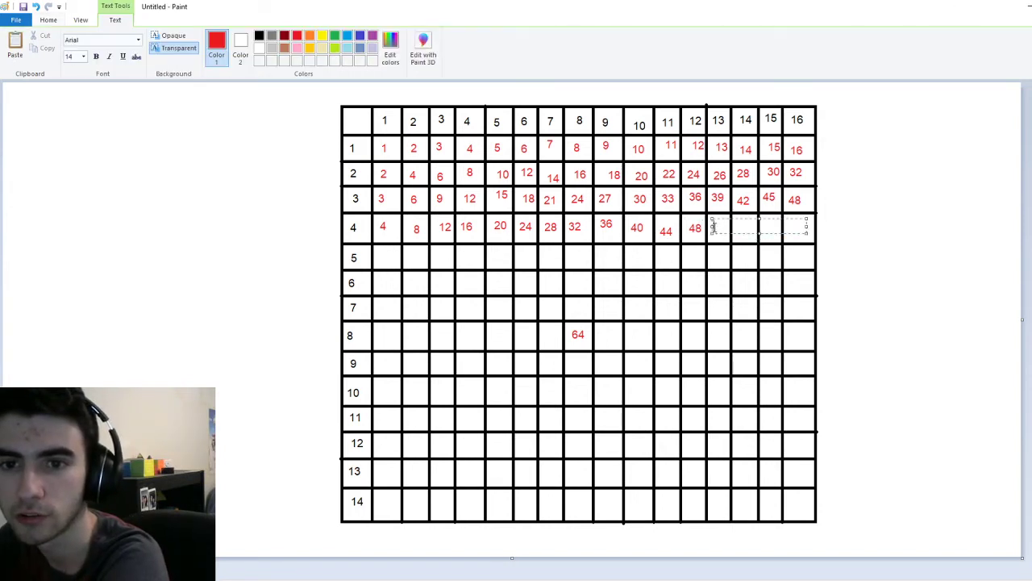
pyautogui.write('52')
pyautogui.click(727, 266)
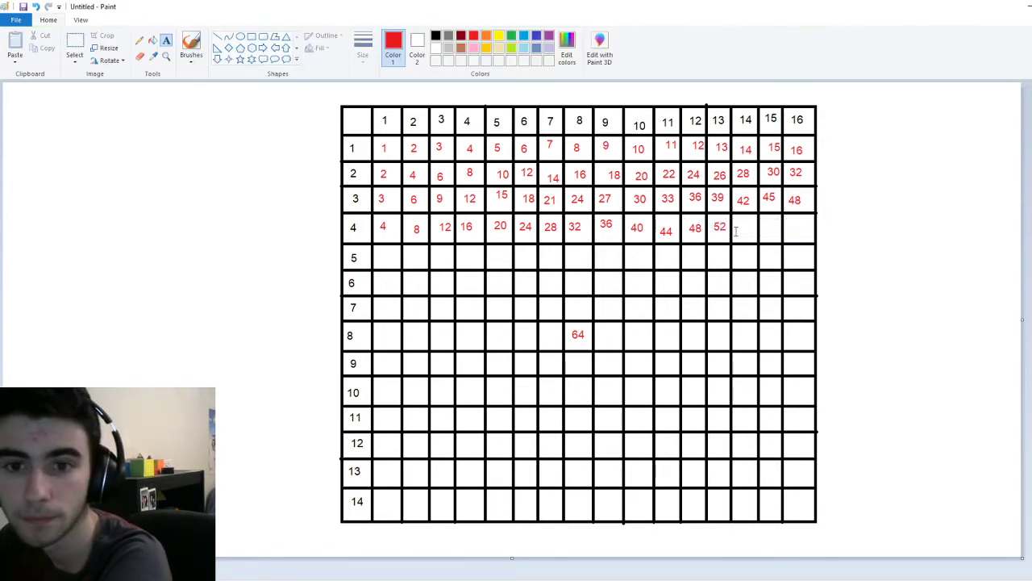
pyautogui.click(735, 223)
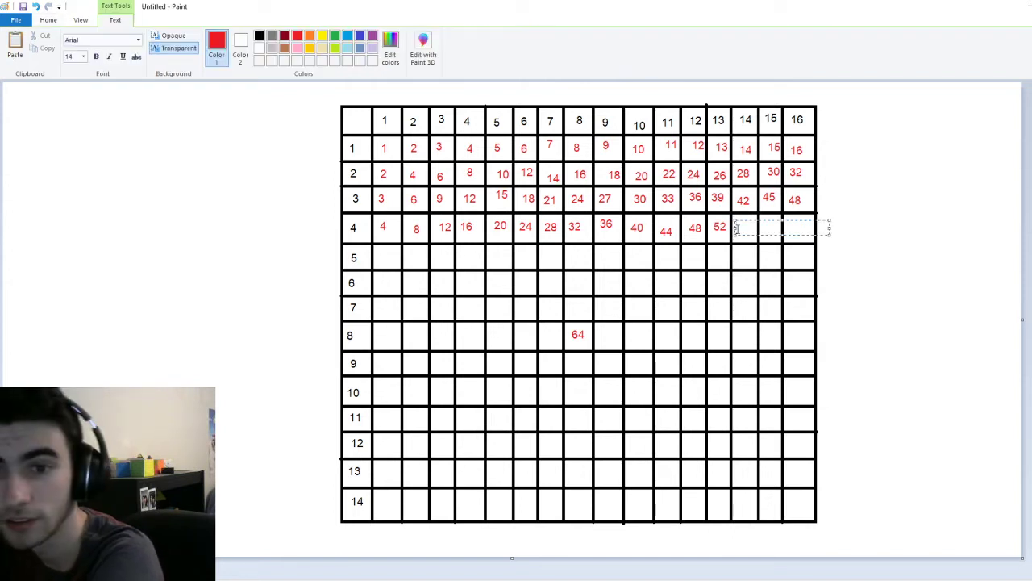
pyautogui.write('56')
pyautogui.click(760, 266)
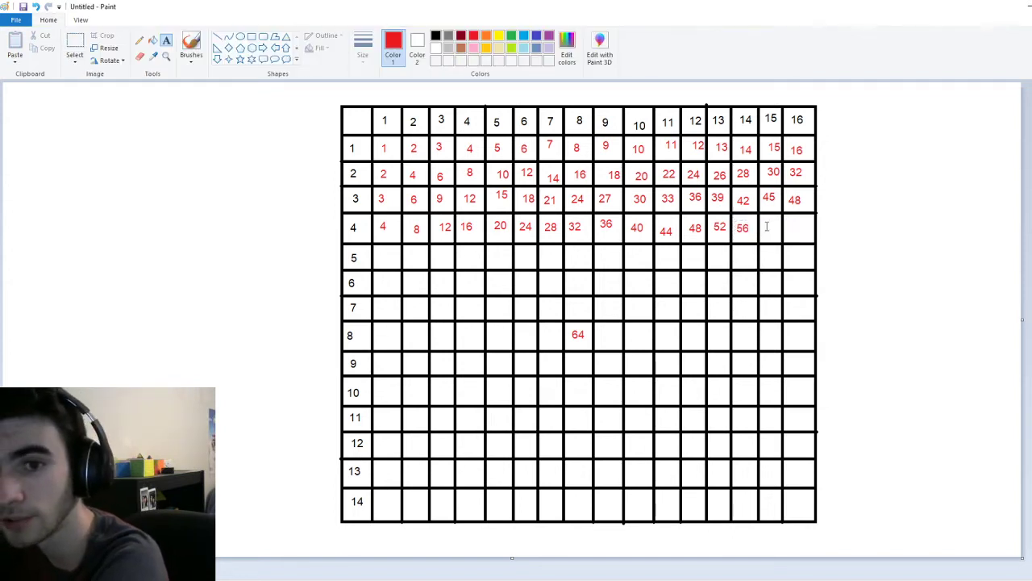
pyautogui.click(767, 227)
pyautogui.write('60')
pyautogui.click(783, 263)
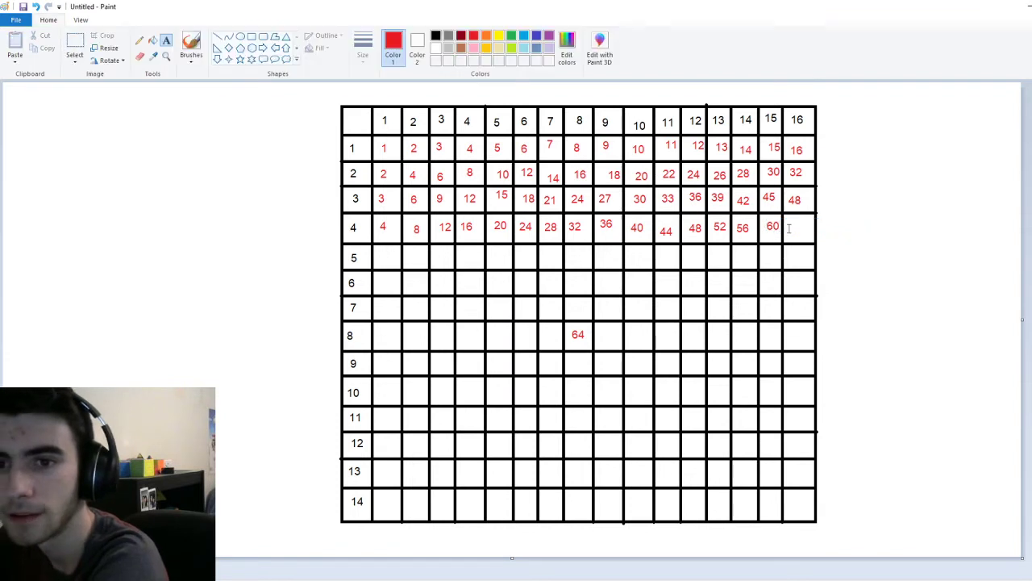
pyautogui.click(789, 225)
pyautogui.write('64')
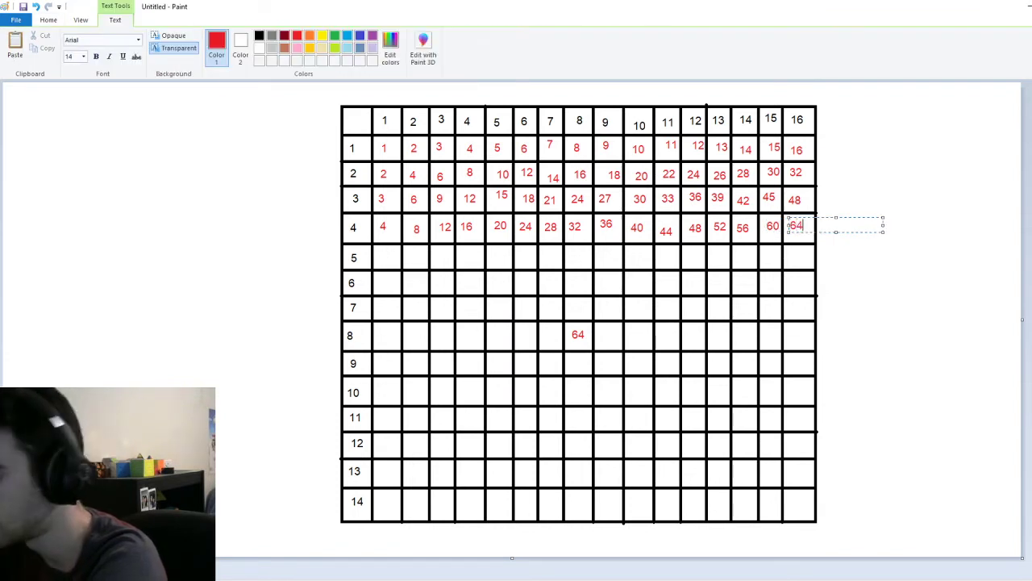
pyautogui.click(775, 300)
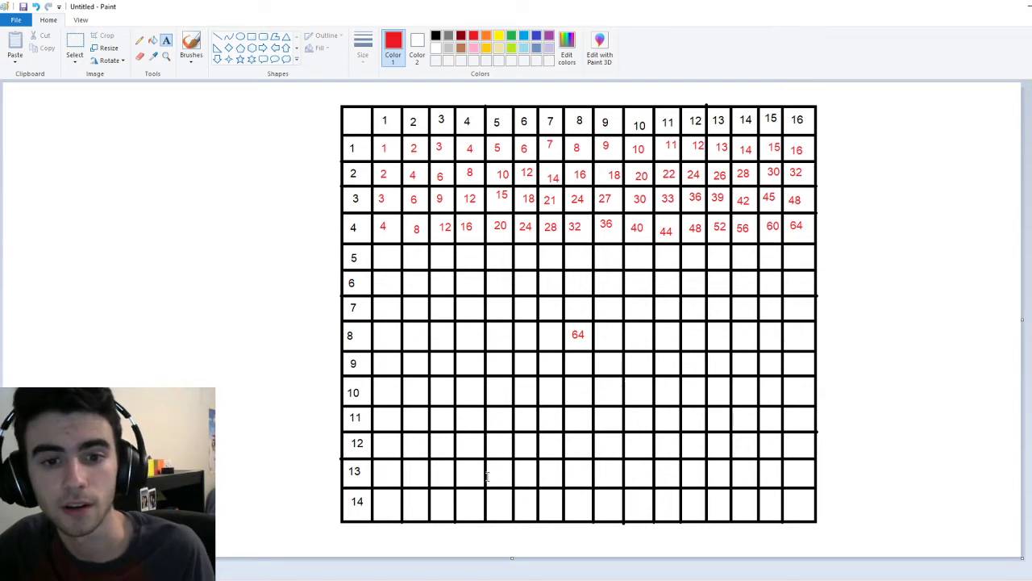
pyautogui.click(490, 385)
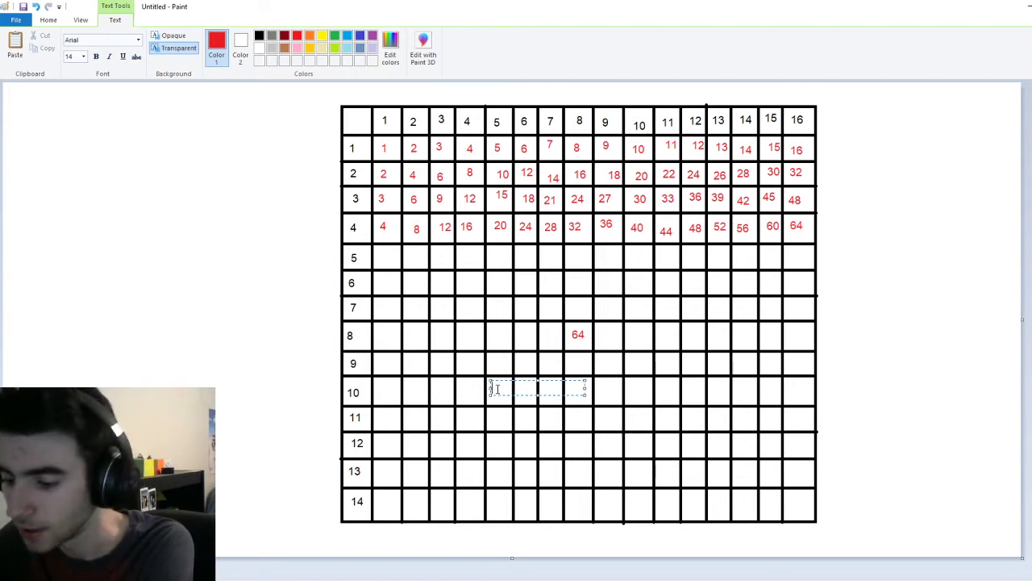
# - Type a red 50 into the row 10, column 5 cell and commit it
pyautogui.write('50')
pyautogui.click(509, 359)
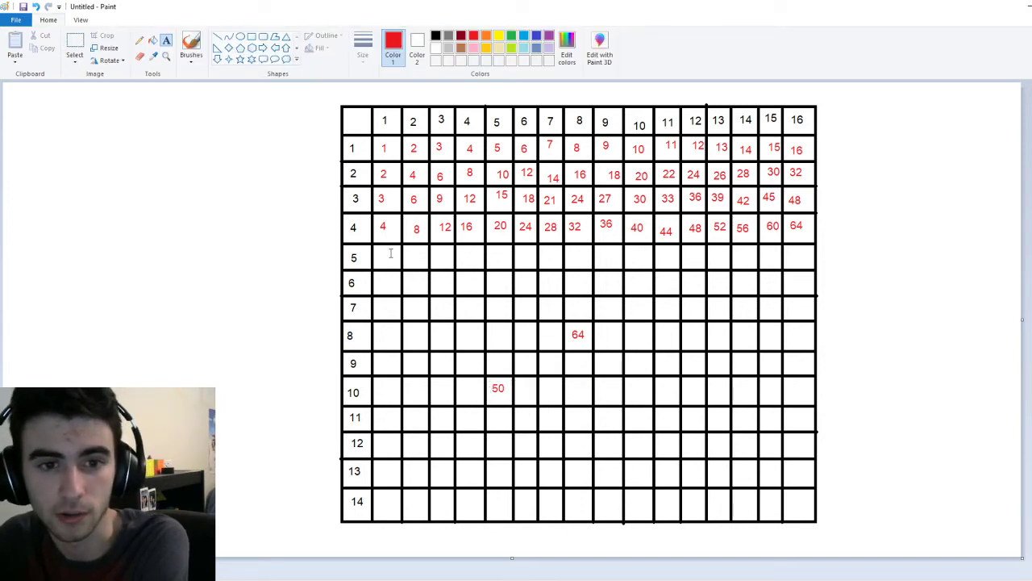
# - Write red 5, 10, 15 and 20 in row 5, columns 1–4
pyautogui.click(377, 253)
pyautogui.write('5')
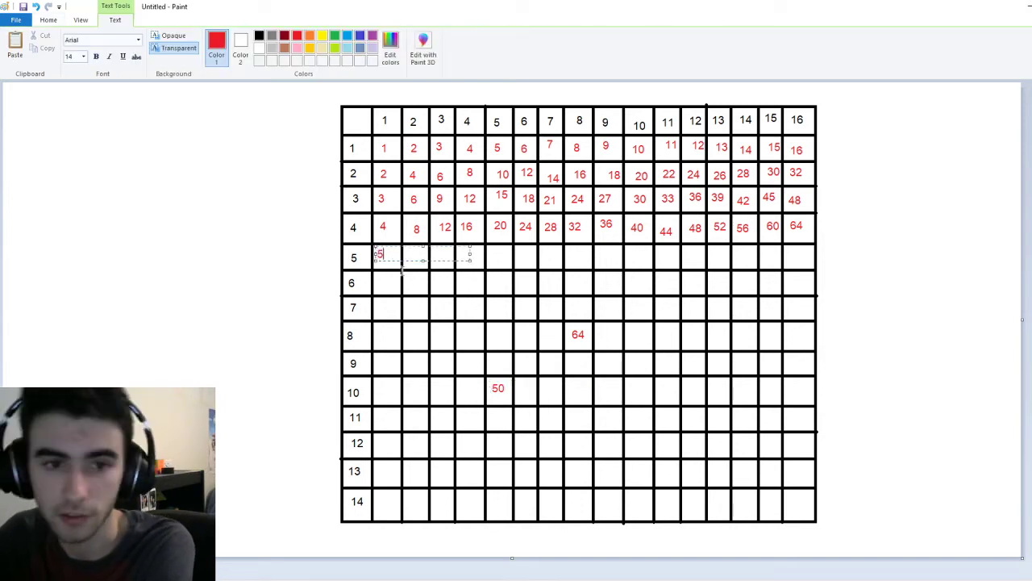
pyautogui.click(409, 256)
pyautogui.click(410, 257)
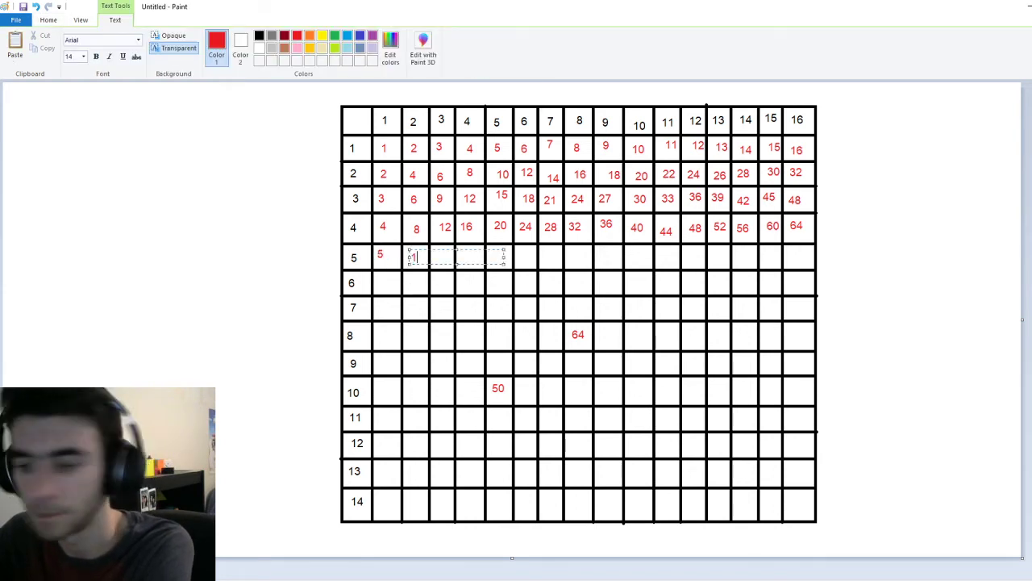
pyautogui.write('10')
pyautogui.click(440, 276)
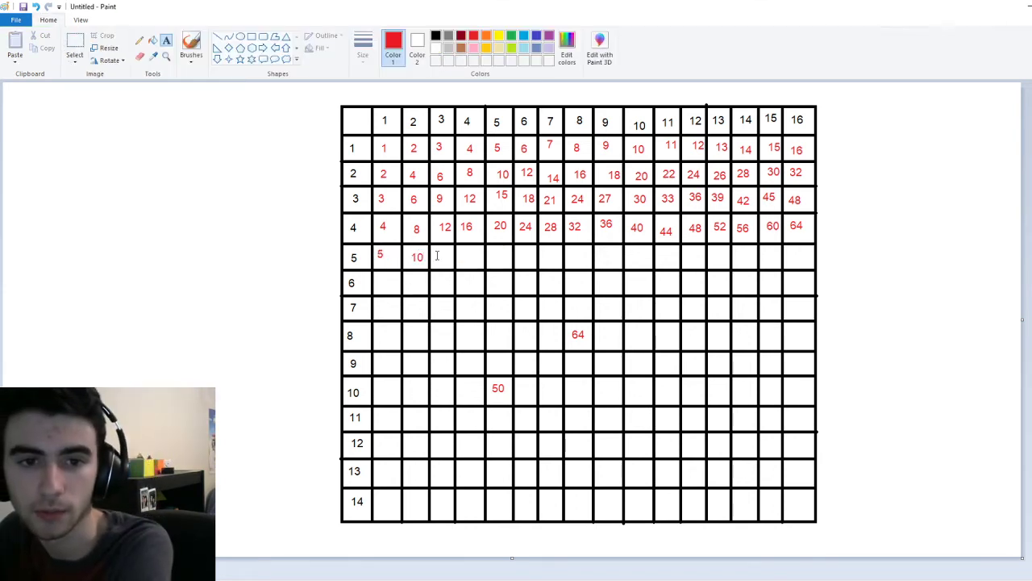
pyautogui.click(436, 255)
pyautogui.write('15')
pyautogui.click(464, 262)
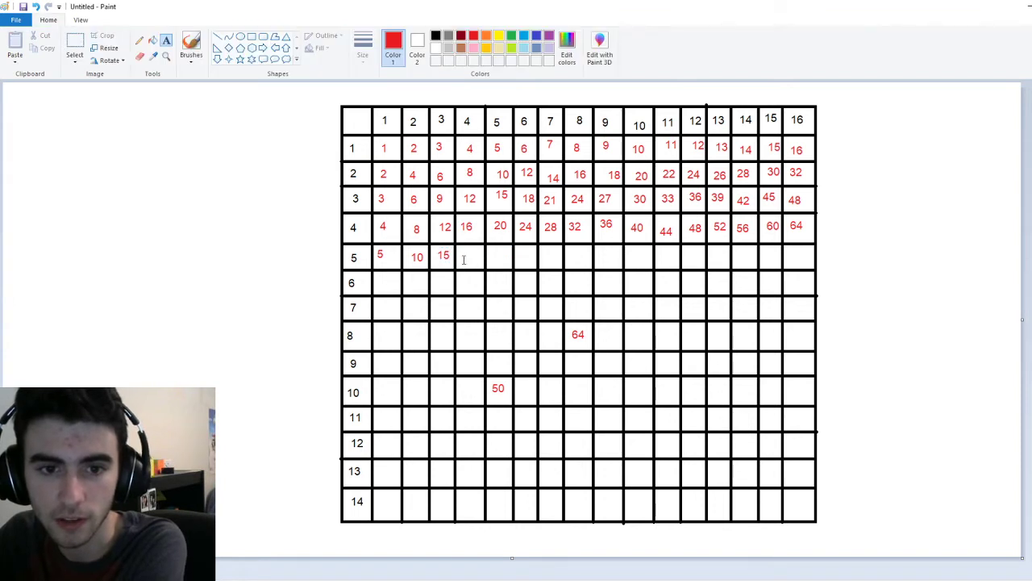
pyautogui.click(464, 258)
pyautogui.write('20')
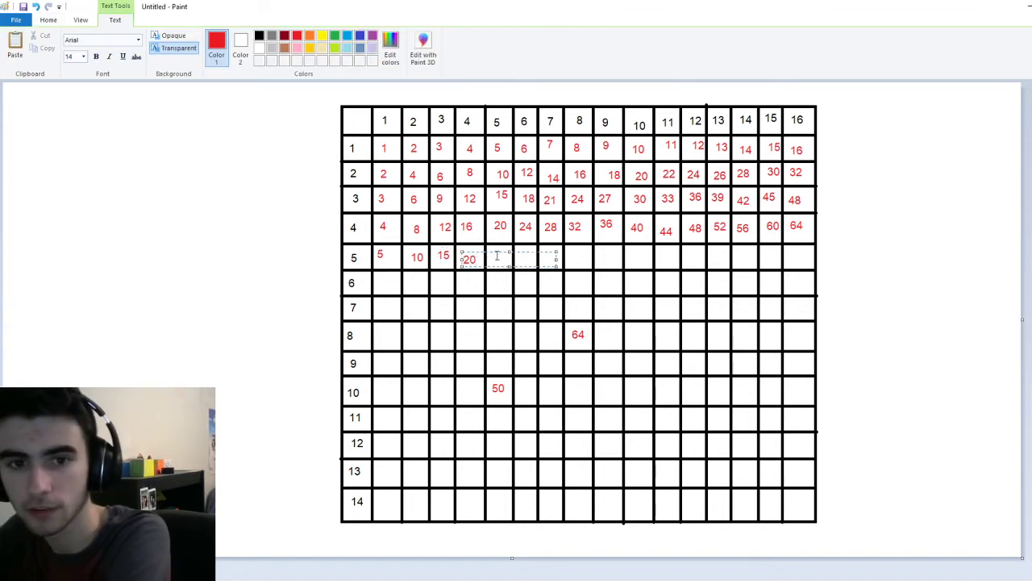
pyautogui.click(491, 246)
# - Write red 25, 30, 35 and 40 in row 5, columns 5–8
pyautogui.click(494, 255)
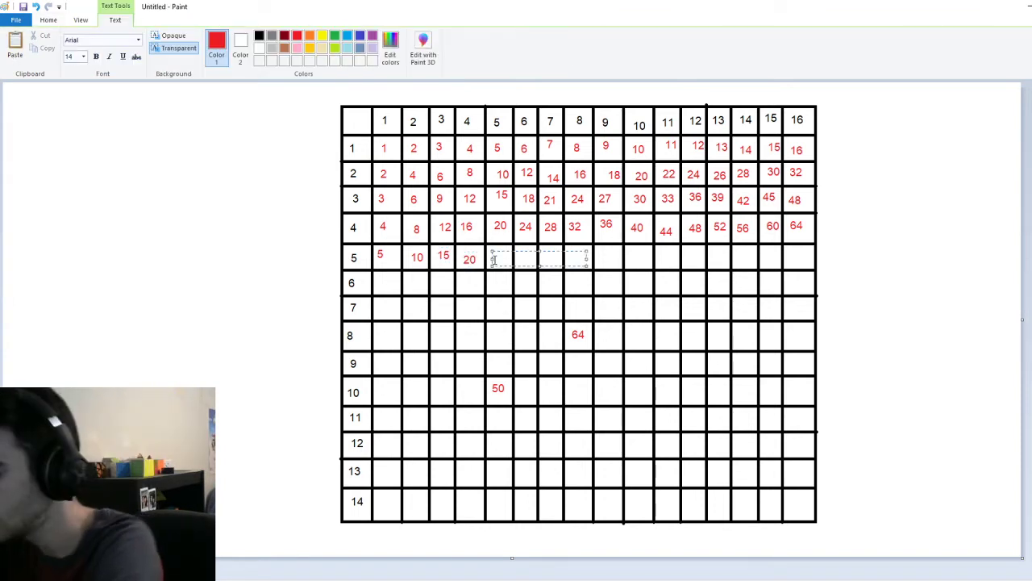
pyautogui.write('25')
pyautogui.click(520, 246)
pyautogui.click(525, 255)
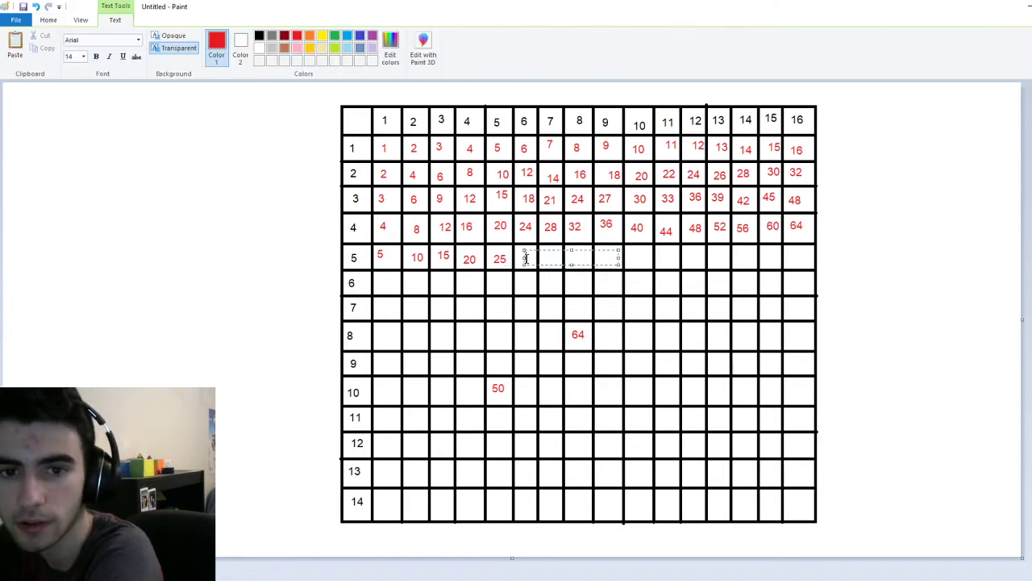
pyautogui.write('30')
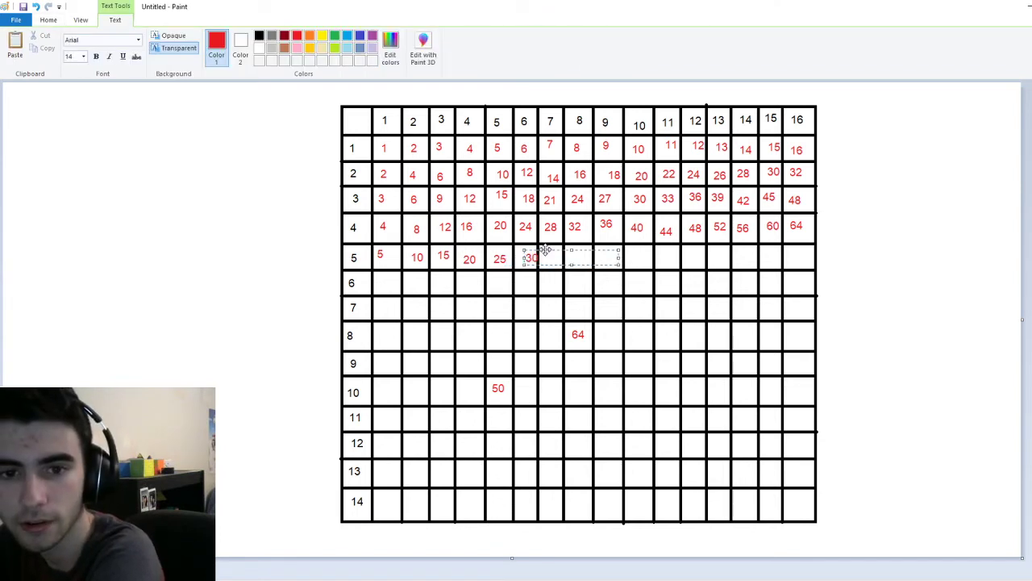
pyautogui.moveTo(545, 252); pyautogui.dragTo(539, 252)
pyautogui.click(552, 288)
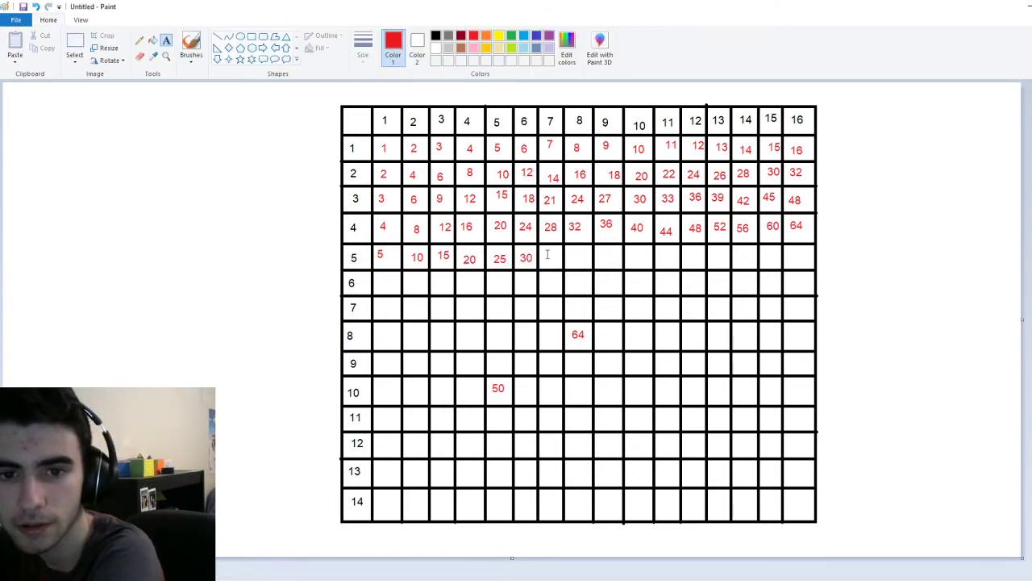
pyautogui.click(545, 252)
pyautogui.write('35')
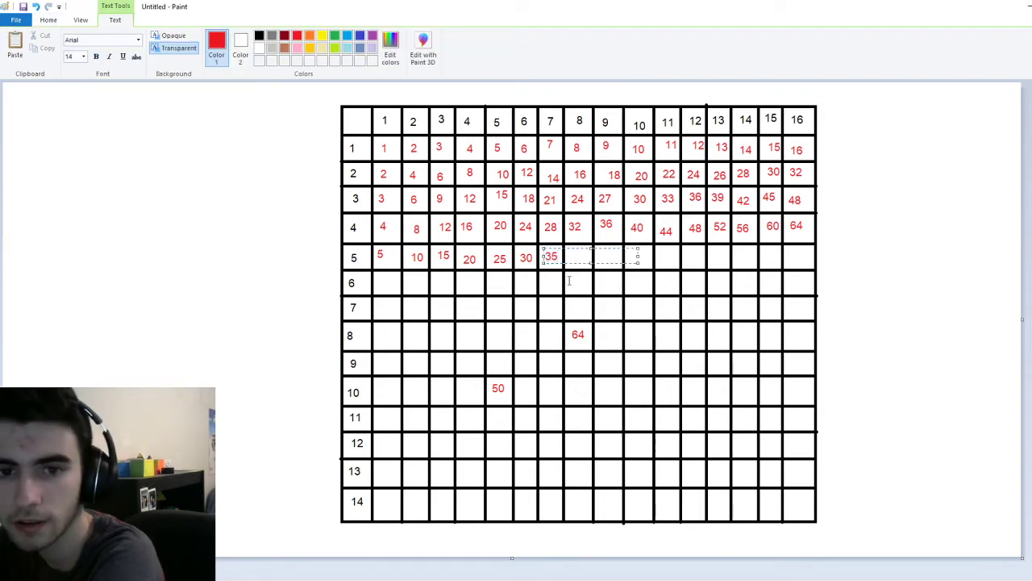
pyautogui.click(569, 256)
pyautogui.click(570, 256)
pyautogui.write('40')
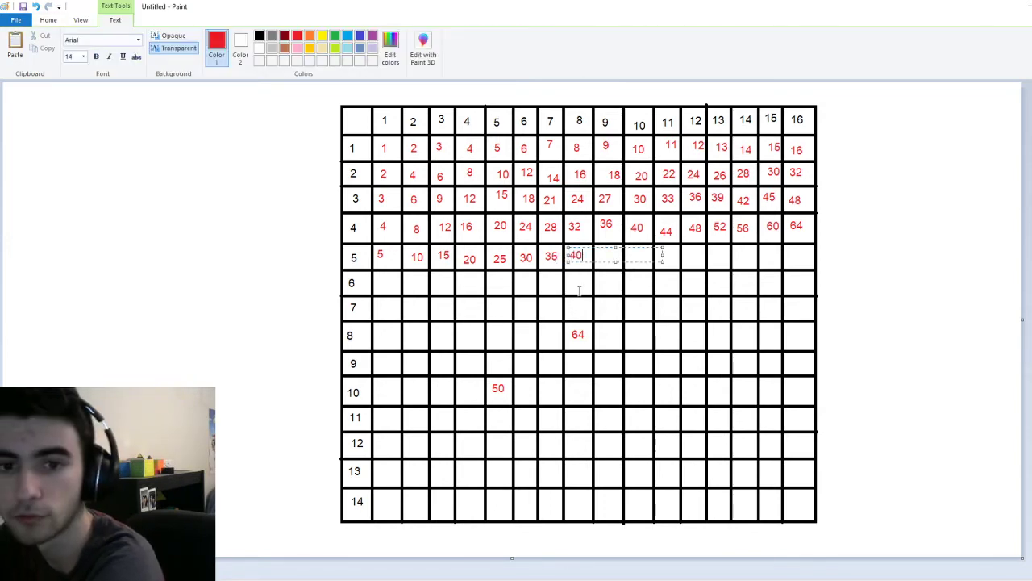
pyautogui.click(602, 277)
# - Write red 45, 50, 55 and 60 in row 5, columns 9–12
pyautogui.click(600, 254)
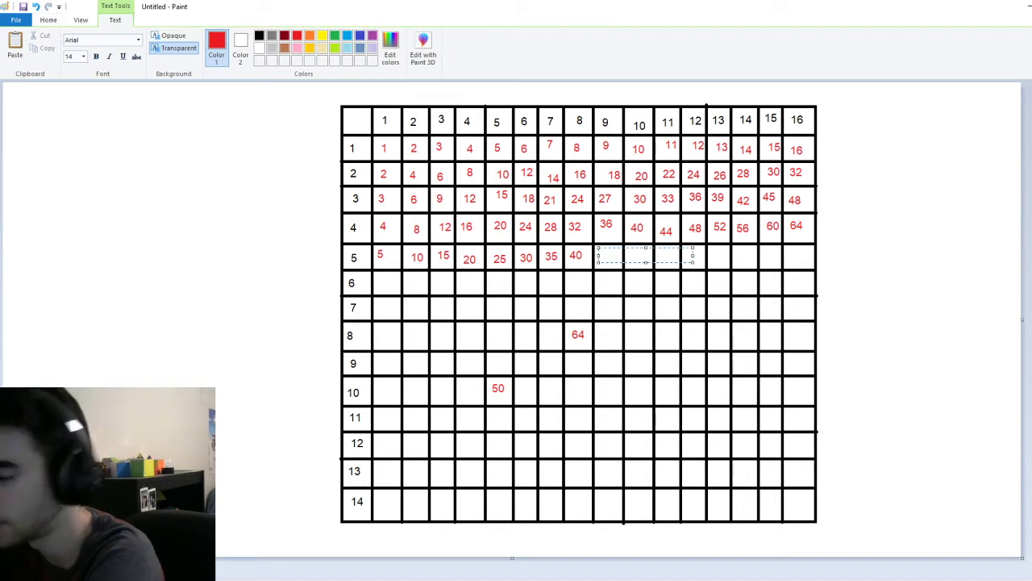
pyautogui.write('45')
pyautogui.click(613, 300)
pyautogui.click(630, 257)
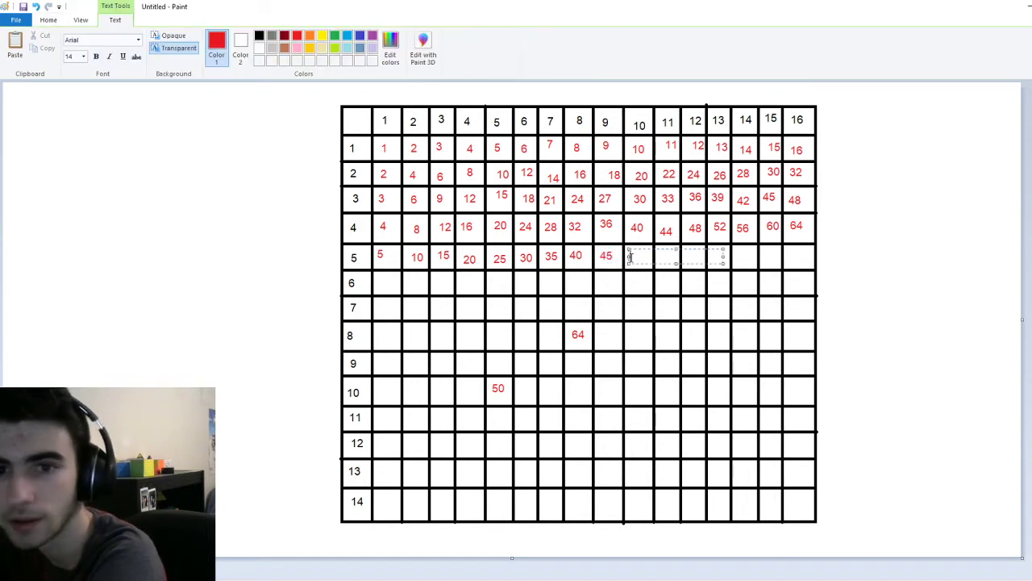
pyautogui.write('50')
pyautogui.click(650, 305)
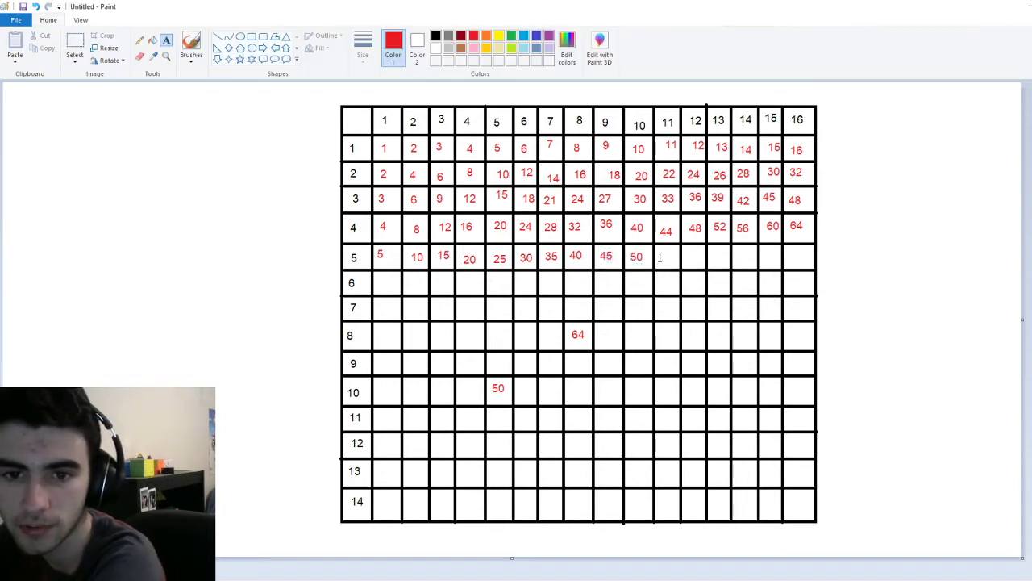
pyautogui.click(659, 257)
pyautogui.write('55')
pyautogui.click(681, 280)
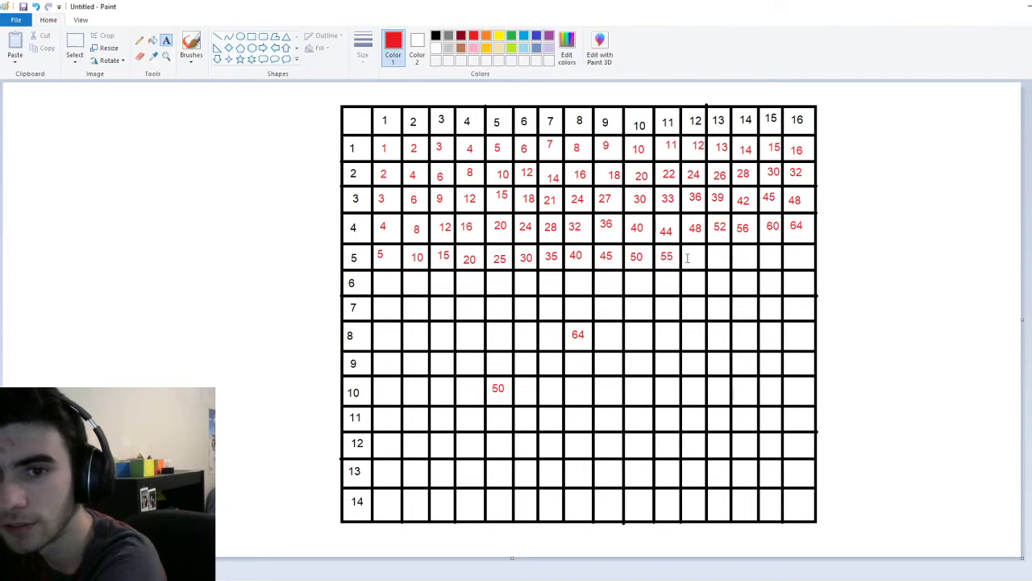
pyautogui.click(687, 256)
pyautogui.write('60')
pyautogui.click(706, 293)
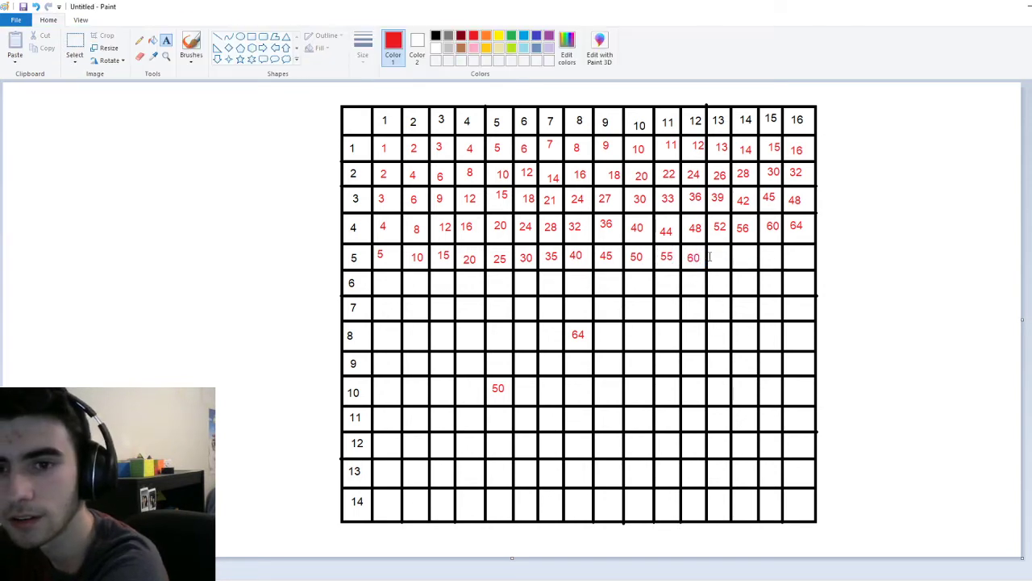
# - Write red 65, 70, 75 and 80 in row 5, columns 13–16
pyautogui.click(710, 256)
pyautogui.write('65')
pyautogui.click(744, 317)
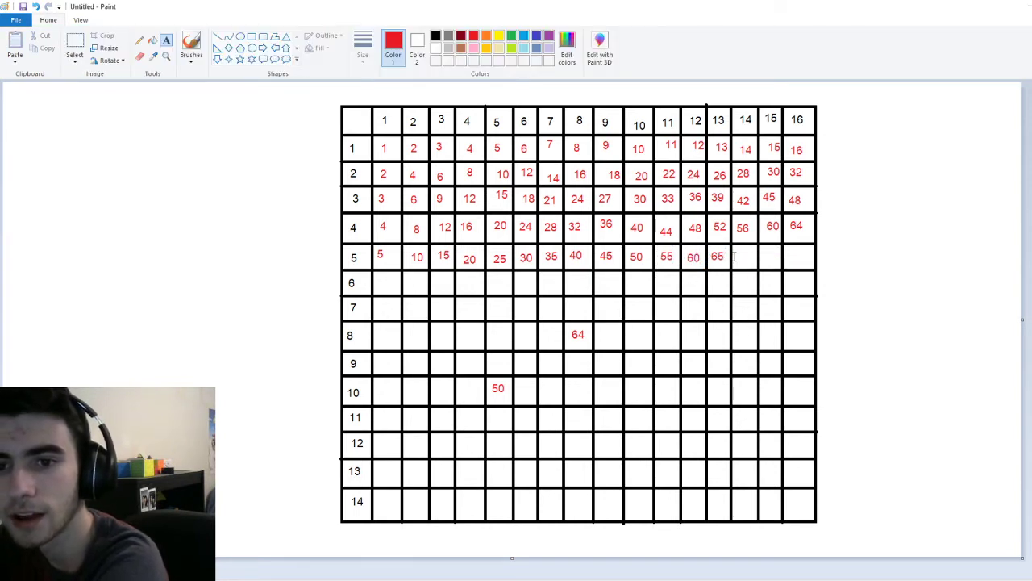
pyautogui.click(735, 257)
pyautogui.write('70')
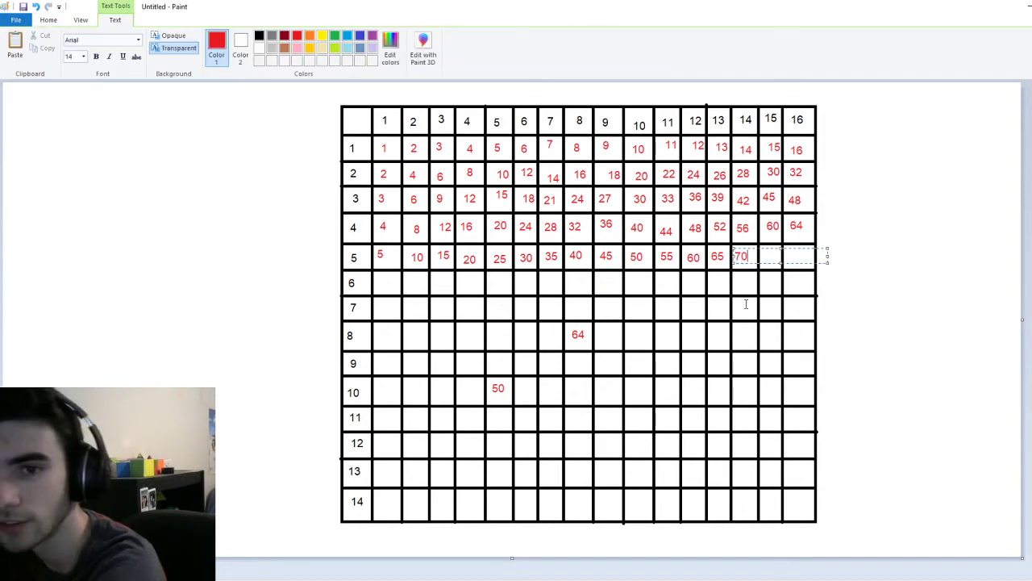
pyautogui.click(746, 305)
pyautogui.click(764, 256)
pyautogui.write('75')
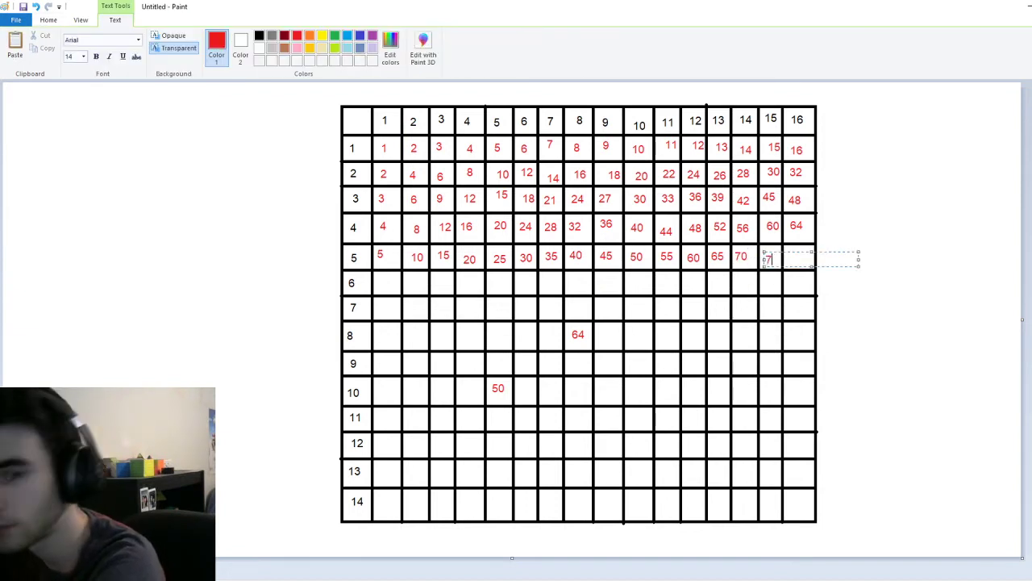
pyautogui.click(778, 291)
pyautogui.click(789, 254)
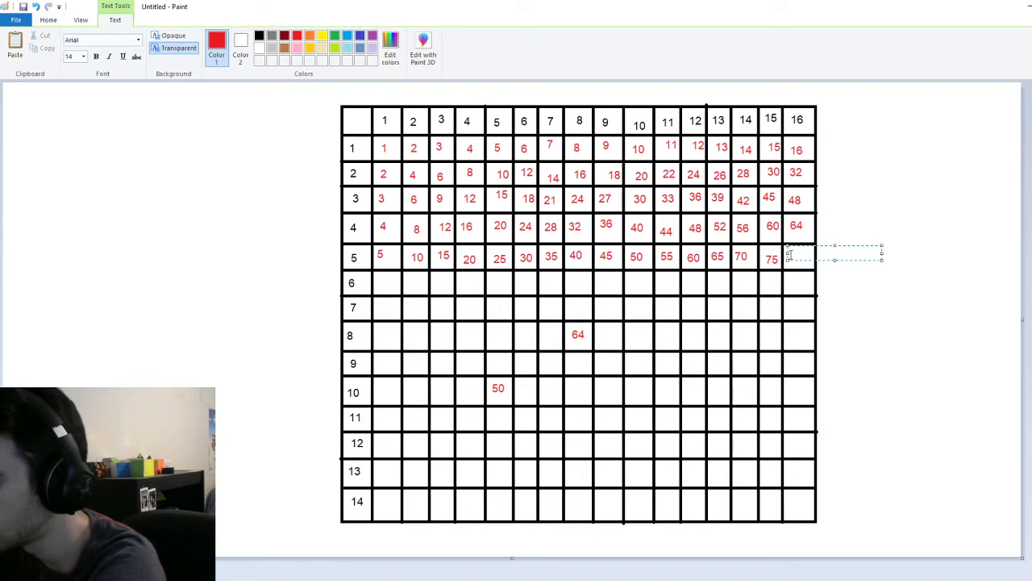
pyautogui.write('80')
pyautogui.click(780, 304)
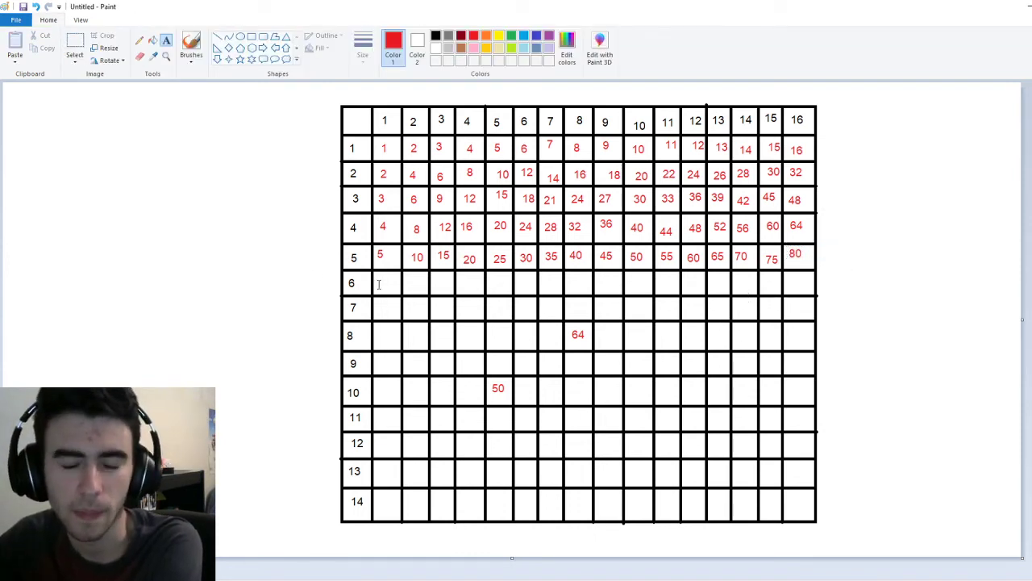
# - Write red 6, 12 and 18 in row 6, columns 1–3
pyautogui.click(393, 282)
pyautogui.click(383, 283)
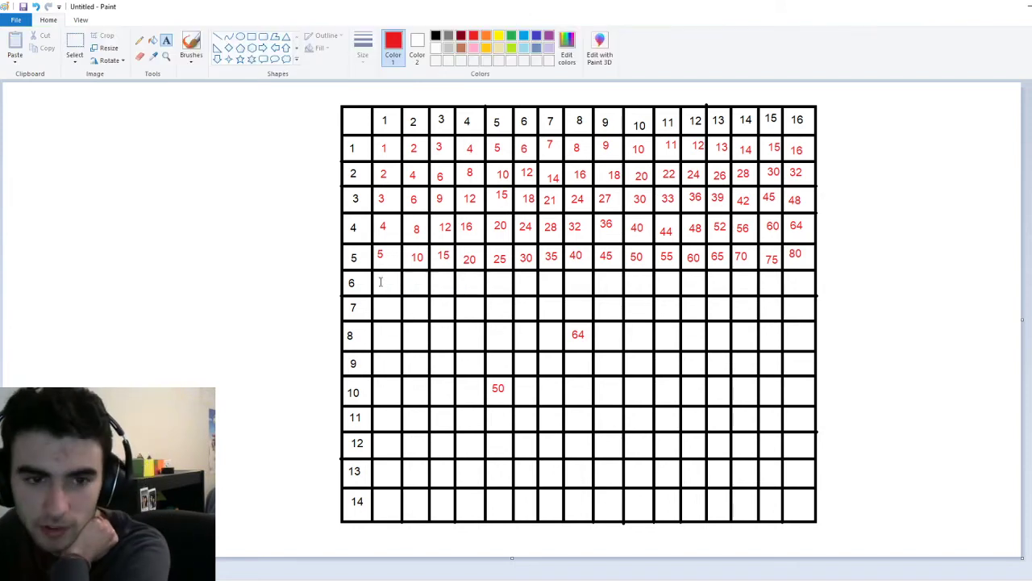
pyautogui.click(376, 282)
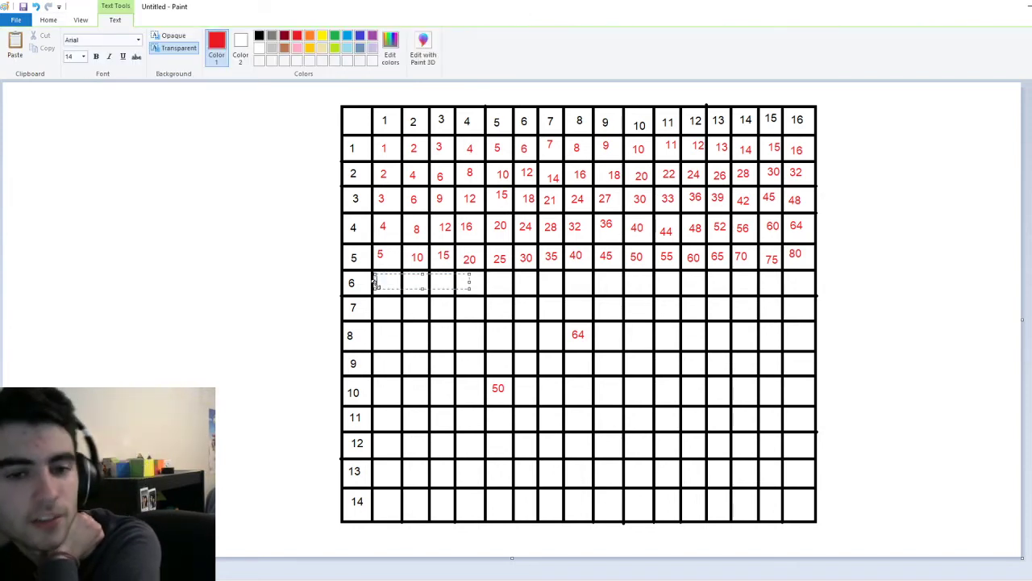
pyautogui.write('6')
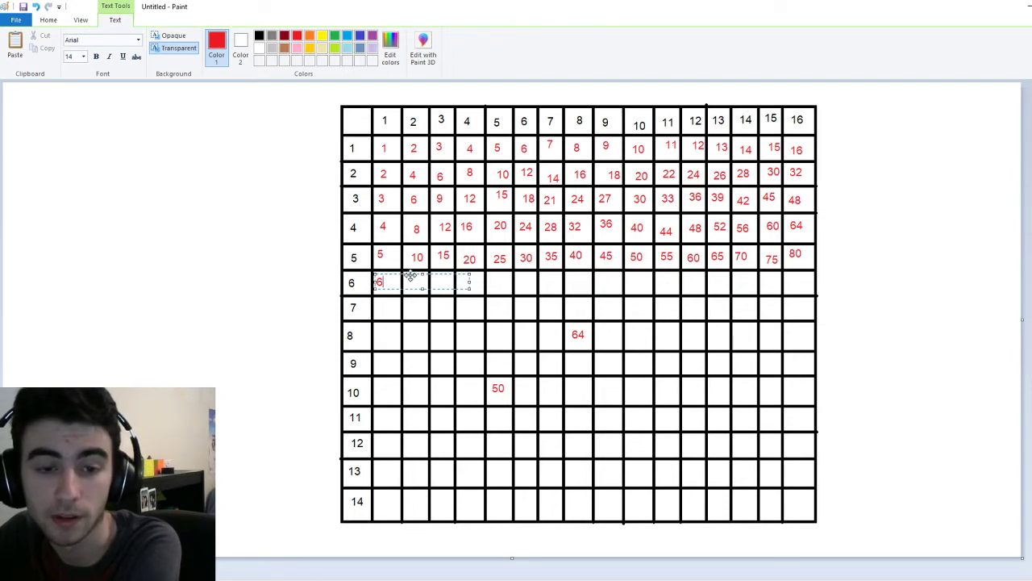
pyautogui.moveTo(404, 275); pyautogui.dragTo(413, 275)
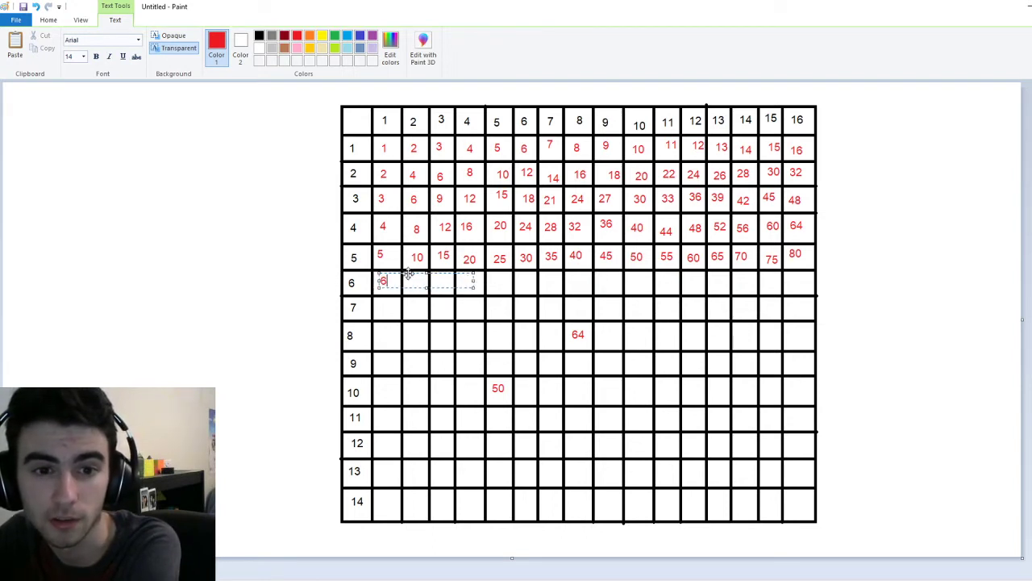
pyautogui.click(412, 303)
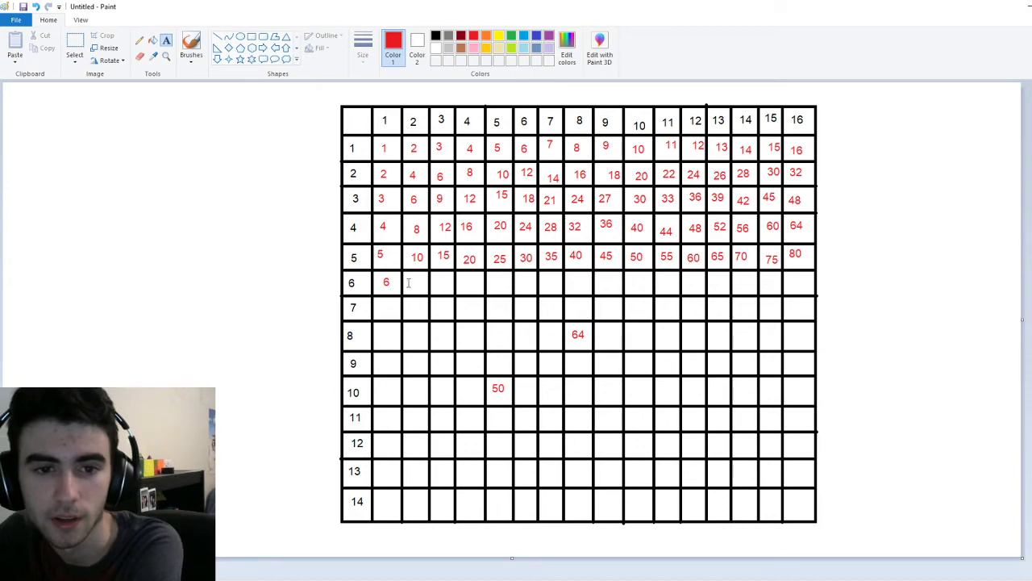
pyautogui.click(409, 283)
pyautogui.write('12')
pyautogui.click(431, 308)
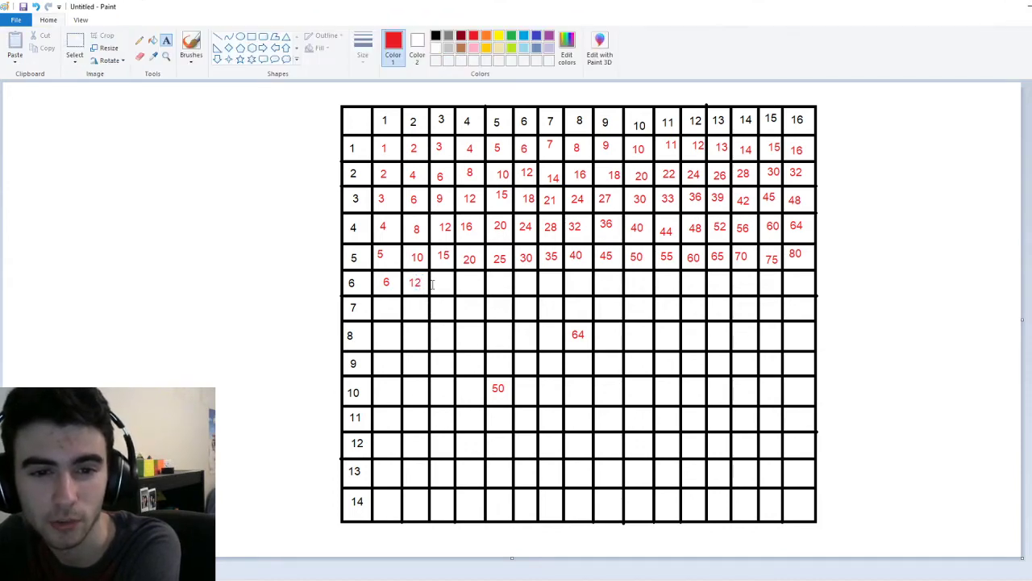
pyautogui.click(435, 280)
pyautogui.write('1')
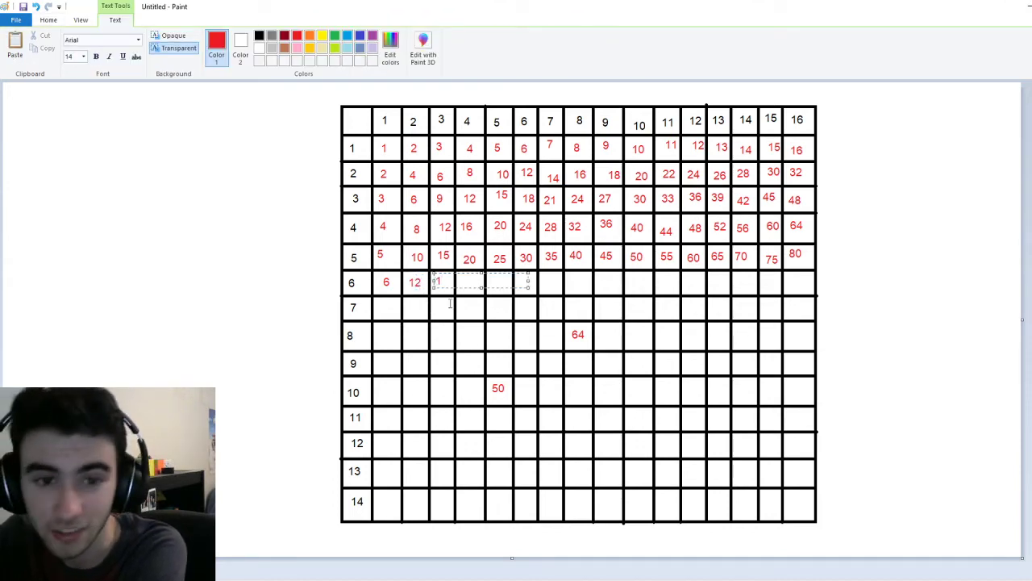
pyautogui.write('8')
pyautogui.click(459, 313)
# - Write red 24, 30, 36 and 42 in row 6, columns 4–7
pyautogui.click(461, 281)
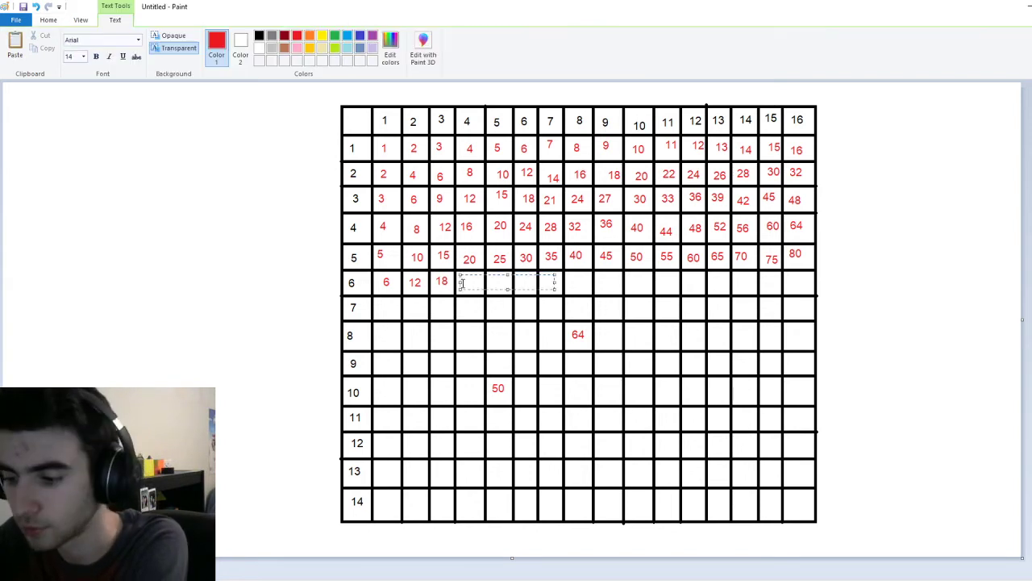
pyautogui.write('24')
pyautogui.click(495, 305)
pyautogui.click(491, 281)
pyautogui.write('3')
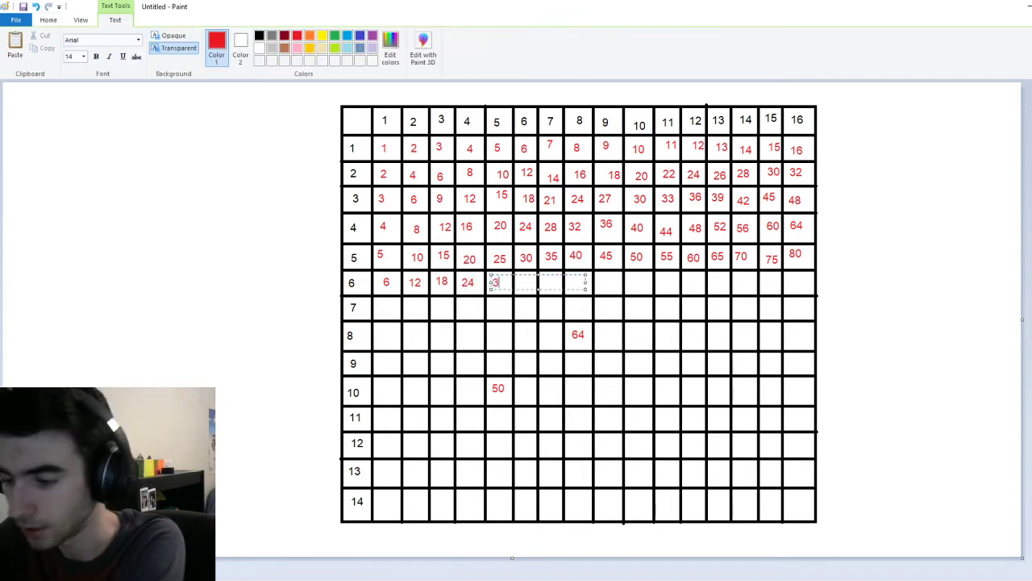
pyautogui.write('0')
pyautogui.click(513, 301)
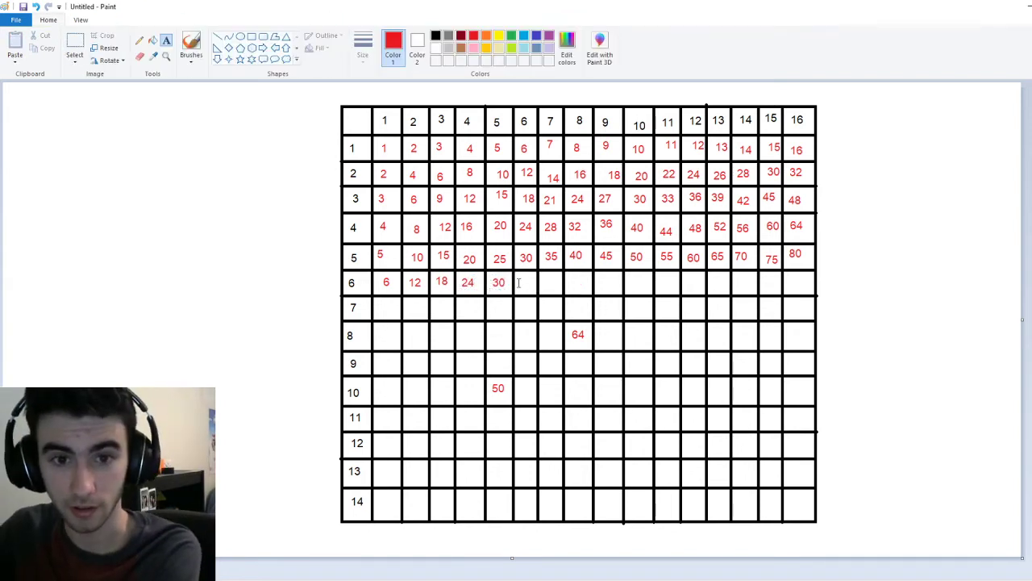
pyautogui.click(519, 282)
pyautogui.write('36')
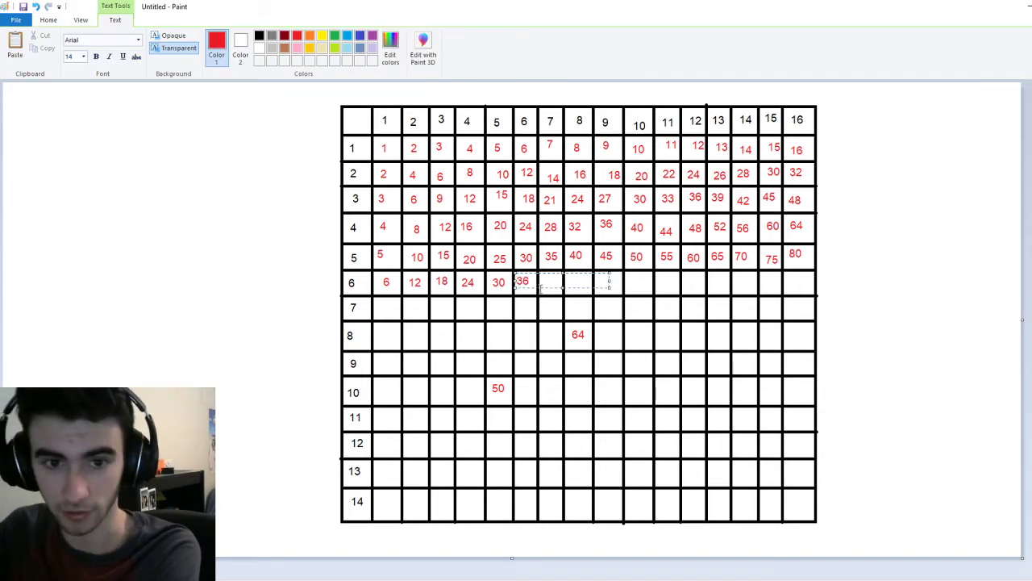
pyautogui.moveTo(539, 275); pyautogui.dragTo(542, 277)
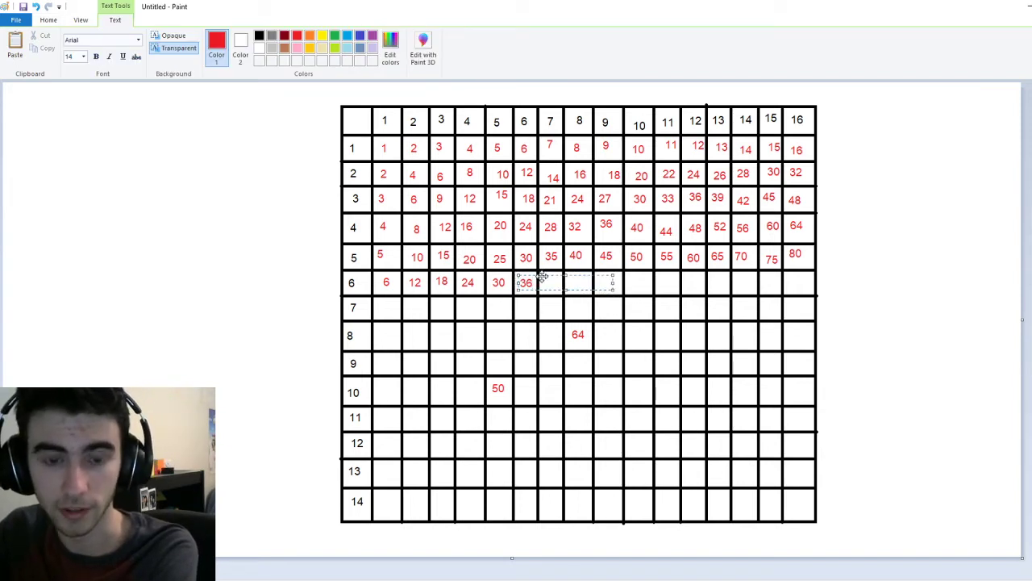
pyautogui.click(551, 317)
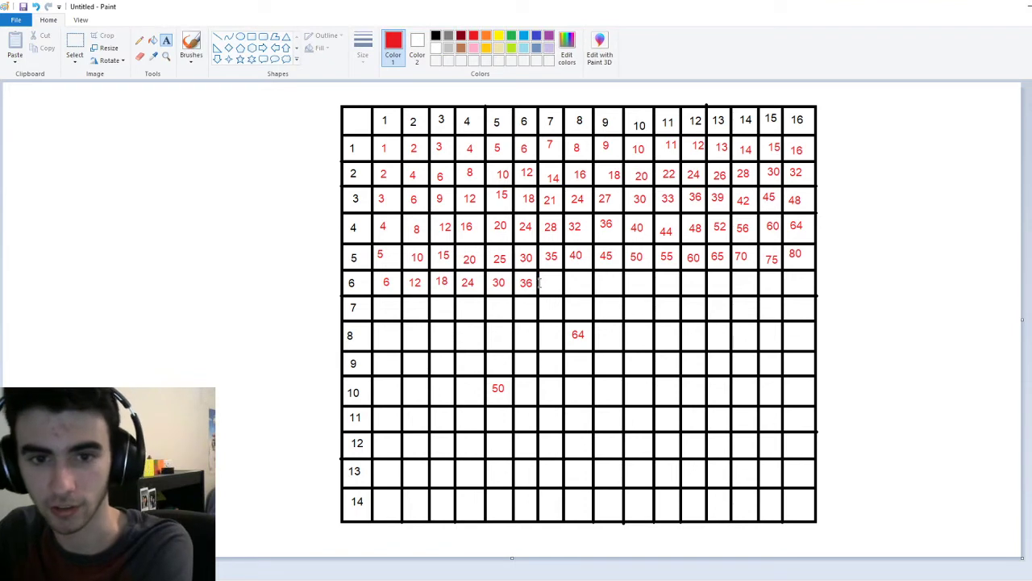
pyautogui.click(544, 282)
pyautogui.write('42')
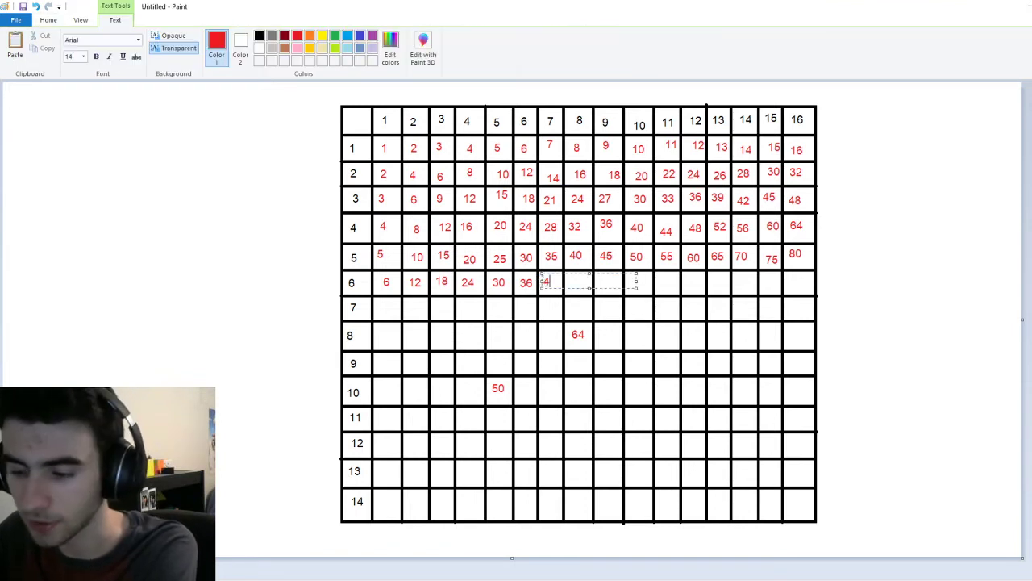
pyautogui.click(558, 322)
# - Write red 48, 54, 60 and 66 in row 6, columns 8–11
pyautogui.click(571, 283)
pyautogui.write('48')
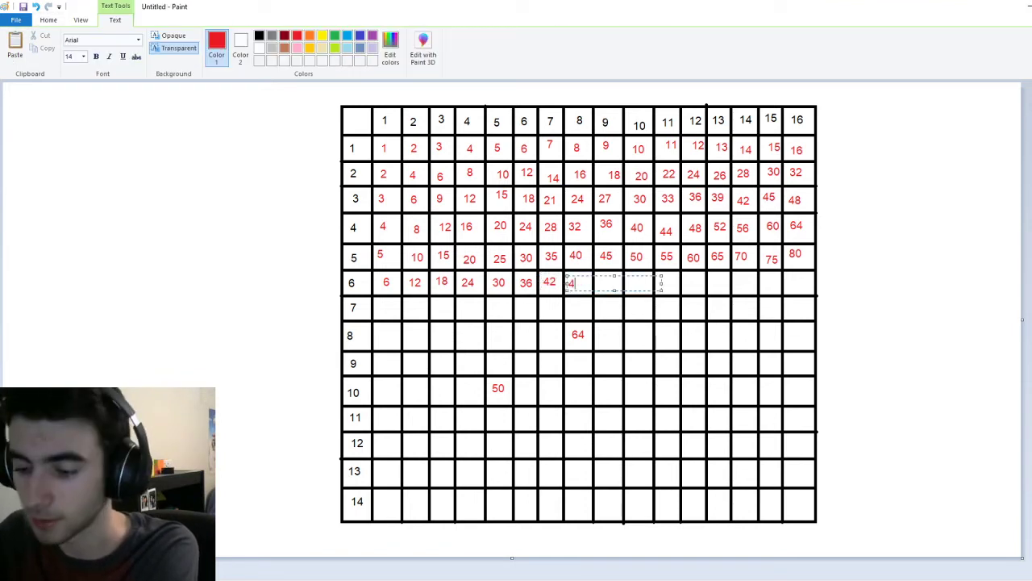
pyautogui.click(600, 281)
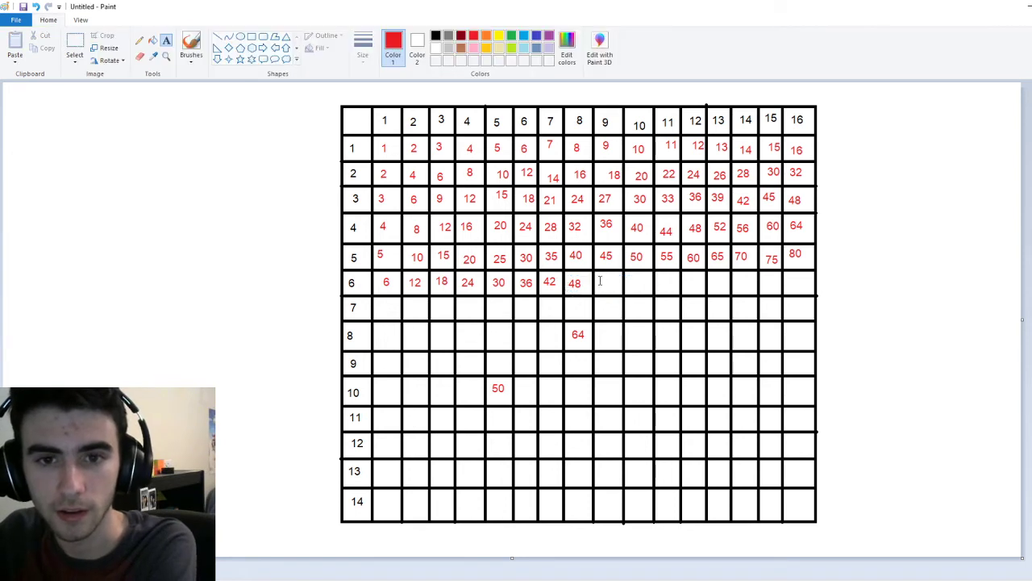
pyautogui.click(600, 281)
pyautogui.write('54')
pyautogui.click(619, 313)
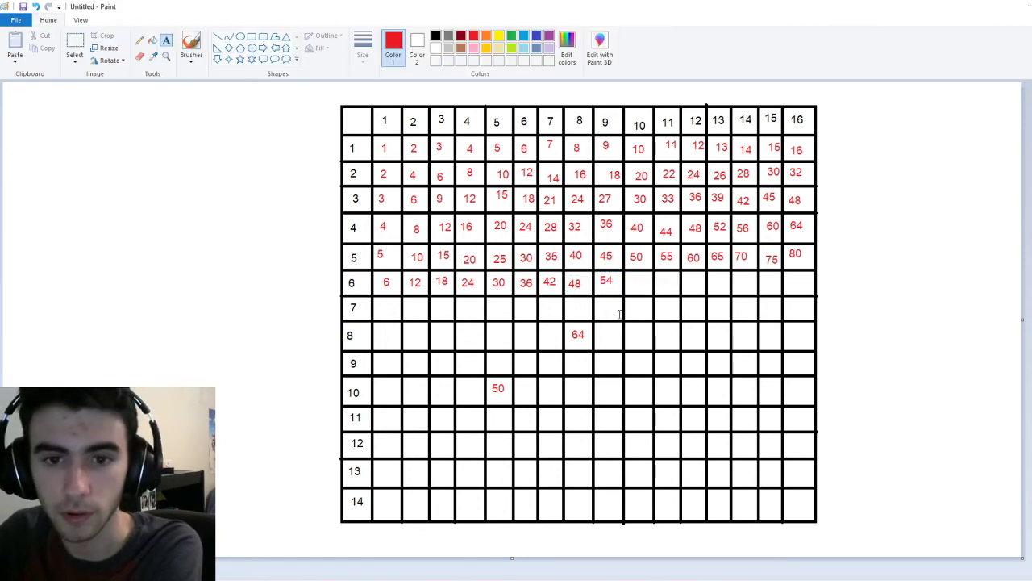
pyautogui.click(631, 279)
pyautogui.write('60')
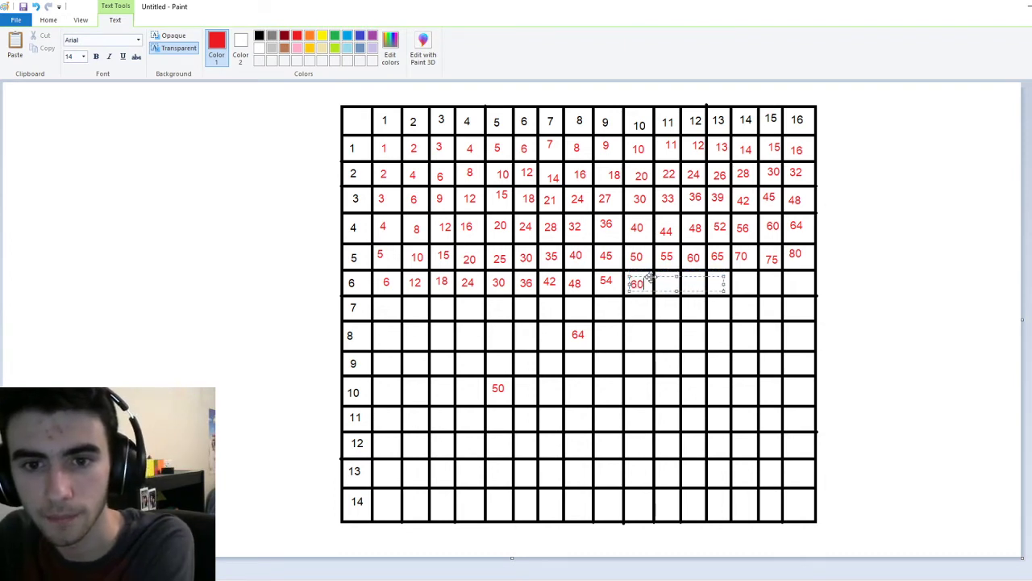
pyautogui.click(653, 299)
pyautogui.click(661, 279)
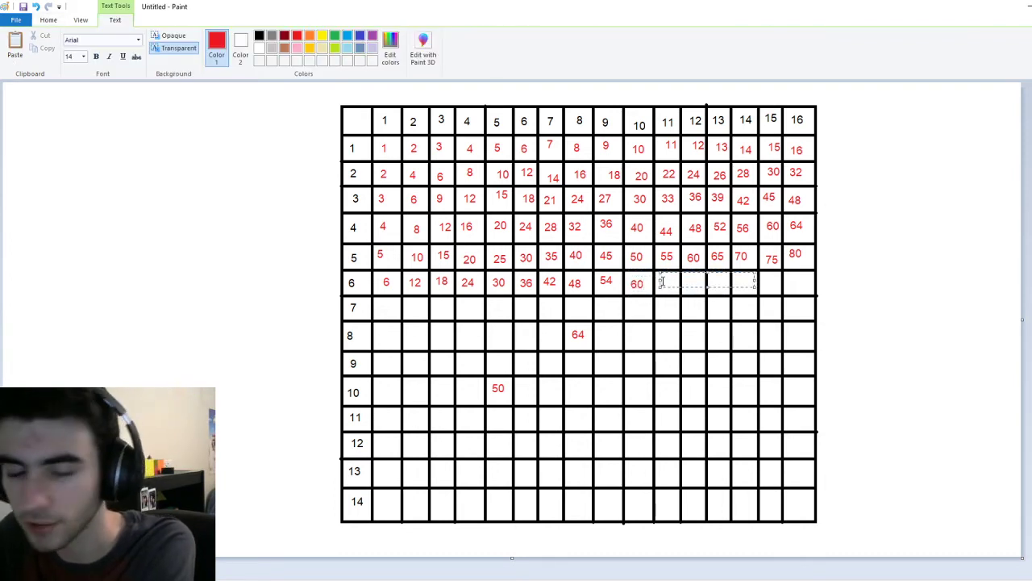
pyautogui.write('66')
pyautogui.click(688, 283)
# - Write red 72 and 78 in row 6, columns 12–13
pyautogui.click(686, 284)
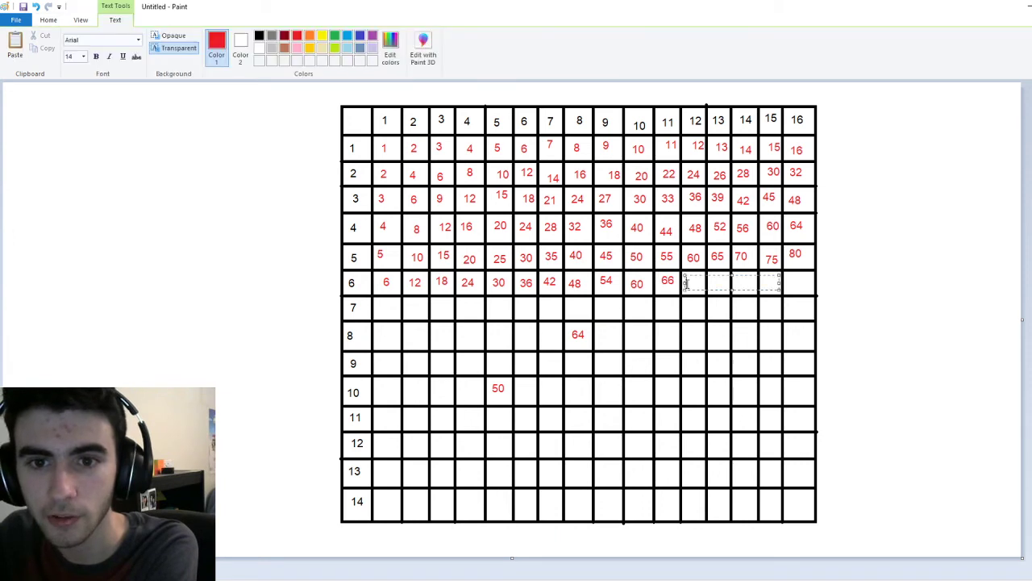
pyautogui.click(649, 278)
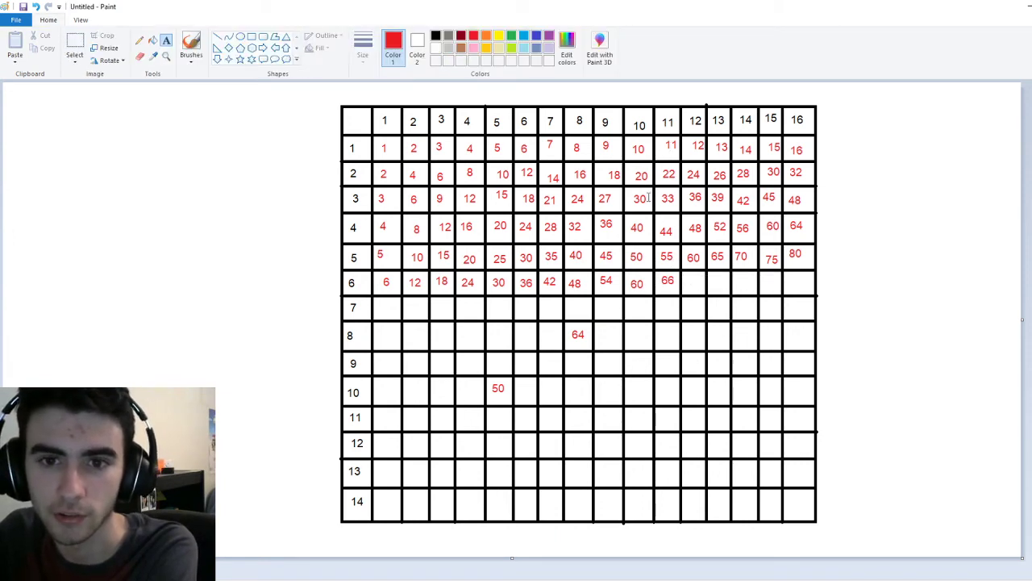
pyautogui.click(686, 281)
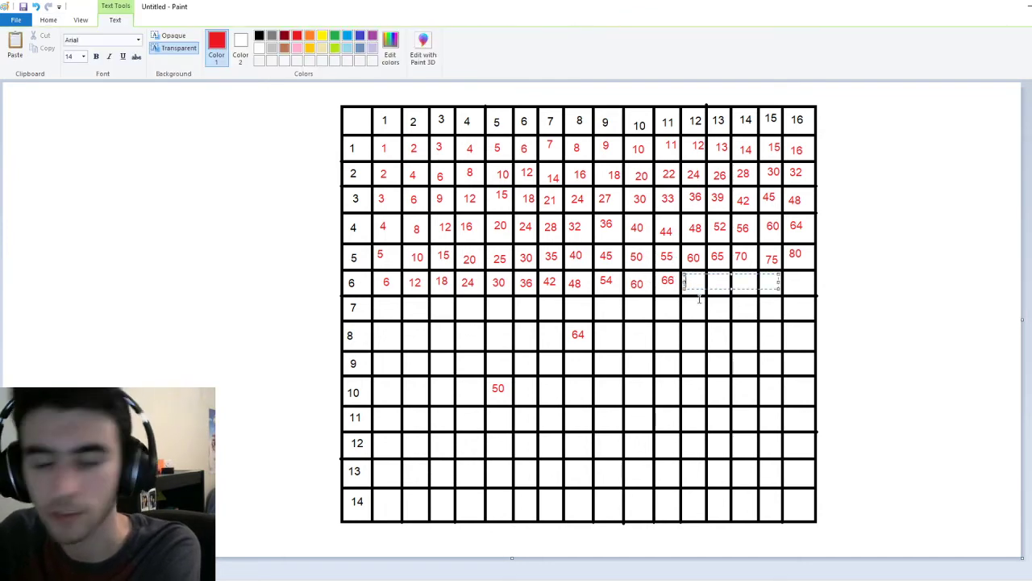
pyautogui.write('72')
pyautogui.click(711, 282)
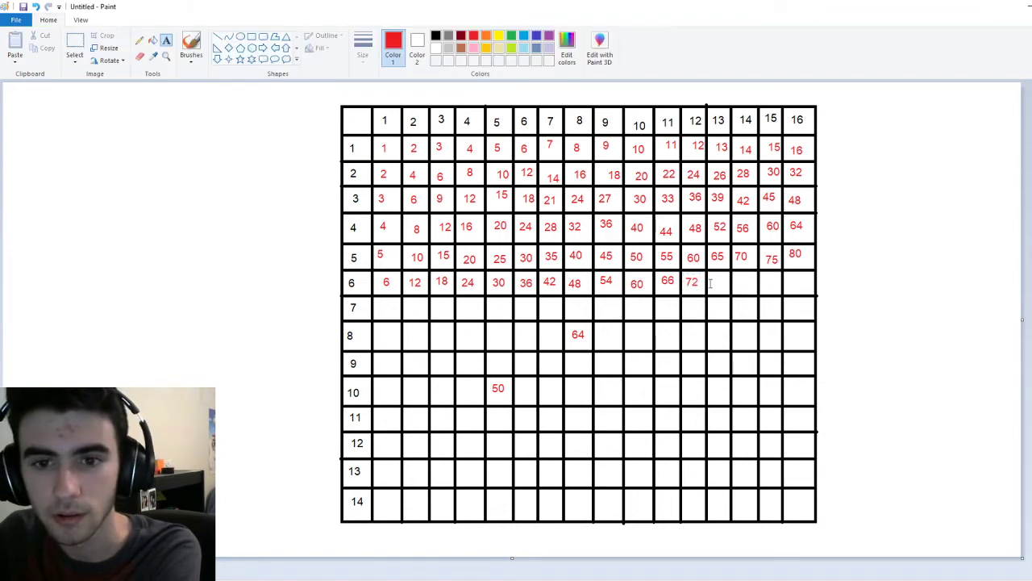
pyautogui.click(711, 283)
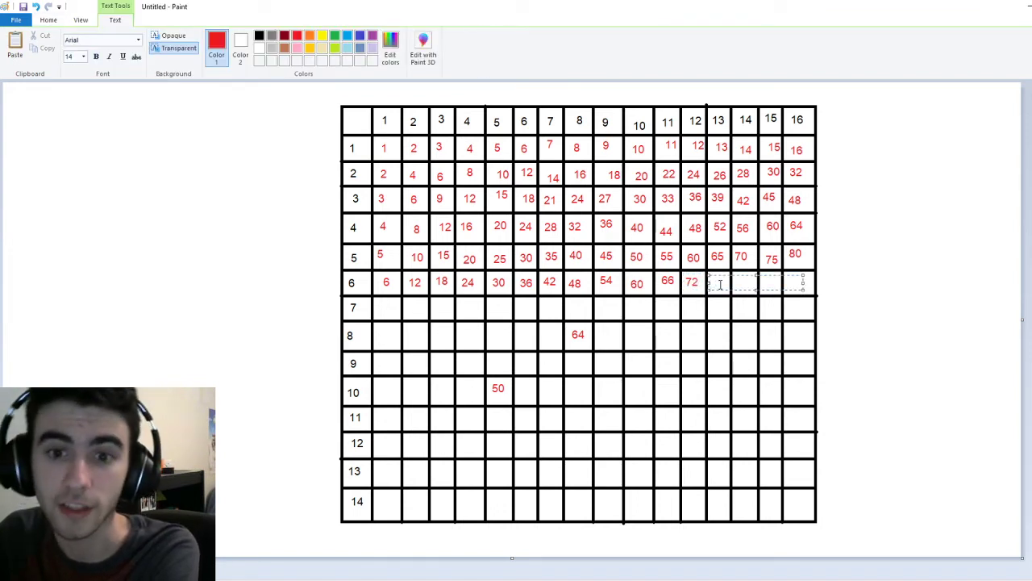
pyautogui.write('78')
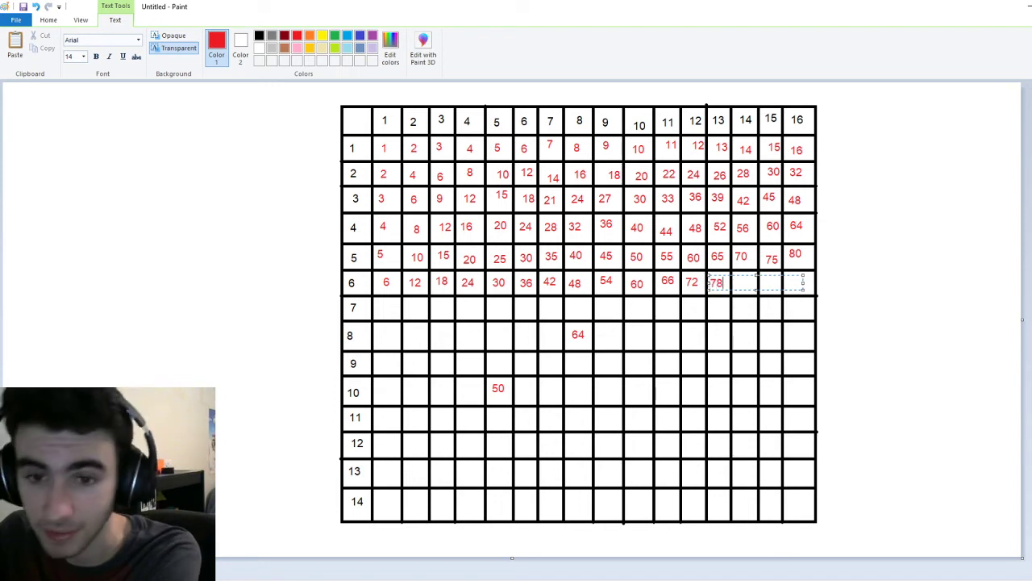
pyautogui.click(743, 309)
# - Write red 84, 90 and 96 in row 6, columns 14–16
pyautogui.click(736, 281)
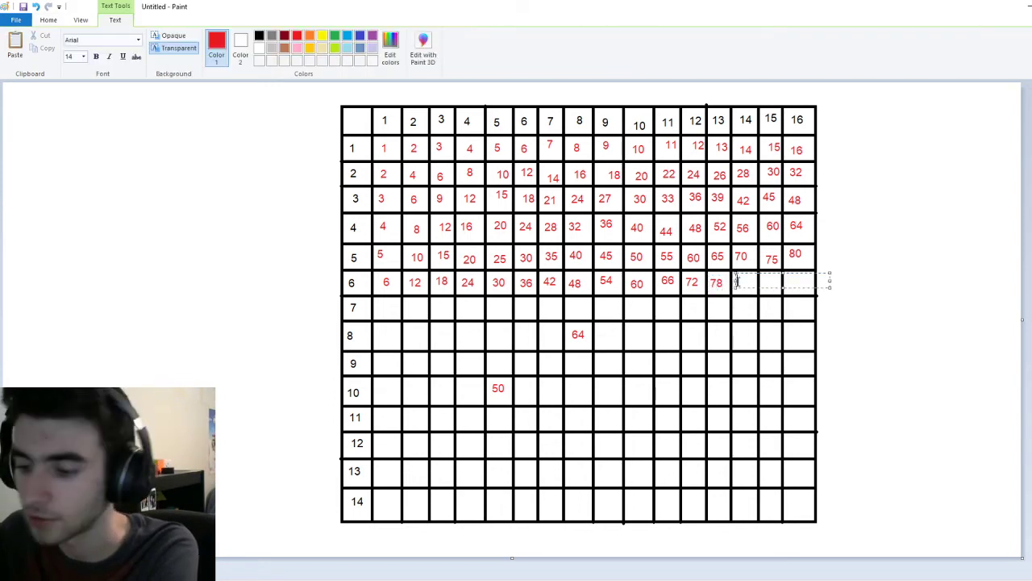
pyautogui.write('4')
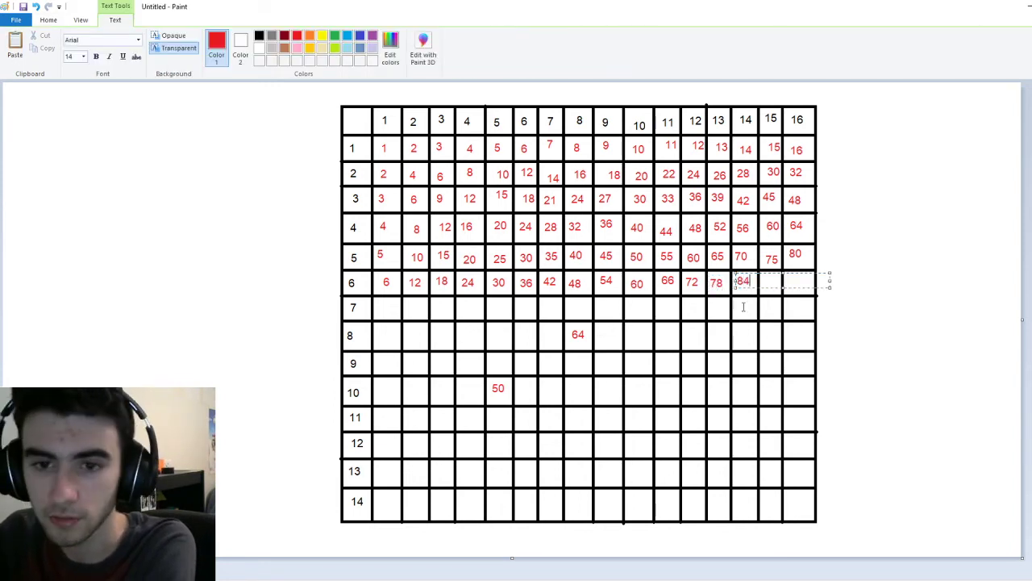
pyautogui.click(750, 329)
pyautogui.click(765, 283)
pyautogui.write('90')
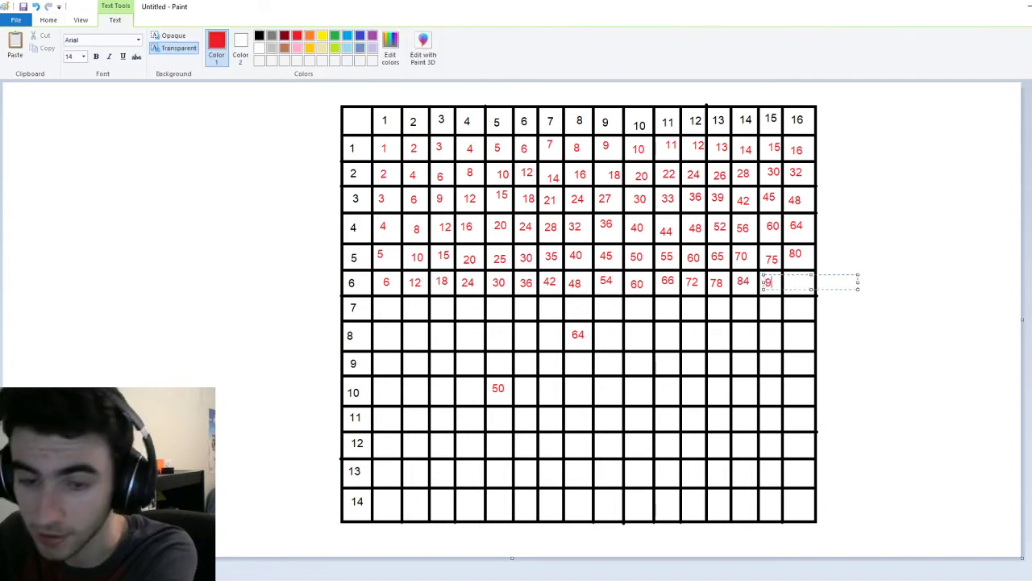
pyautogui.click(778, 333)
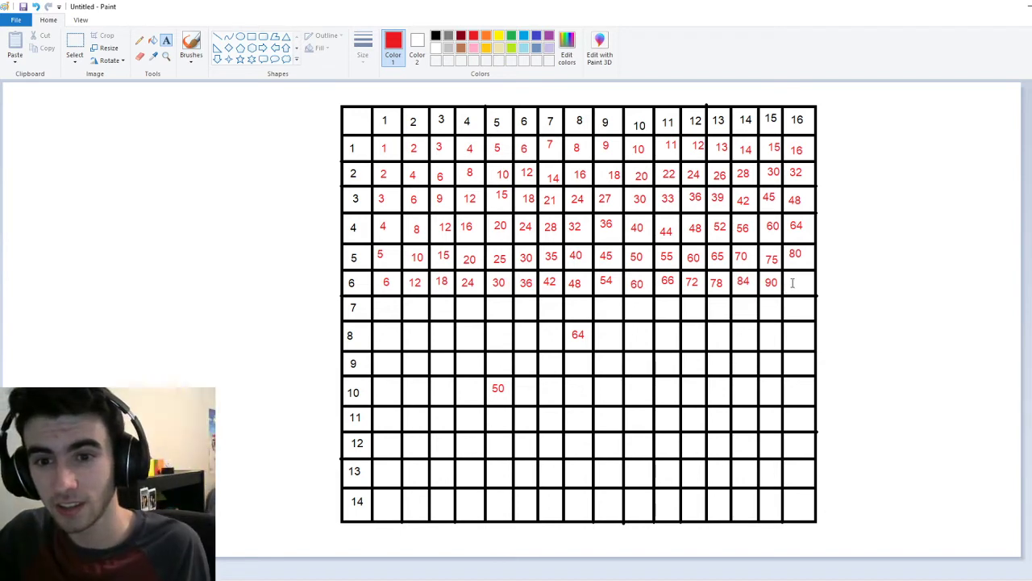
pyautogui.click(792, 282)
pyautogui.write('96')
pyautogui.click(779, 368)
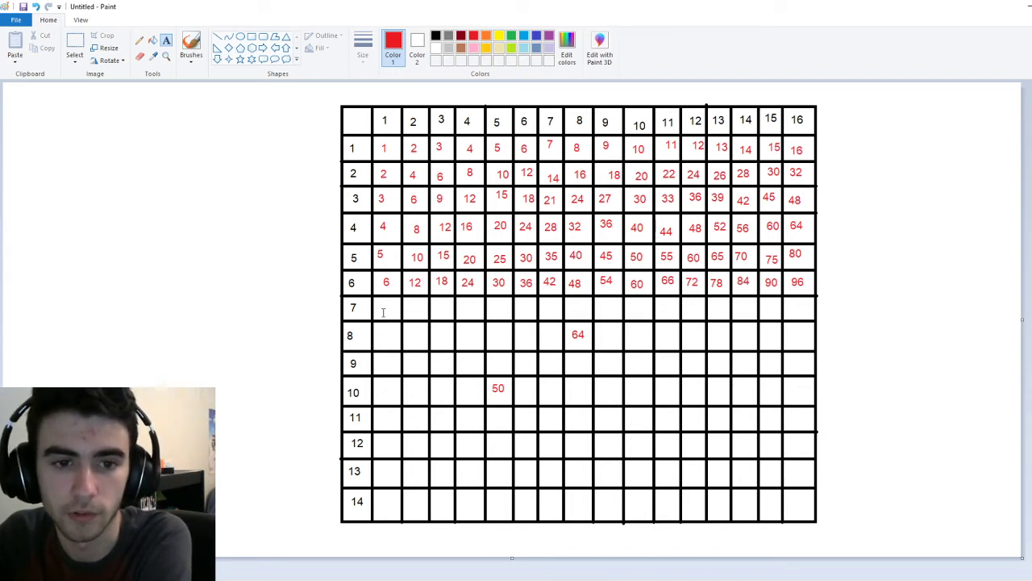
# - Enter red products 7, 14, 21 and 28 in row 7, columns 1–4
pyautogui.click(378, 308)
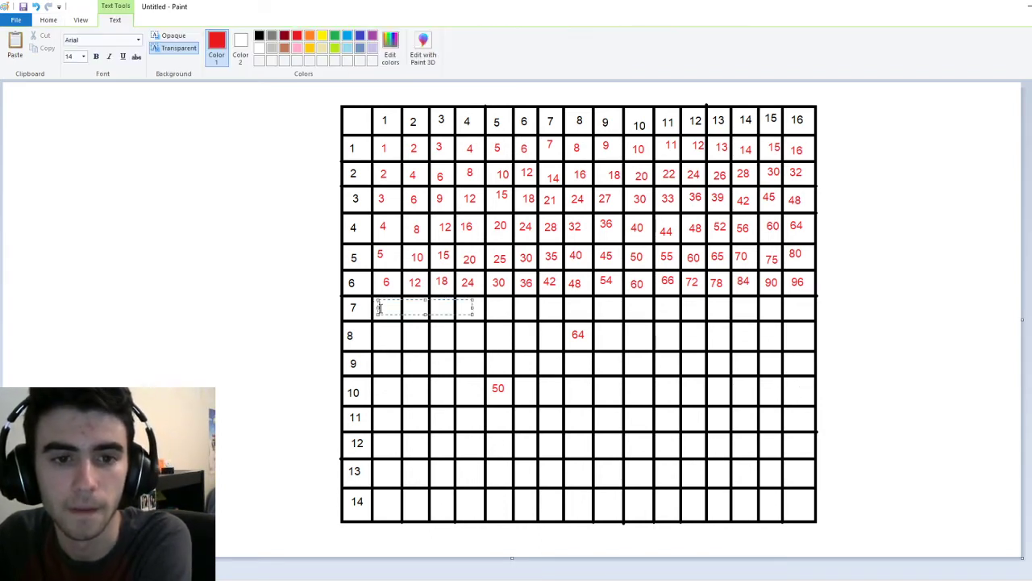
pyautogui.write('7')
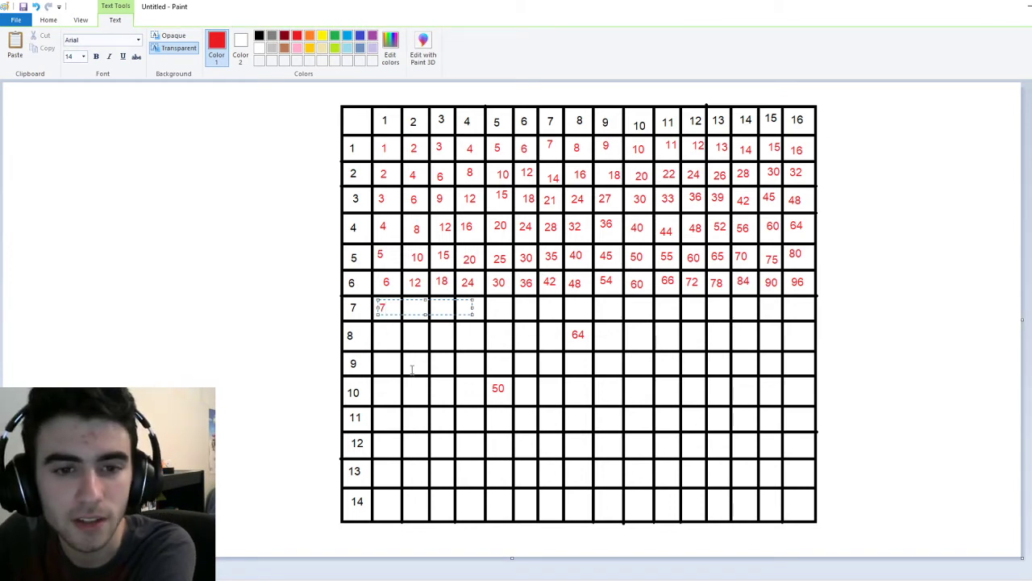
pyautogui.click(411, 369)
pyautogui.click(408, 309)
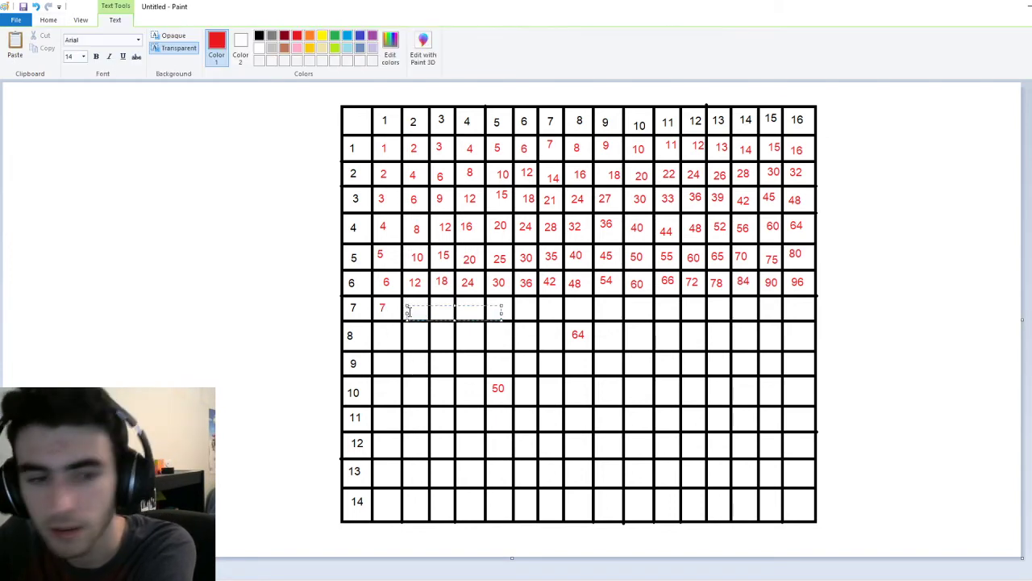
pyautogui.write('14')
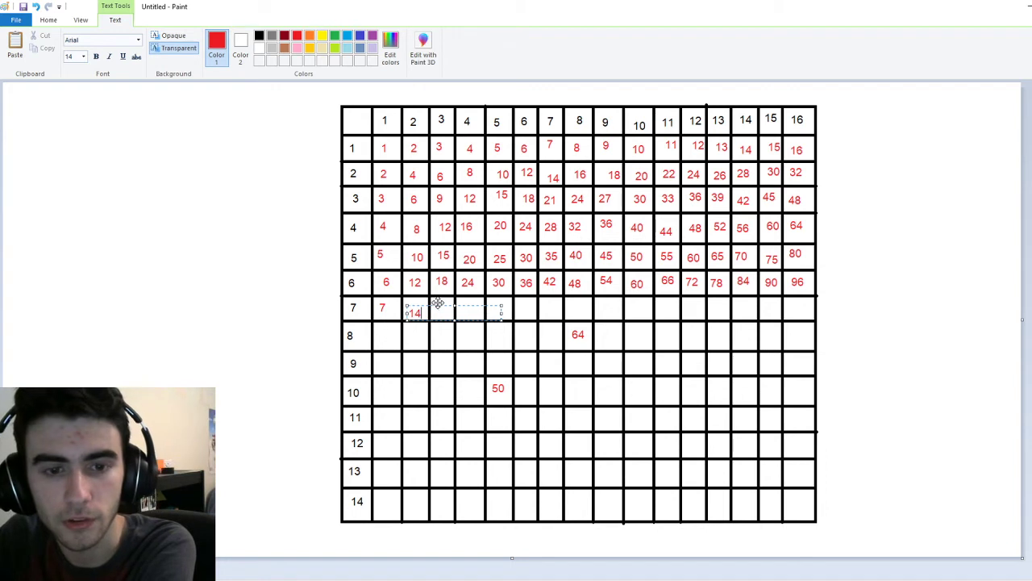
pyautogui.click(436, 312)
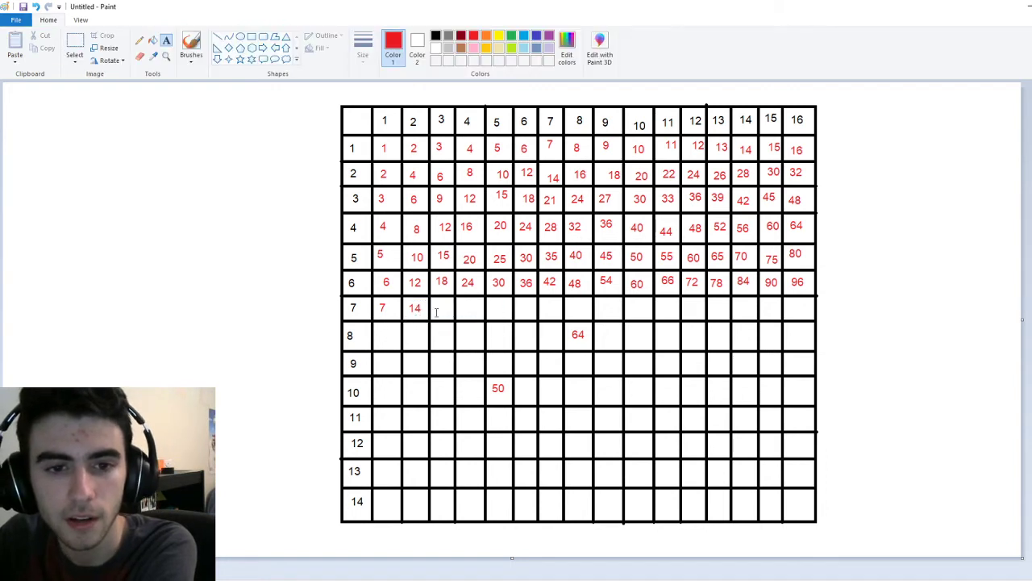
pyautogui.click(435, 312)
pyautogui.write('21')
pyautogui.click(474, 337)
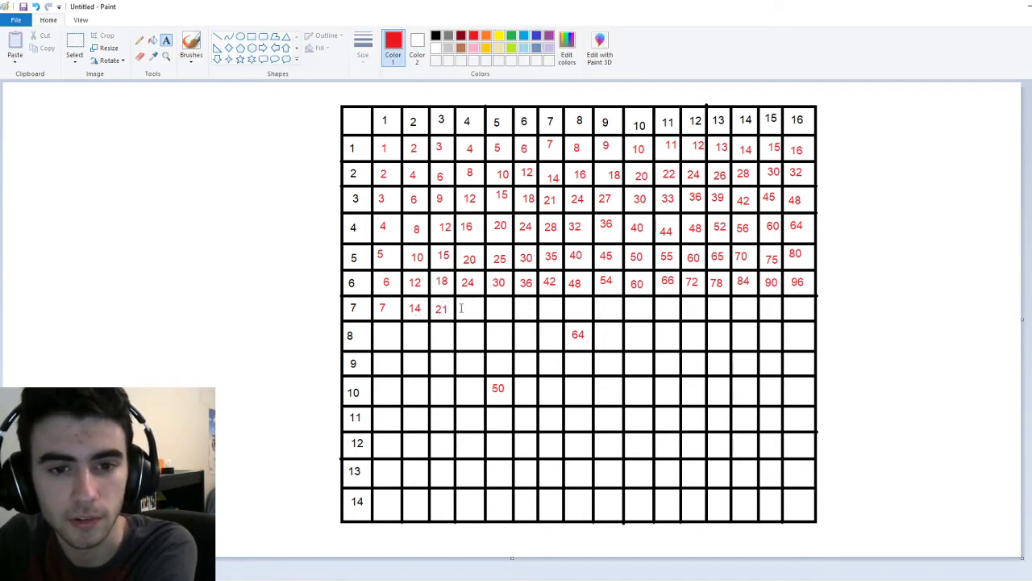
pyautogui.click(461, 308)
pyautogui.write('28')
pyautogui.click(484, 355)
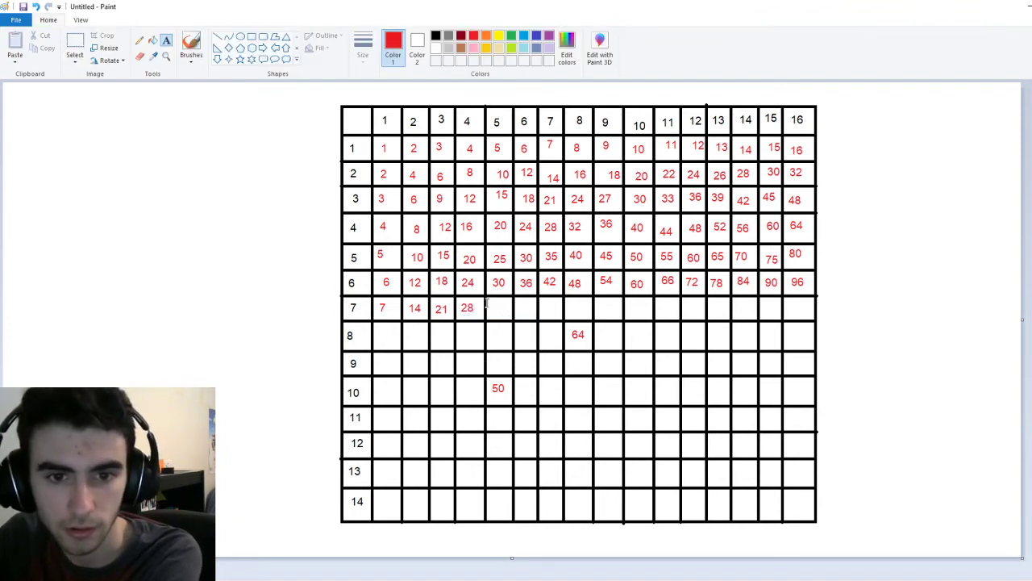
# - Enter 35 and 42 in columns 5–6, then 49 in column 7, correcting a mistyped 48
pyautogui.click(489, 306)
pyautogui.write('35')
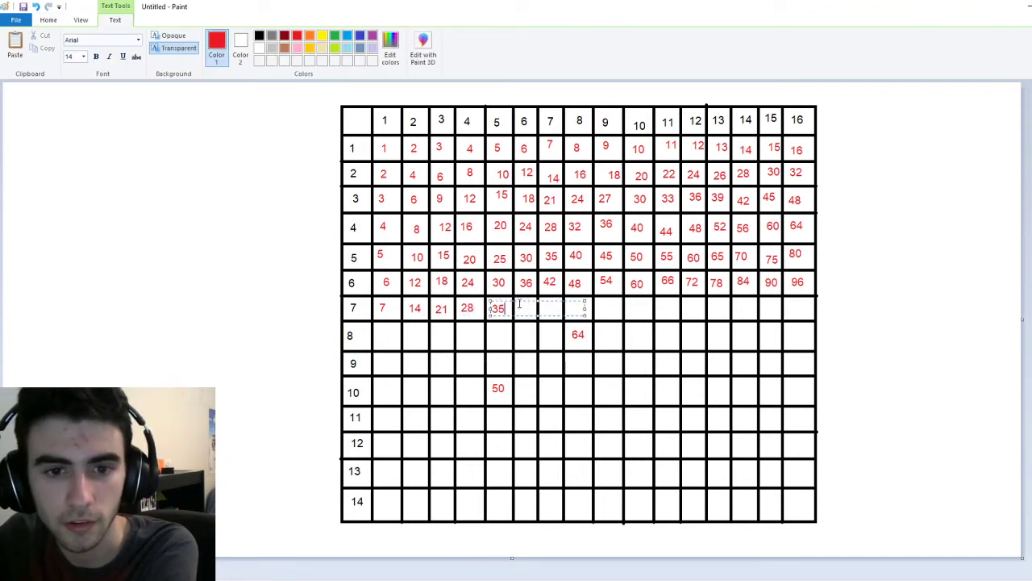
pyautogui.click(524, 343)
pyautogui.click(519, 306)
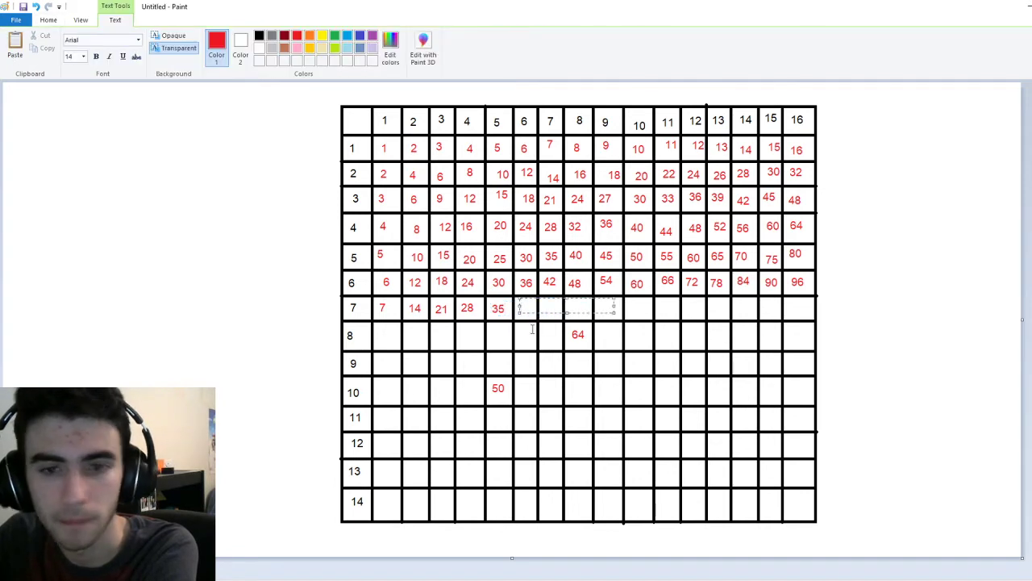
pyautogui.write('42')
pyautogui.click(546, 365)
pyautogui.click(542, 306)
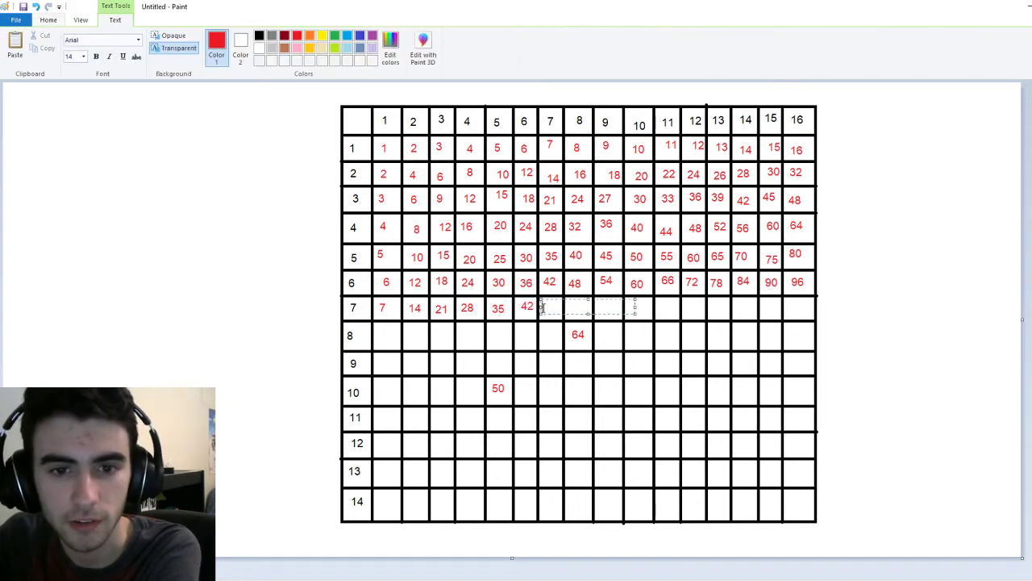
pyautogui.write('48')
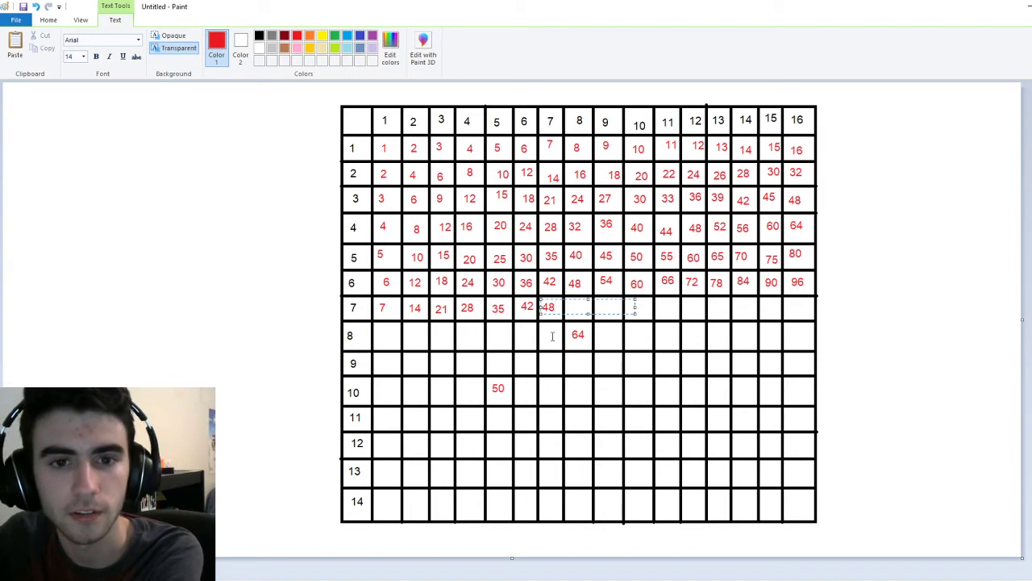
pyautogui.press('BackSpace')
pyautogui.press('BackSpace')
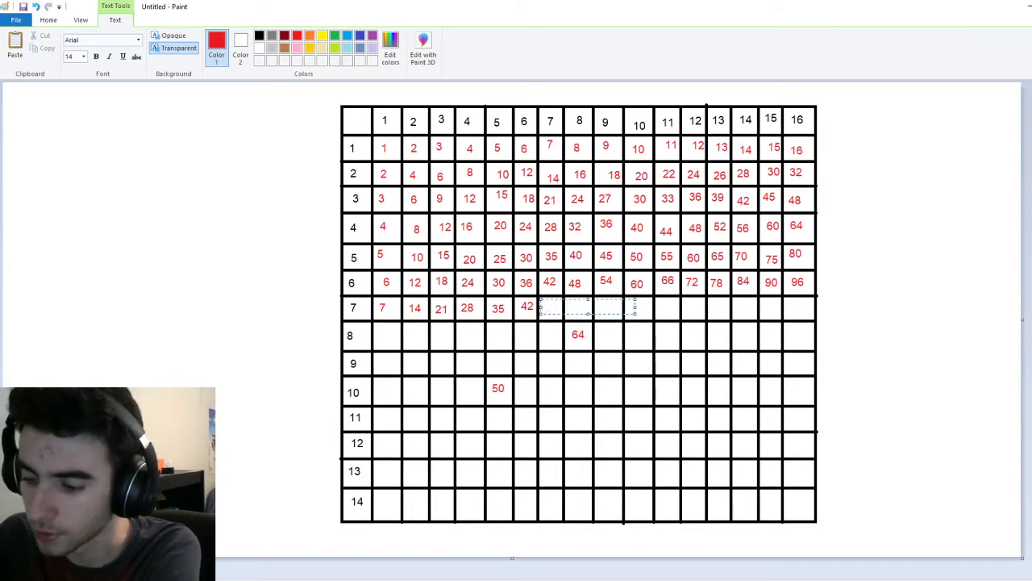
pyautogui.write('49')
pyautogui.click(566, 323)
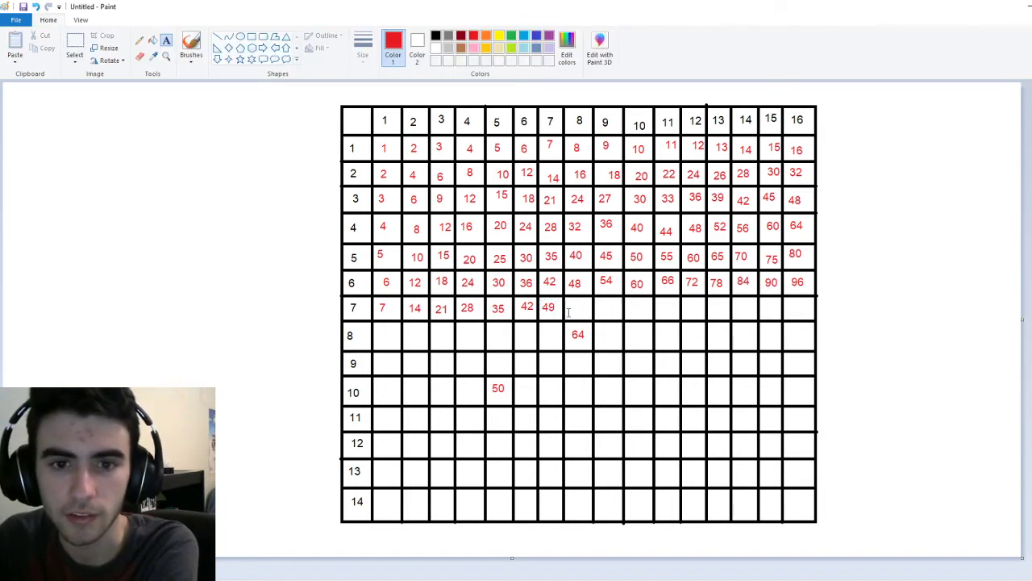
# - Fill row 7, columns 8–11 with 56, 63, 70 and 77
pyautogui.click(567, 301)
pyautogui.write('56')
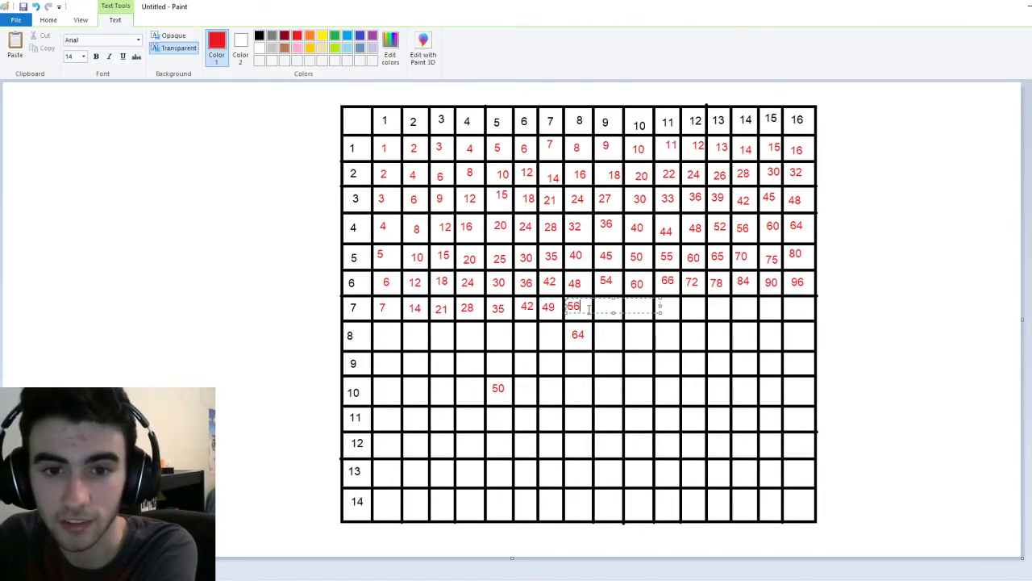
pyautogui.click(597, 355)
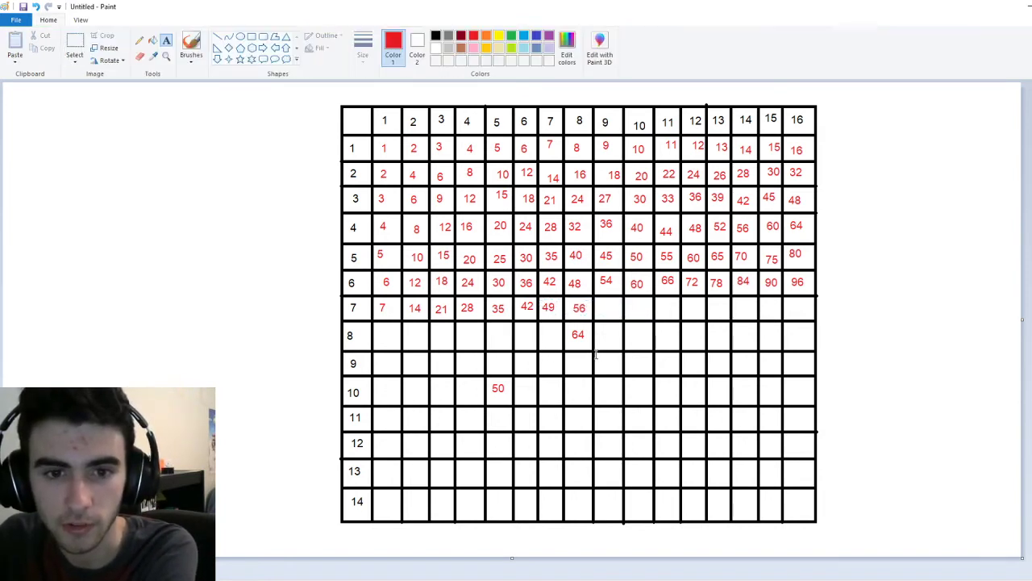
pyautogui.click(599, 307)
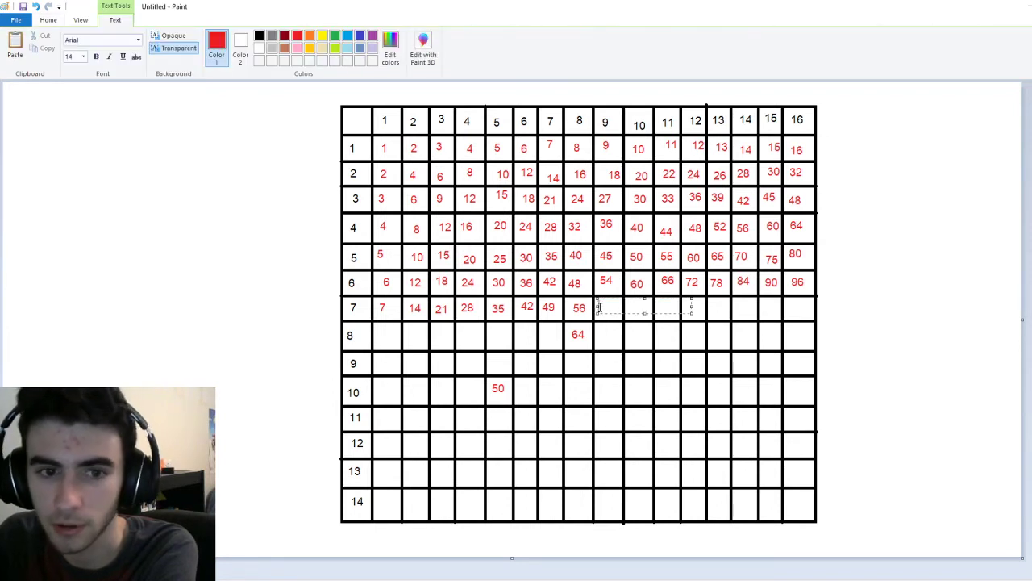
pyautogui.write('63')
pyautogui.click(632, 352)
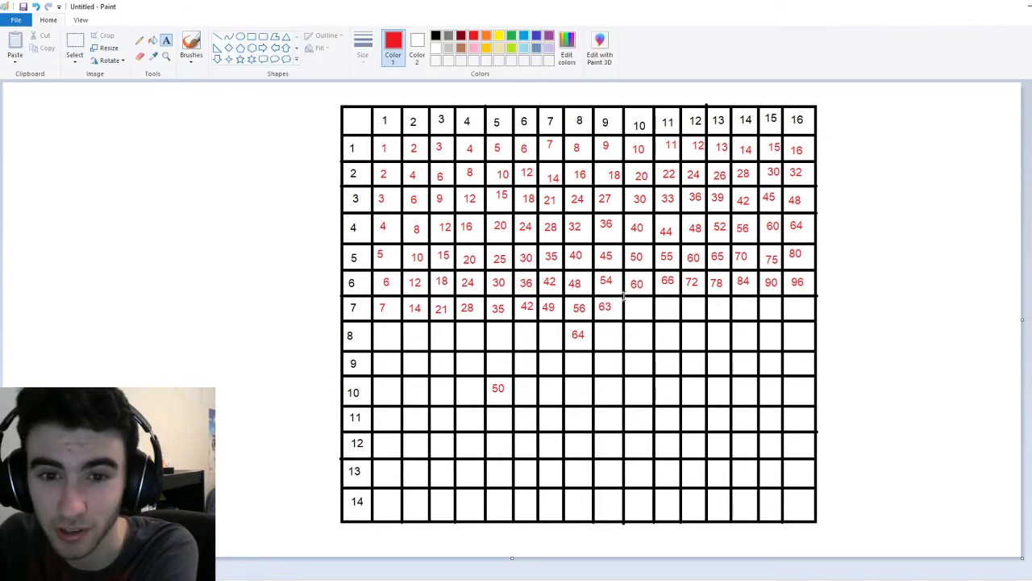
pyautogui.click(631, 307)
pyautogui.write('70')
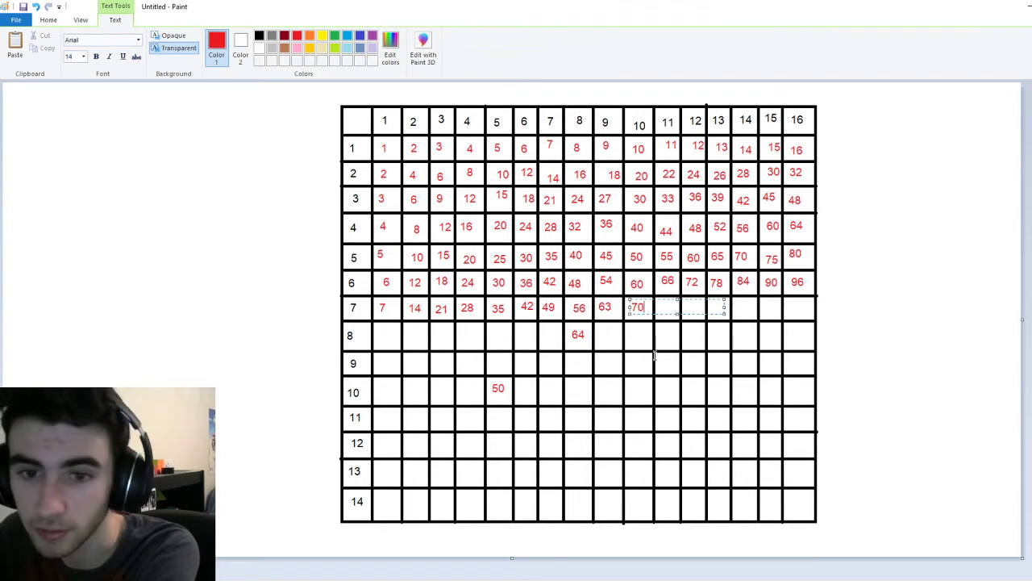
pyautogui.click(670, 316)
pyautogui.click(668, 309)
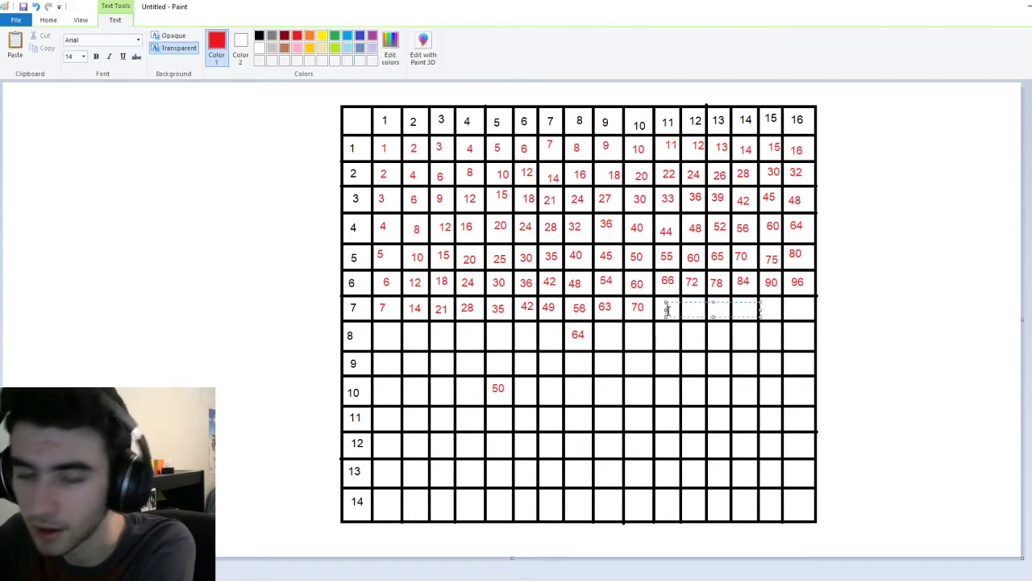
pyautogui.write('77')
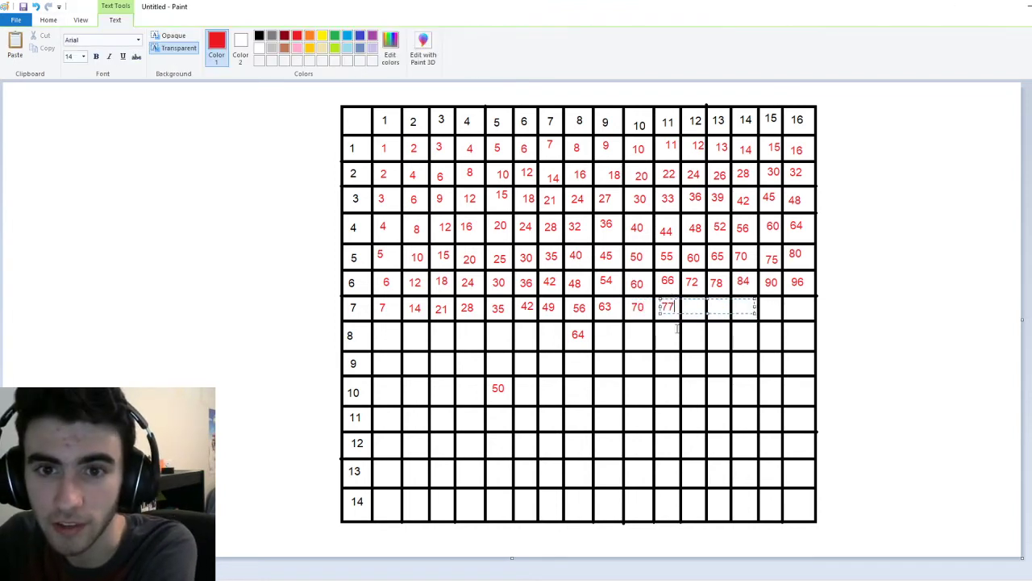
pyautogui.click(682, 353)
# - Fill row 7, columns 12–14 with 84, 91 and 98
pyautogui.click(685, 306)
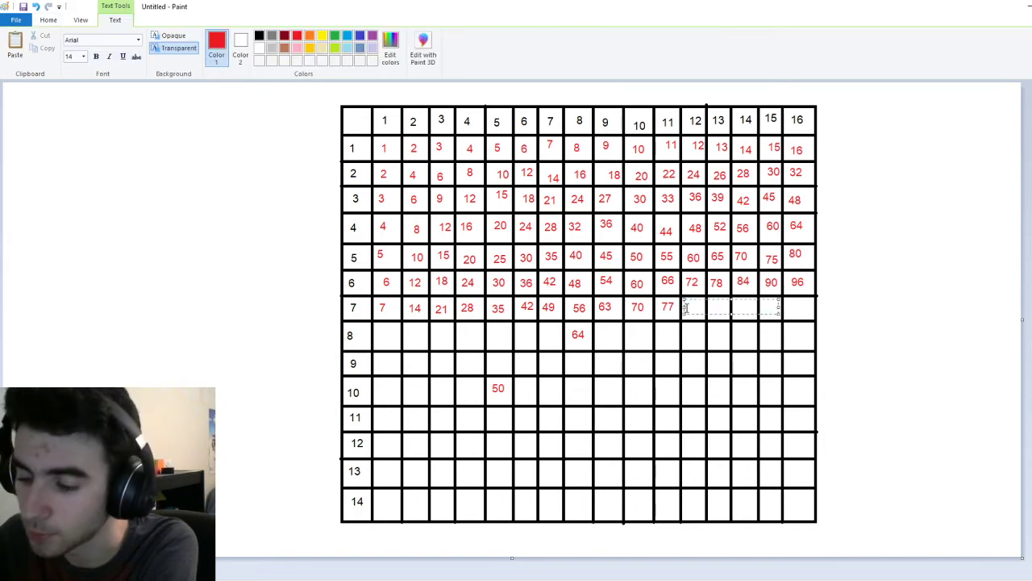
pyautogui.write('84')
pyautogui.click(711, 363)
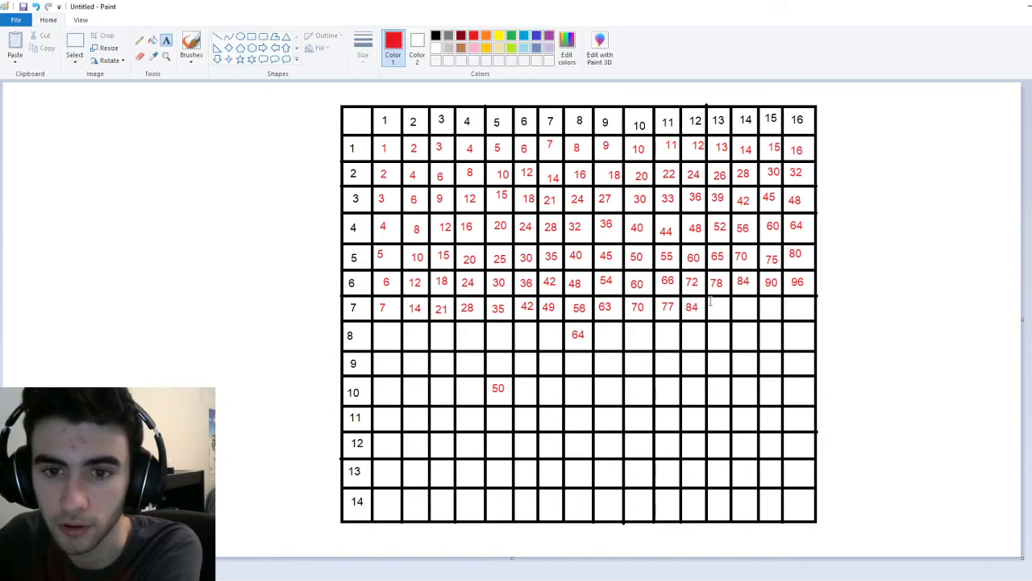
pyautogui.click(712, 306)
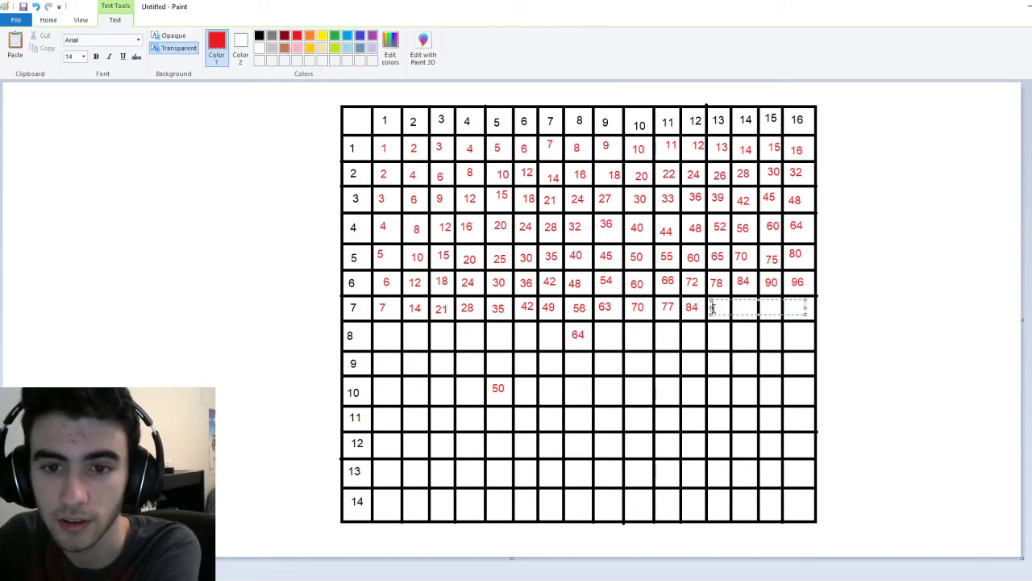
pyautogui.write('91')
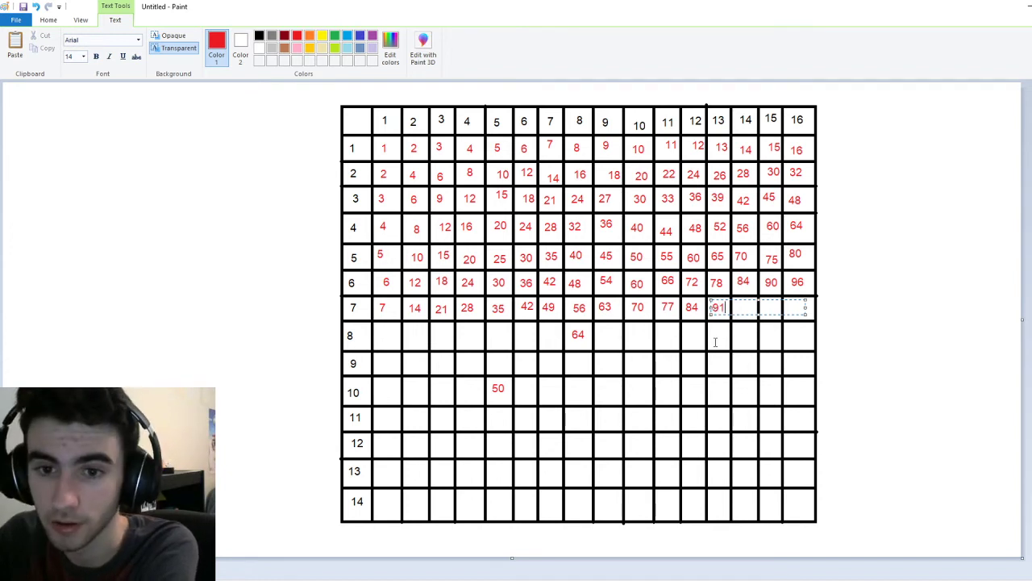
pyautogui.click(715, 343)
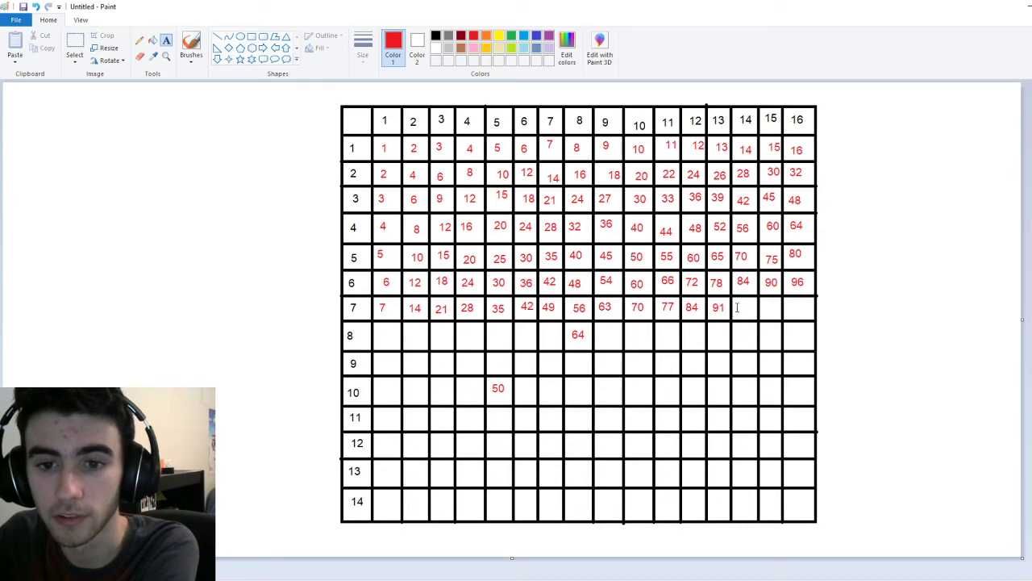
pyautogui.click(735, 306)
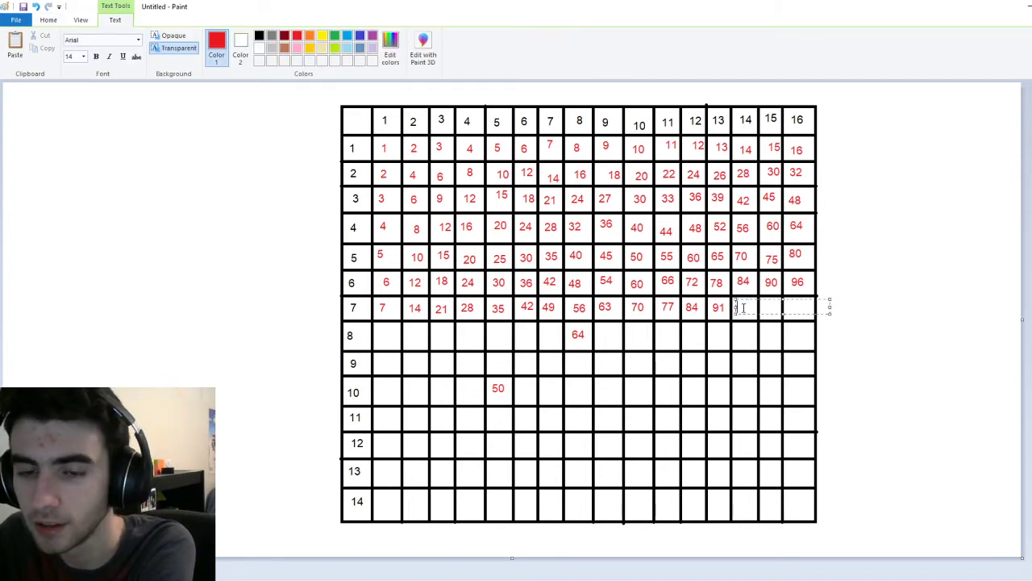
pyautogui.write('98')
pyautogui.click(755, 339)
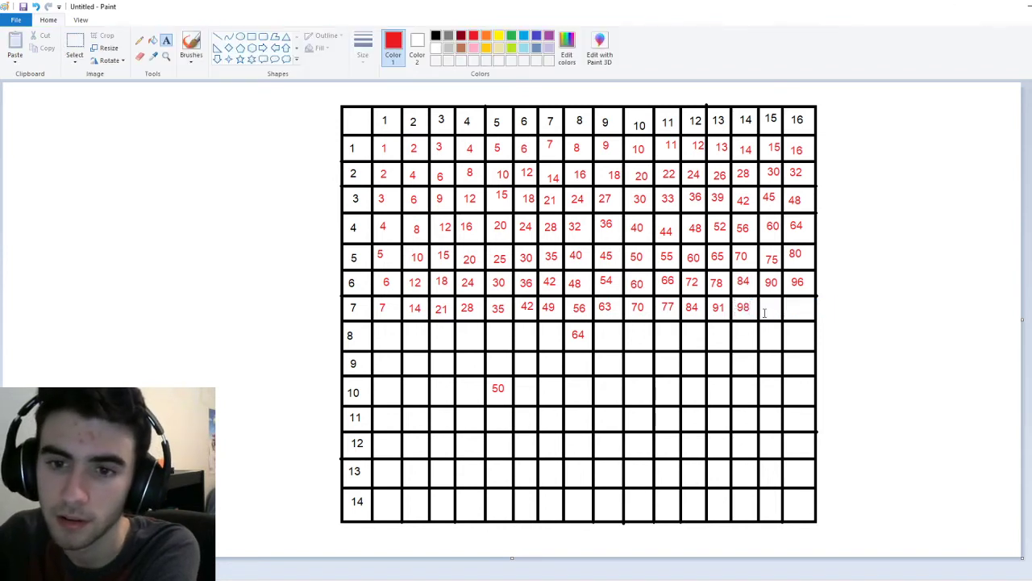
# - Add 105, shifted left to fit its cell, and 112 in the last two columns
pyautogui.click(764, 307)
pyautogui.write('10')
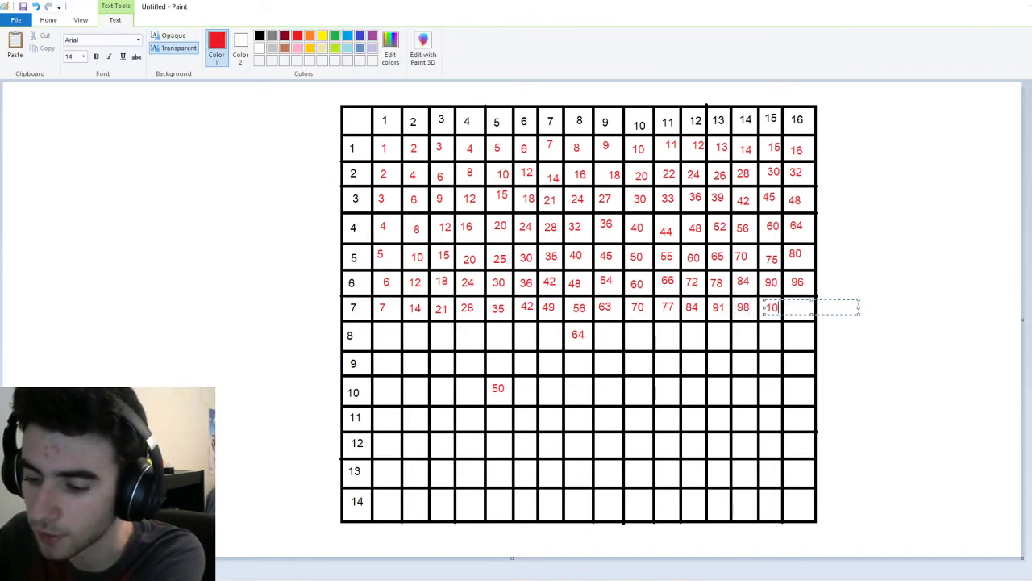
pyautogui.write('5')
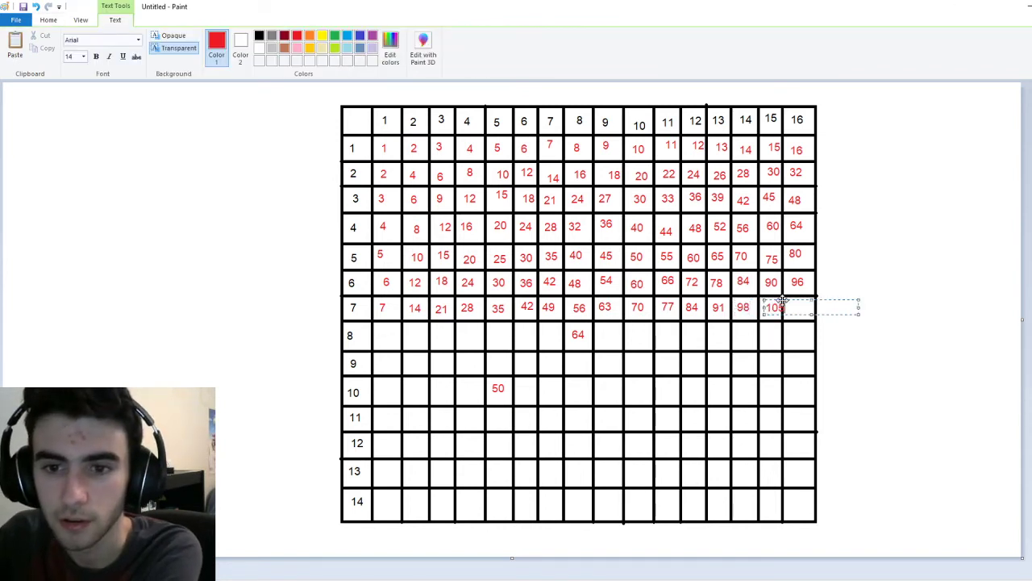
pyautogui.moveTo(781, 300); pyautogui.dragTo(776, 300)
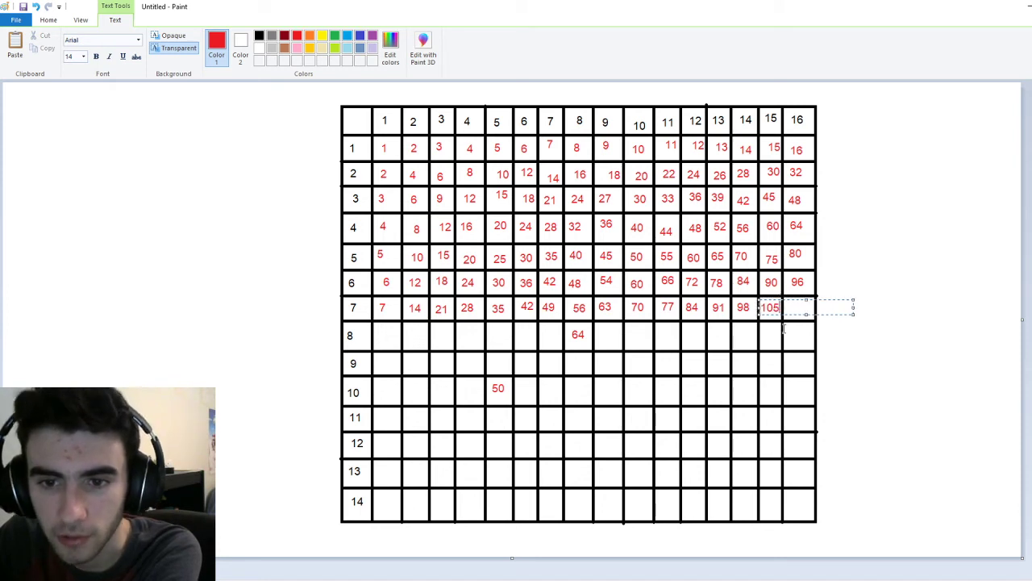
pyautogui.click(782, 342)
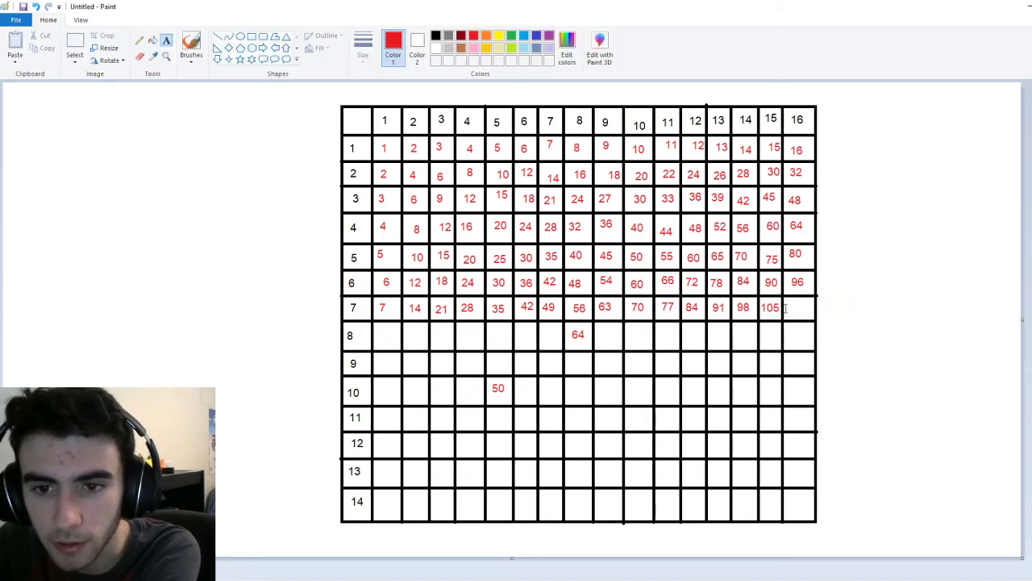
pyautogui.click(786, 302)
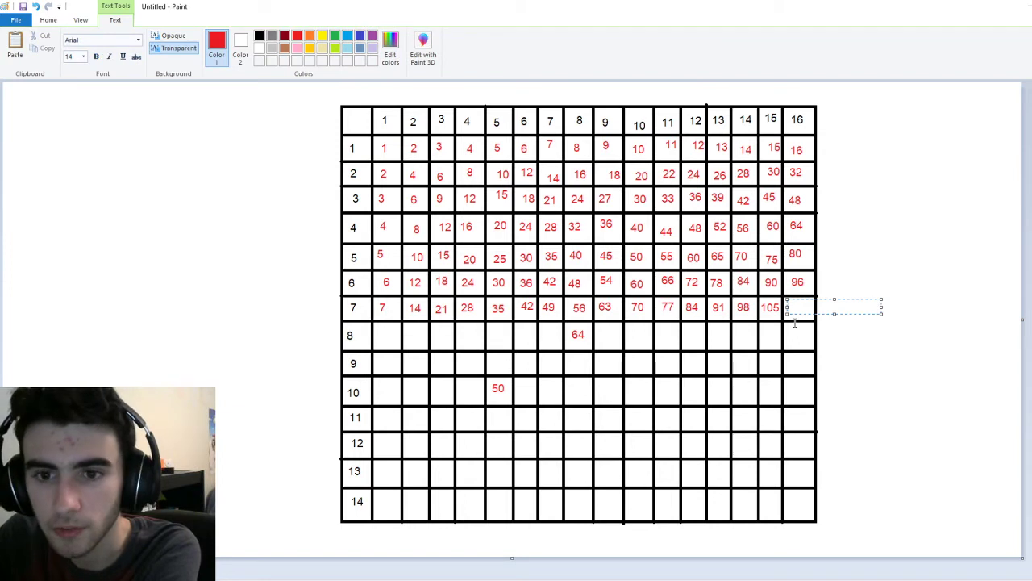
pyautogui.write('112')
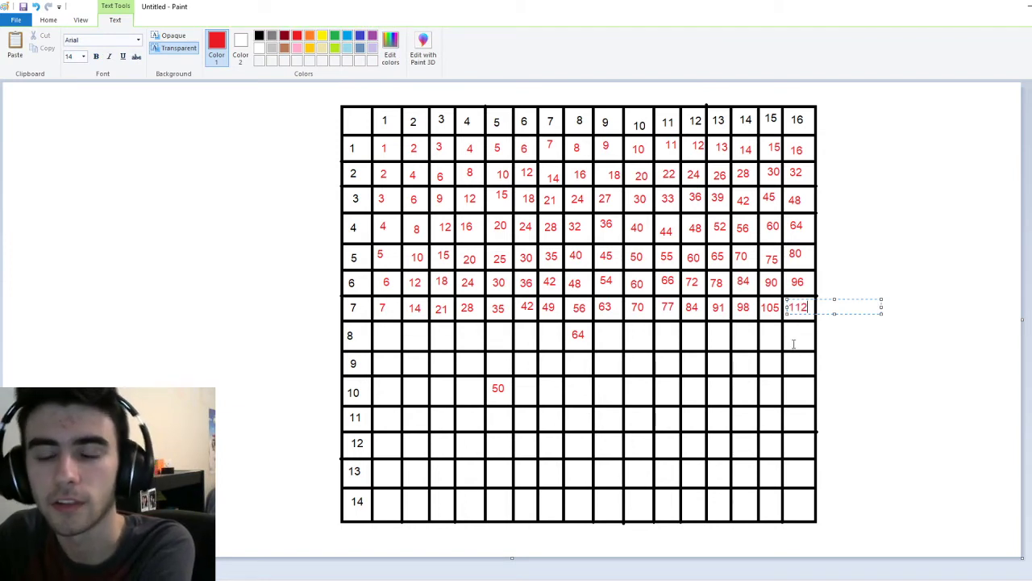
pyautogui.click(794, 343)
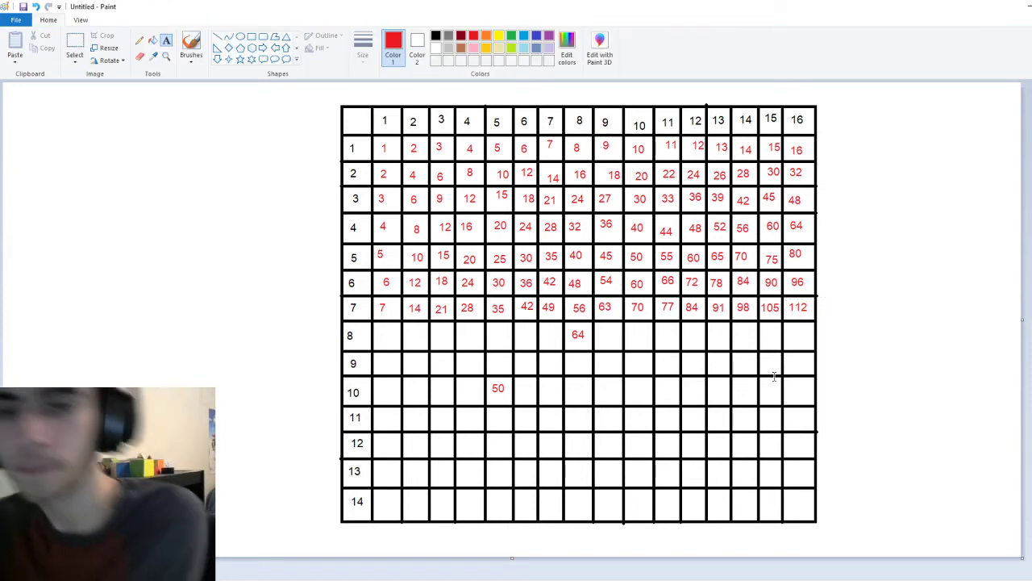
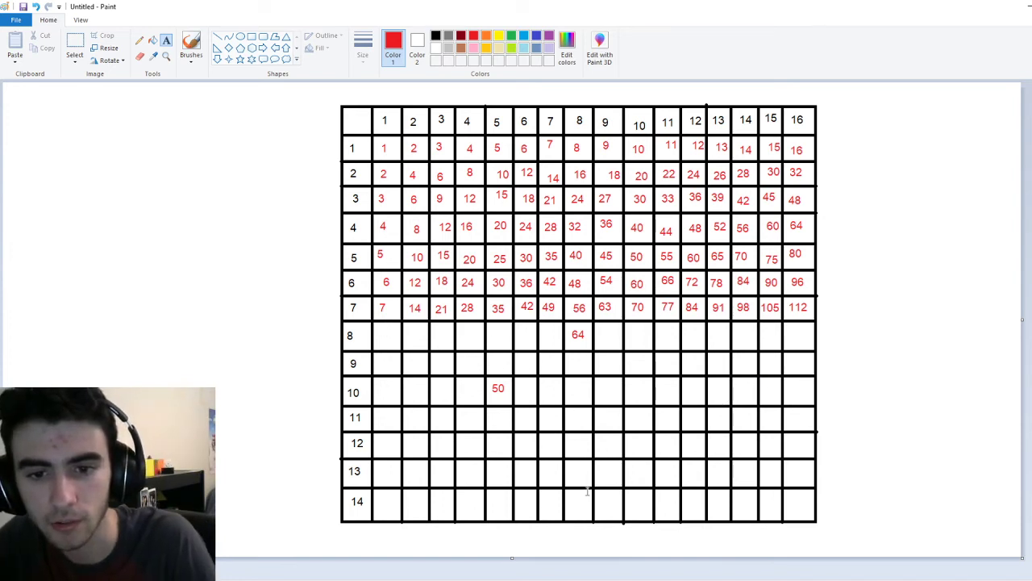
# - Enter the red product 144 in the row 12, column 12 cell, centred in its cell
pyautogui.click(685, 441)
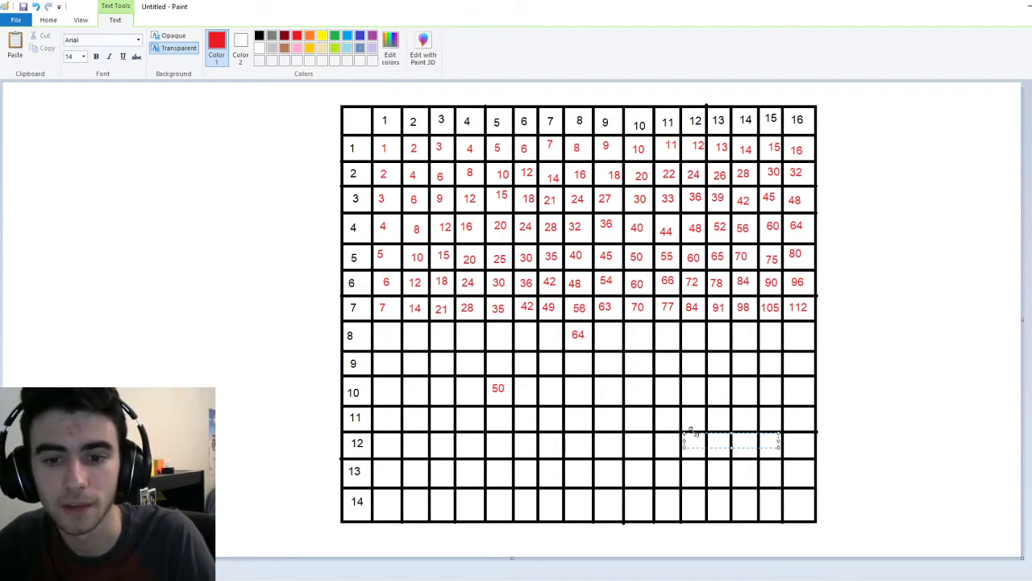
pyautogui.moveTo(695, 436); pyautogui.dragTo(695, 438)
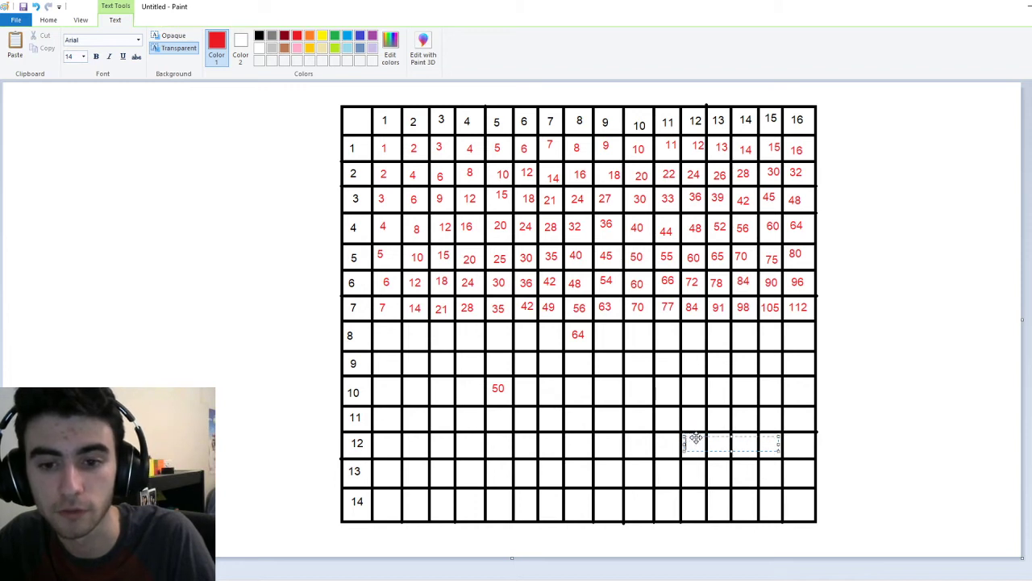
pyautogui.write('144')
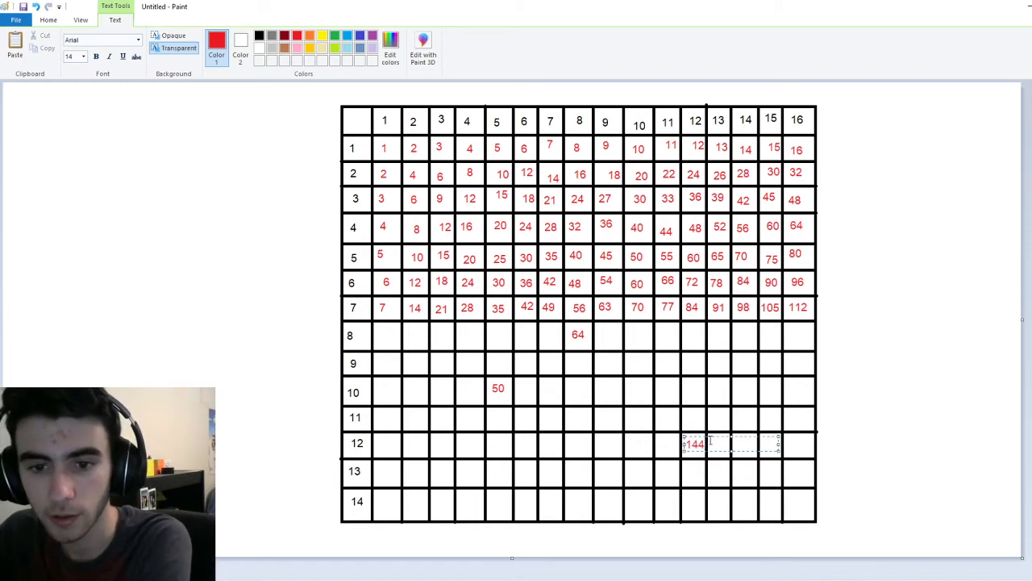
pyautogui.moveTo(714, 436); pyautogui.dragTo(711, 436)
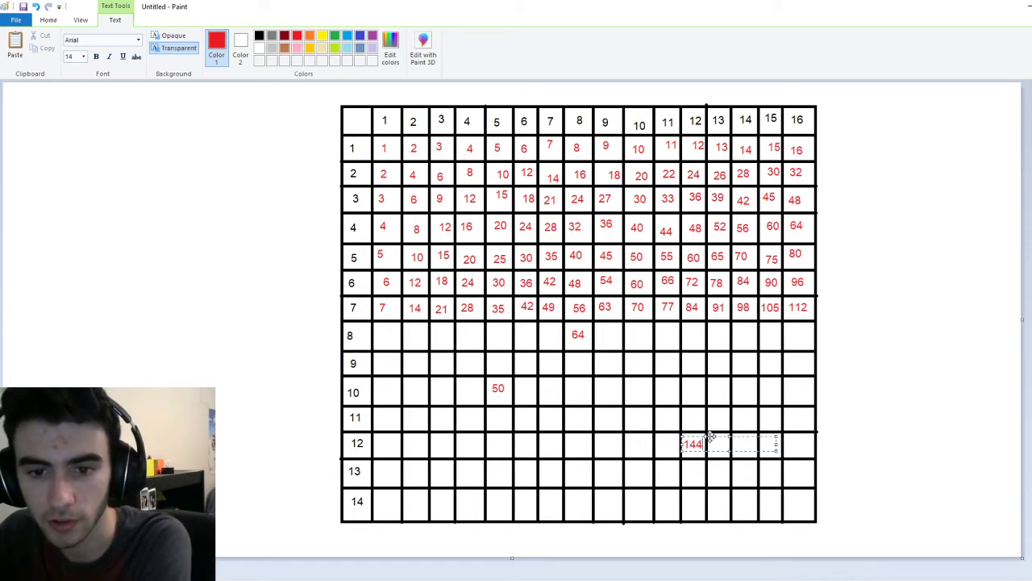
pyautogui.click(707, 390)
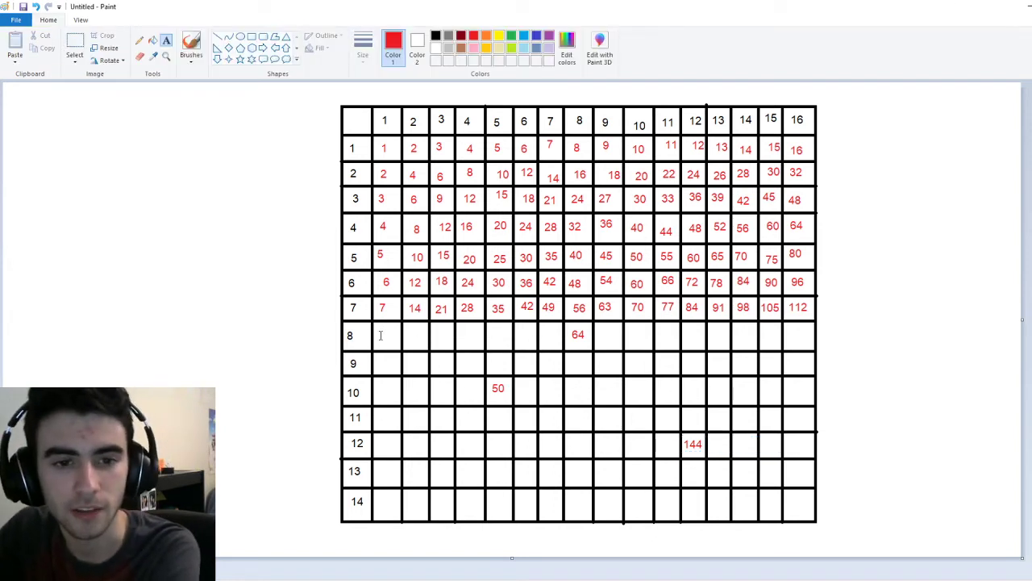
# - Enter red products 8, 16, 24, 32 and 40 in row 8's first five cells
pyautogui.click(376, 335)
pyautogui.write('8')
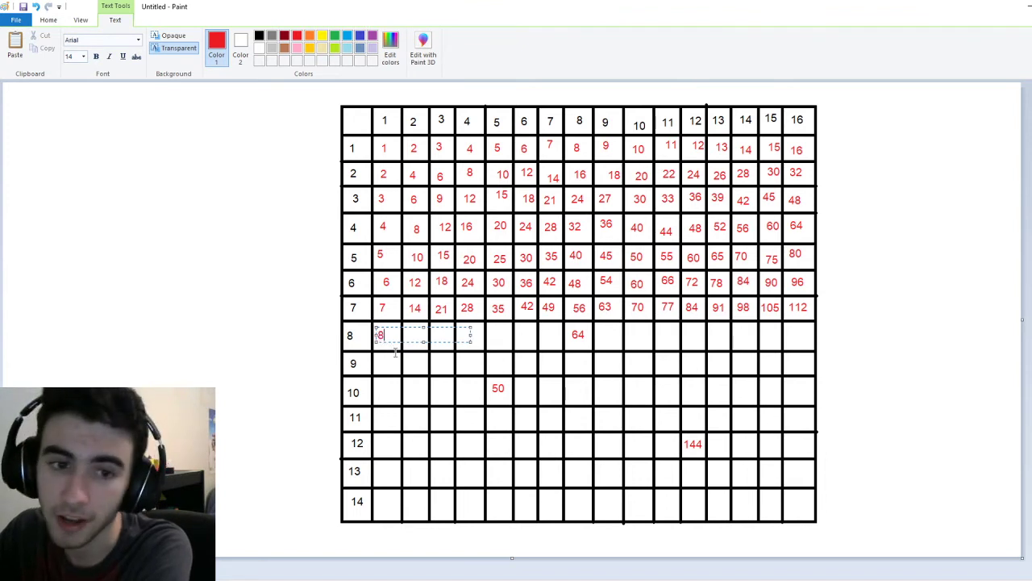
pyautogui.click(401, 372)
pyautogui.click(409, 336)
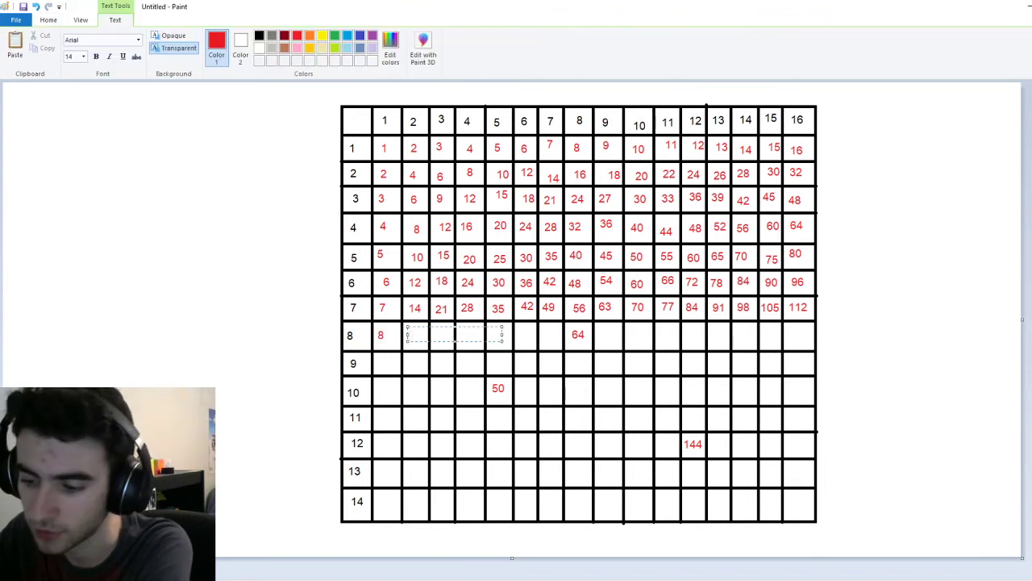
pyautogui.write('16')
pyautogui.click(425, 371)
pyautogui.click(433, 334)
pyautogui.write('2')
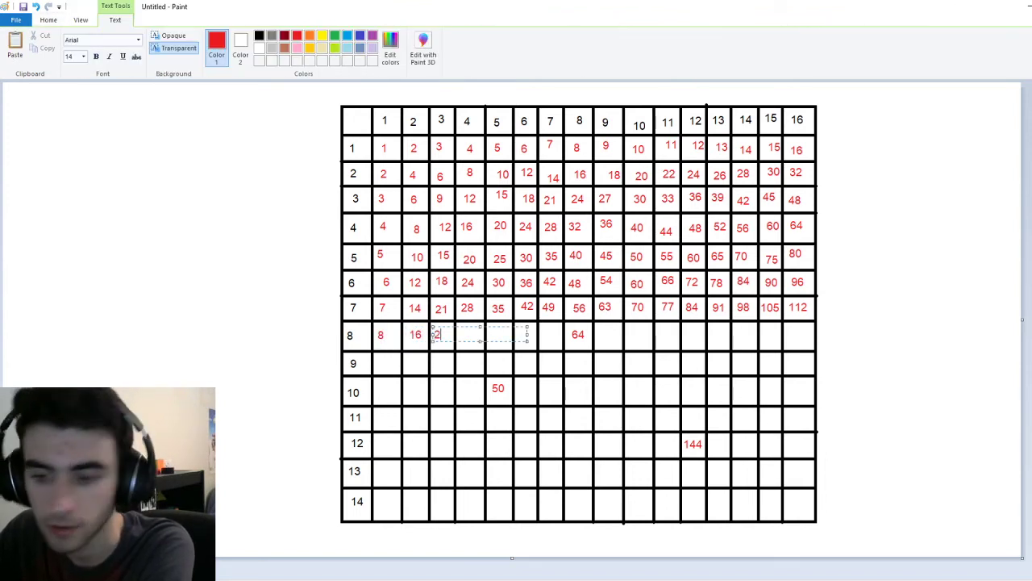
pyautogui.write('4')
pyautogui.click(468, 379)
pyautogui.click(459, 334)
pyautogui.write('3')
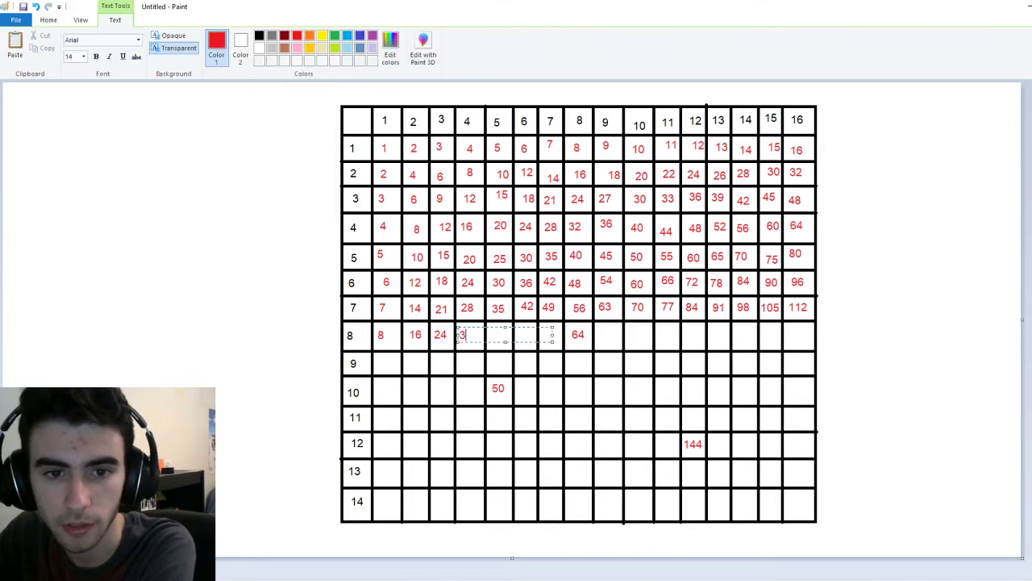
pyautogui.write('2')
pyautogui.click(497, 372)
pyautogui.click(490, 333)
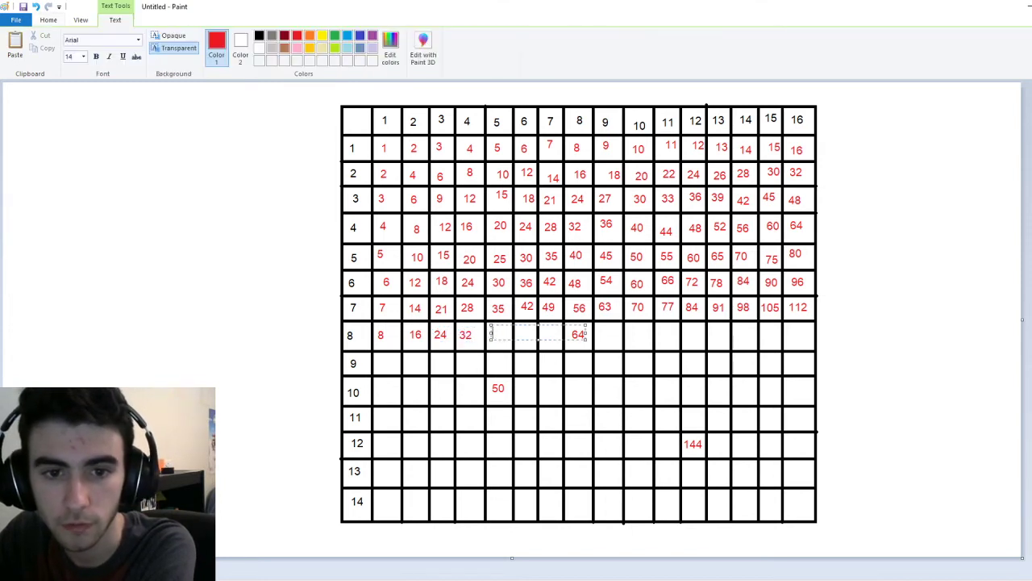
pyautogui.write('40')
pyautogui.click(494, 378)
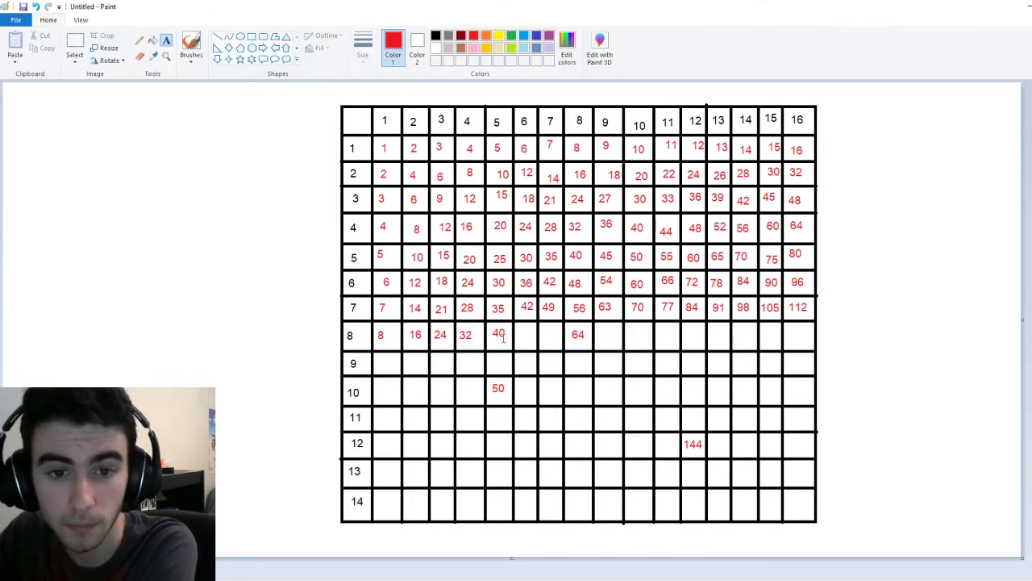
# - Continue row 8 with 48, 56, 72, 80 and 88, correcting a mistyped 5
pyautogui.click(521, 333)
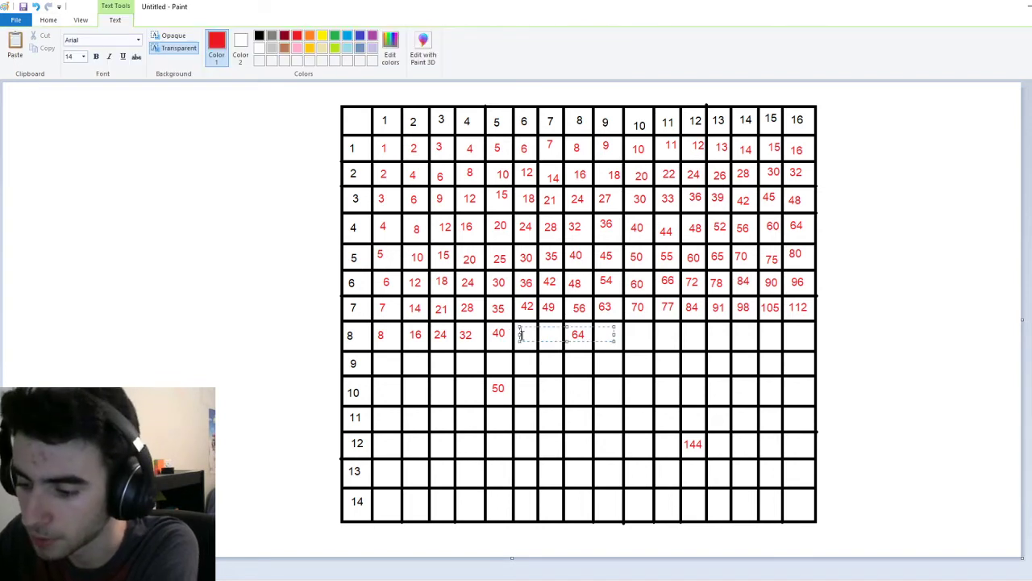
pyautogui.write('5')
pyautogui.press('BackSpace')
pyautogui.write('48')
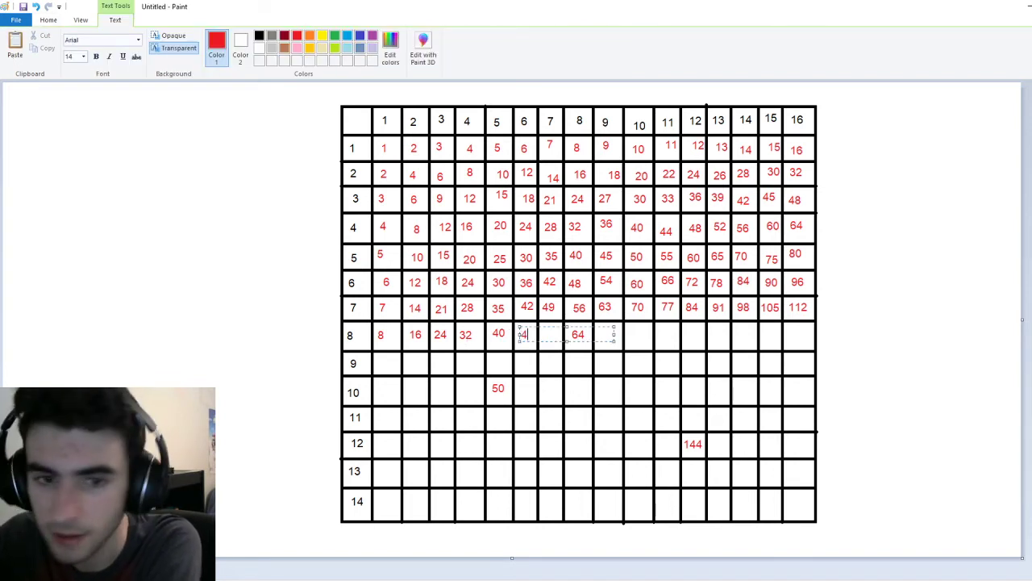
pyautogui.click(500, 410)
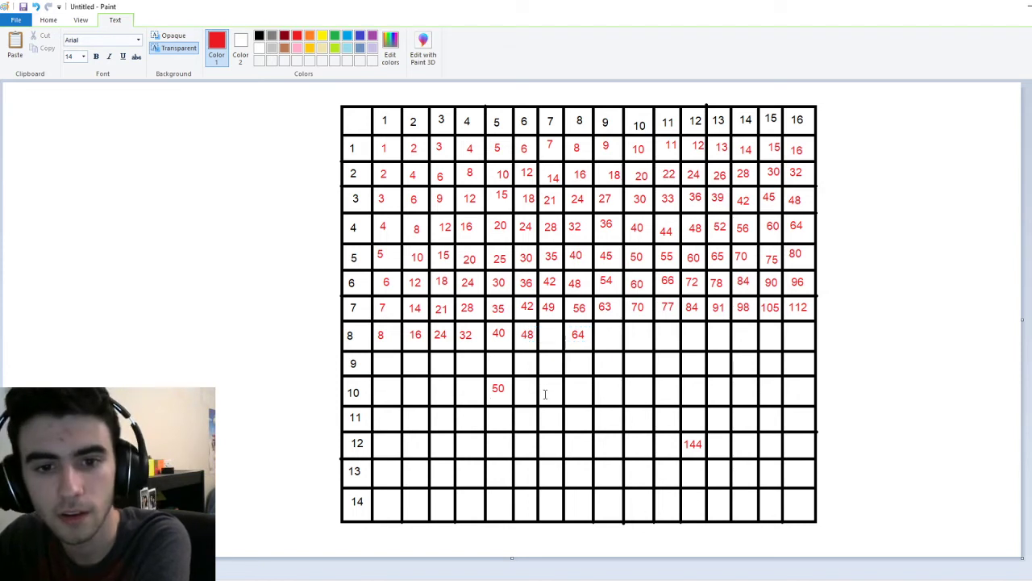
pyautogui.click(543, 333)
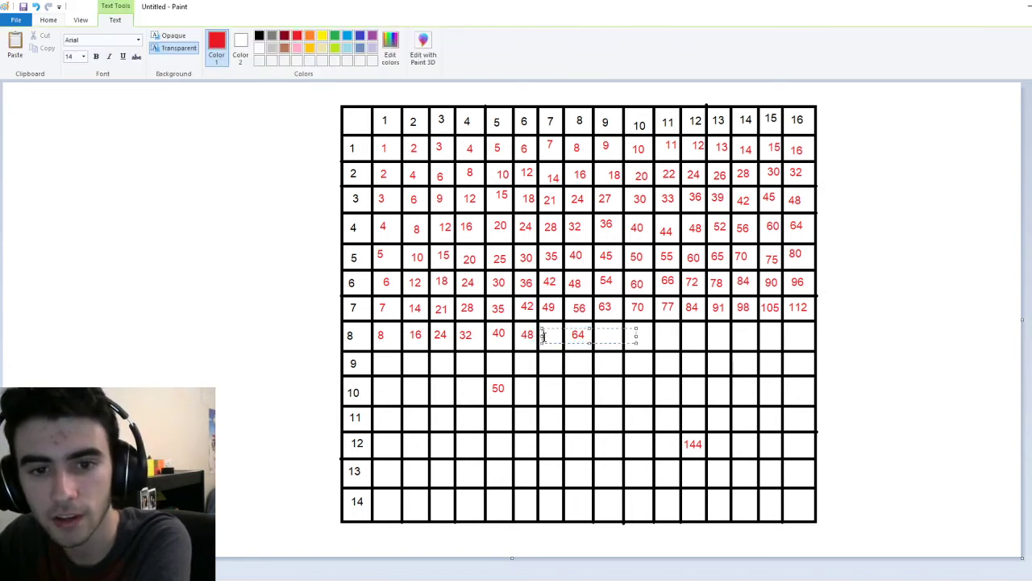
pyautogui.write('56')
pyautogui.click(589, 367)
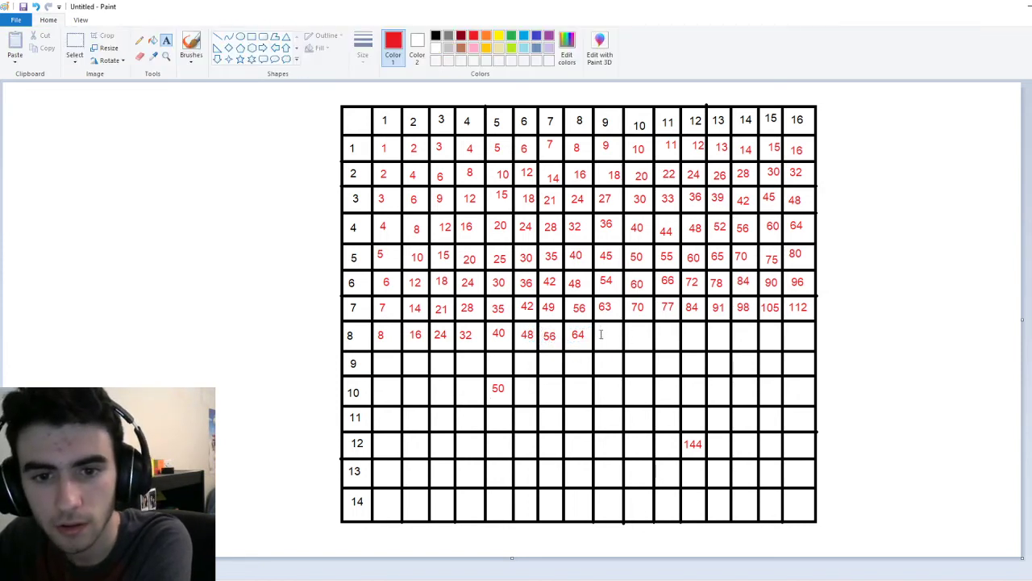
pyautogui.click(601, 334)
pyautogui.write('72')
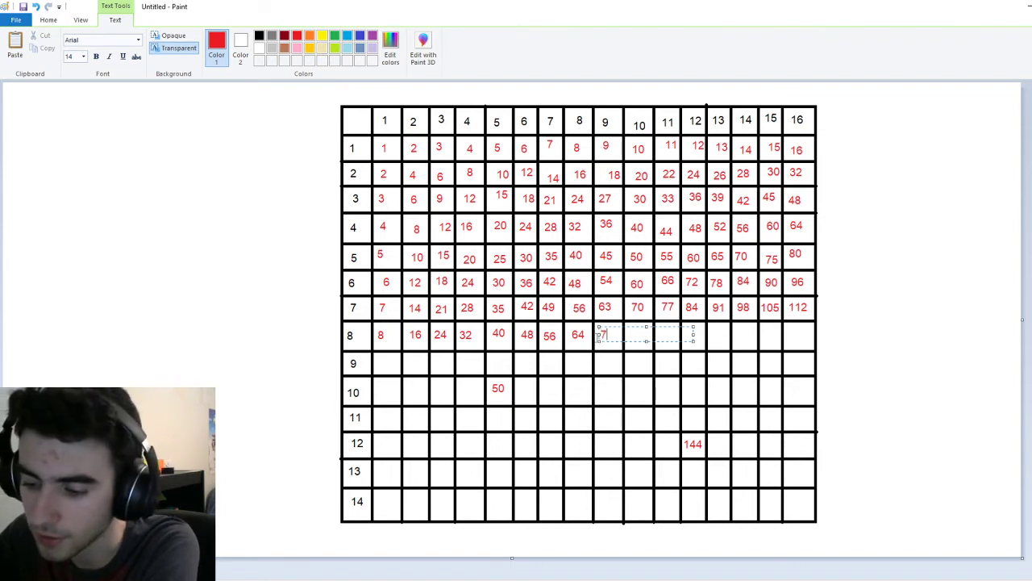
pyautogui.click(614, 373)
pyautogui.click(633, 334)
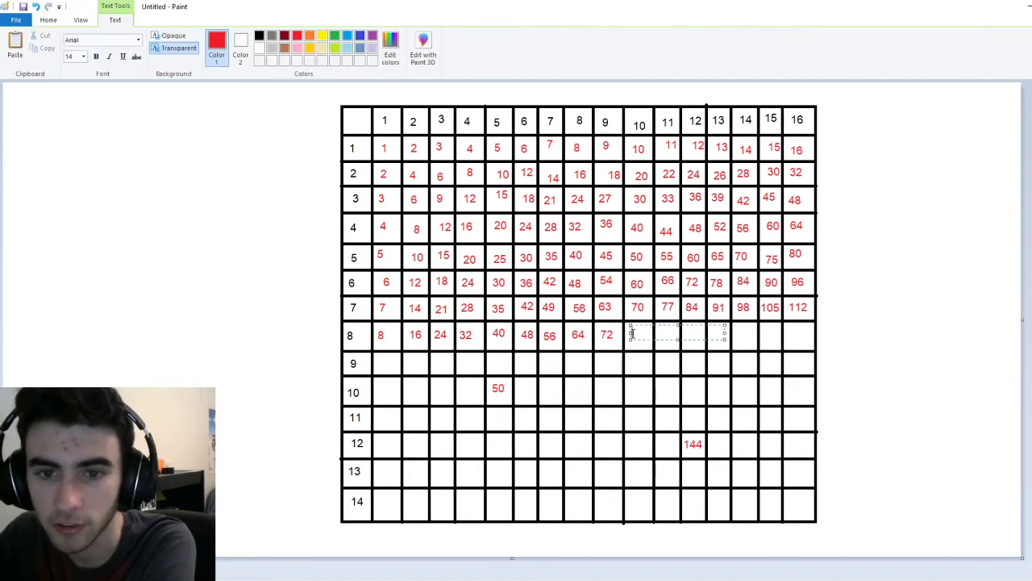
pyautogui.write('80')
pyautogui.click(643, 377)
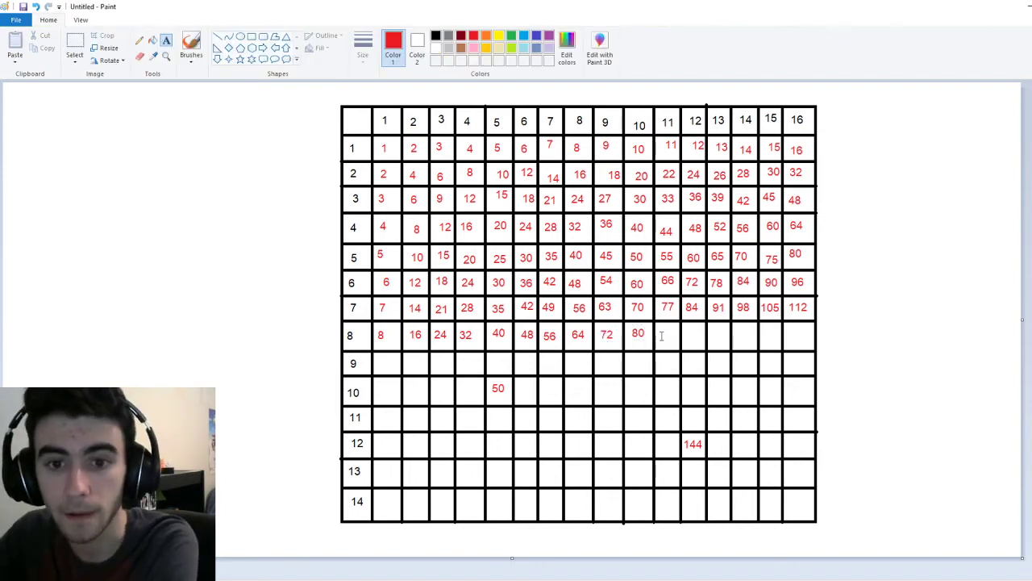
pyautogui.click(661, 335)
pyautogui.write('88')
pyautogui.click(680, 392)
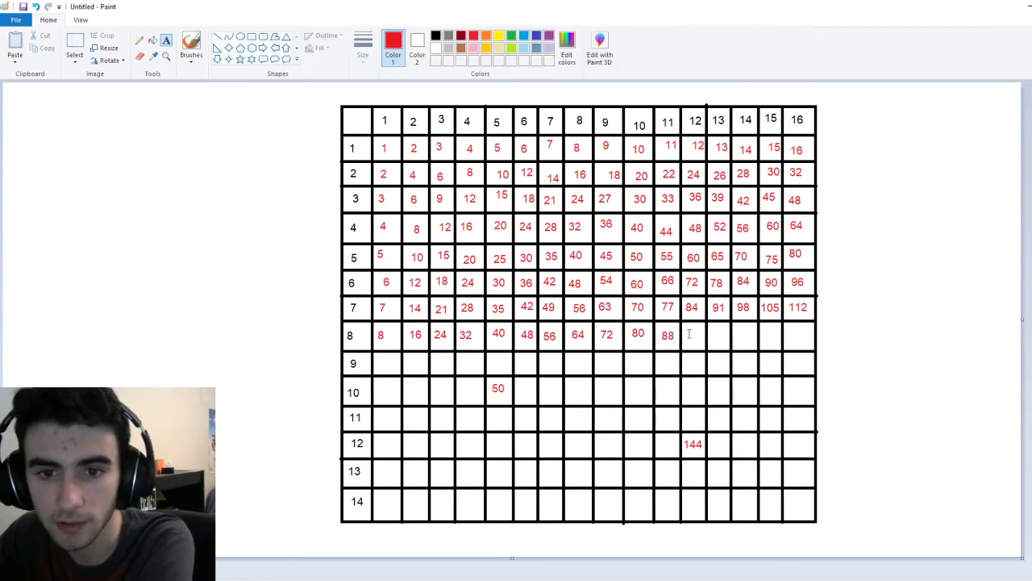
# - Finish row 8 with 96, 104, 112, 120 and 128 in its last cells
pyautogui.click(685, 336)
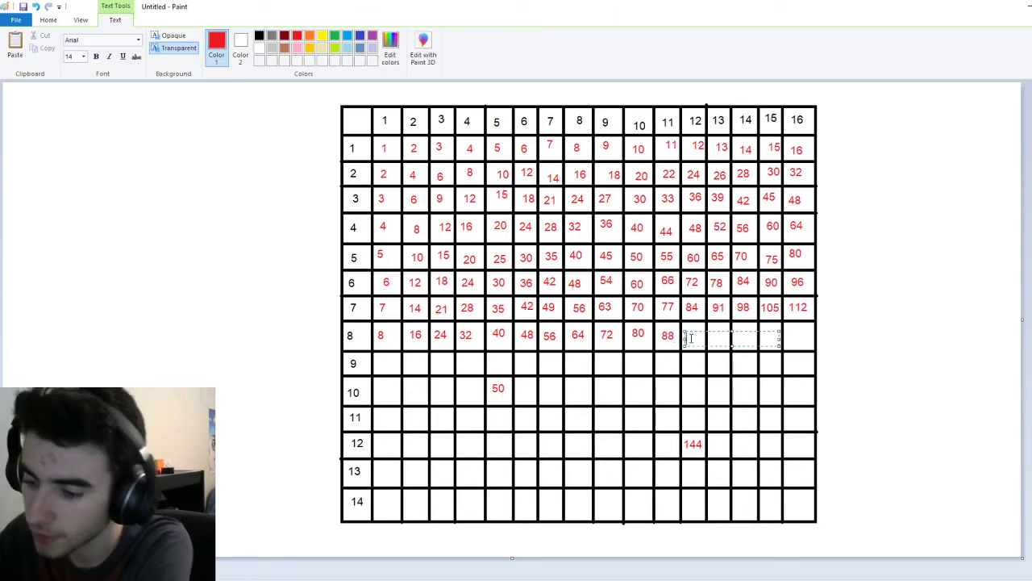
pyautogui.write('96')
pyautogui.click(709, 351)
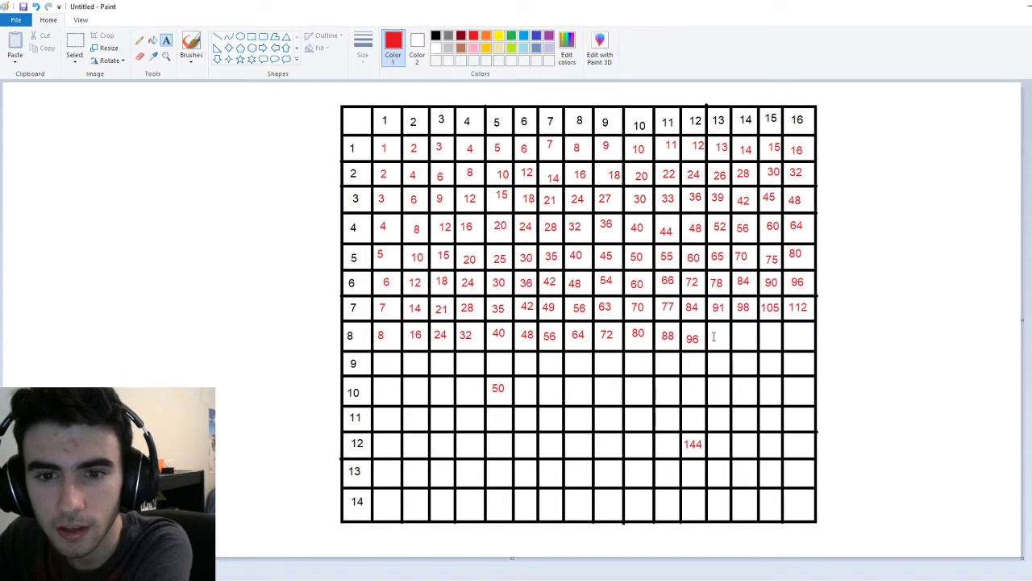
pyautogui.click(714, 336)
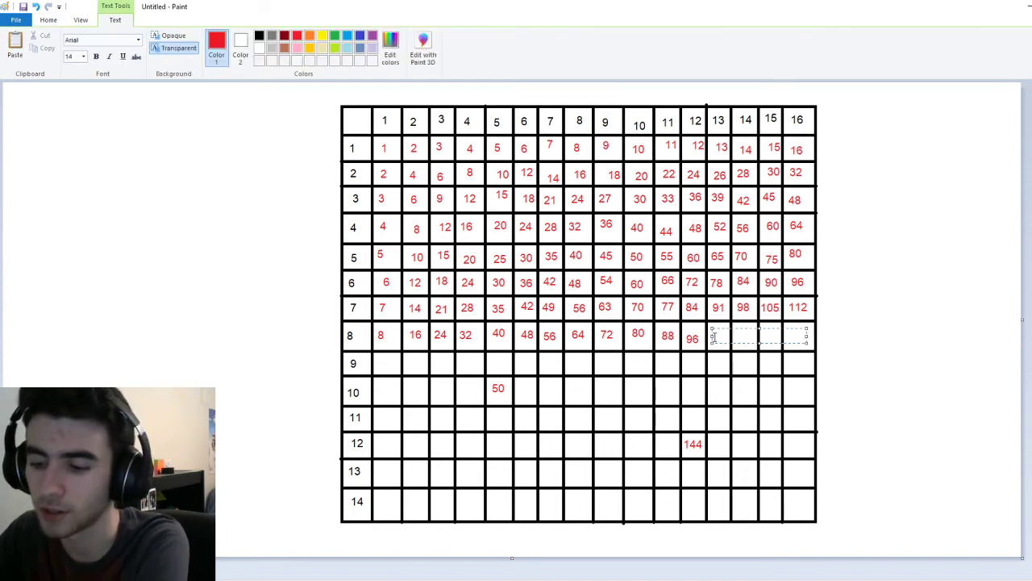
pyautogui.write('104')
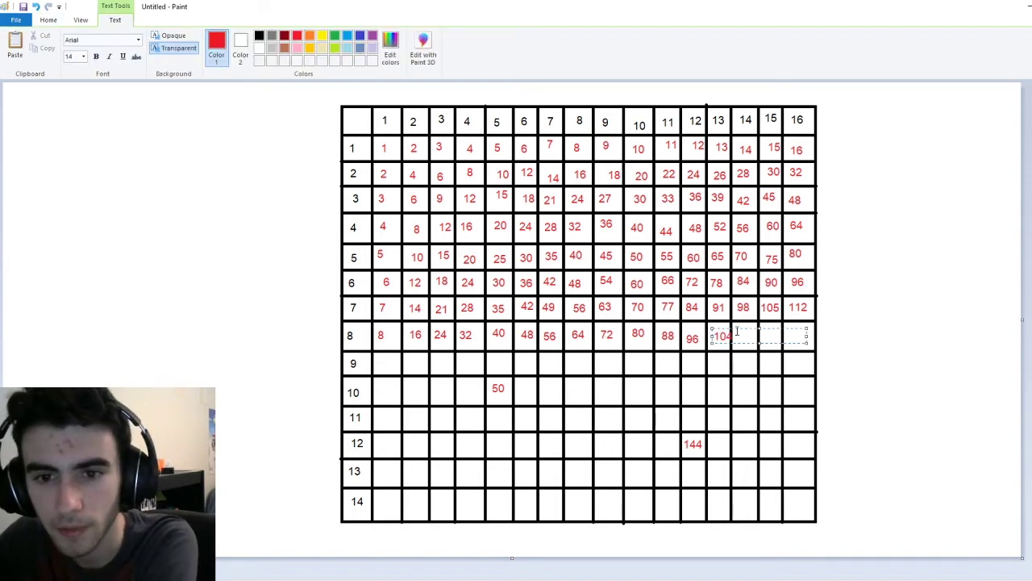
pyautogui.click(743, 373)
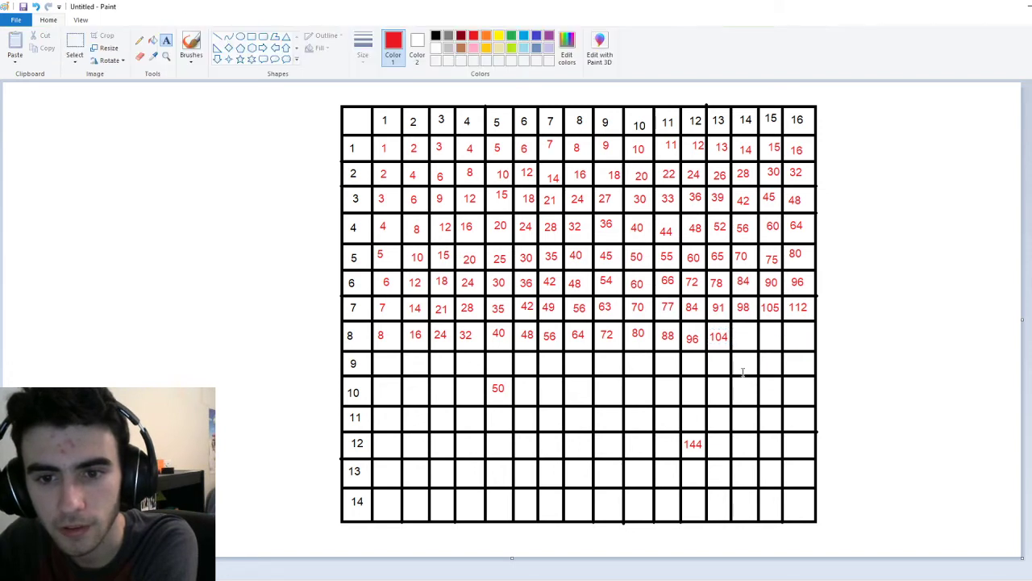
pyautogui.click(736, 337)
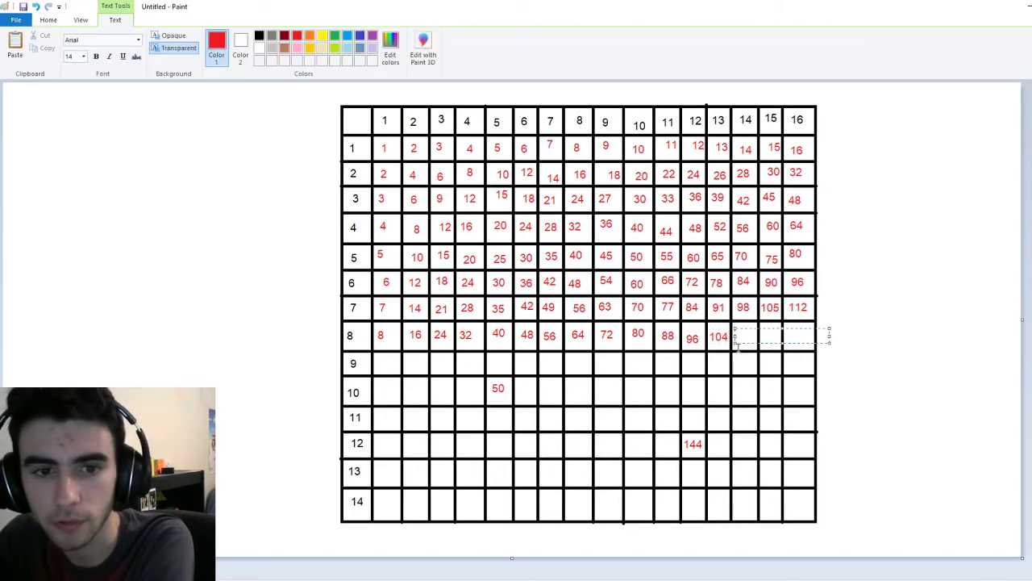
pyautogui.write('112')
pyautogui.click(761, 365)
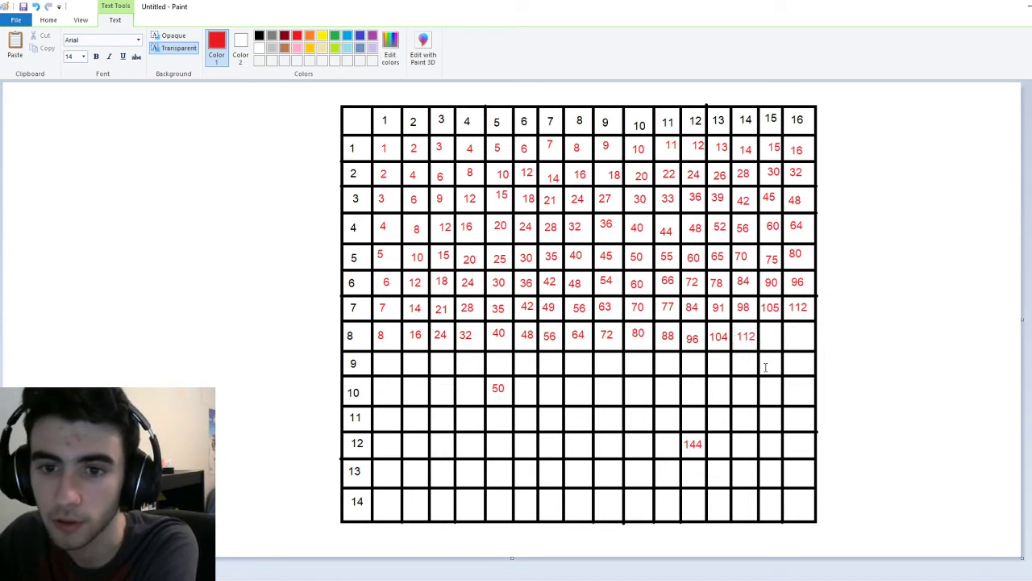
pyautogui.click(761, 336)
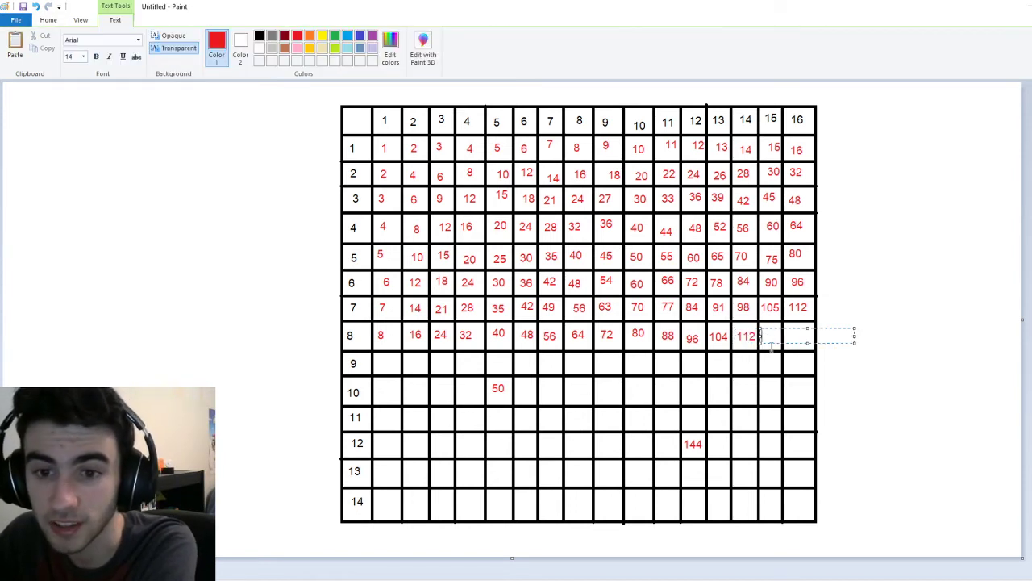
pyautogui.write('120')
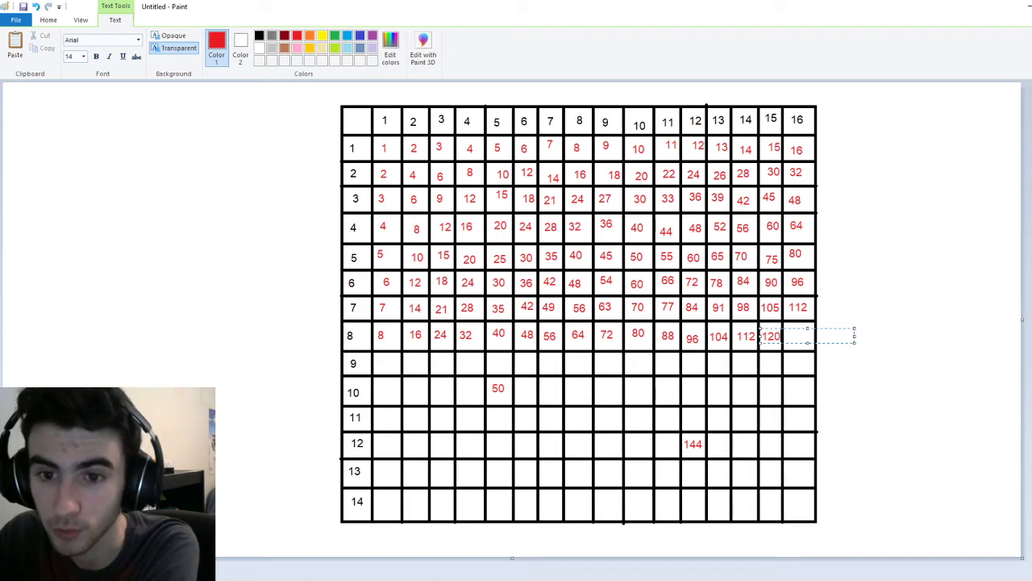
pyautogui.click(797, 372)
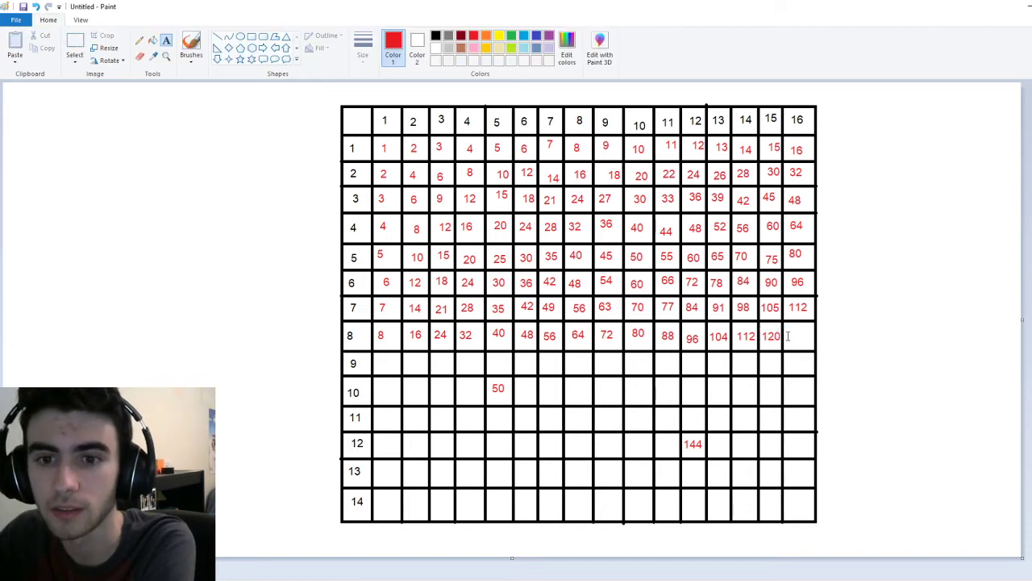
pyautogui.click(788, 335)
pyautogui.write('12')
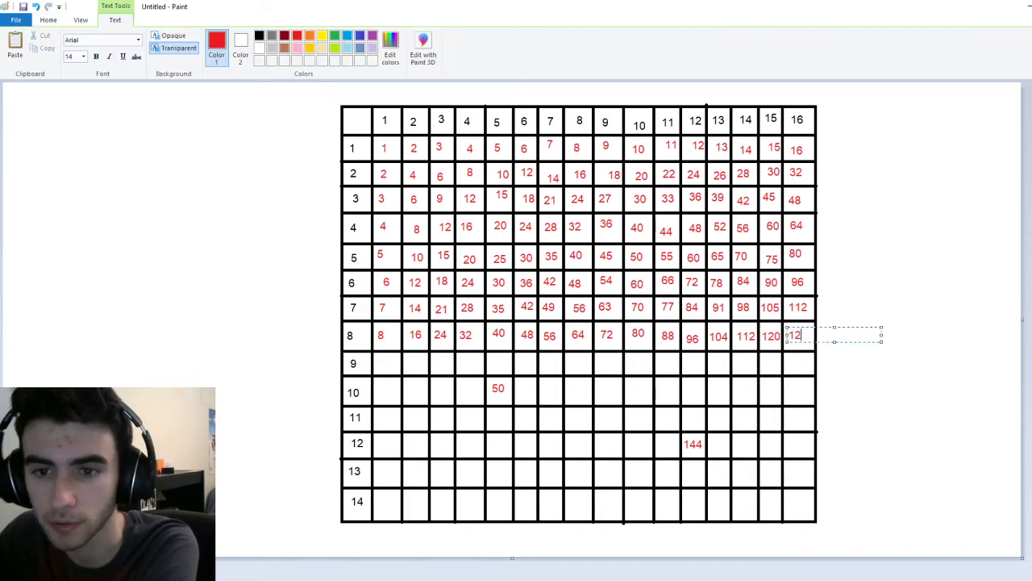
pyautogui.write('8')
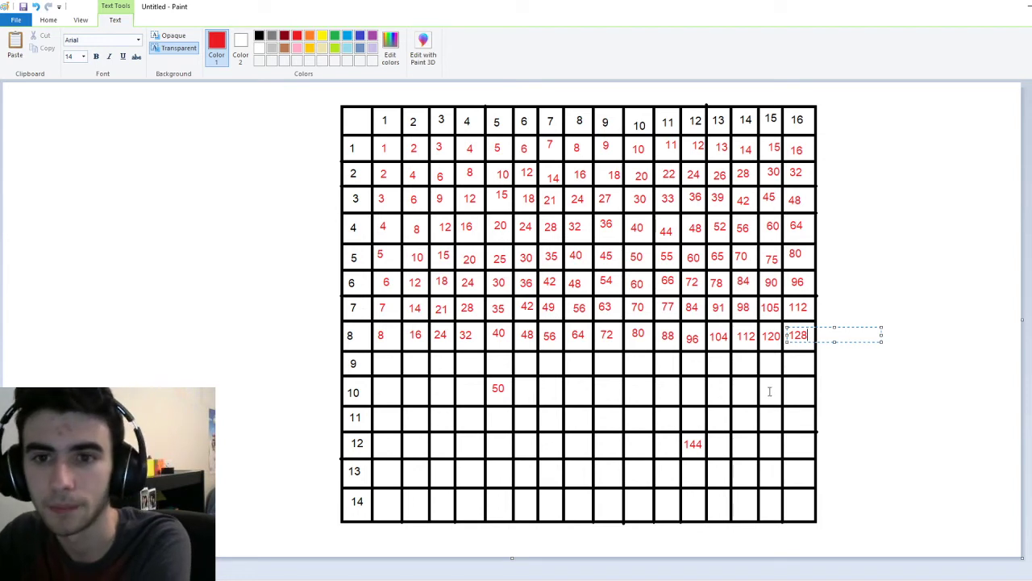
pyautogui.click(770, 391)
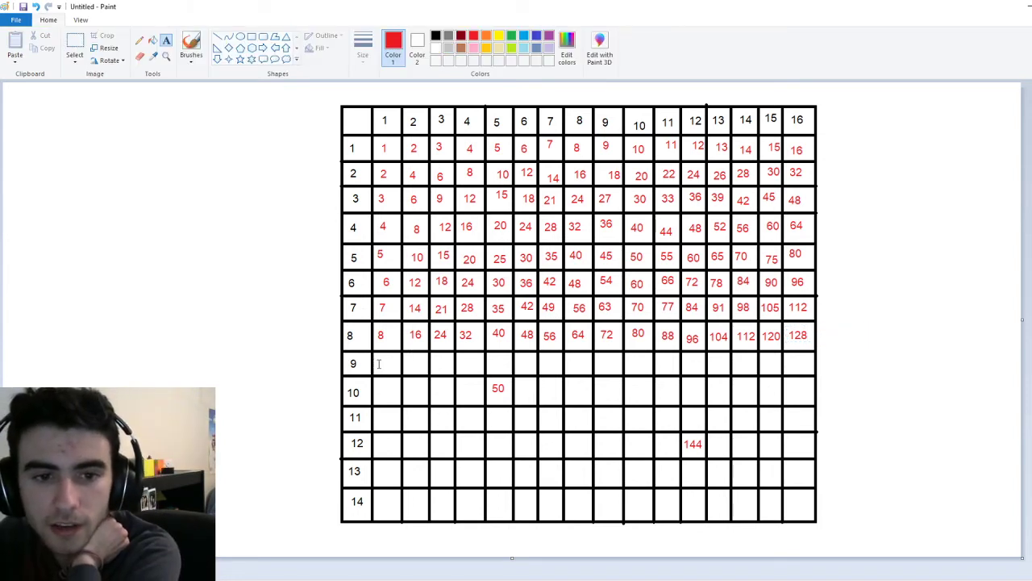
# - Enter red products 9, 18, 27, 36 and 45 in row 9's first five cells
pyautogui.click(379, 364)
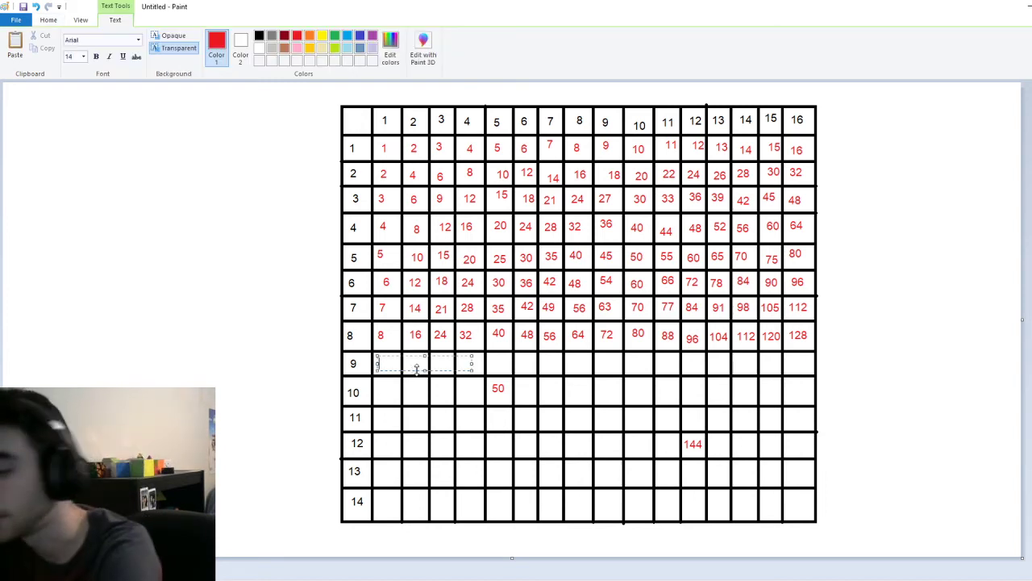
pyautogui.write('9')
pyautogui.click(405, 360)
pyautogui.click(406, 363)
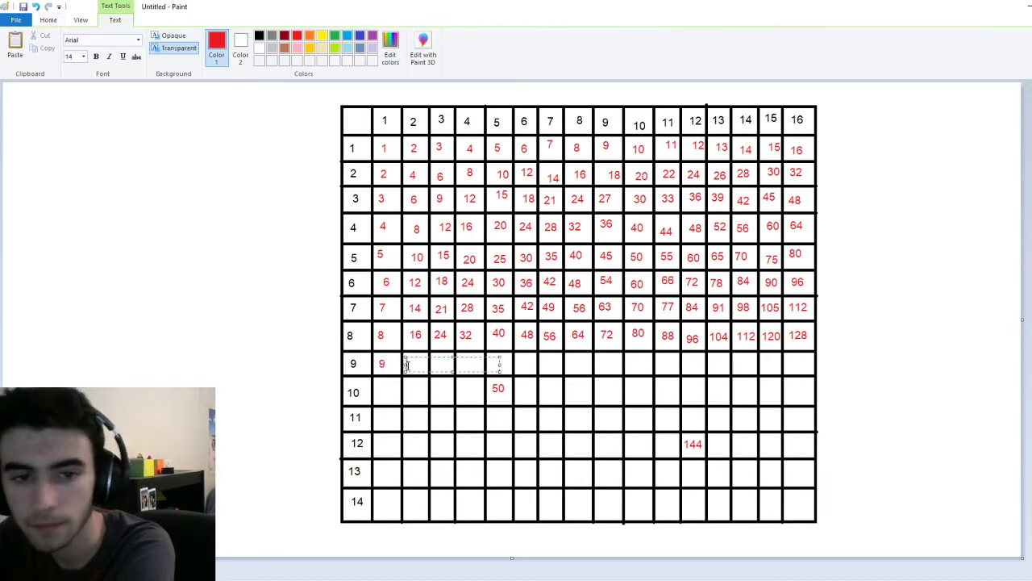
pyautogui.write('18')
pyautogui.click(440, 362)
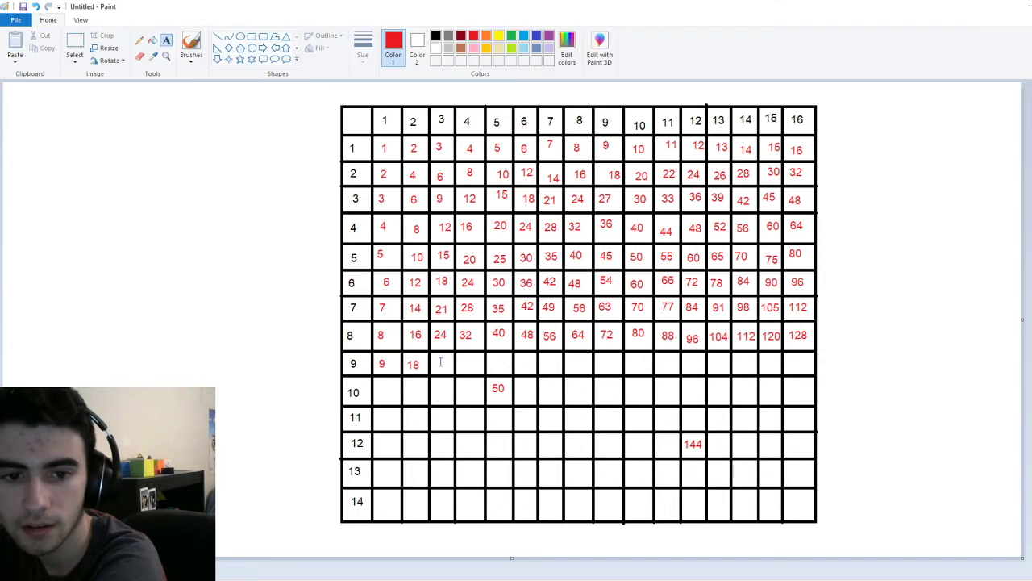
pyautogui.click(439, 362)
pyautogui.write('27')
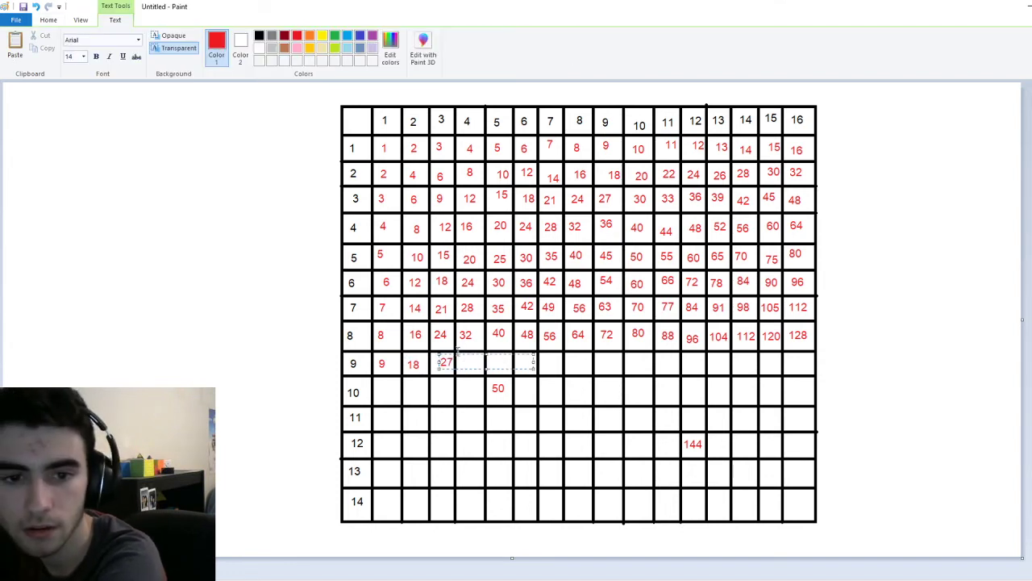
pyautogui.click(458, 350)
pyautogui.click(462, 363)
pyautogui.write('36')
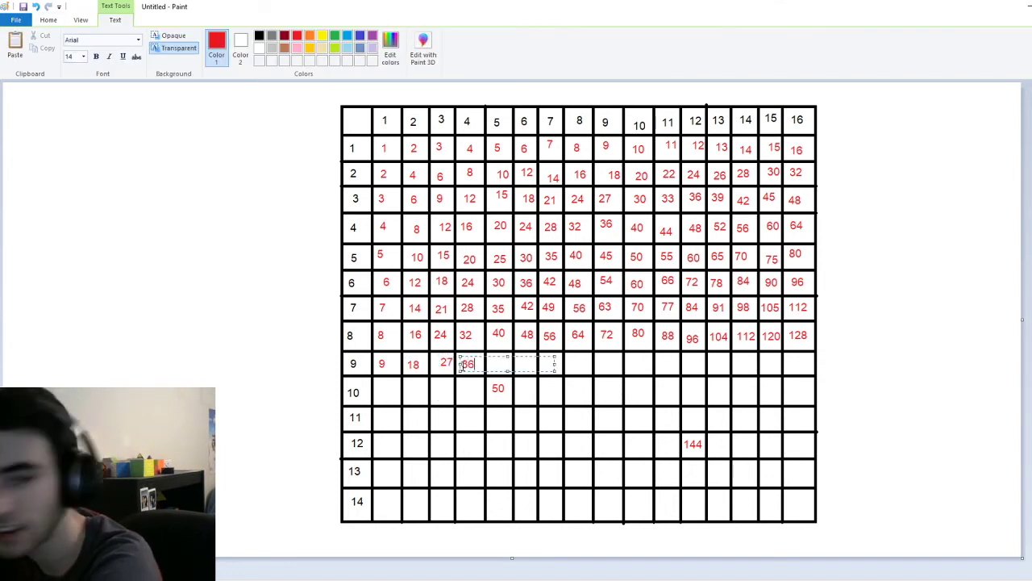
pyautogui.click(475, 403)
pyautogui.click(489, 364)
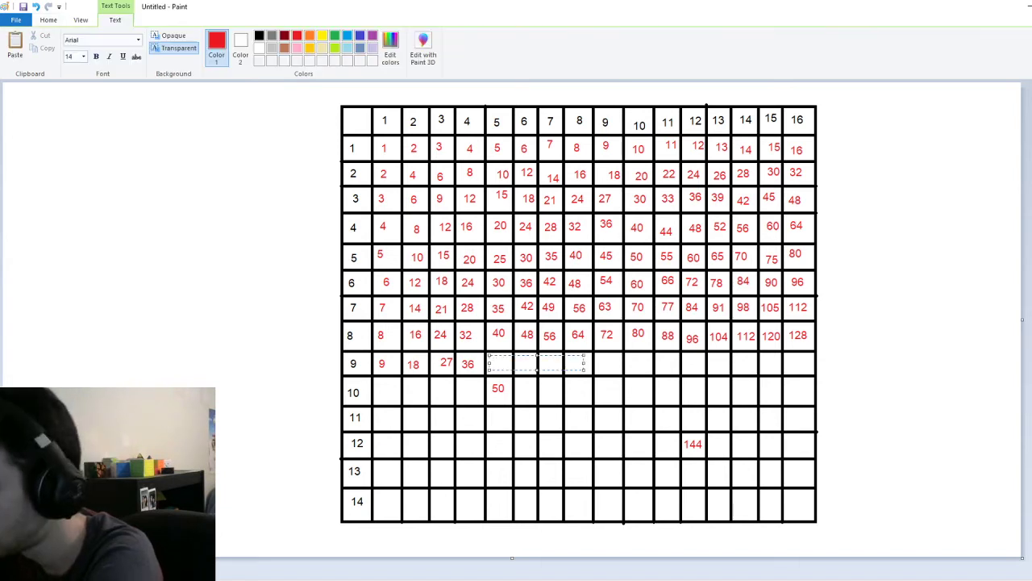
pyautogui.write('45')
pyautogui.click(509, 396)
# - Continue row 9 with 54, 63, 72, 81, 90 and 99
pyautogui.click(517, 365)
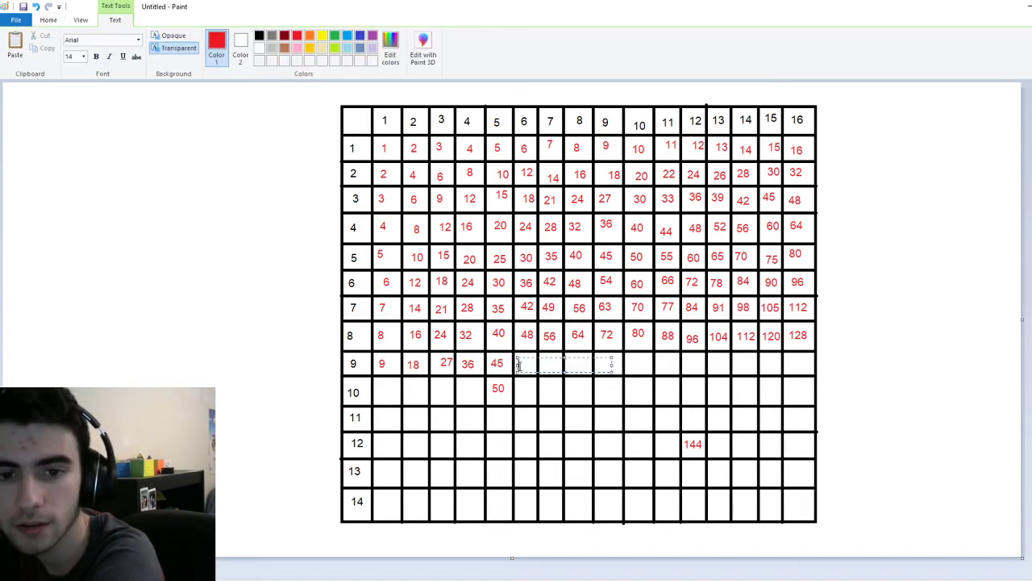
pyautogui.write('54')
pyautogui.click(530, 382)
pyautogui.click(541, 359)
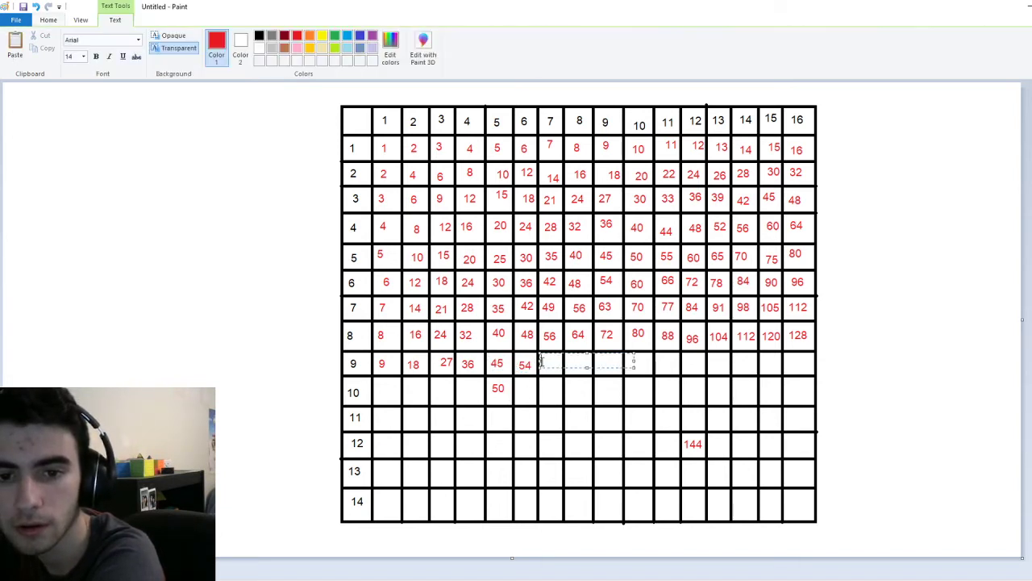
pyautogui.write('63')
pyautogui.click(556, 379)
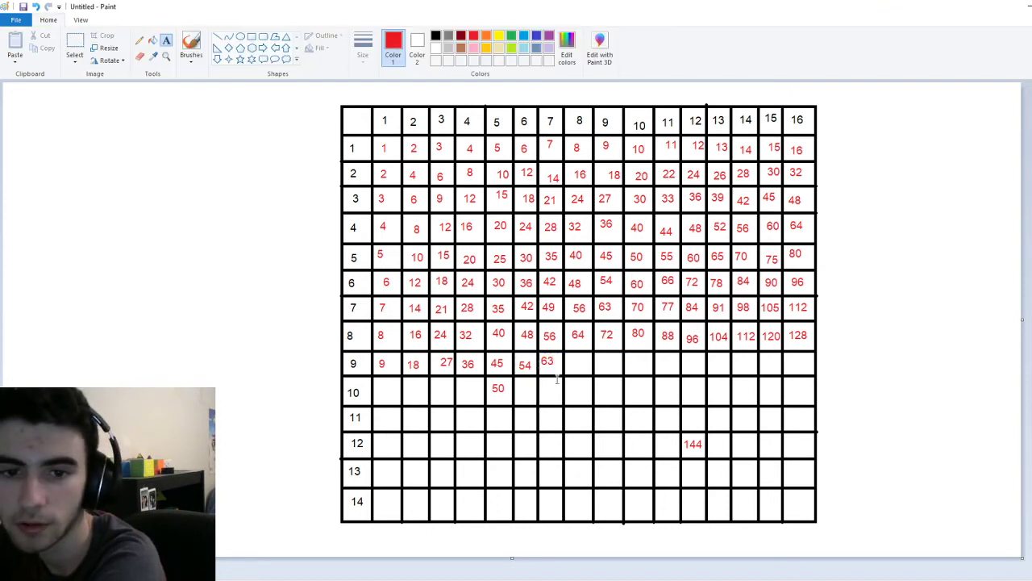
pyautogui.click(569, 365)
pyautogui.write('72')
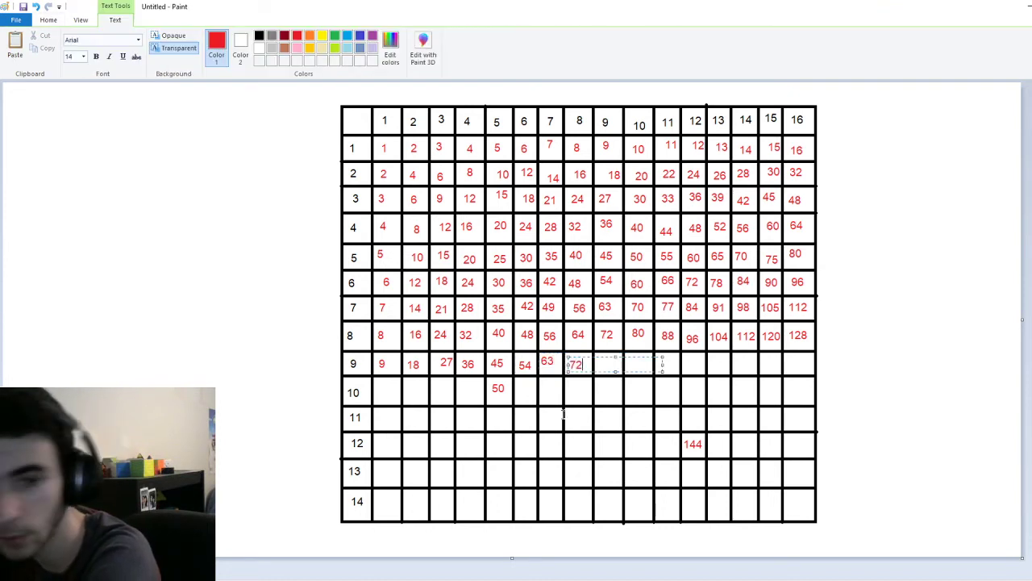
pyautogui.click(602, 365)
pyautogui.click(602, 364)
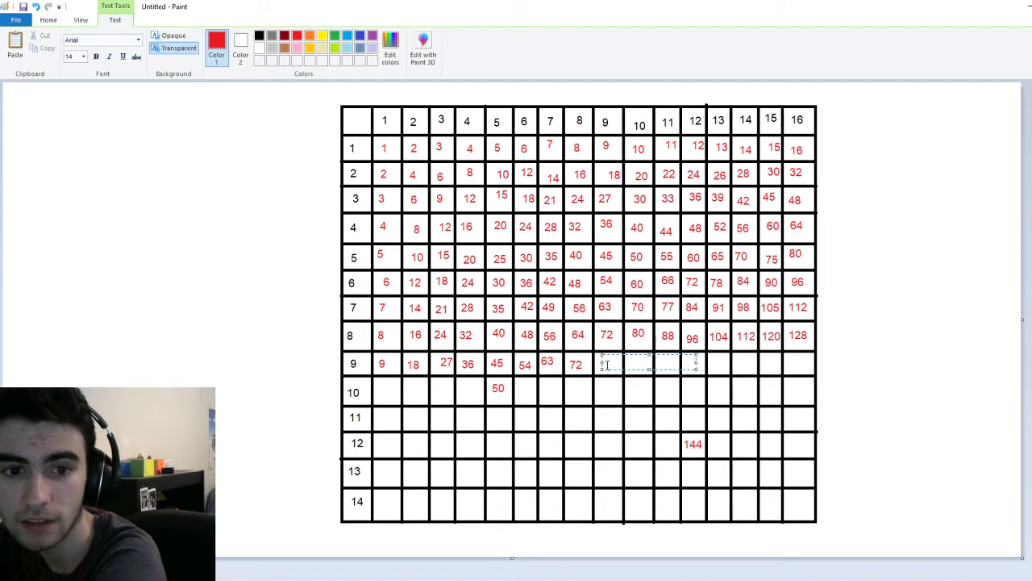
pyautogui.write('81')
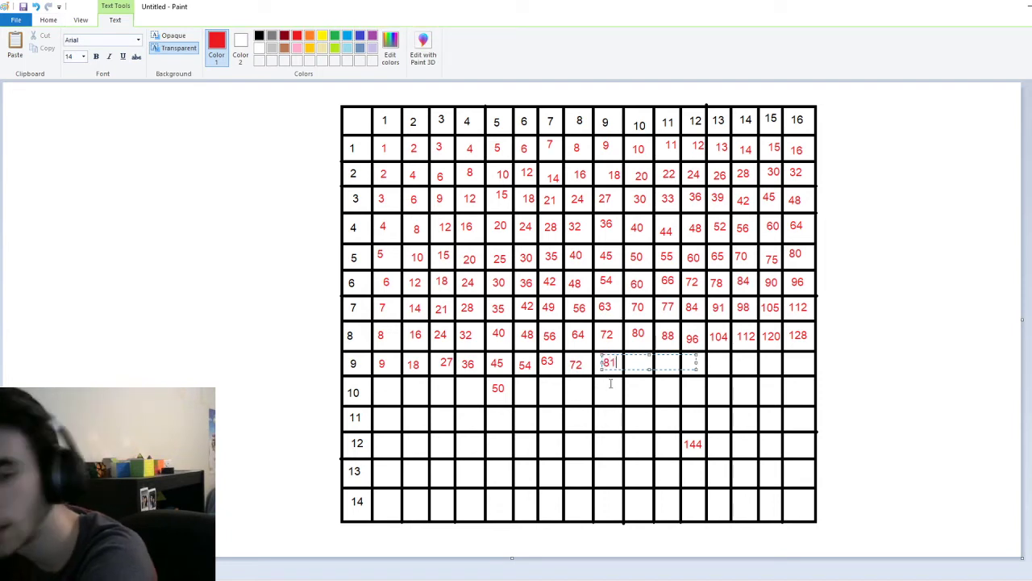
pyautogui.click(627, 365)
pyautogui.click(629, 365)
pyautogui.write('90')
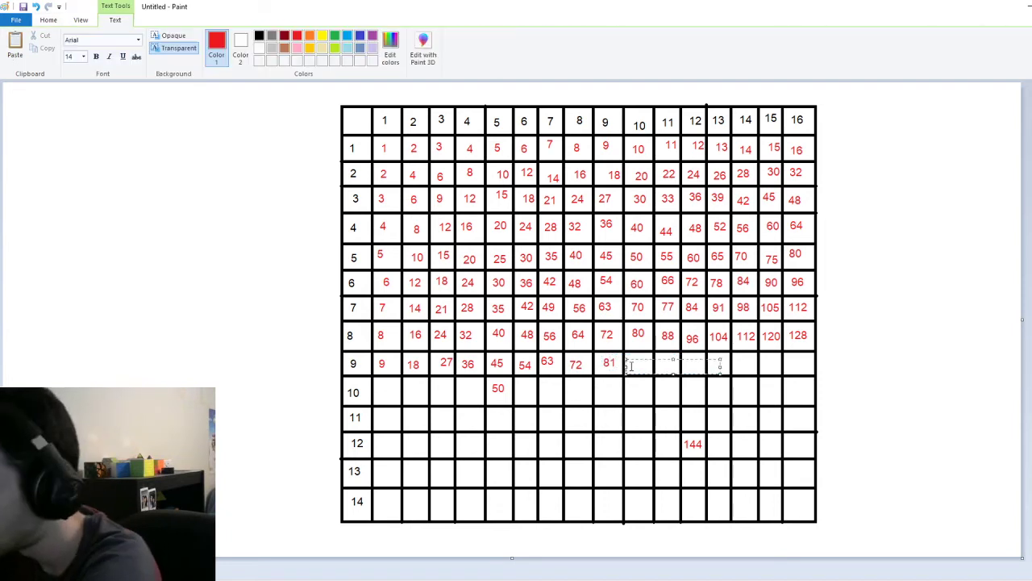
pyautogui.click(673, 376)
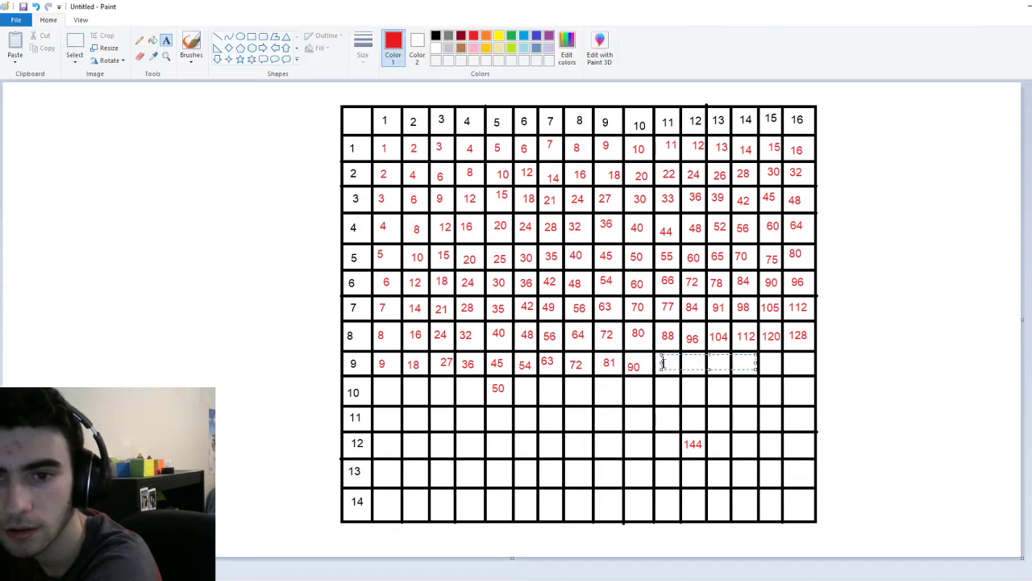
pyautogui.click(663, 362)
pyautogui.write('99')
pyautogui.click(682, 381)
# - Finish row 9 with 108, 117, 126, 135 and 144, redoing a misplaced entry
pyautogui.click(683, 367)
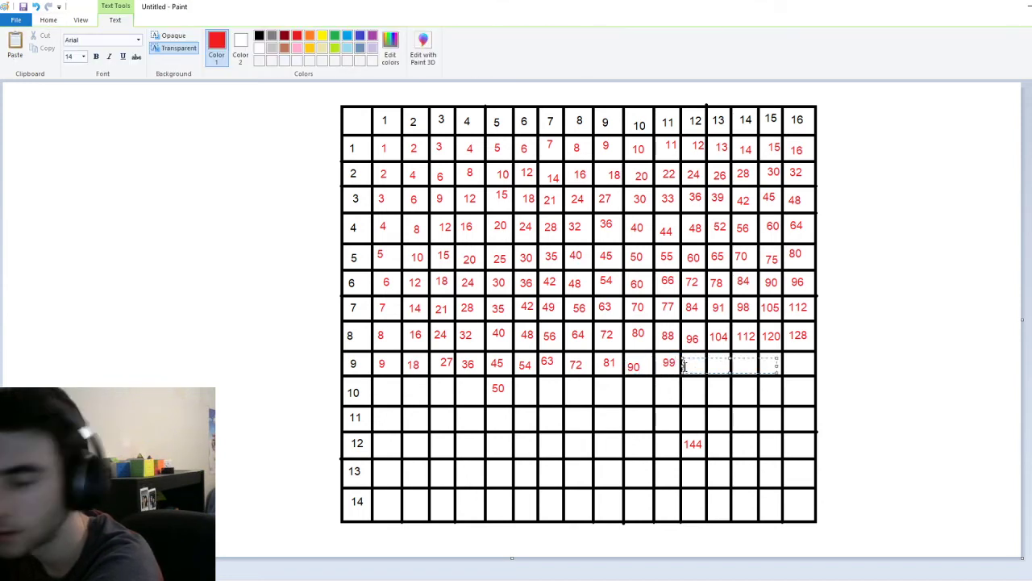
pyautogui.write('108')
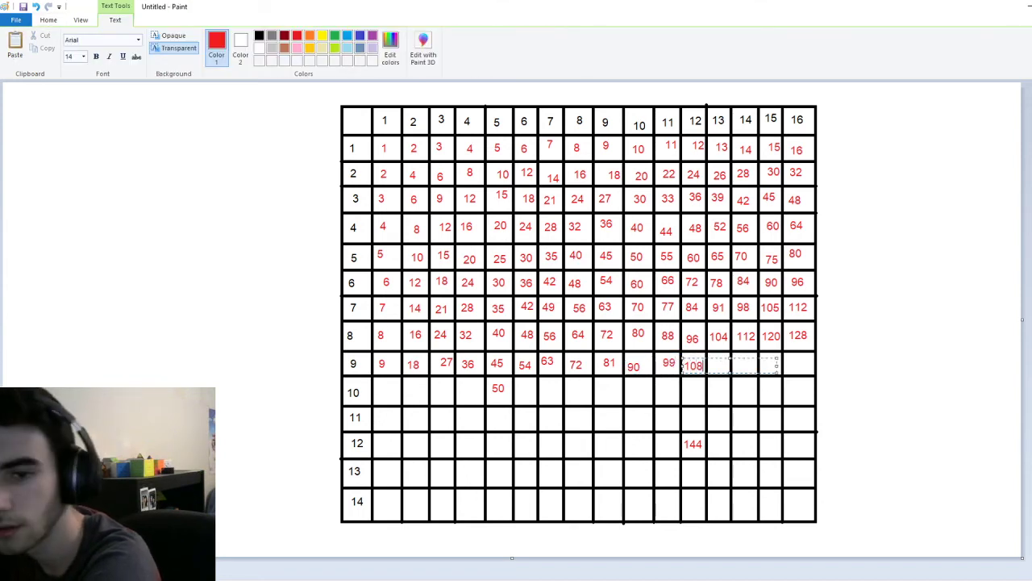
pyautogui.click(719, 383)
pyautogui.click(711, 359)
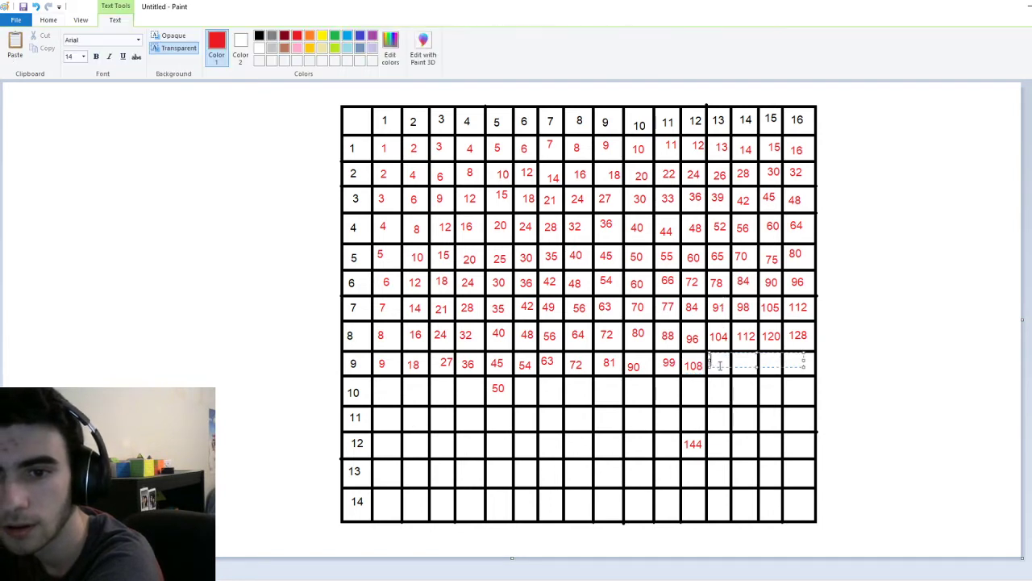
pyautogui.write('117')
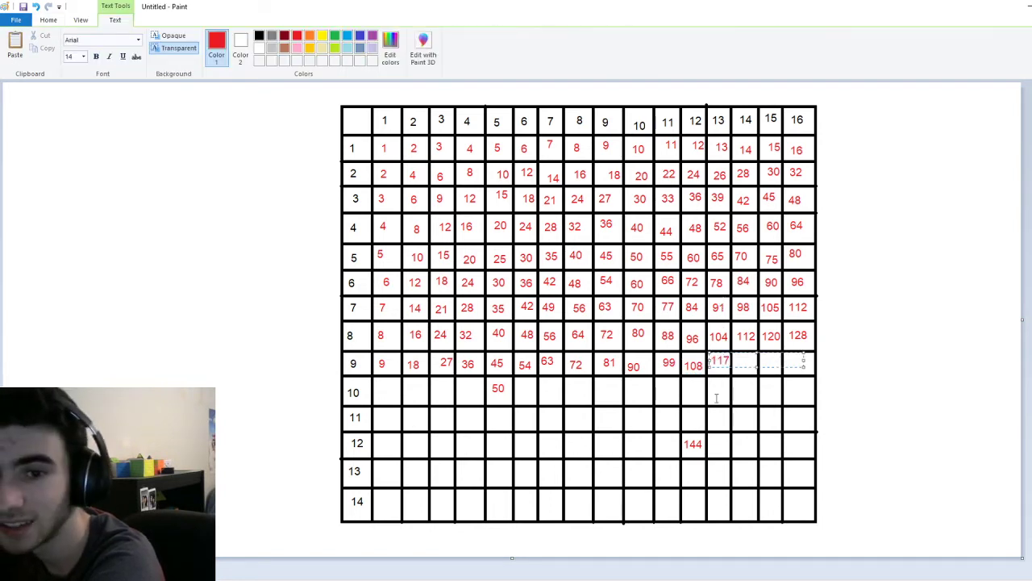
pyautogui.moveTo(746, 352); pyautogui.dragTo(742, 358)
pyautogui.click(752, 403)
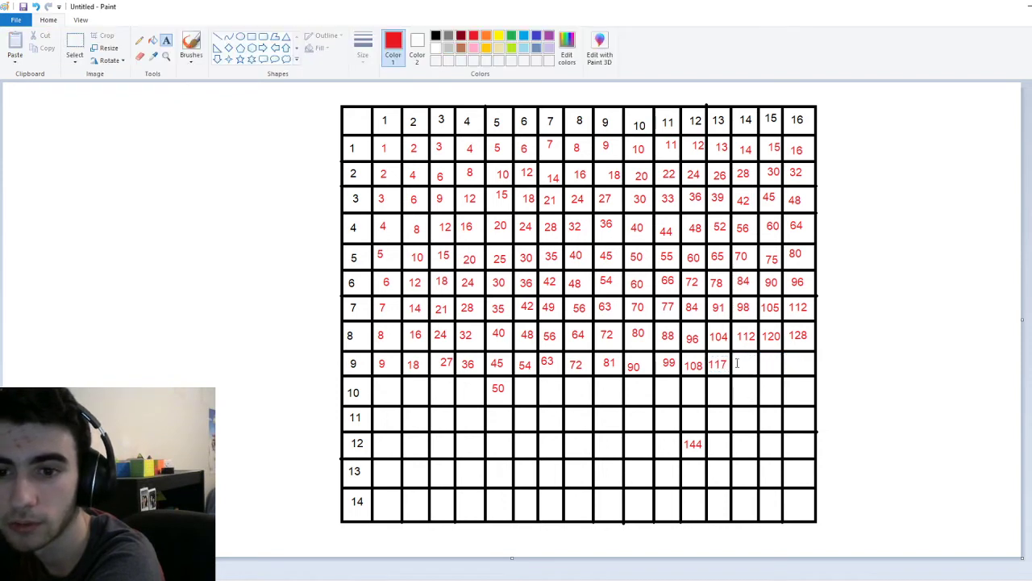
pyautogui.click(735, 364)
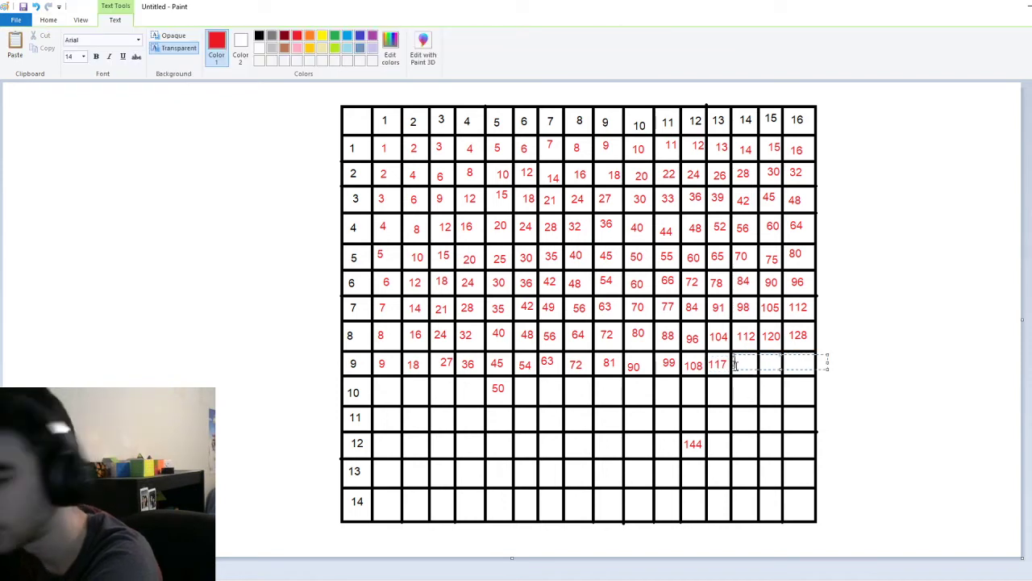
pyautogui.write('126')
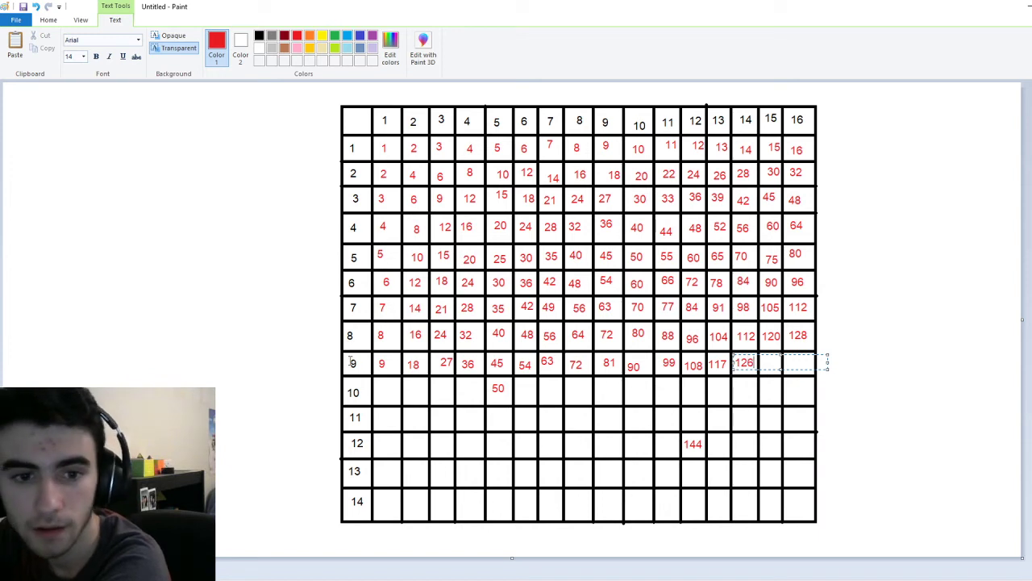
pyautogui.click(766, 369)
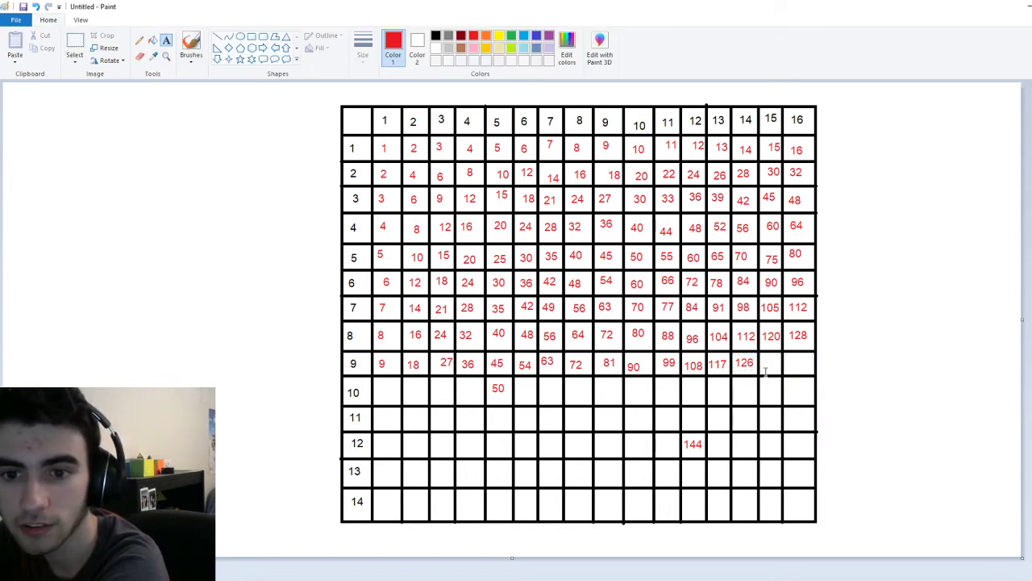
pyautogui.click(762, 360)
pyautogui.write('135')
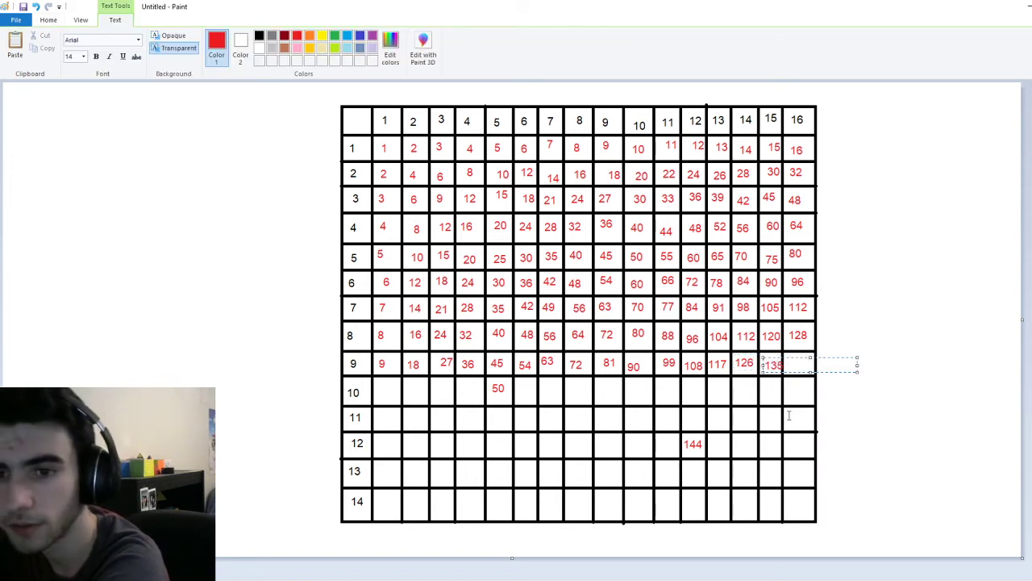
pyautogui.press('Escape')
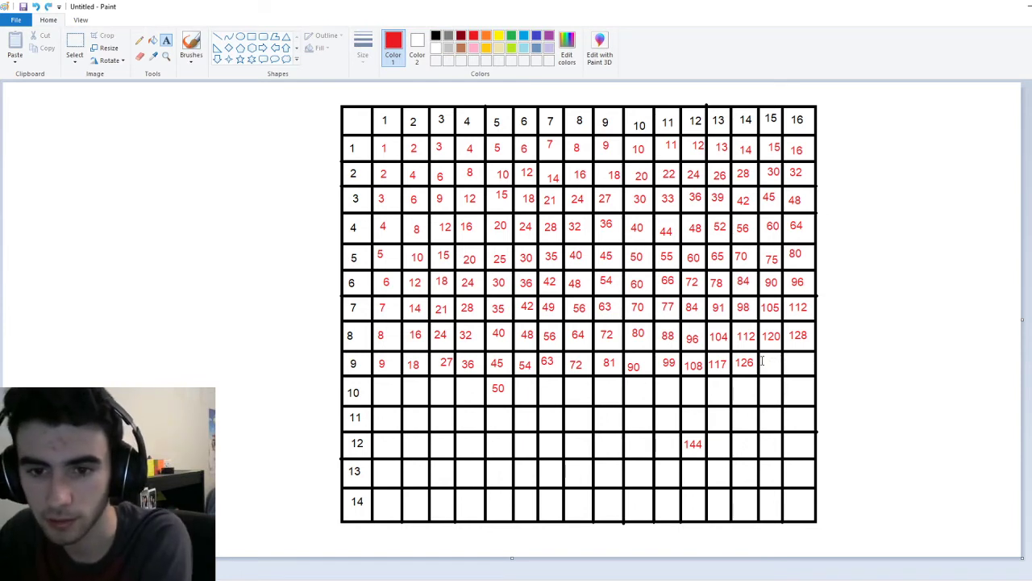
pyautogui.click(763, 363)
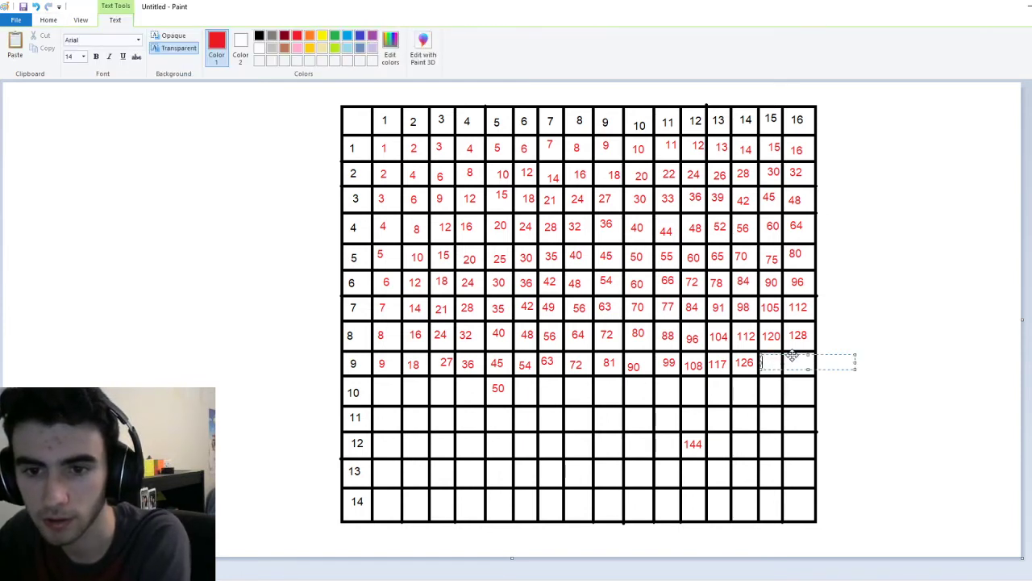
pyautogui.write('135')
pyautogui.click(805, 411)
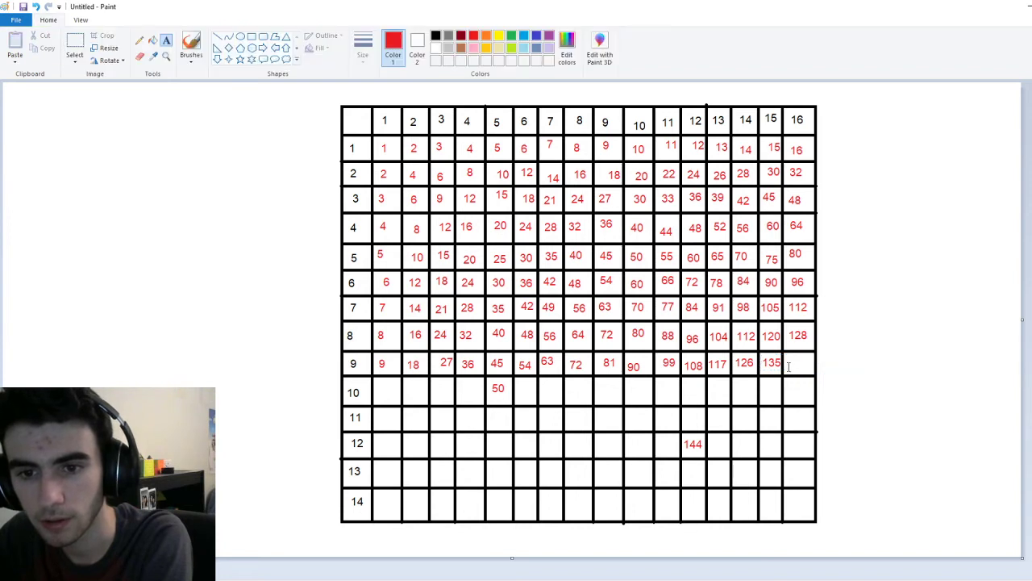
pyautogui.click(787, 356)
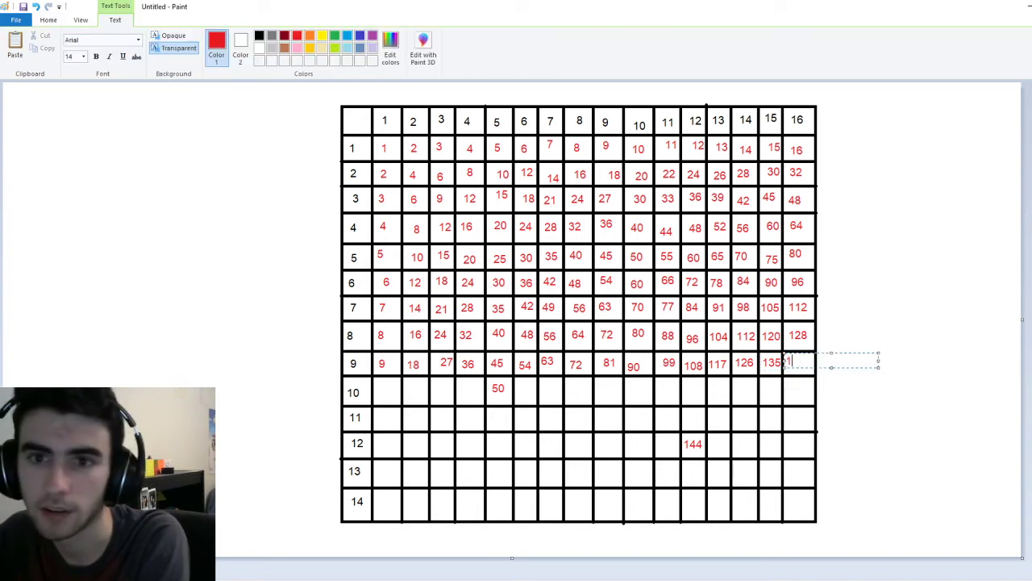
pyautogui.write('144')
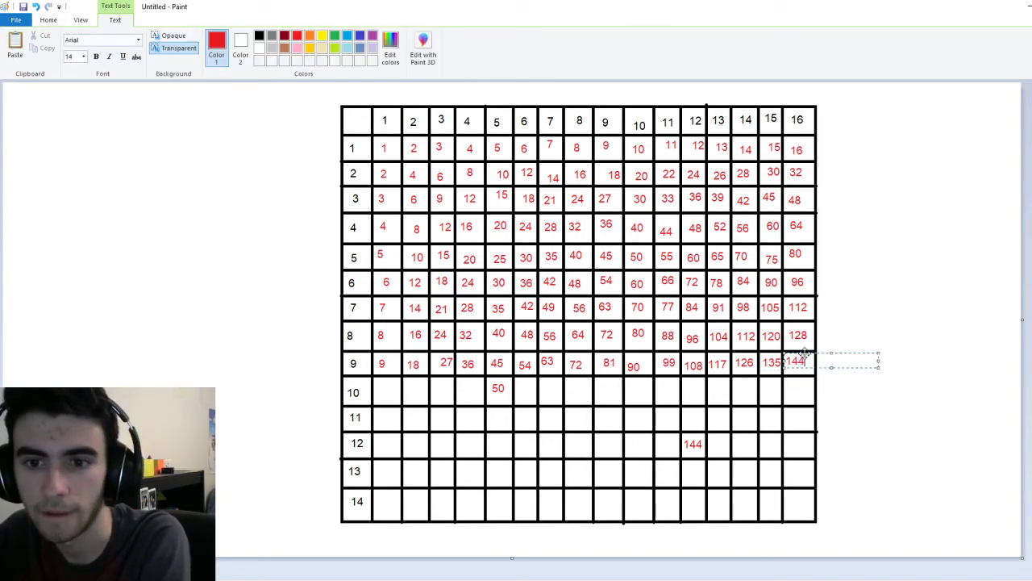
pyautogui.moveTo(805, 353); pyautogui.dragTo(810, 356)
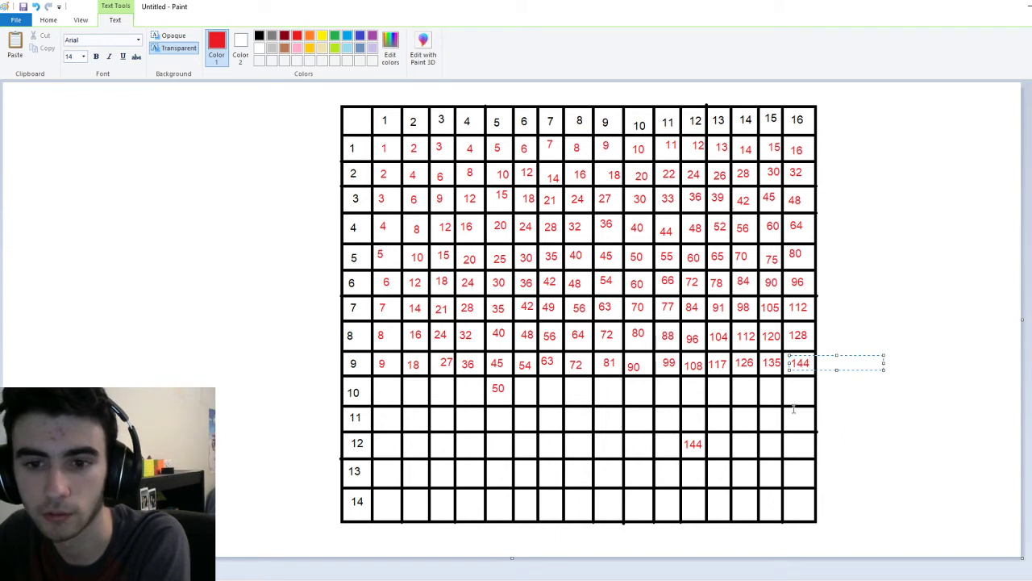
pyautogui.click(795, 409)
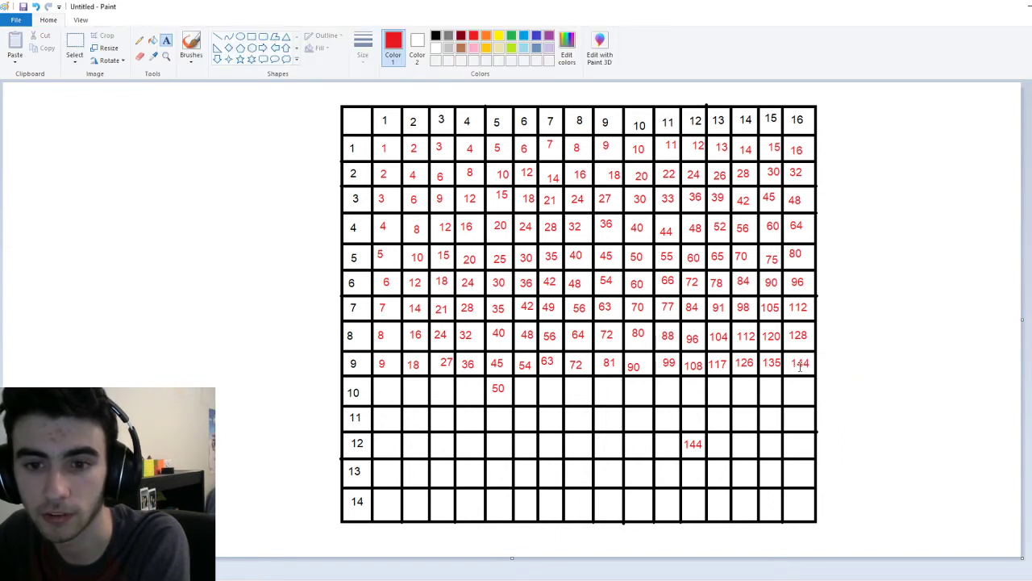
# - Enter the red products 10, 20, 30 and 40 in row 10, columns 1–4
pyautogui.click(376, 391)
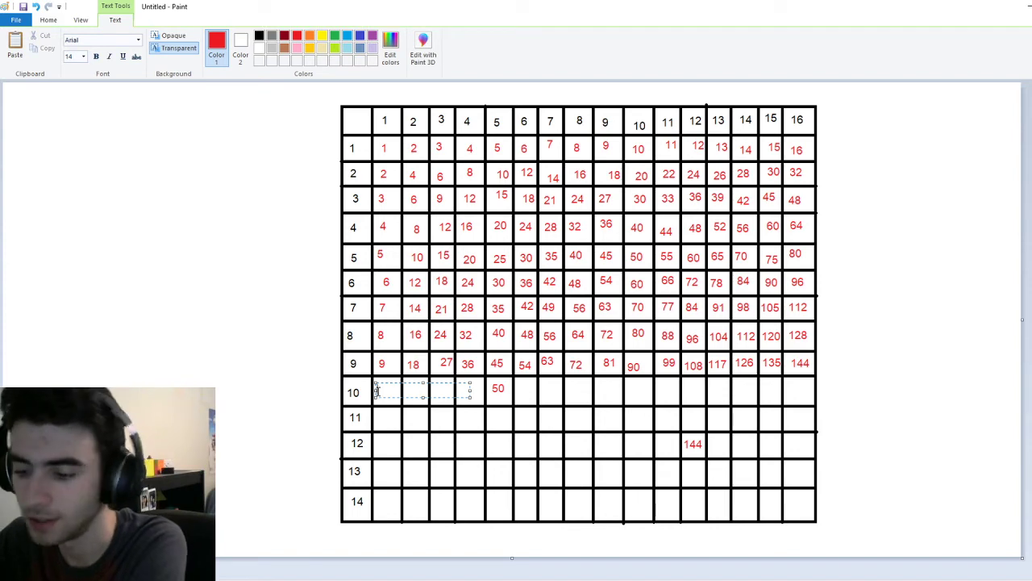
pyautogui.write('10')
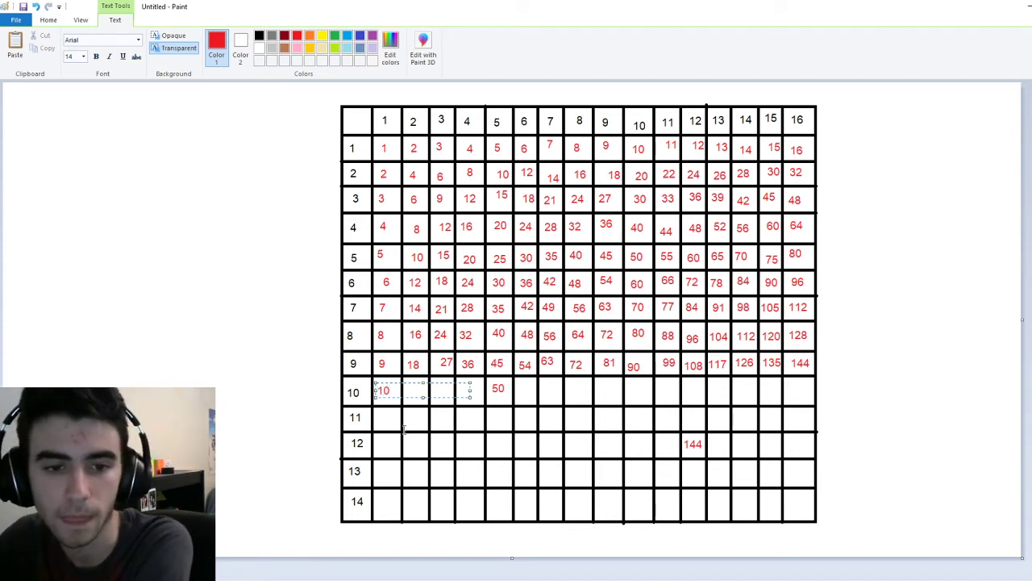
pyautogui.click(405, 386)
pyautogui.click(405, 386)
pyautogui.write('20')
pyautogui.click(434, 385)
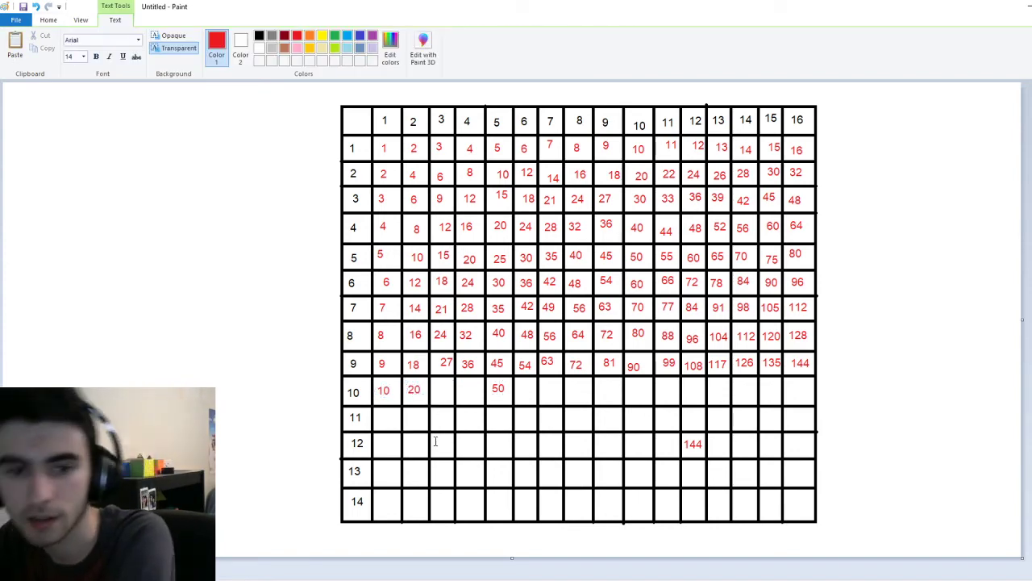
pyautogui.click(435, 386)
pyautogui.write('3')
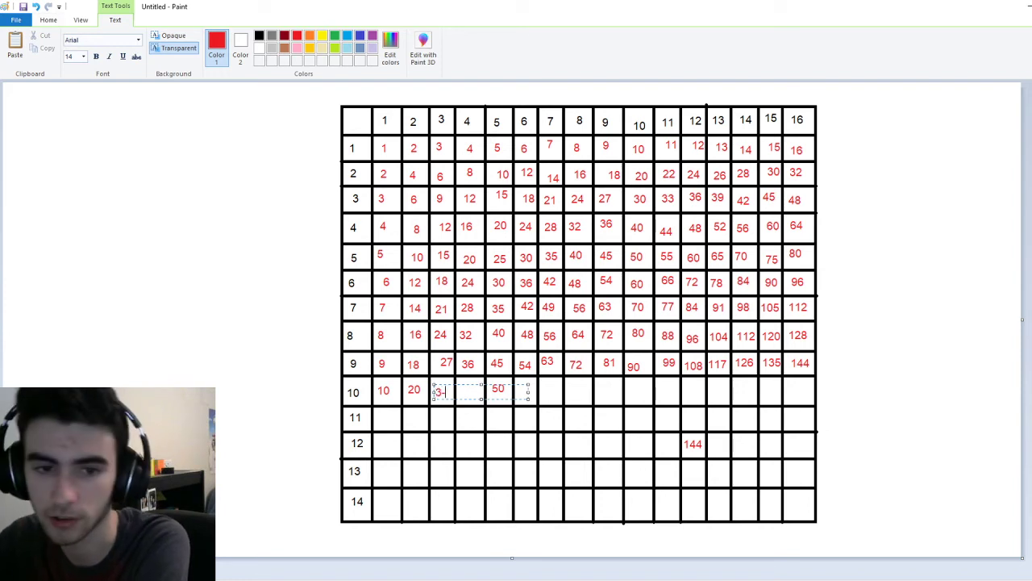
pyautogui.write('0')
pyautogui.click(472, 444)
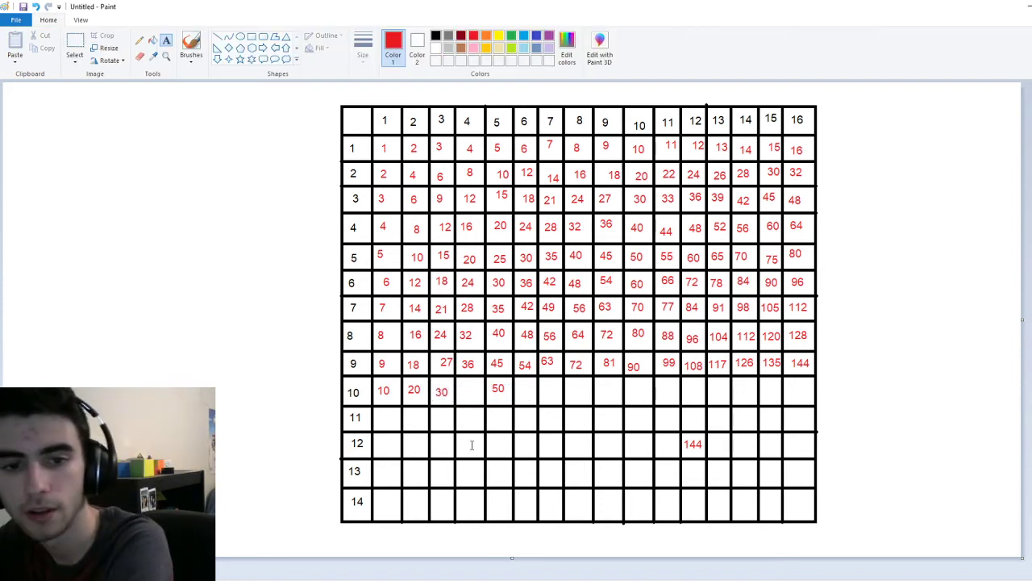
pyautogui.click(459, 387)
pyautogui.write('40')
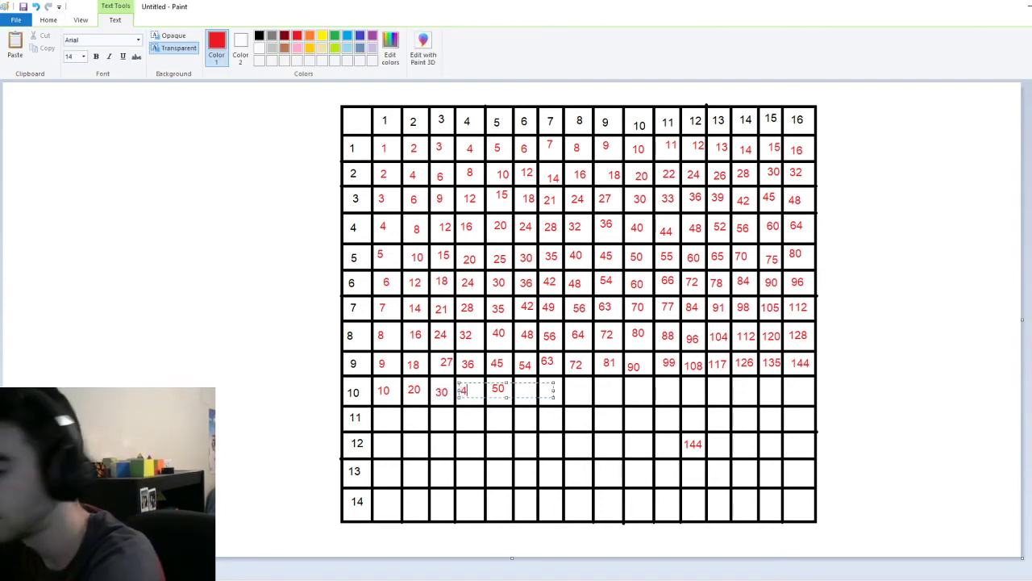
pyautogui.click(509, 421)
# - Add 60, 70, 80, 90 and 100 to row 10, columns 6–10
pyautogui.click(520, 389)
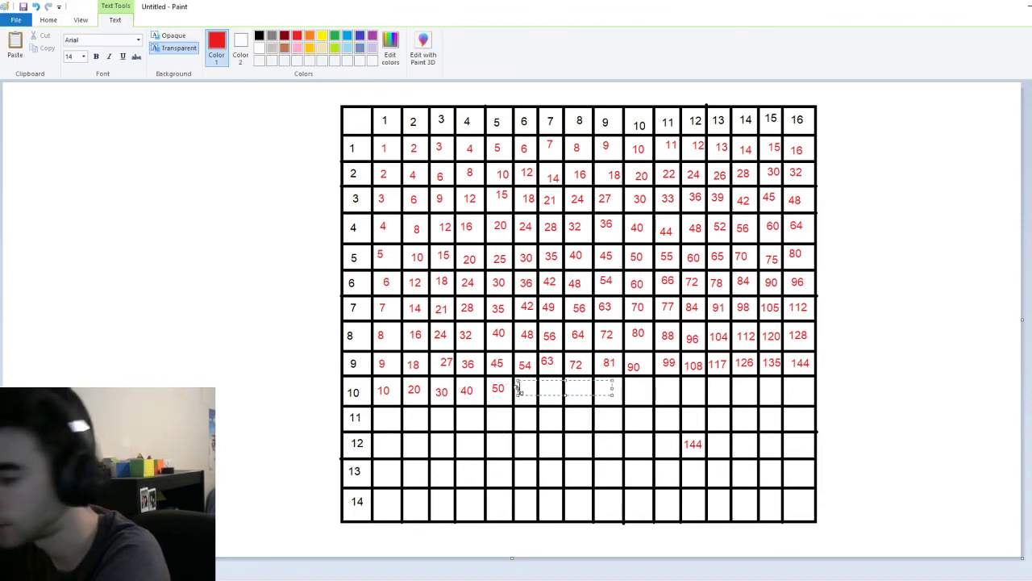
pyautogui.write('60')
pyautogui.click(540, 400)
pyautogui.click(540, 382)
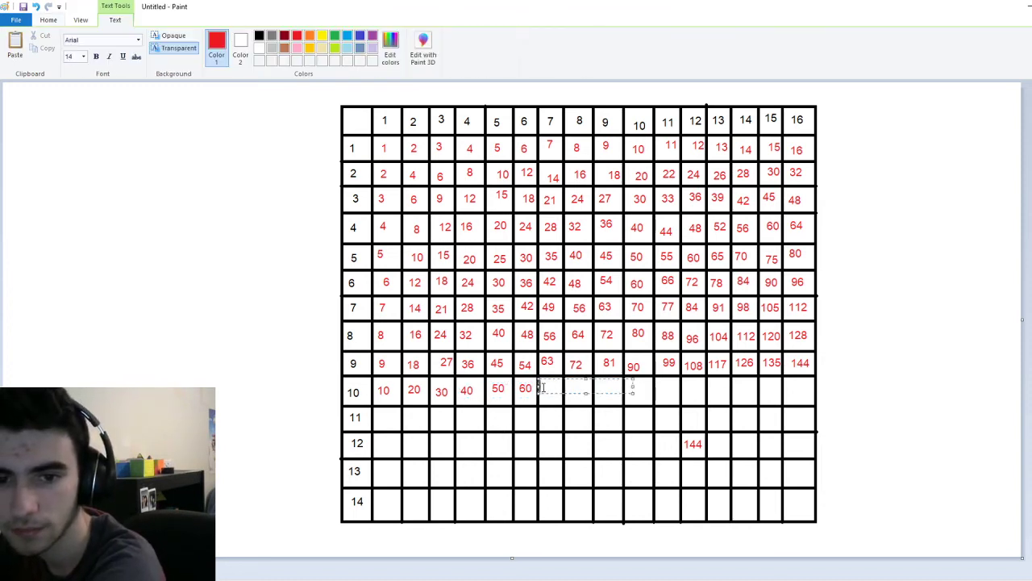
pyautogui.write('70')
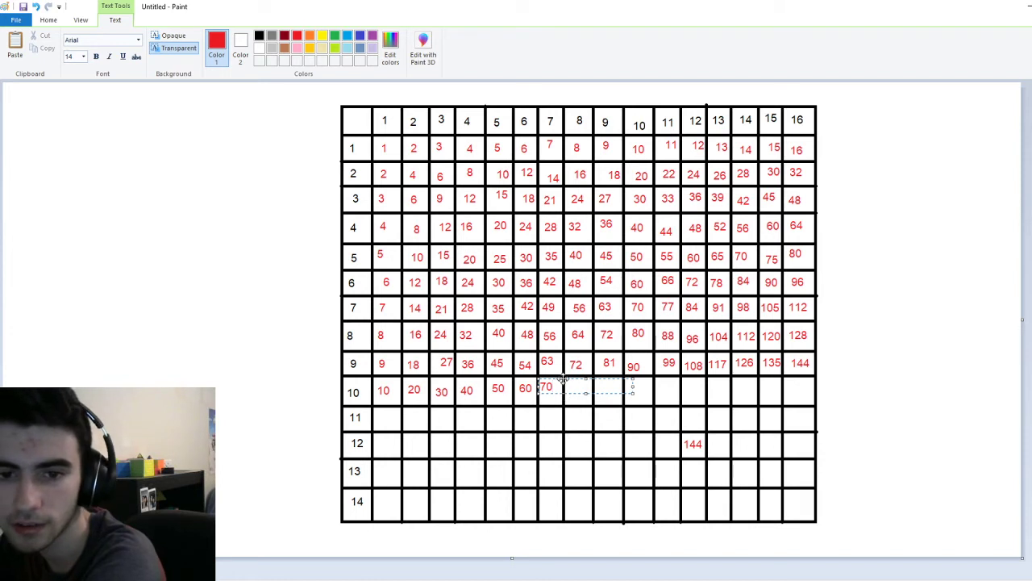
pyautogui.click(589, 440)
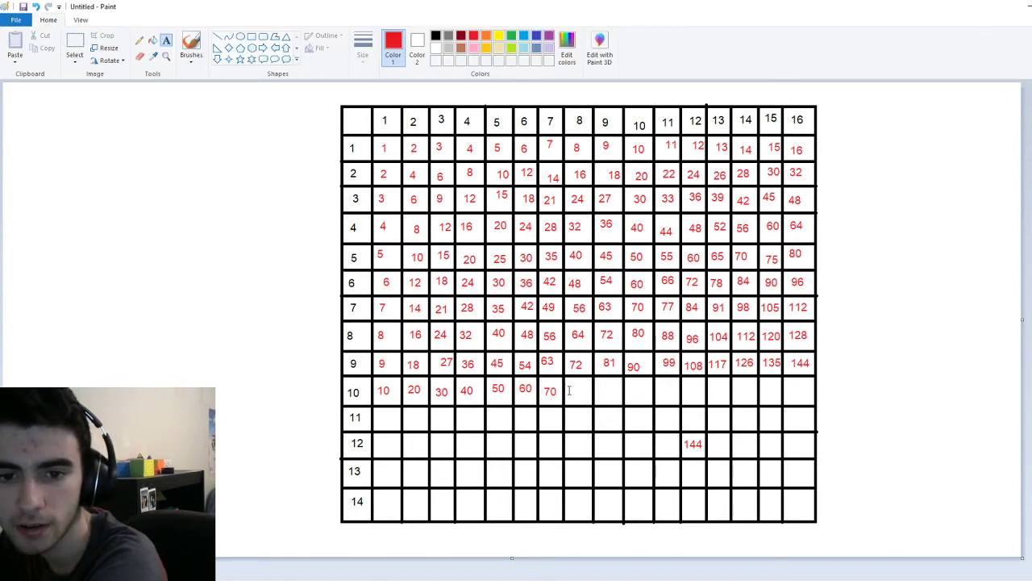
pyautogui.click(569, 390)
pyautogui.write('80')
pyautogui.click(595, 443)
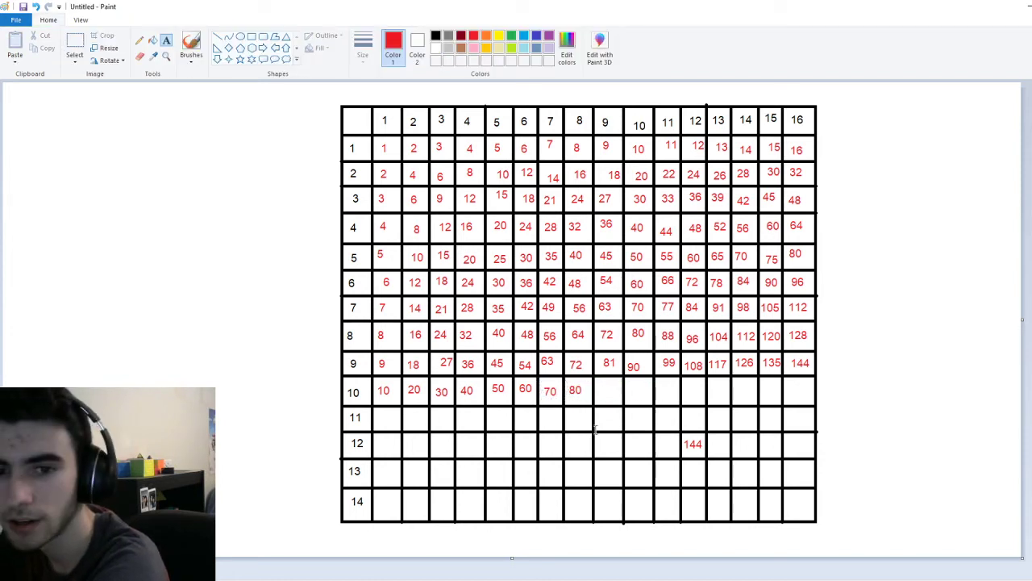
pyautogui.click(598, 390)
pyautogui.write('90')
pyautogui.click(636, 438)
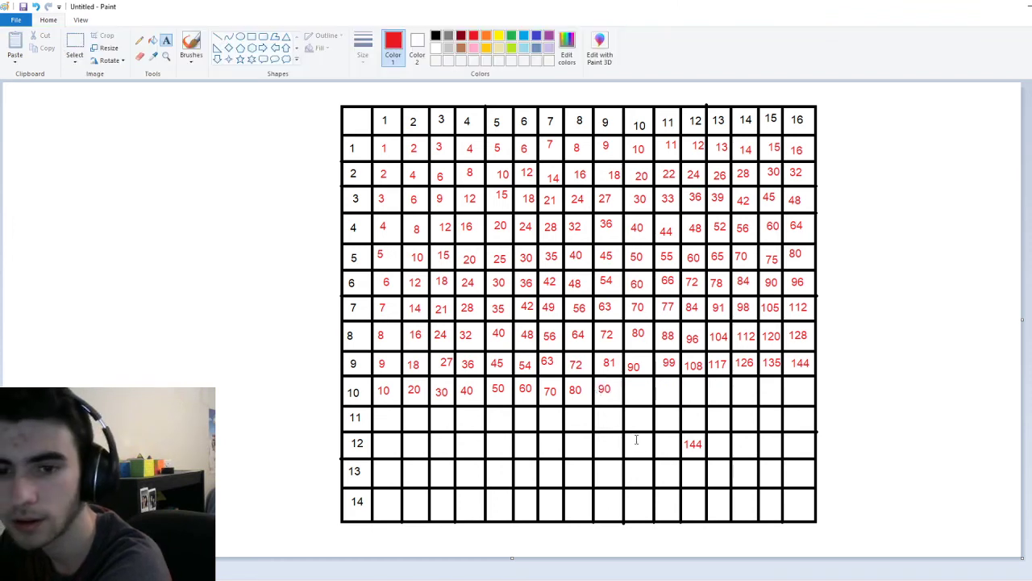
pyautogui.click(628, 391)
pyautogui.write('100')
pyautogui.click(657, 409)
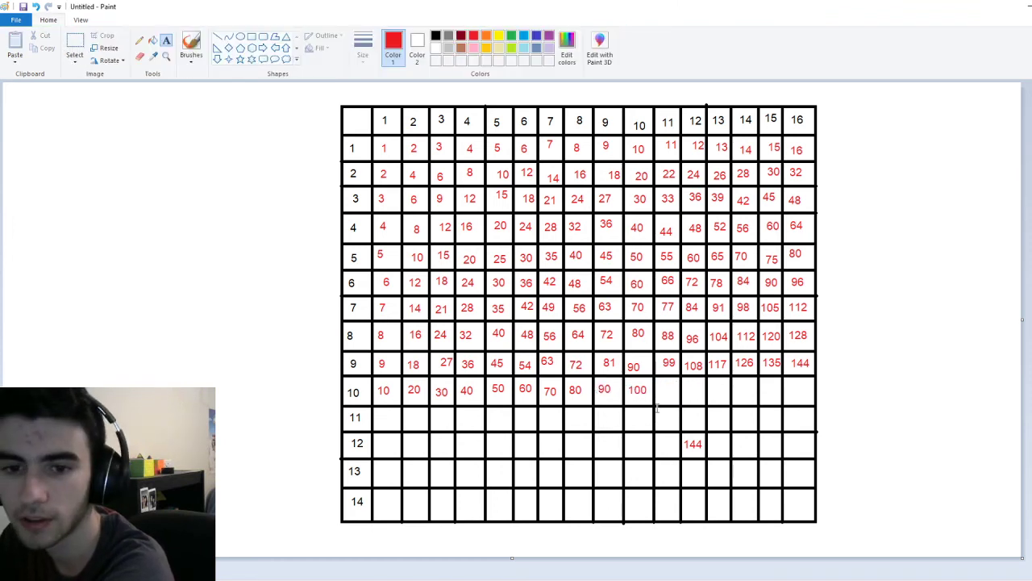
# - Add 110, 120, 130 and 140 to row 10, columns 11–14
pyautogui.click(655, 387)
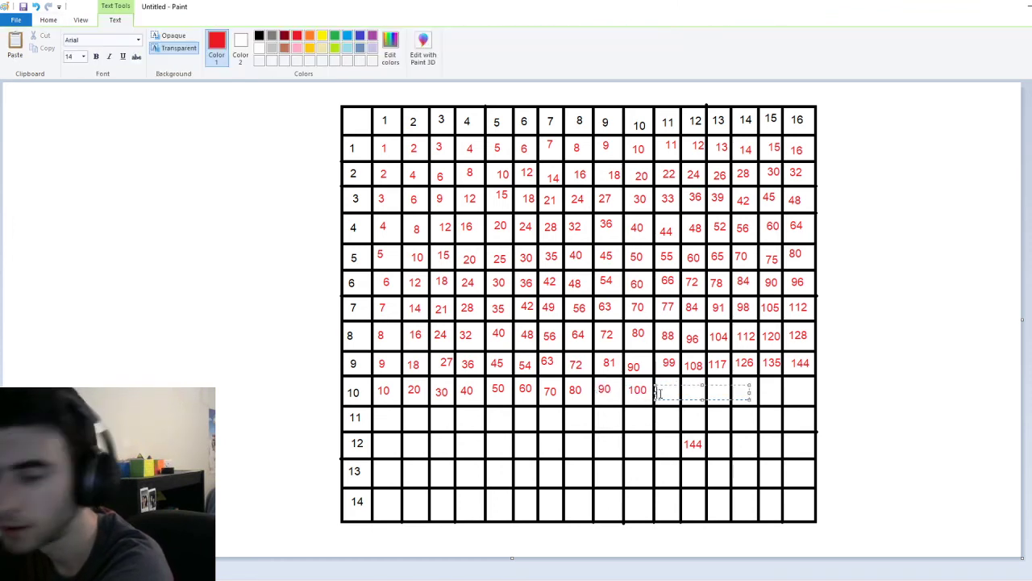
pyautogui.write('110')
pyautogui.click(677, 426)
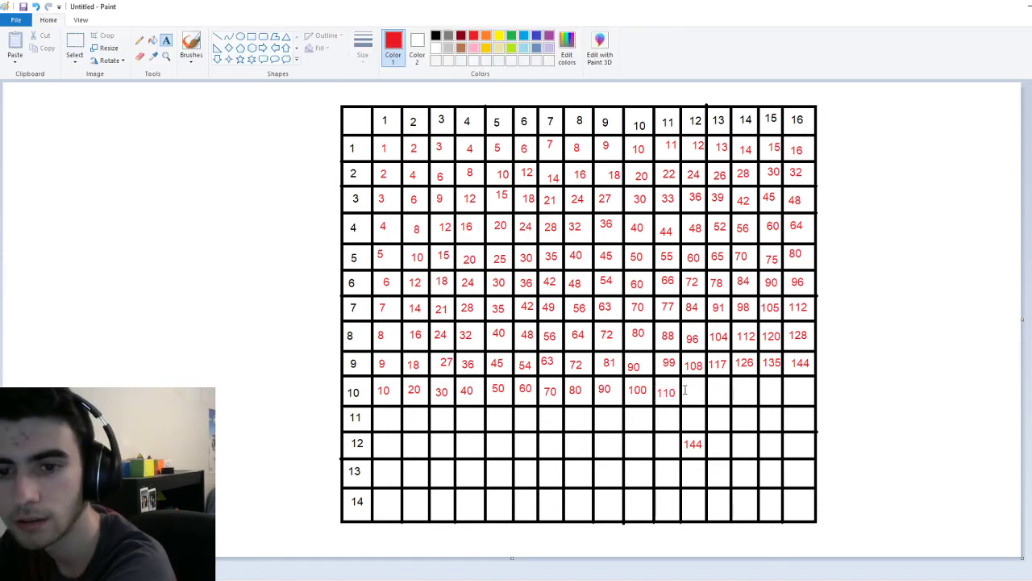
pyautogui.click(684, 388)
pyautogui.write('120')
pyautogui.click(710, 418)
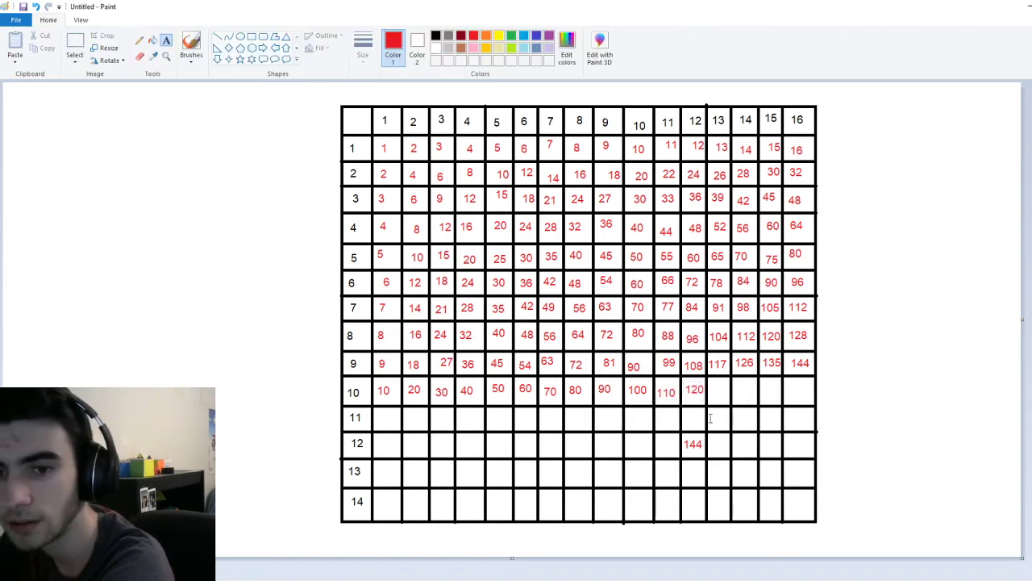
pyautogui.click(709, 388)
pyautogui.write('130')
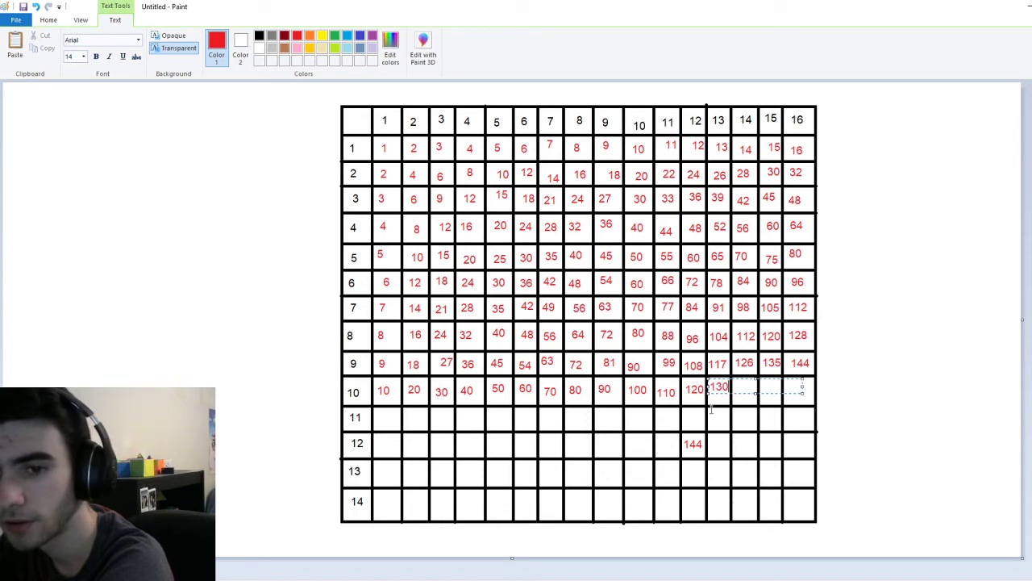
pyautogui.click(735, 415)
pyautogui.click(735, 392)
pyautogui.write('140')
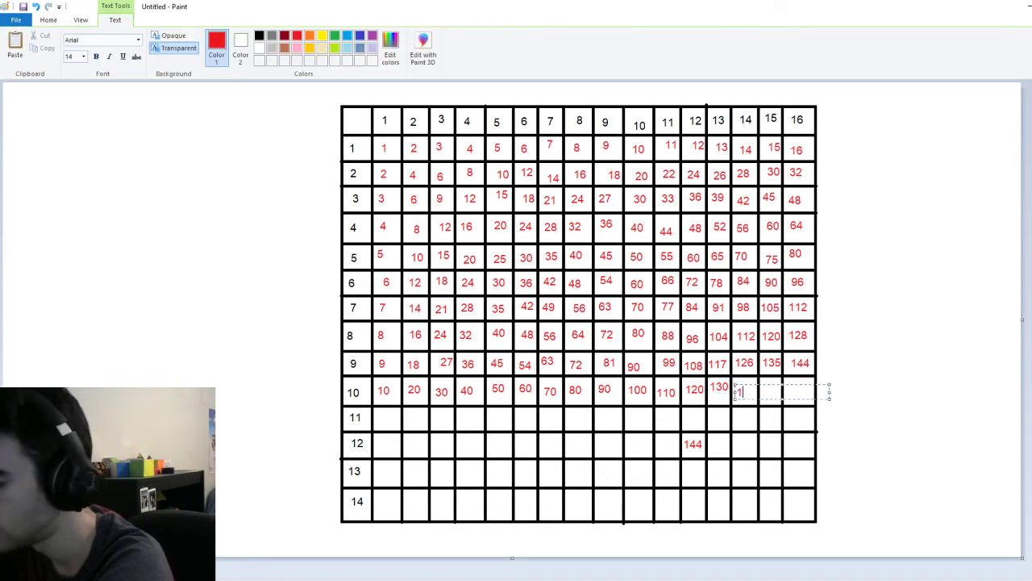
pyautogui.click(749, 440)
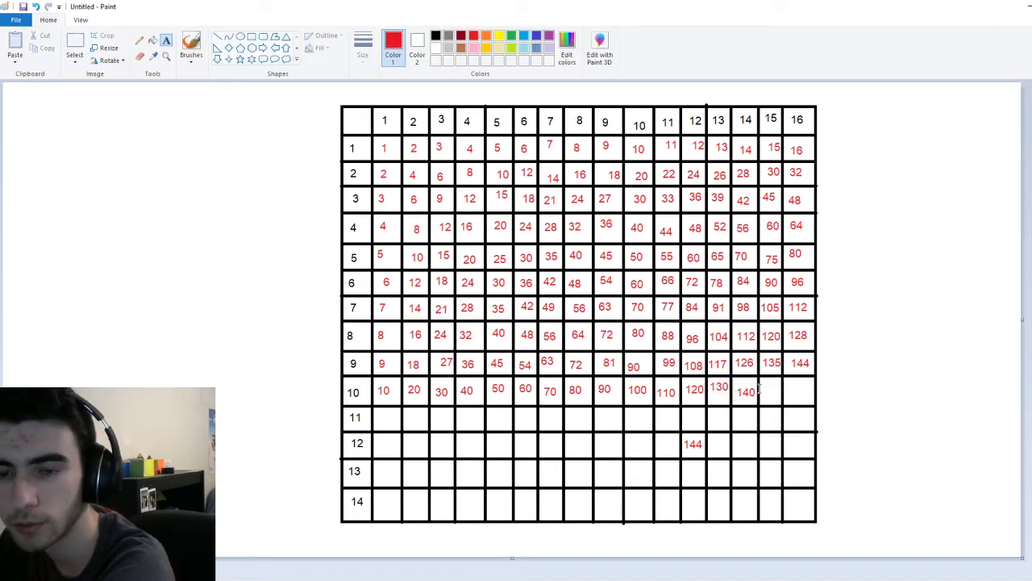
# - Finish row 10 with 150 and 160 in the last two columns
pyautogui.click(762, 390)
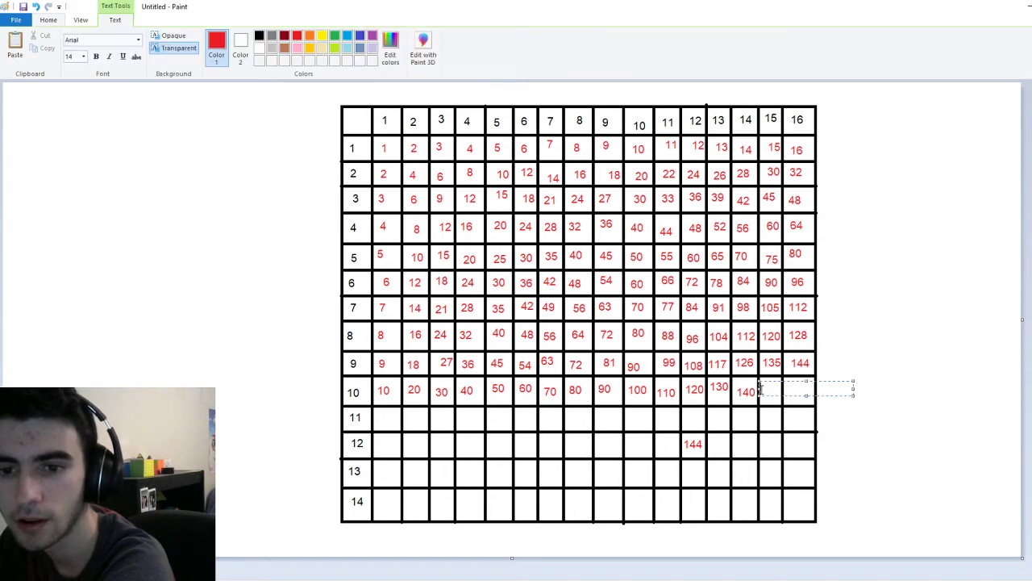
pyautogui.write('150')
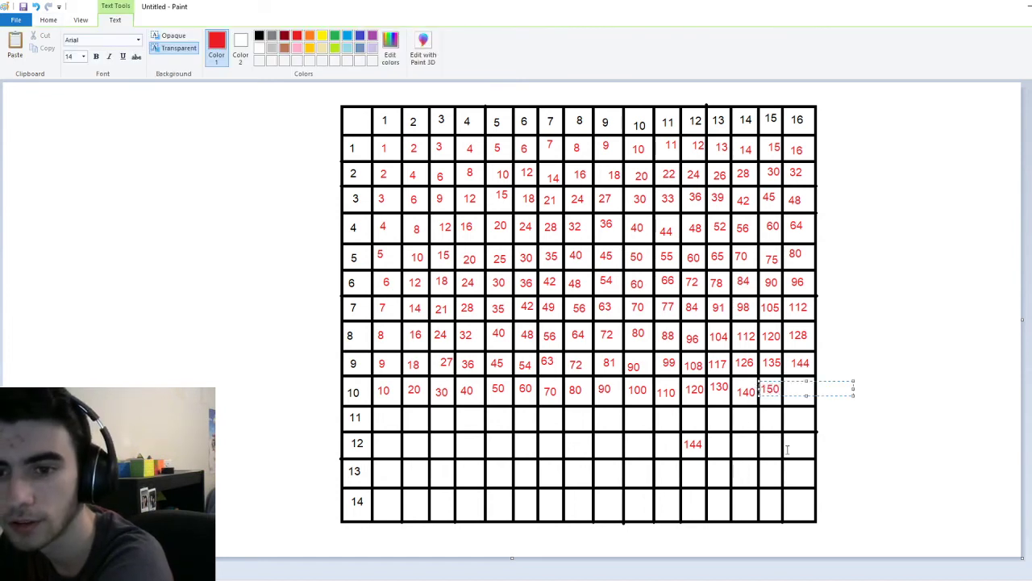
pyautogui.click(786, 436)
pyautogui.click(784, 390)
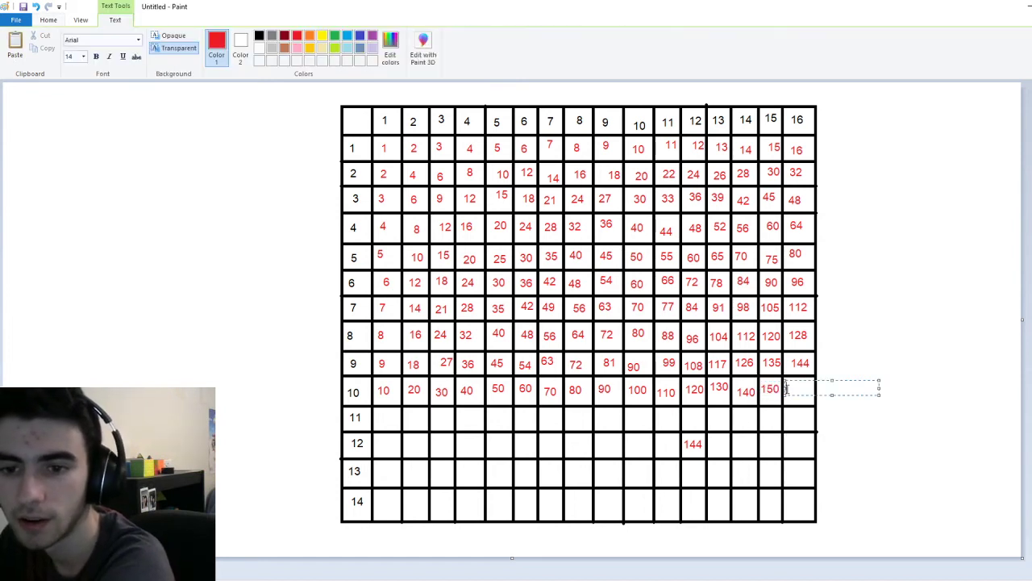
pyautogui.write('160')
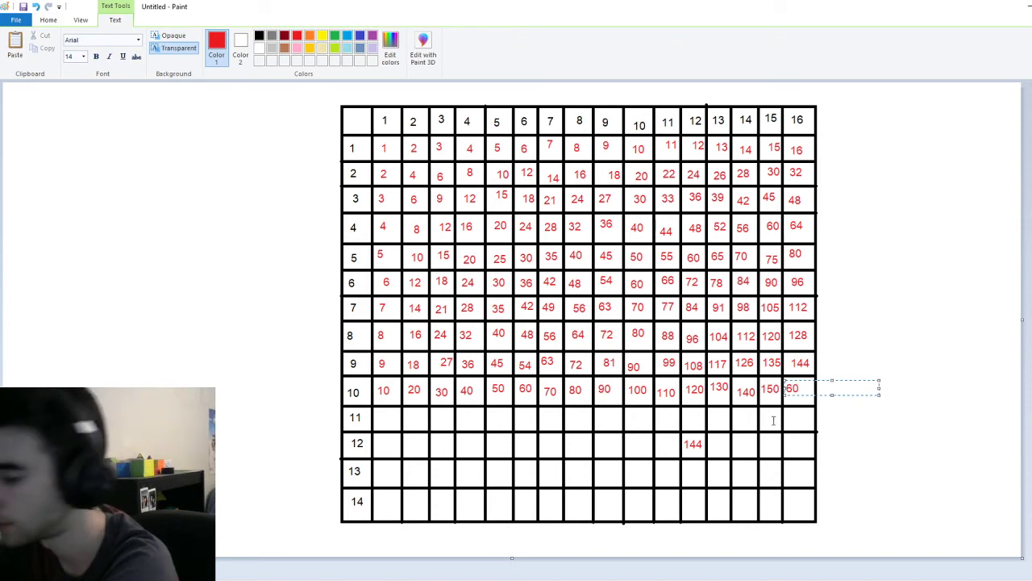
pyautogui.press('BackSpace')
pyautogui.press('BackSpace')
pyautogui.press('BackSpace')
pyautogui.write('160')
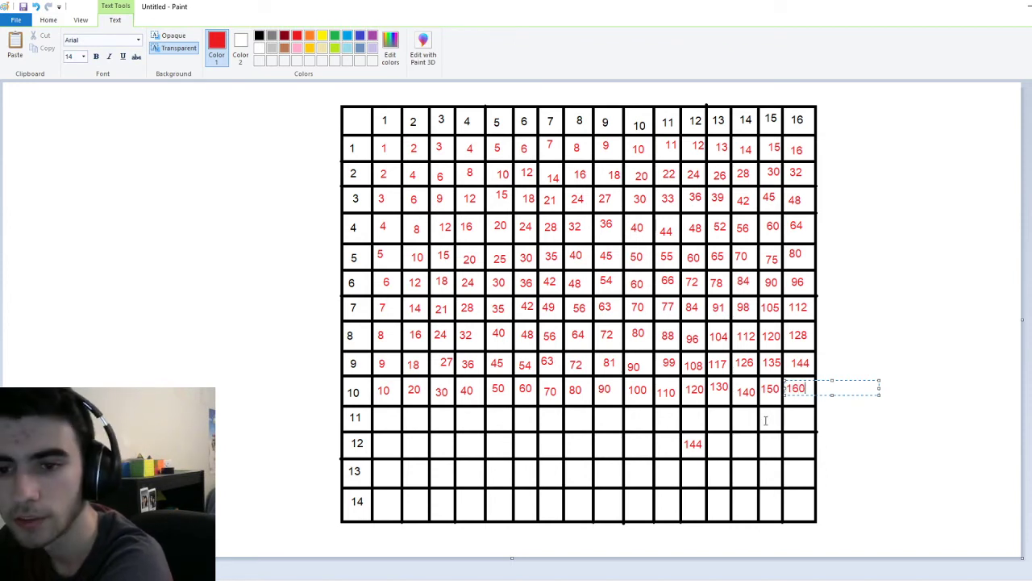
pyautogui.click(492, 414)
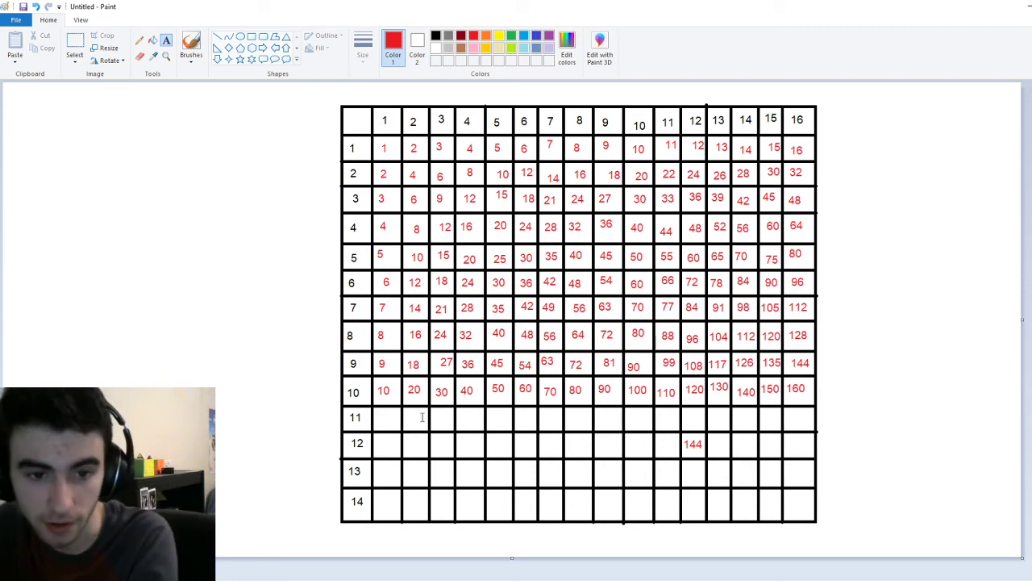
# - Enter the red products 11, 22, 33 and 44 in row 11, columns 1–4
pyautogui.click(382, 417)
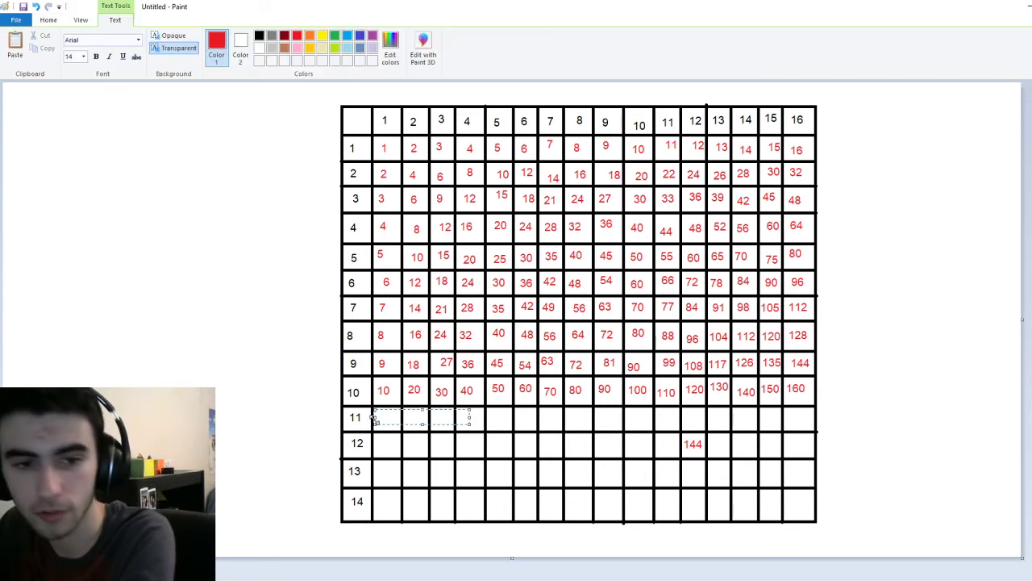
pyautogui.write('11')
pyautogui.click(411, 445)
pyautogui.click(409, 414)
pyautogui.write('22')
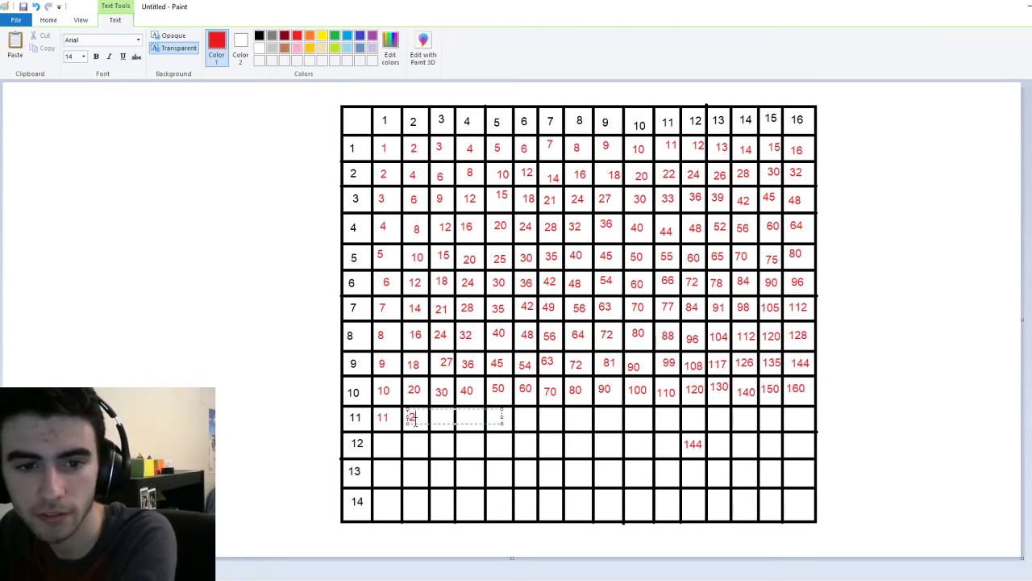
pyautogui.click(444, 445)
pyautogui.click(435, 416)
pyautogui.write('33')
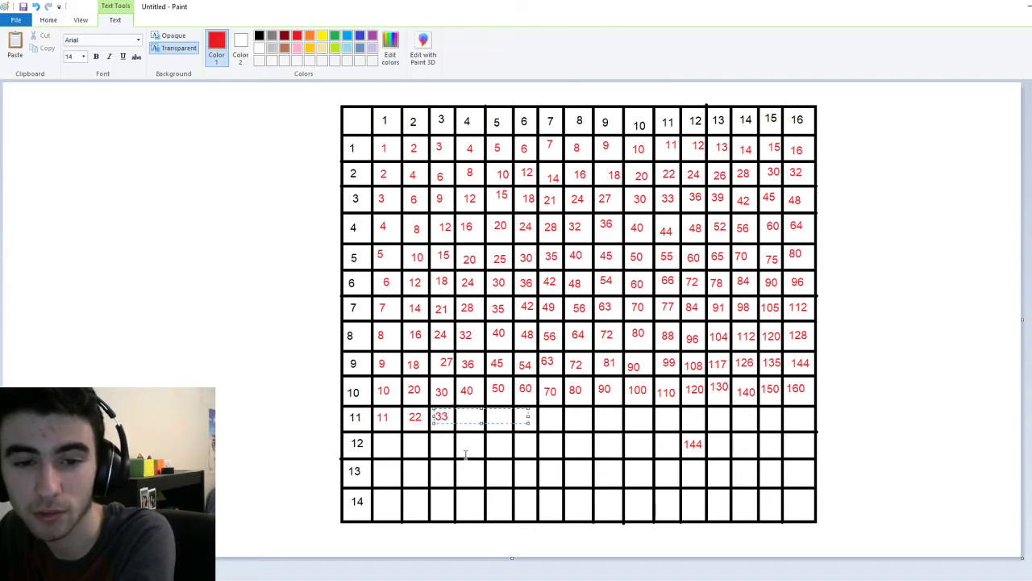
pyautogui.click(461, 422)
pyautogui.click(462, 419)
pyautogui.write('44')
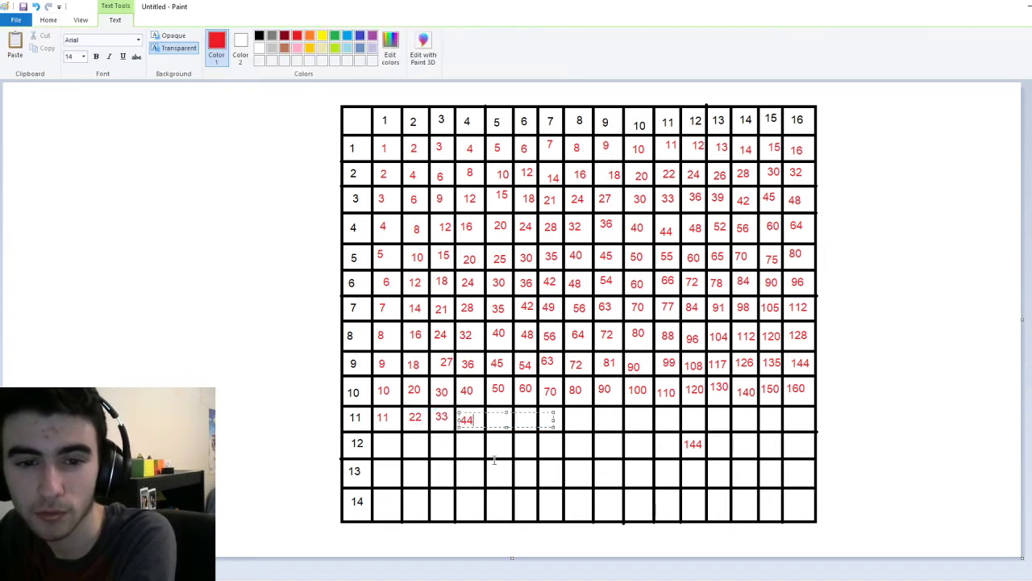
pyautogui.click(494, 459)
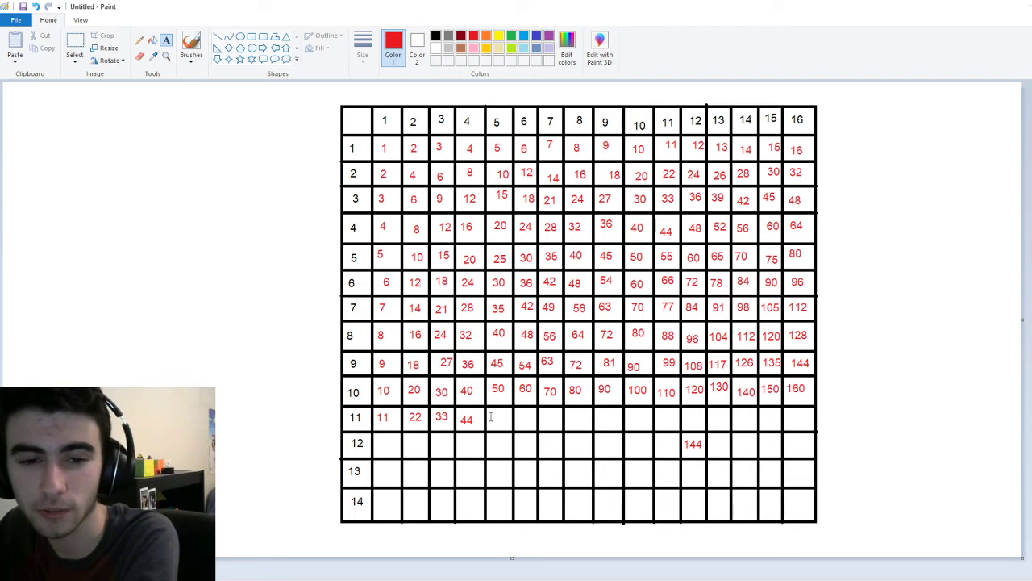
# - Add 55, 66, 77 and 88 to row 11, columns 5–8
pyautogui.click(490, 416)
pyautogui.write('55')
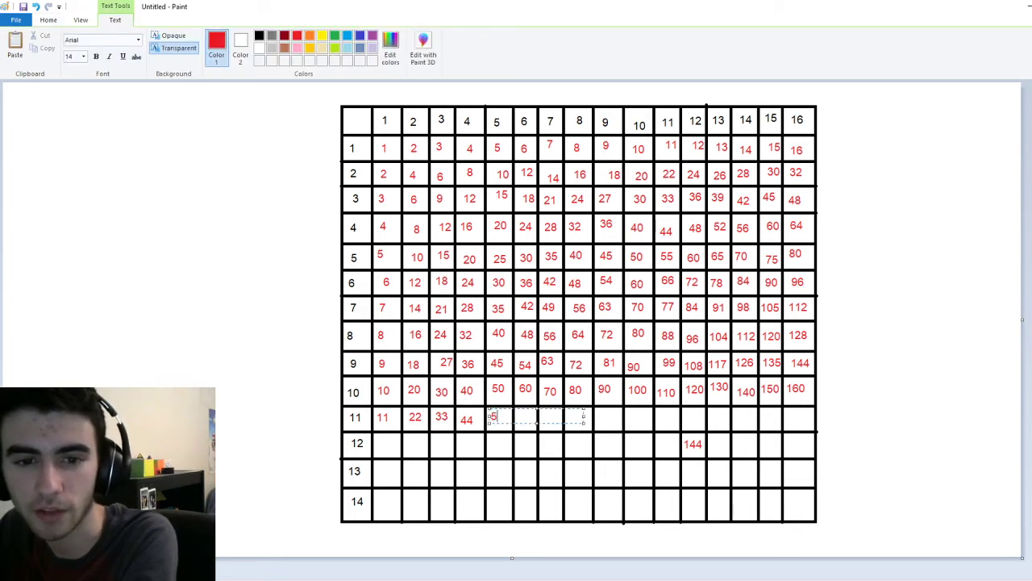
pyautogui.click(519, 440)
pyautogui.click(519, 420)
pyautogui.write('66')
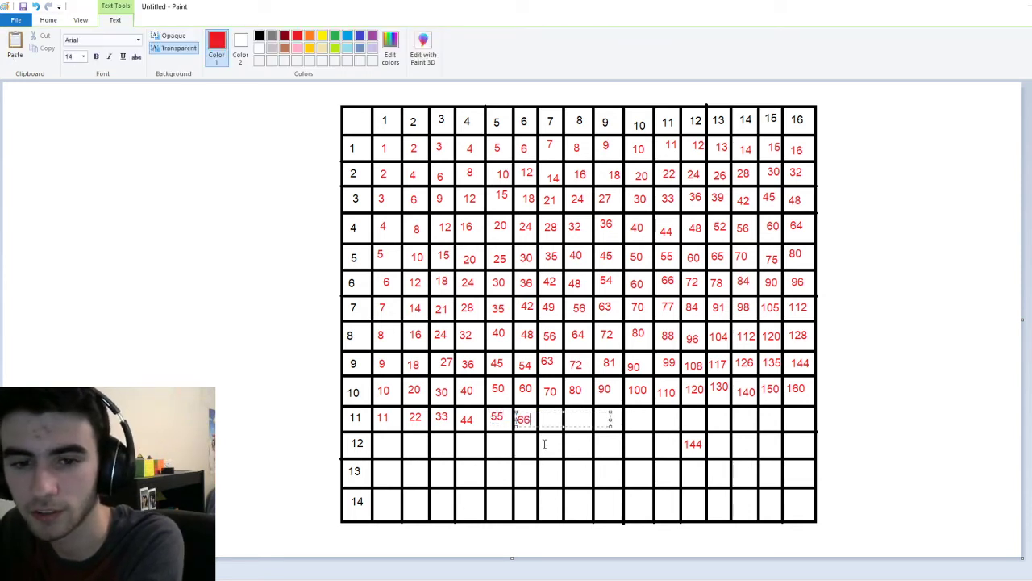
pyautogui.click(547, 416)
pyautogui.click(543, 420)
pyautogui.write('77')
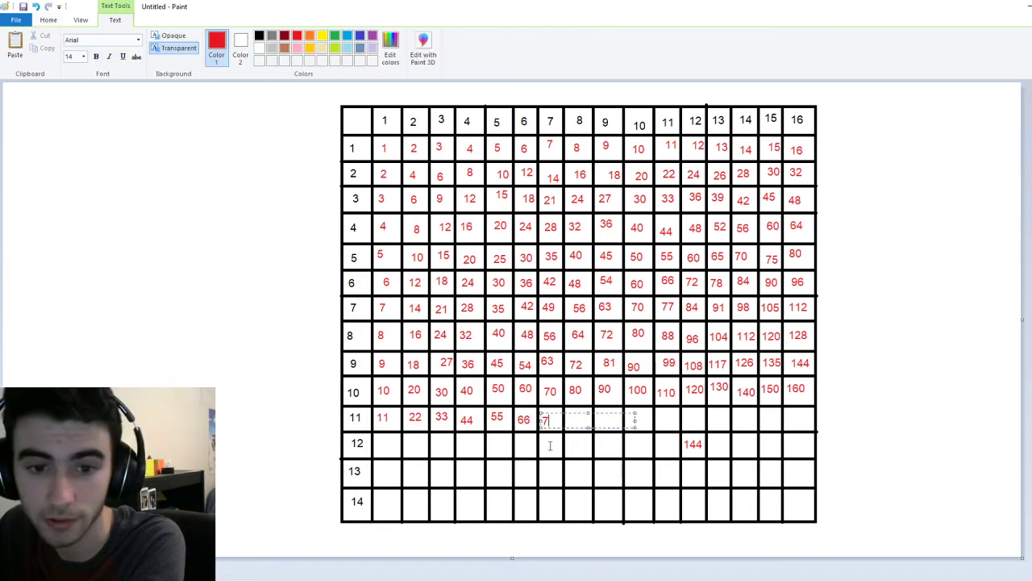
pyautogui.click(559, 452)
pyautogui.click(573, 417)
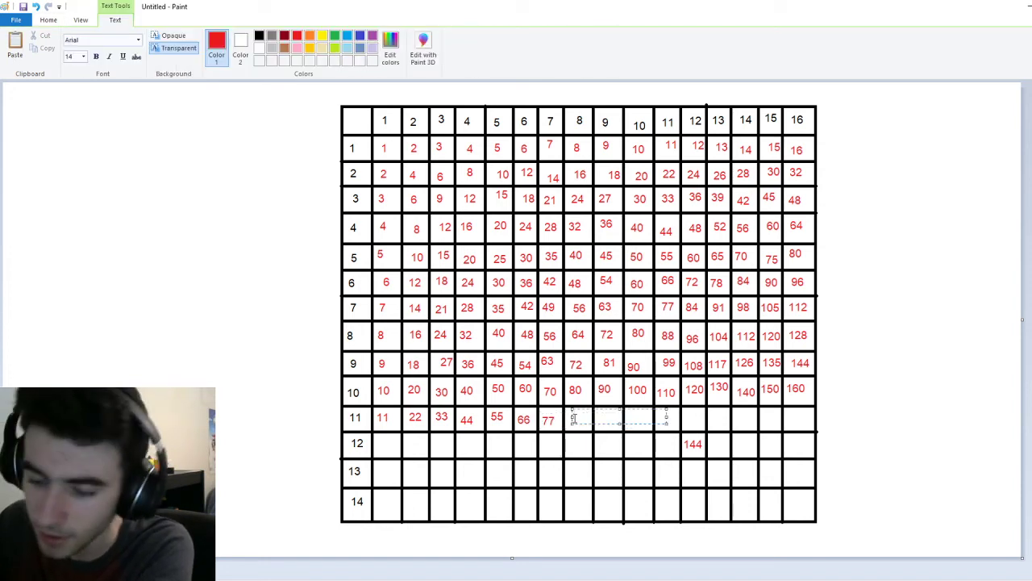
pyautogui.write('88')
pyautogui.click(576, 448)
# - Add 99, 110, 121 and 132 to row 11, columns 9–12
pyautogui.click(598, 416)
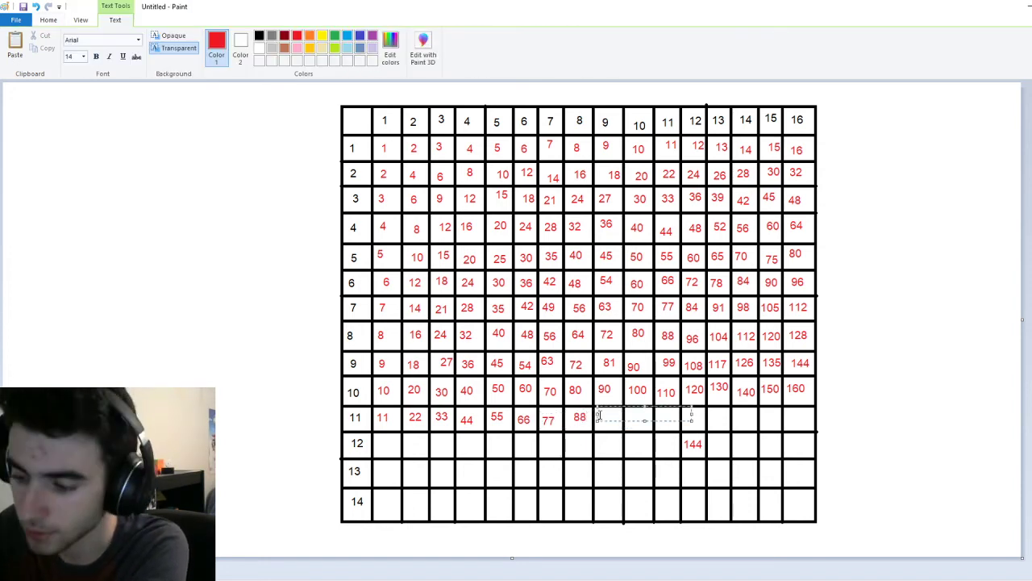
pyautogui.write('99')
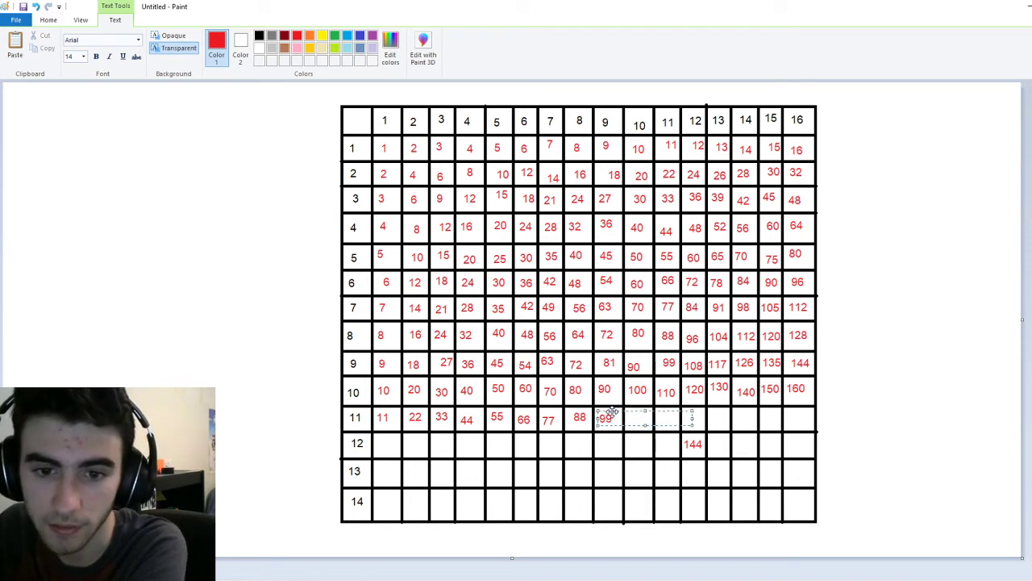
pyautogui.click(628, 416)
pyautogui.click(628, 416)
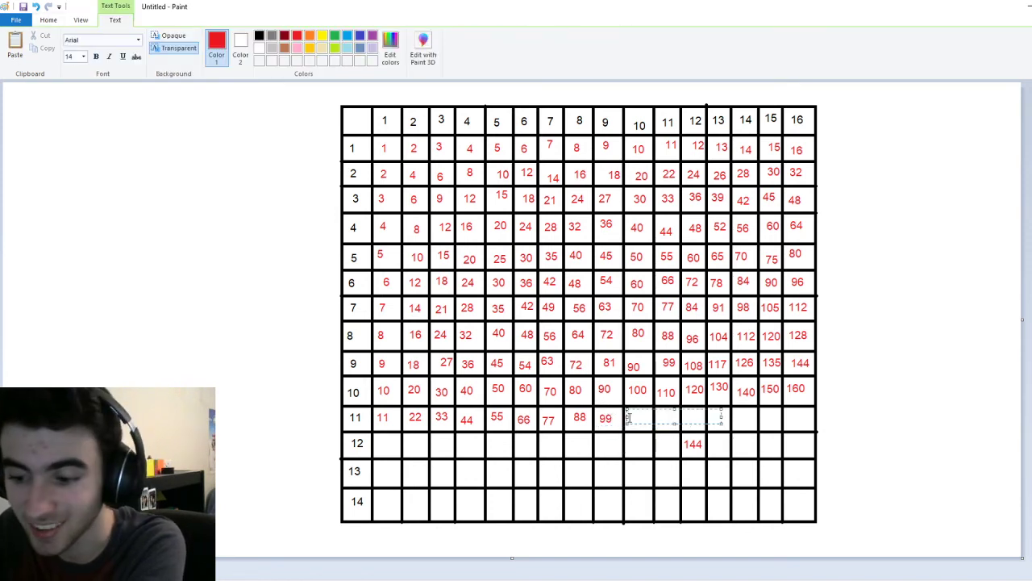
pyautogui.write('110')
pyautogui.click(648, 467)
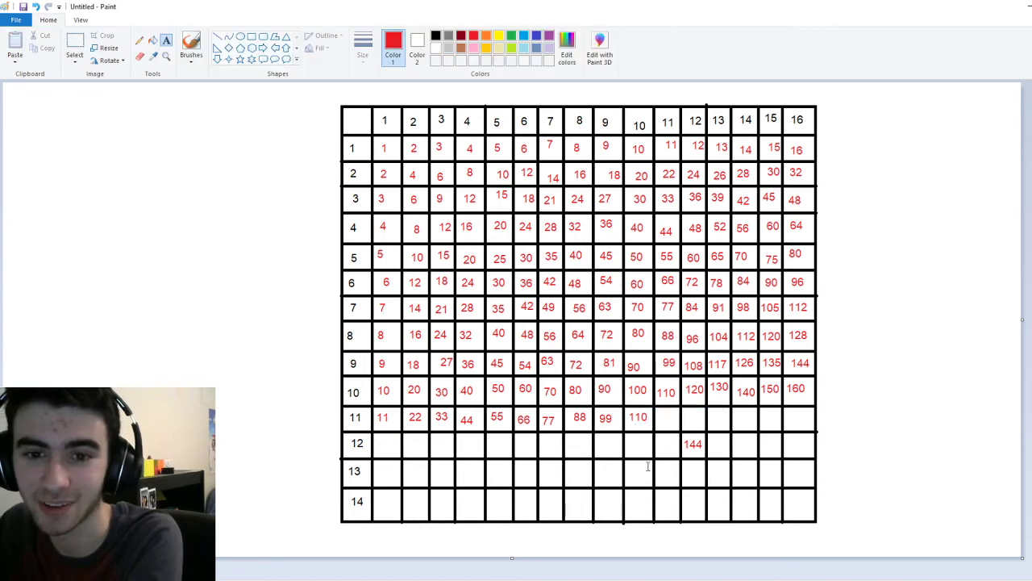
pyautogui.click(657, 418)
pyautogui.write('121')
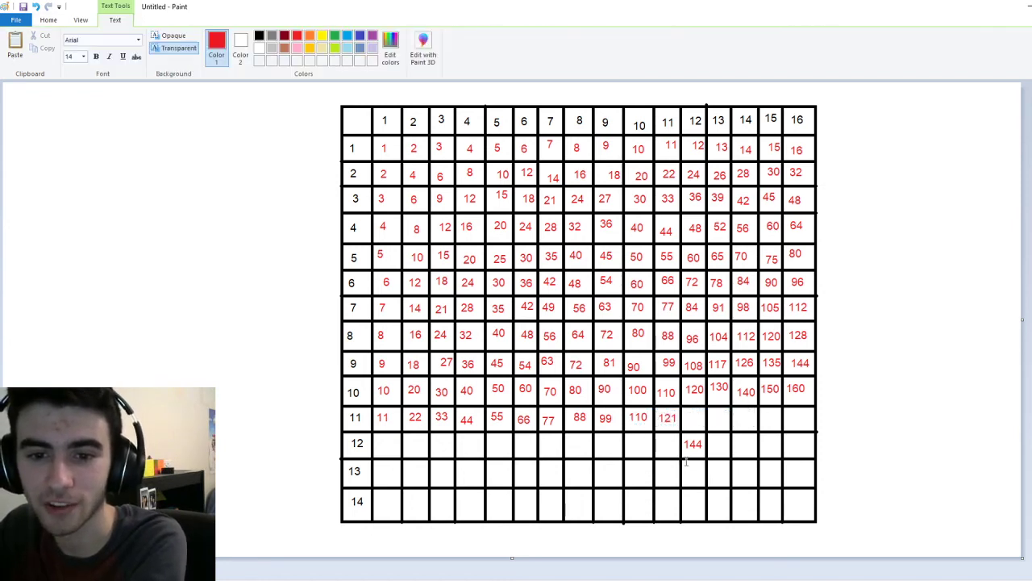
pyautogui.click(685, 417)
pyautogui.click(685, 417)
pyautogui.write('132')
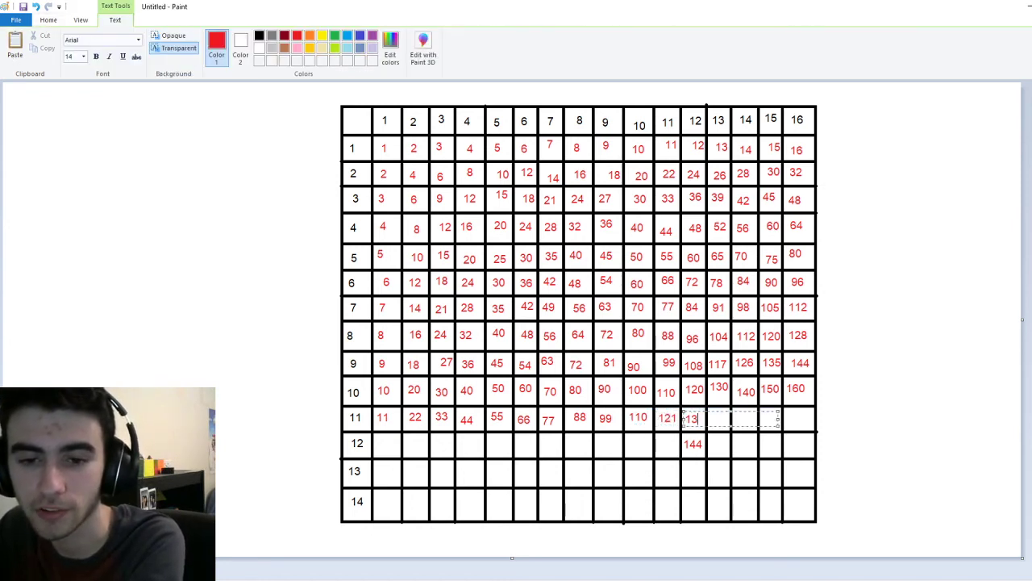
pyautogui.click(710, 449)
# - Complete row 11 with 143, 154, 165 and 176 in columns 13–16
pyautogui.click(710, 417)
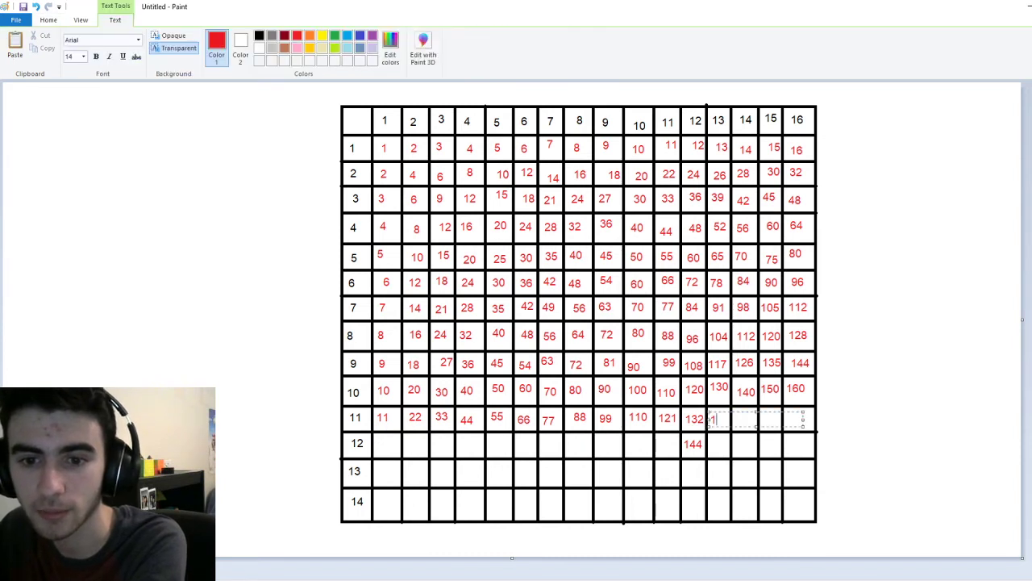
pyautogui.write('143')
pyautogui.click(752, 453)
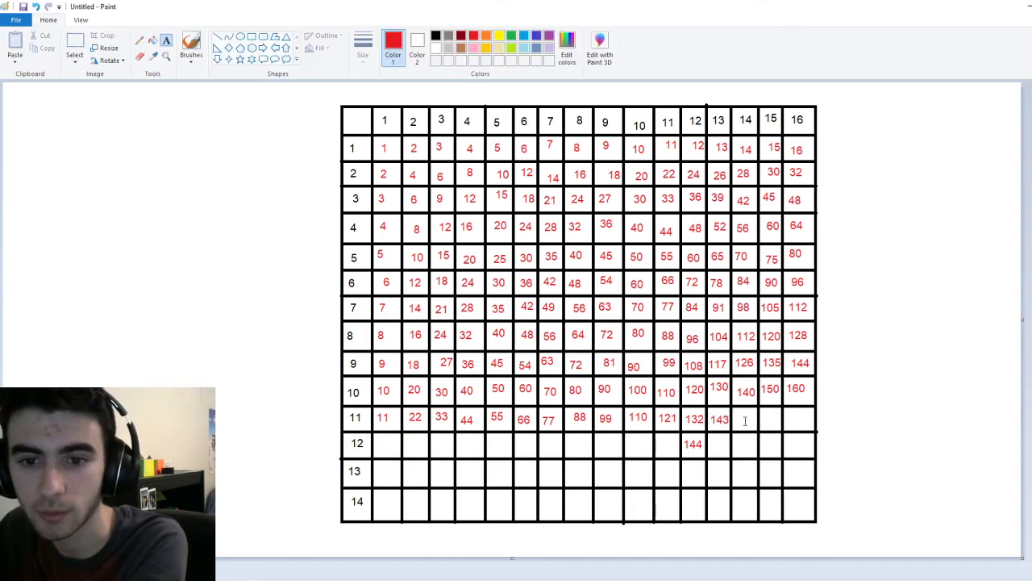
pyautogui.click(735, 417)
pyautogui.write('154')
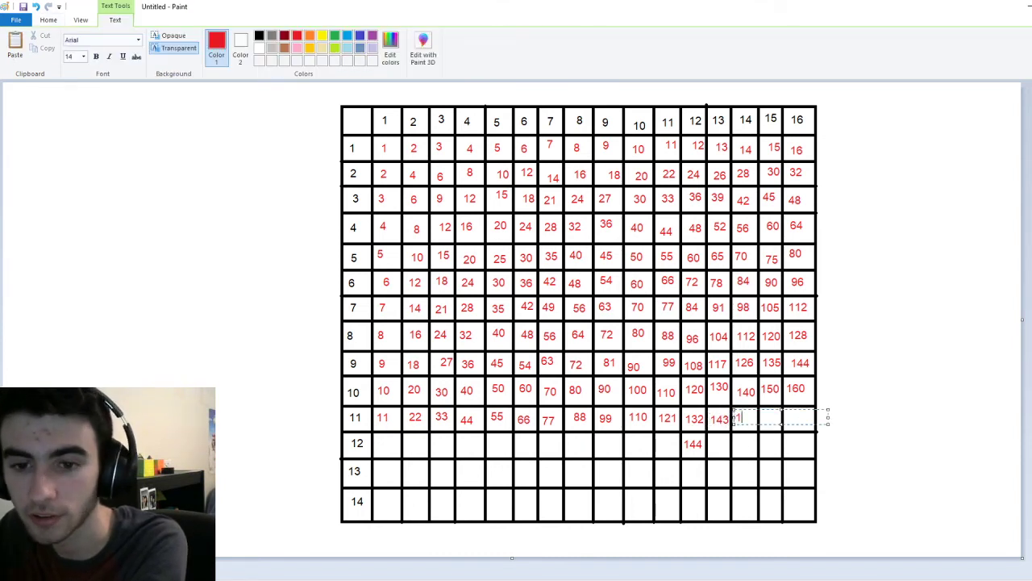
pyautogui.click(763, 445)
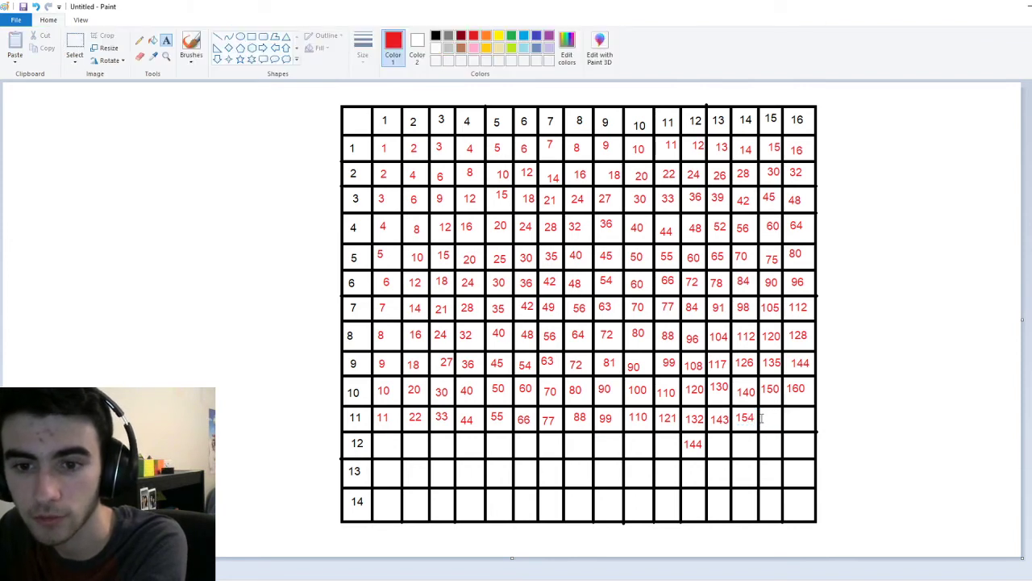
pyautogui.click(762, 417)
pyautogui.write('165')
pyautogui.click(783, 445)
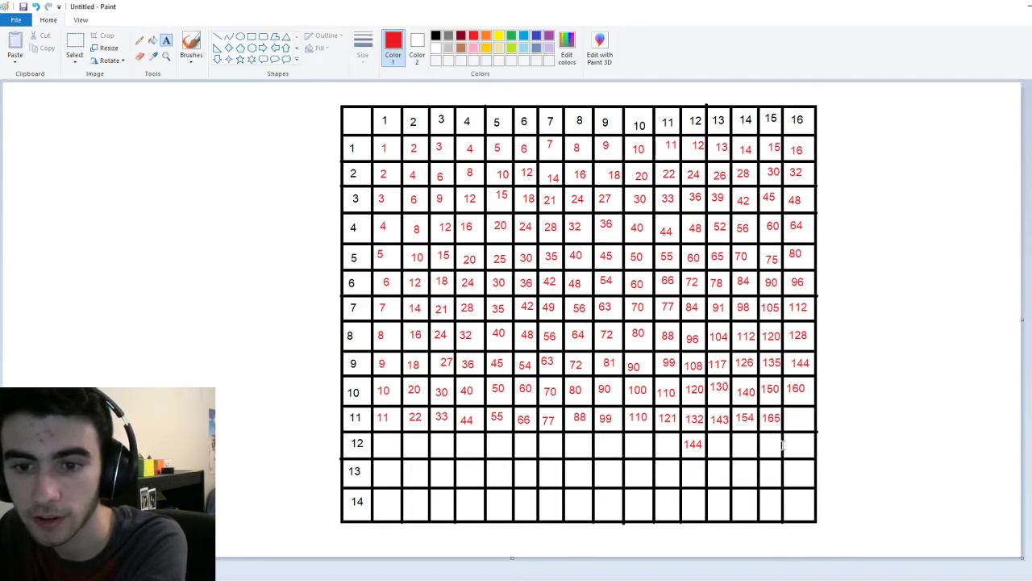
pyautogui.click(786, 414)
pyautogui.write('1')
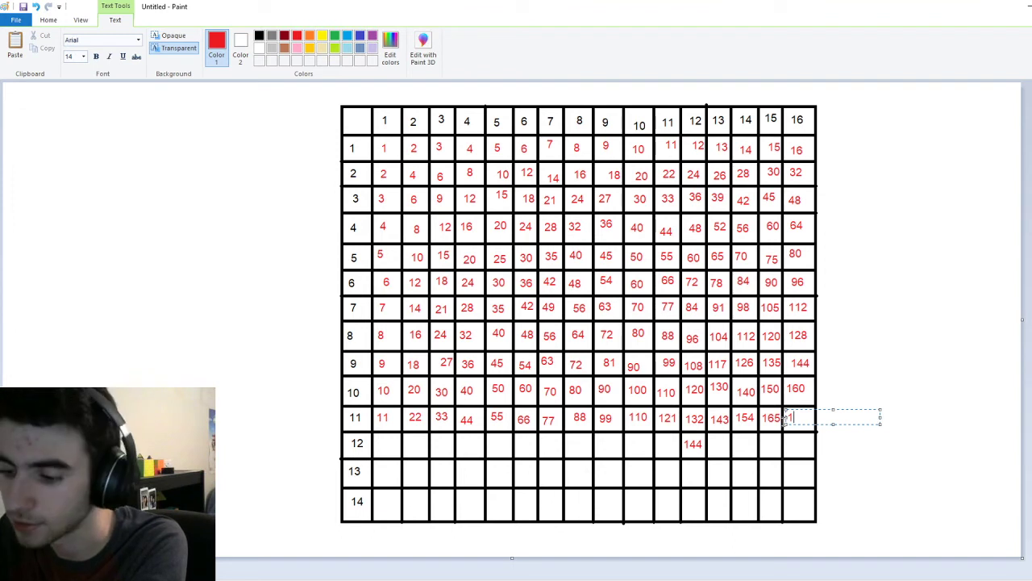
pyautogui.write('76')
pyautogui.click(773, 465)
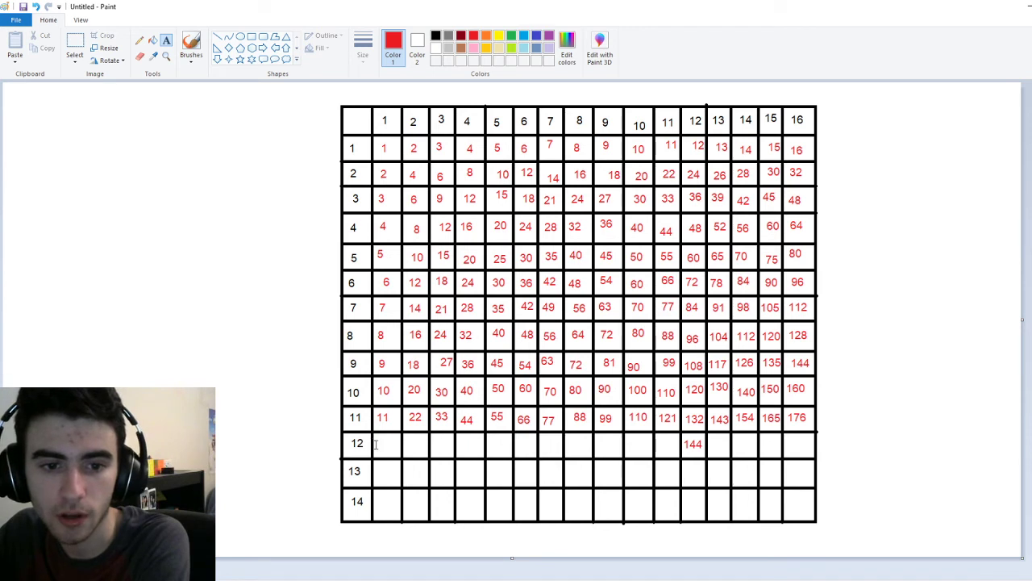
# - Enter the red row-12 products 12, 24, 36 and 48 in the first four cells
pyautogui.click(375, 445)
pyautogui.write('12')
pyautogui.click(415, 476)
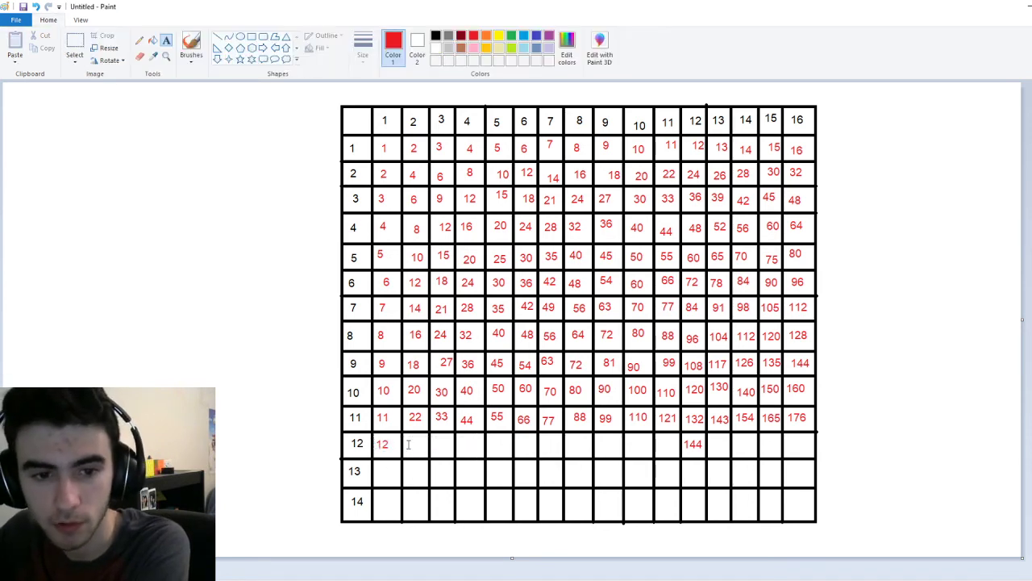
pyautogui.click(406, 443)
pyautogui.write('24')
pyautogui.click(437, 474)
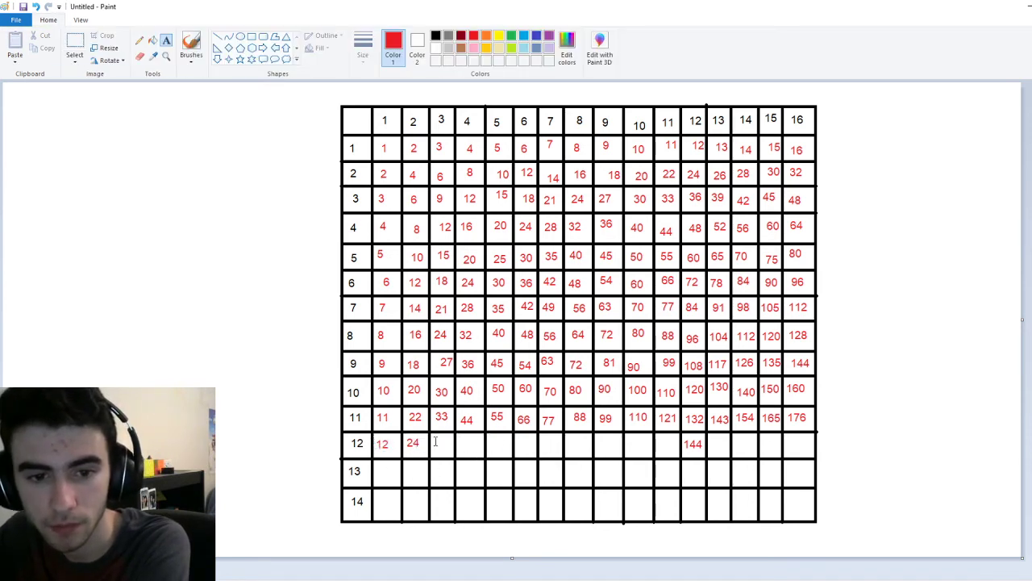
pyautogui.click(432, 442)
pyautogui.write('36')
pyautogui.click(455, 462)
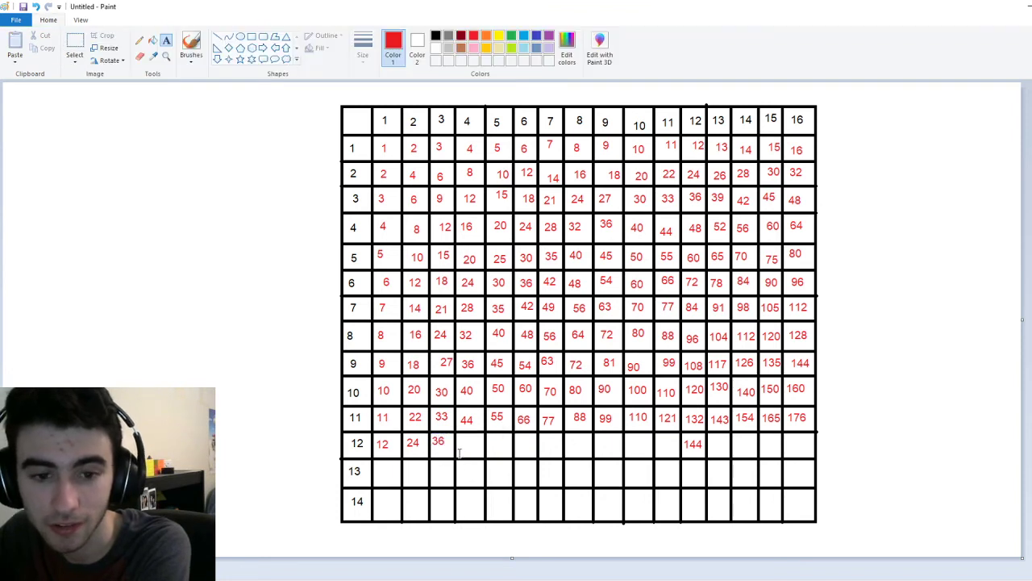
pyautogui.click(458, 443)
pyautogui.write('48')
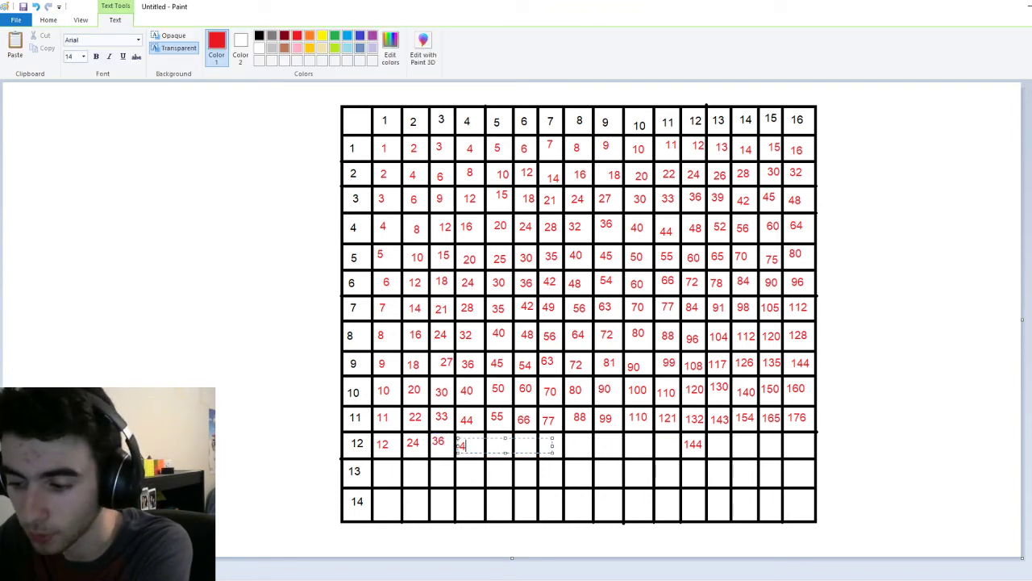
pyautogui.click(479, 501)
# - Add 60, 72, 84 and 96 to the next four row-12 cells
pyautogui.click(490, 443)
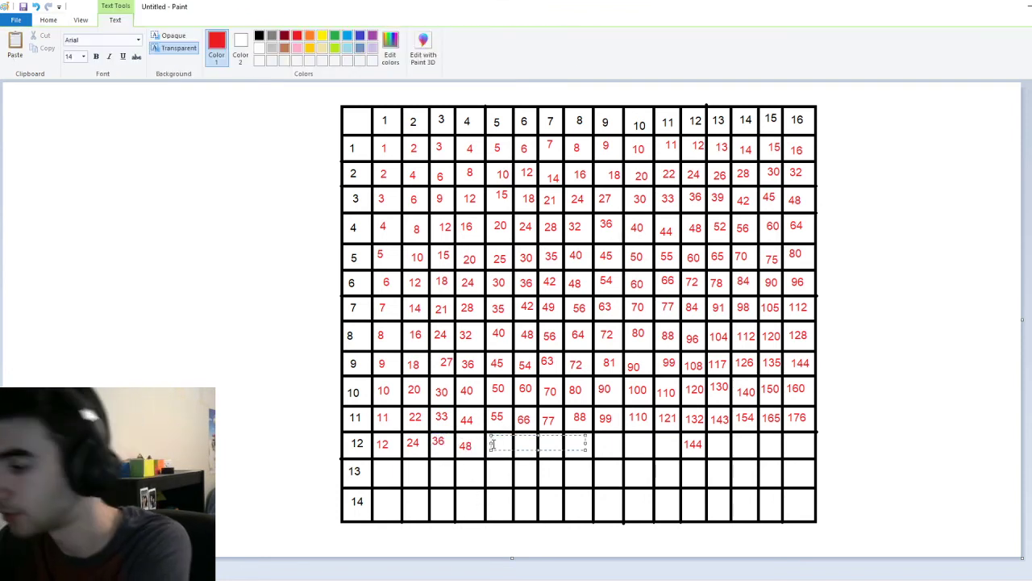
pyautogui.write('60')
pyautogui.click(499, 478)
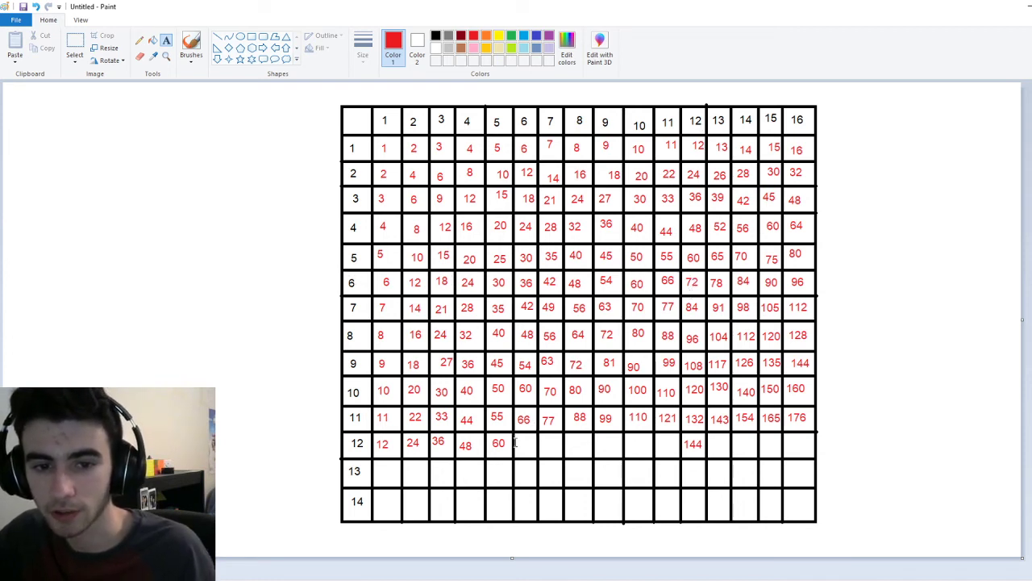
pyautogui.click(518, 444)
pyautogui.write('72')
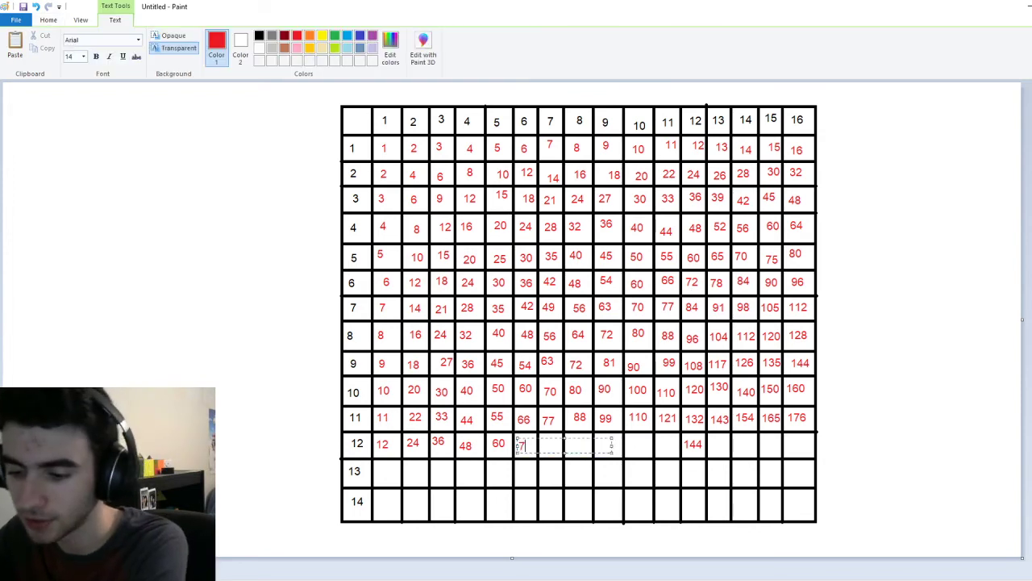
pyautogui.click(539, 470)
pyautogui.click(544, 442)
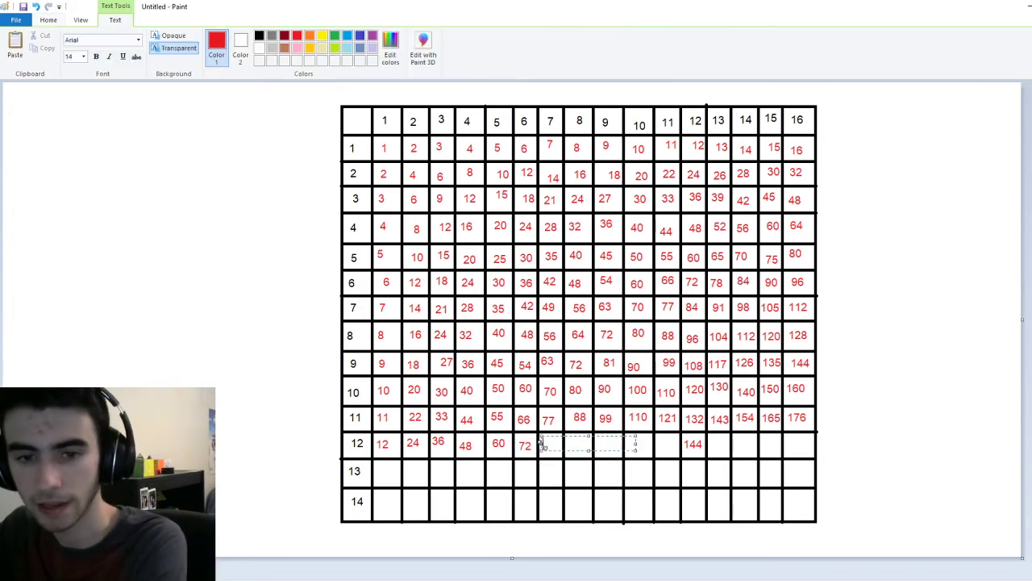
pyautogui.write('8')
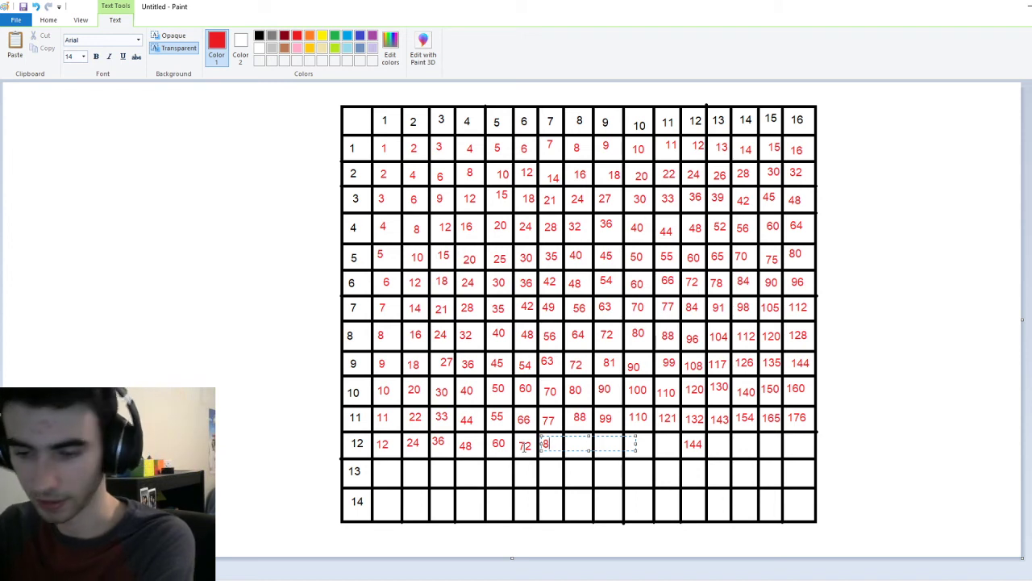
pyautogui.write('4')
pyautogui.click(566, 493)
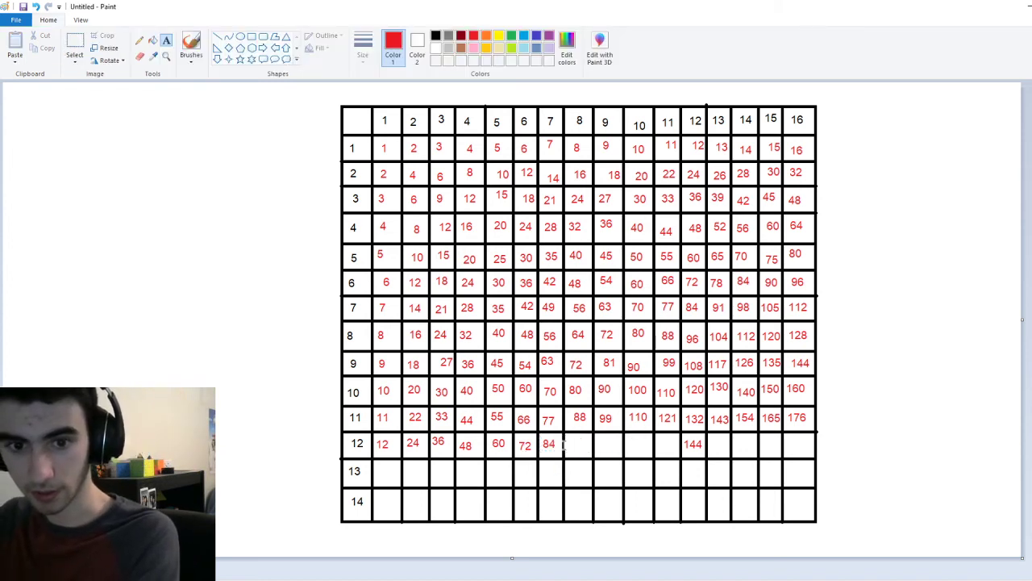
pyautogui.click(568, 446)
pyautogui.write('96')
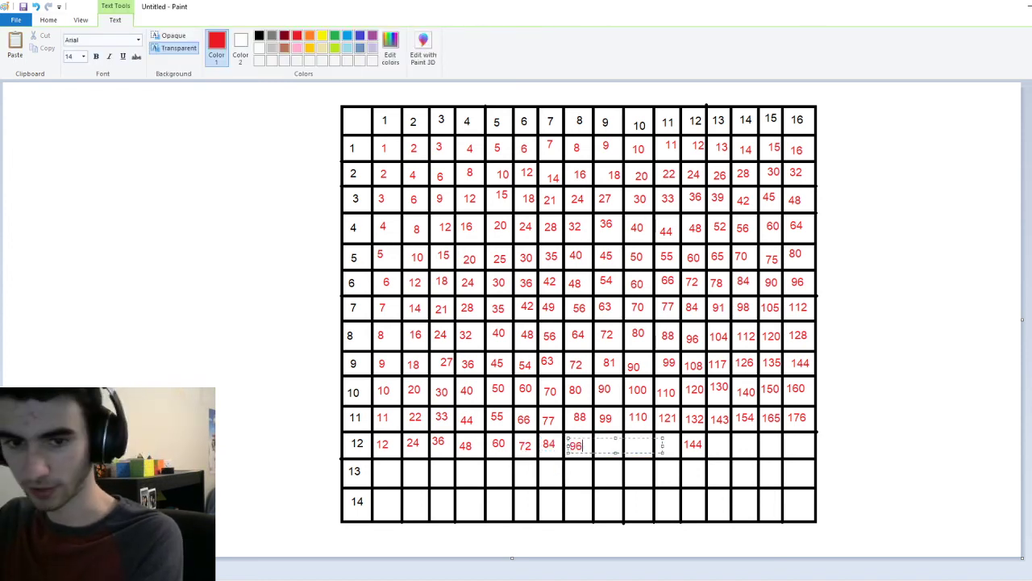
pyautogui.click(611, 477)
# - Add 108, 120 and 132 to row 12, nudging 132 left into its cell
pyautogui.click(603, 442)
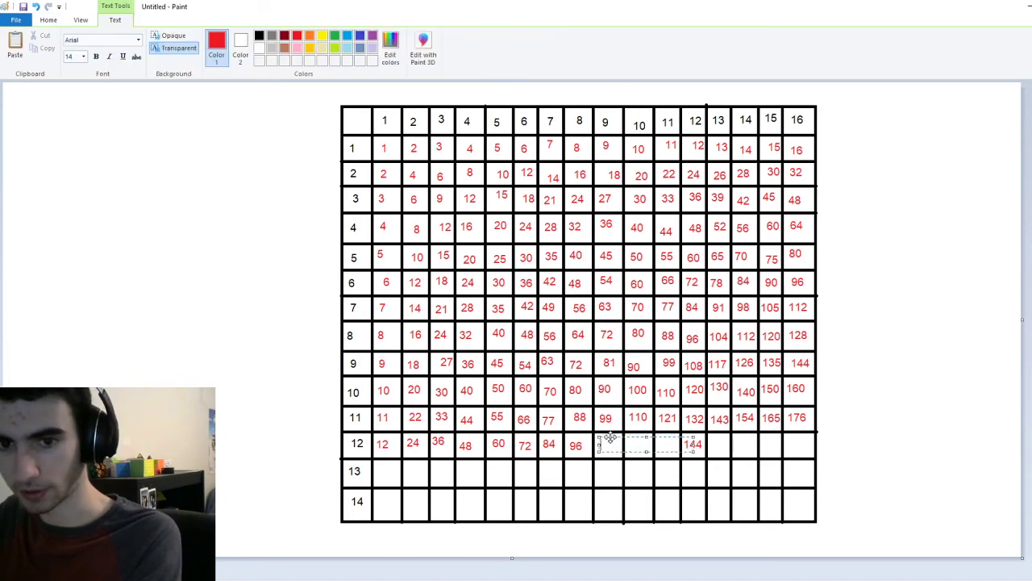
pyautogui.write('108')
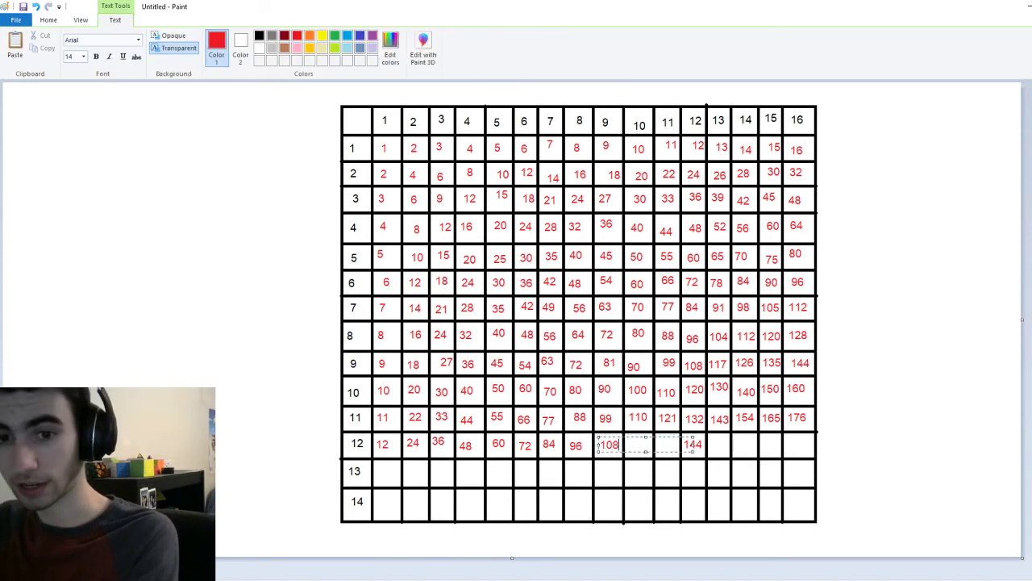
pyautogui.click(610, 493)
pyautogui.click(630, 446)
pyautogui.write('12')
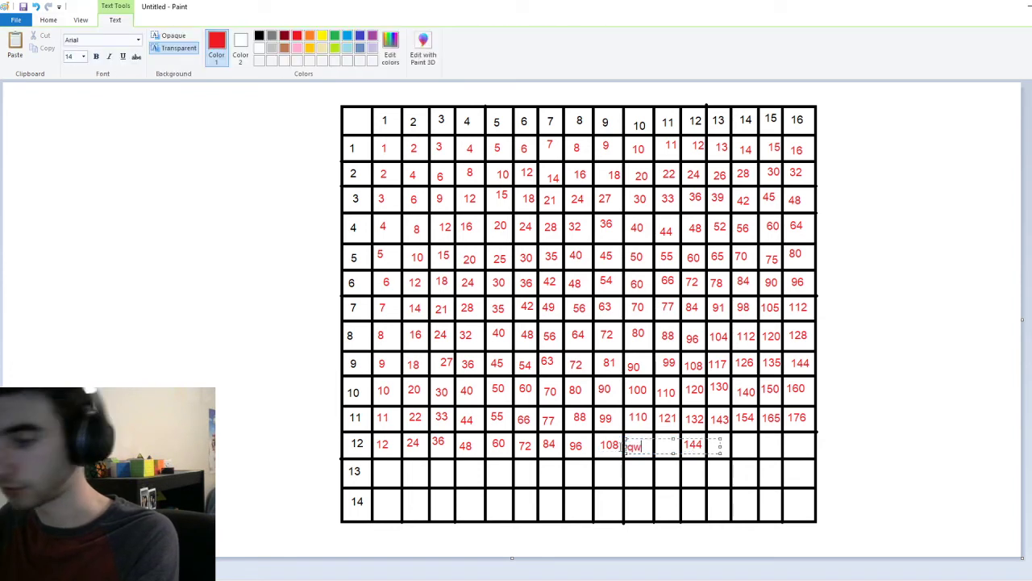
pyautogui.write('0')
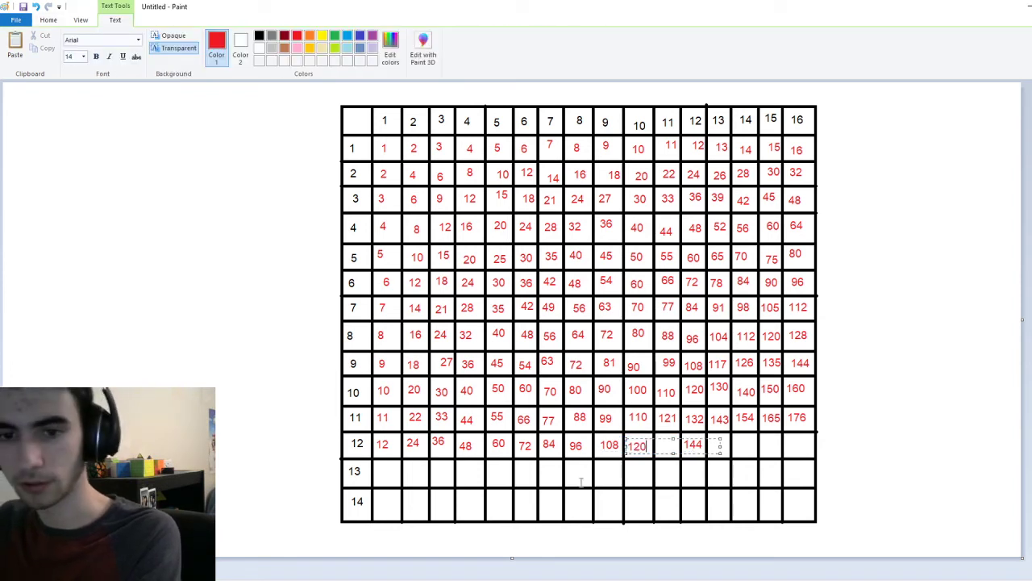
pyautogui.click(668, 484)
pyautogui.click(660, 446)
pyautogui.write('132')
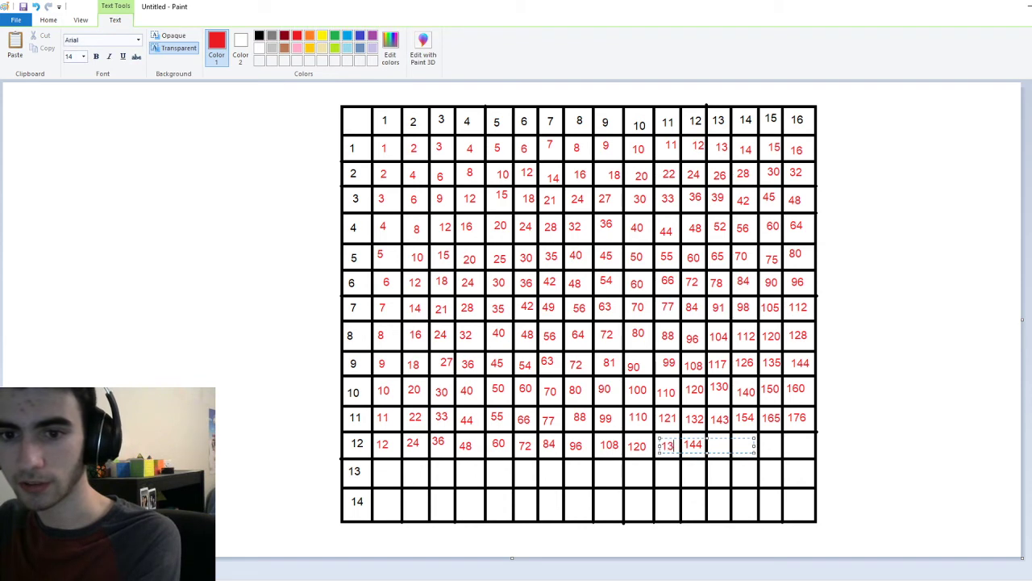
pyautogui.write(' 144')
pyautogui.moveTo(692, 438); pyautogui.dragTo(687, 435)
pyautogui.click(718, 477)
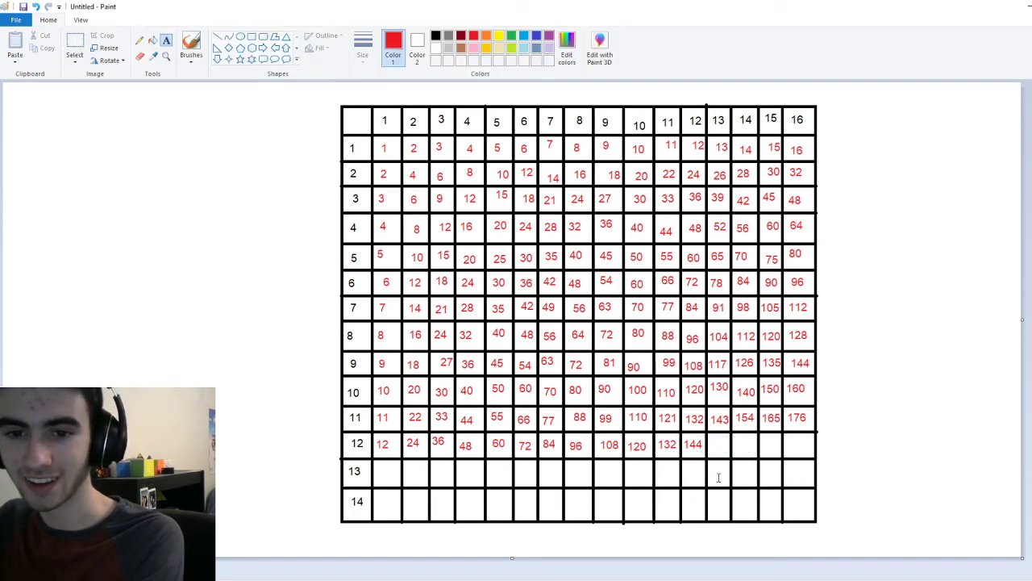
# - Place 156 and 168 in row 12, with 156 nudged inside its cell
pyautogui.click(711, 444)
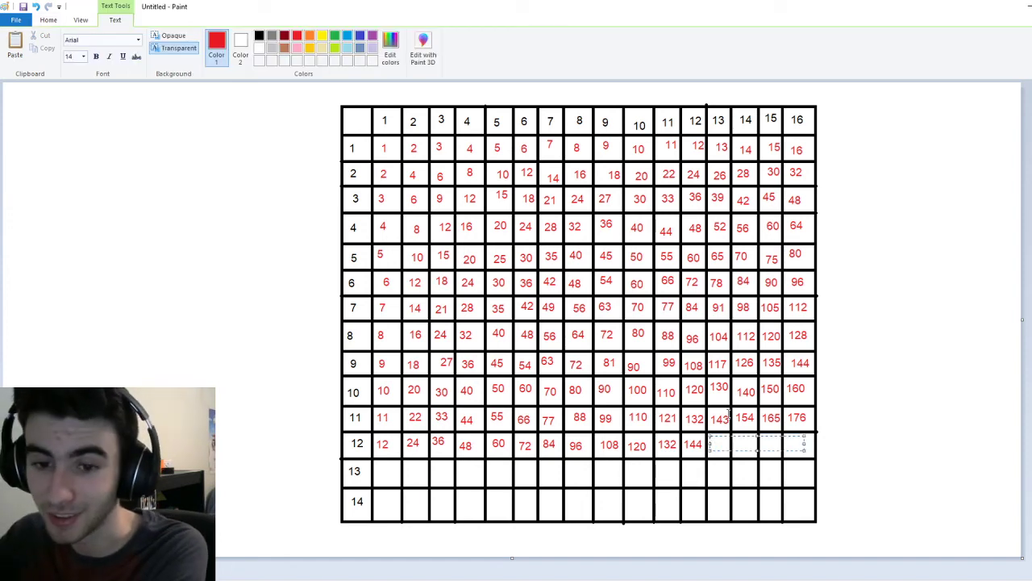
pyautogui.write('156')
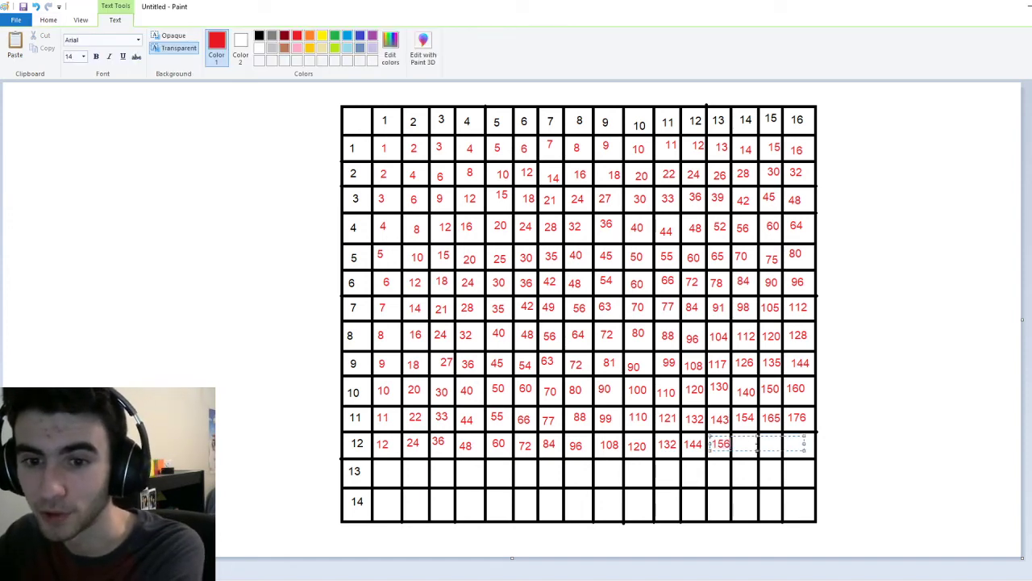
pyautogui.moveTo(738, 439); pyautogui.dragTo(737, 438)
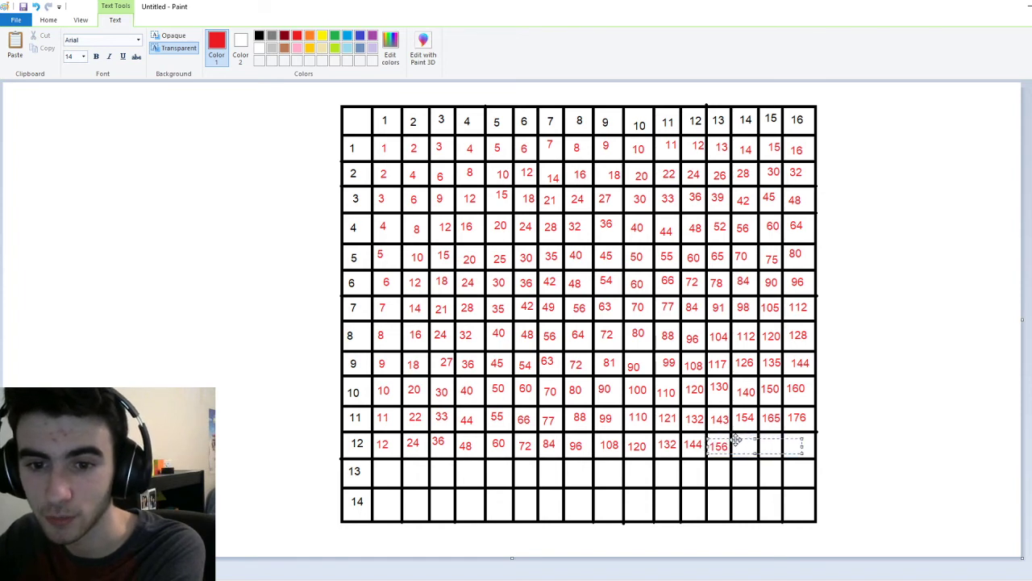
pyautogui.click(736, 442)
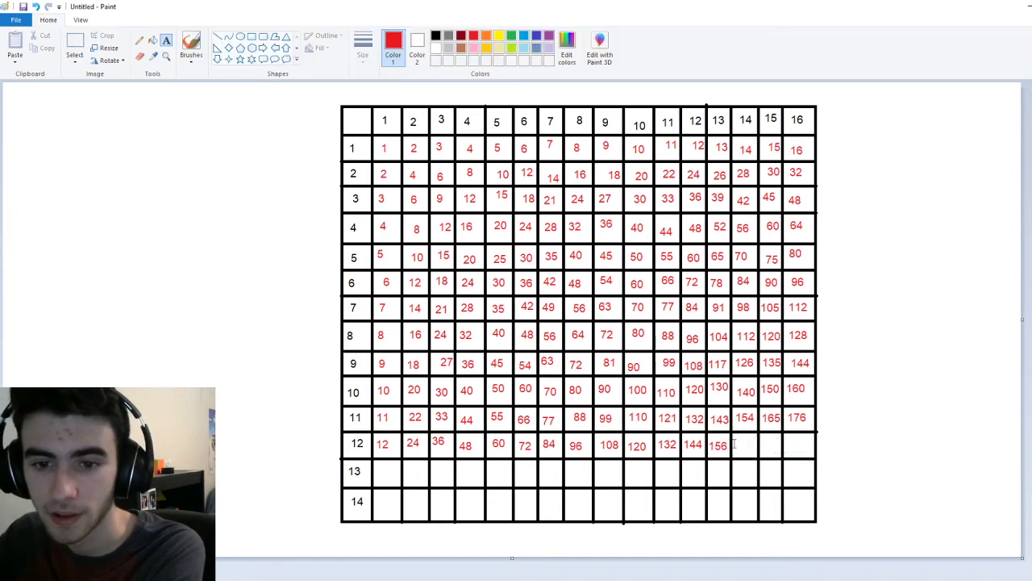
pyautogui.click(734, 444)
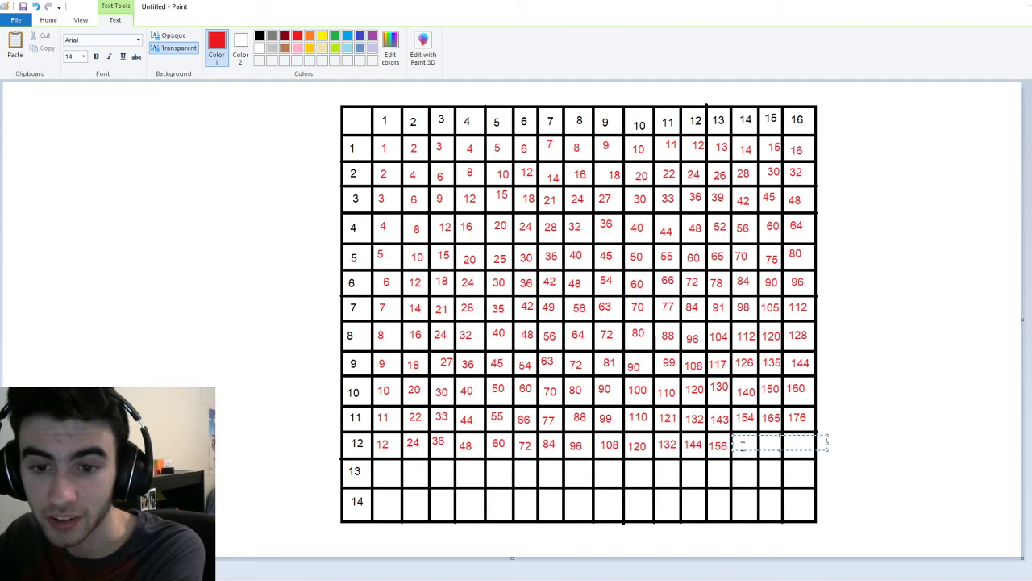
pyautogui.write('168')
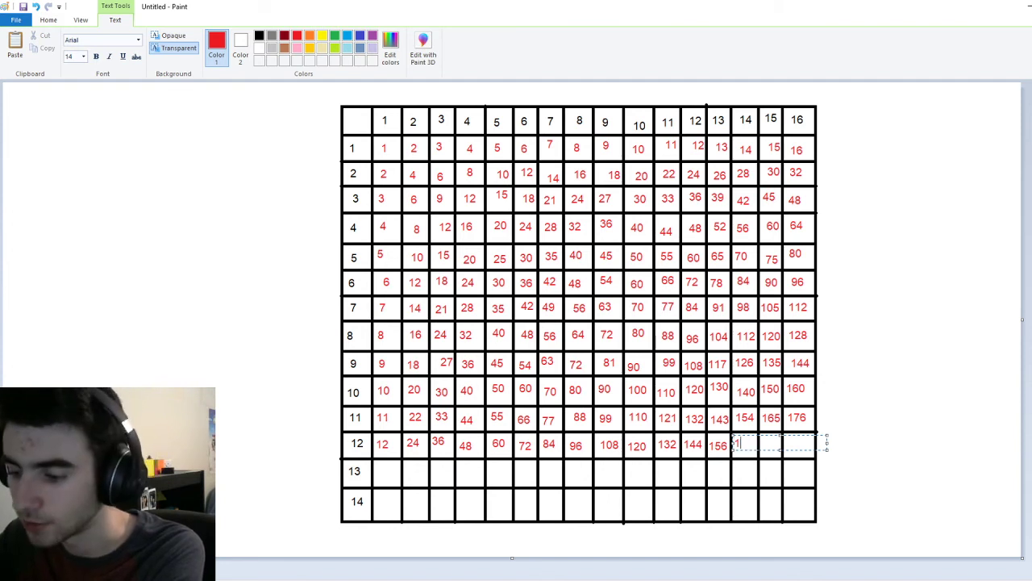
pyautogui.click(767, 477)
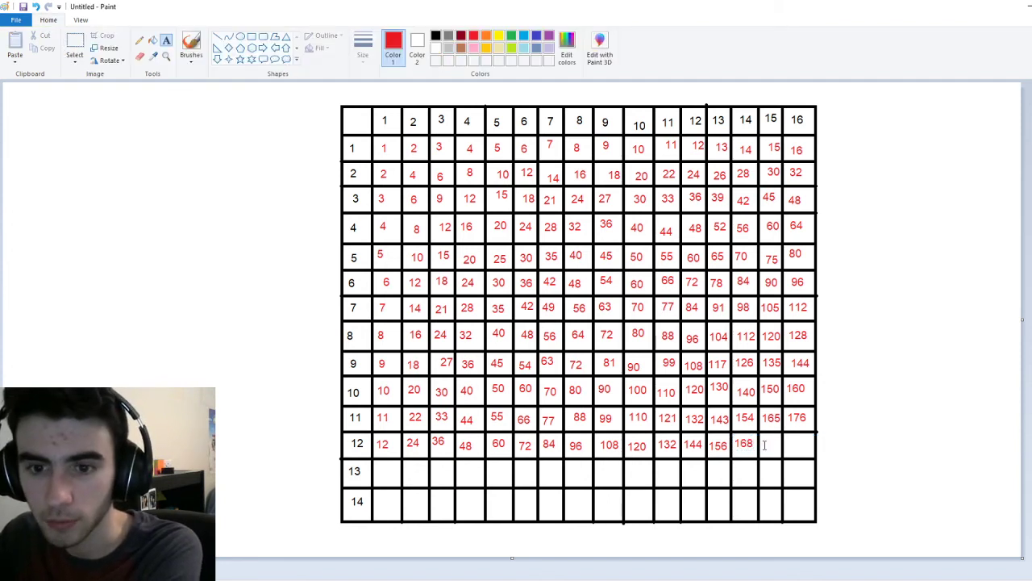
# - Finish row 12 with 180 and 192, nudging 180 left into its cell
pyautogui.click(762, 440)
pyautogui.write('180')
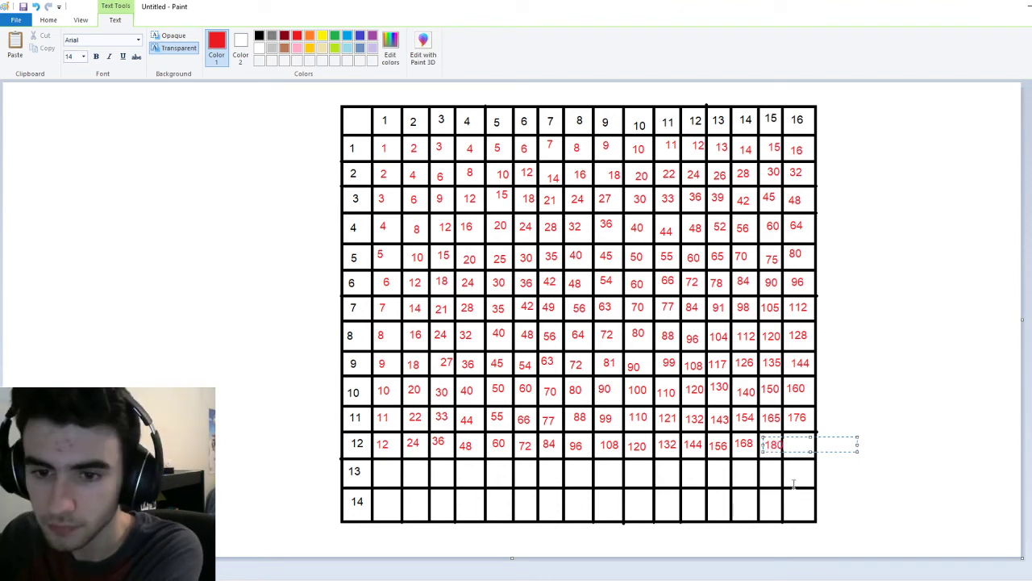
pyautogui.moveTo(779, 437); pyautogui.dragTo(776, 437)
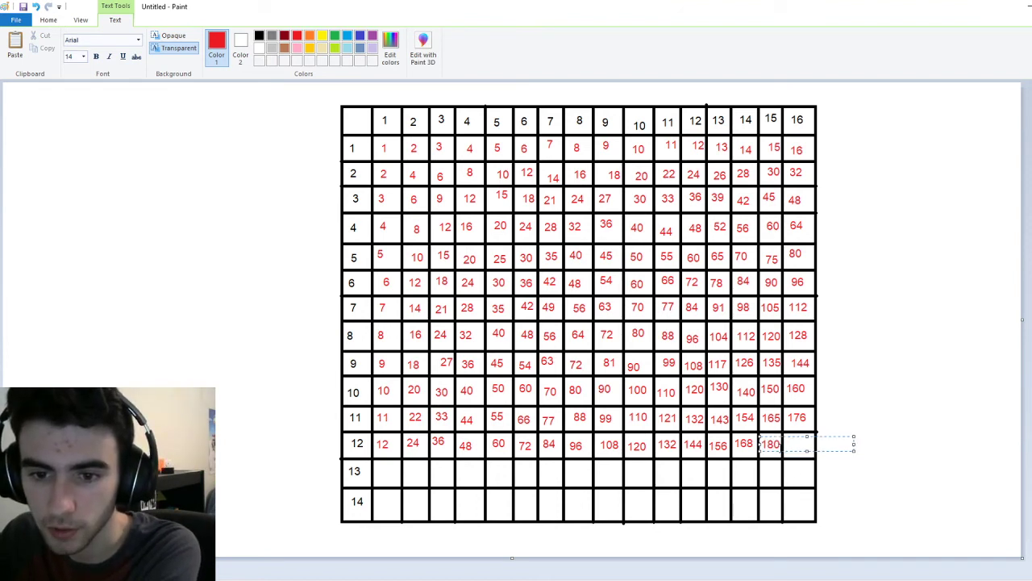
pyautogui.click(795, 480)
pyautogui.click(785, 439)
pyautogui.write('192')
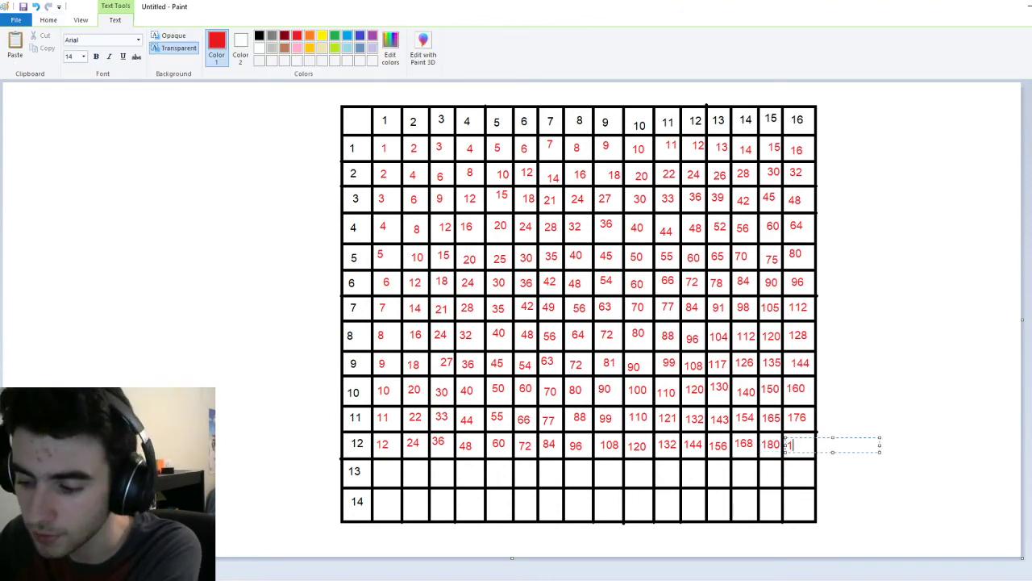
pyautogui.click(777, 490)
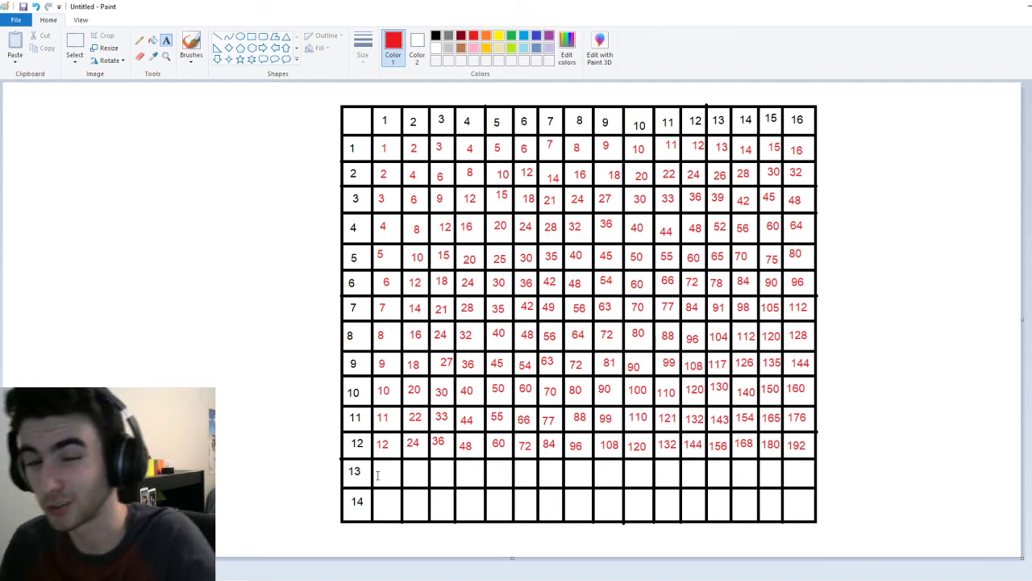
# - Enter the red row-13 products 13, 26 and 39 in the first three cells
pyautogui.click(376, 475)
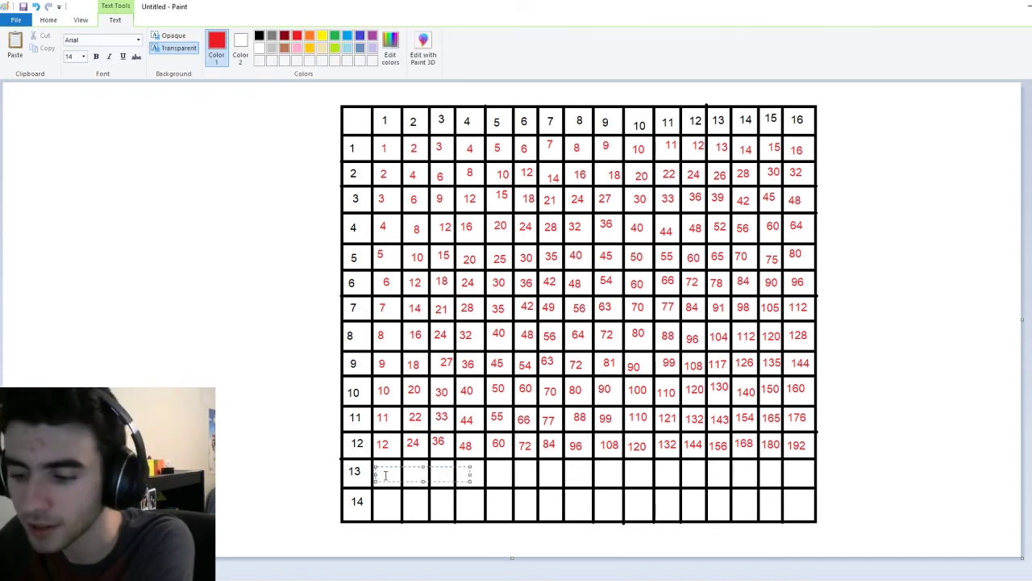
pyautogui.write('13')
pyautogui.click(414, 509)
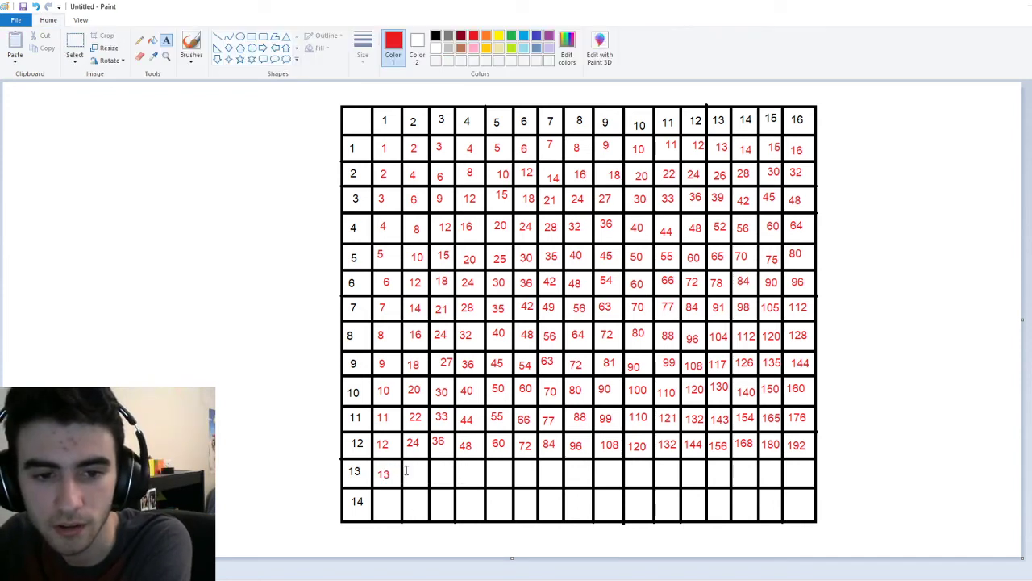
pyautogui.click(408, 473)
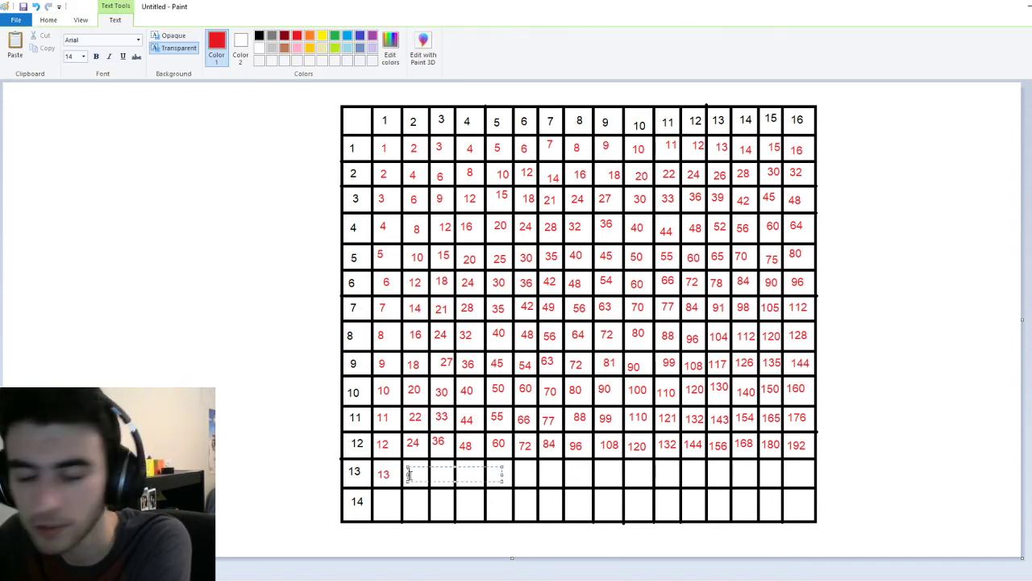
pyautogui.write('26')
pyautogui.click(425, 500)
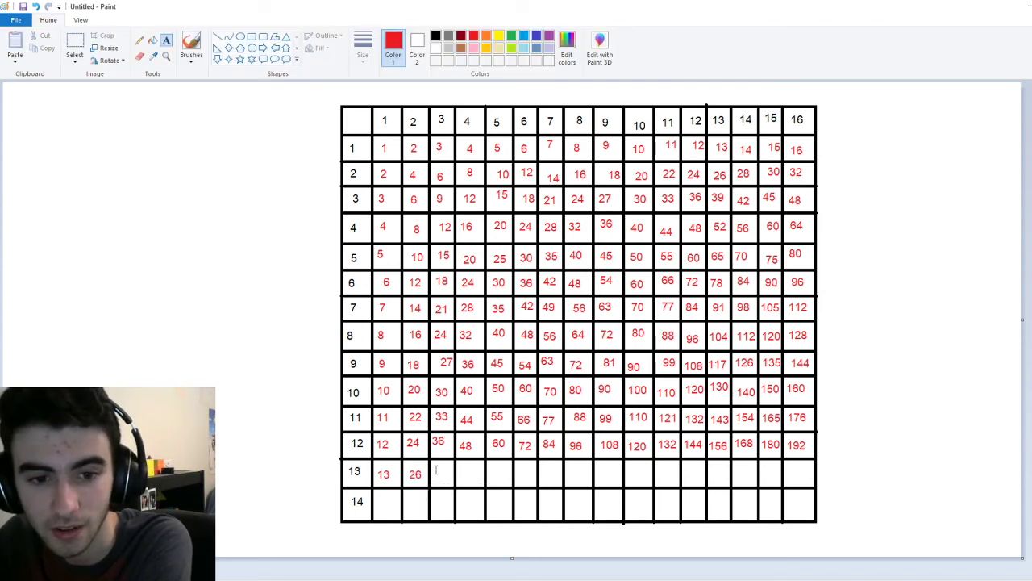
pyautogui.click(436, 470)
pyautogui.write('39')
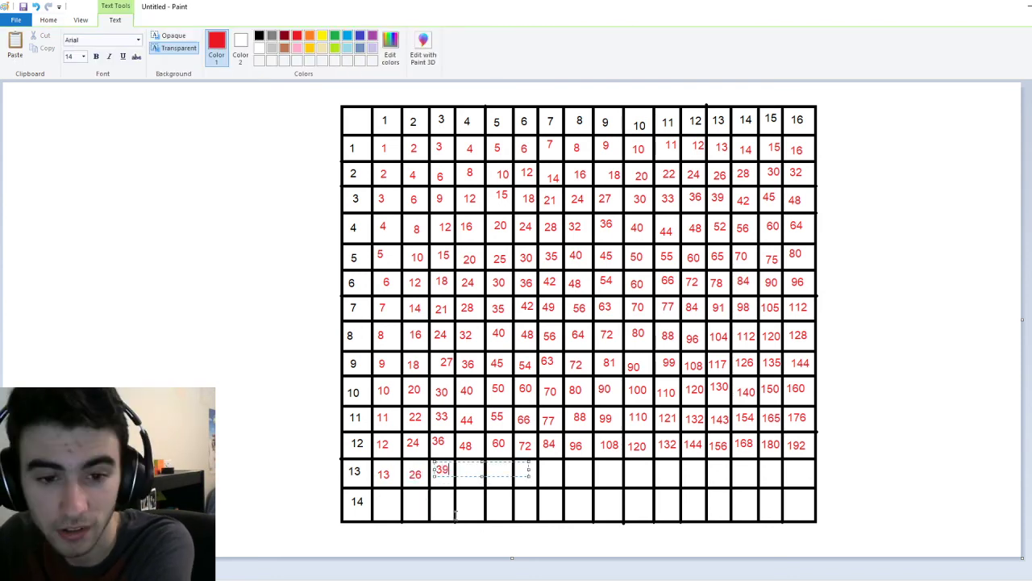
pyautogui.click(456, 515)
# - Add 52 and 65 to row 13, correcting a mistyped 64 to 65
pyautogui.click(461, 472)
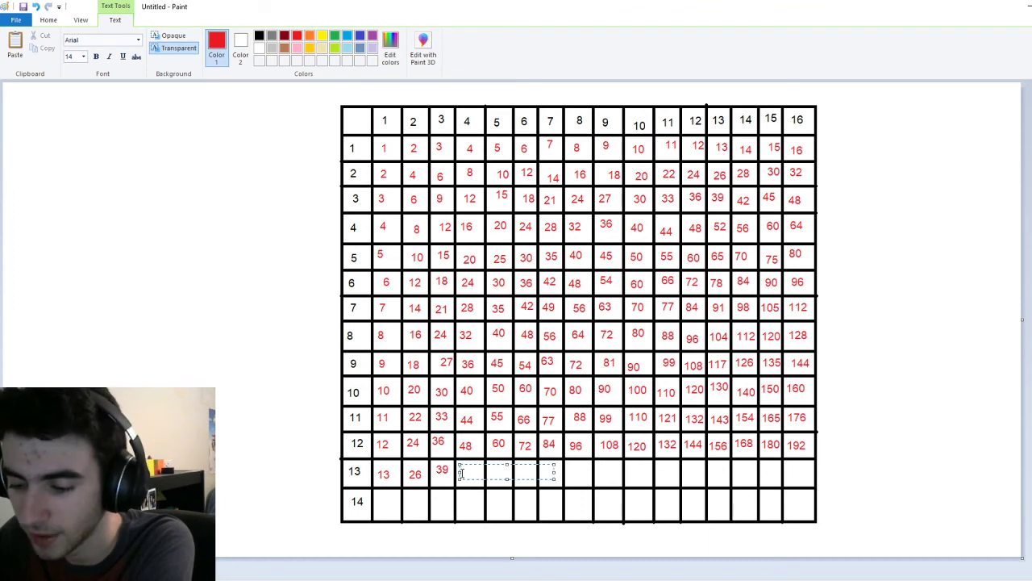
pyautogui.write('52')
pyautogui.click(480, 510)
pyautogui.click(489, 472)
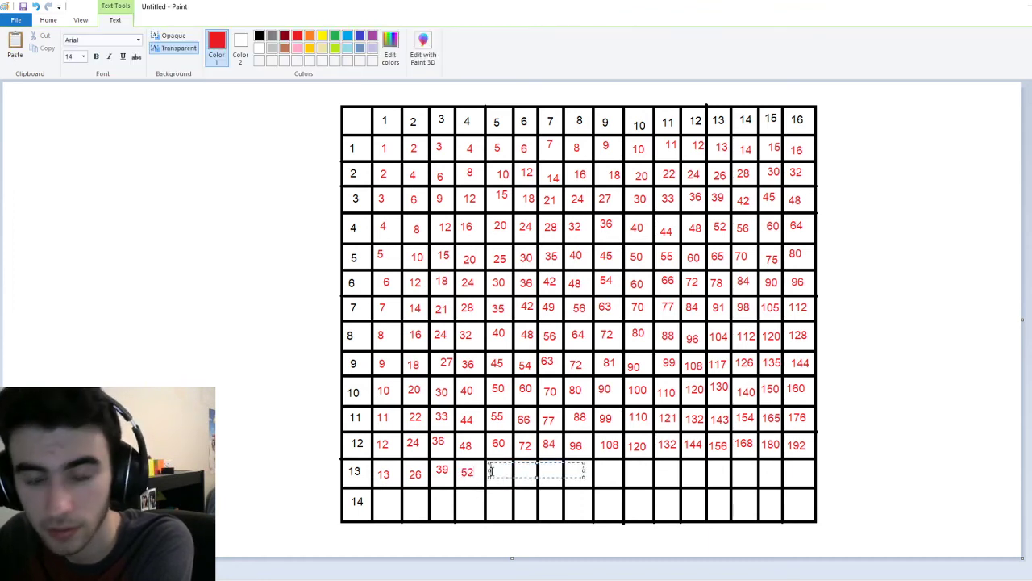
pyautogui.write('64')
pyautogui.press('BackSpace')
pyautogui.write('5')
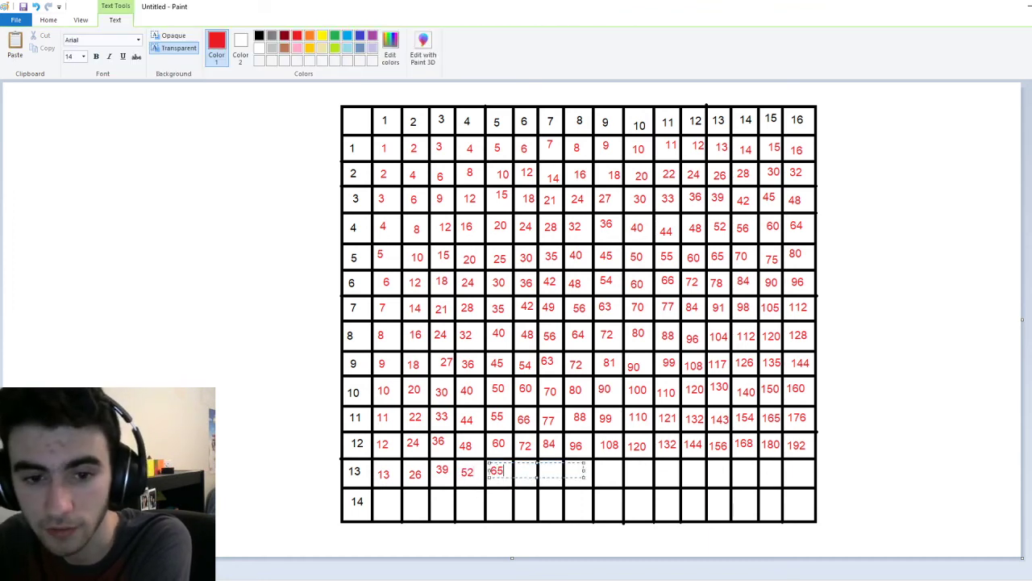
pyautogui.click(522, 499)
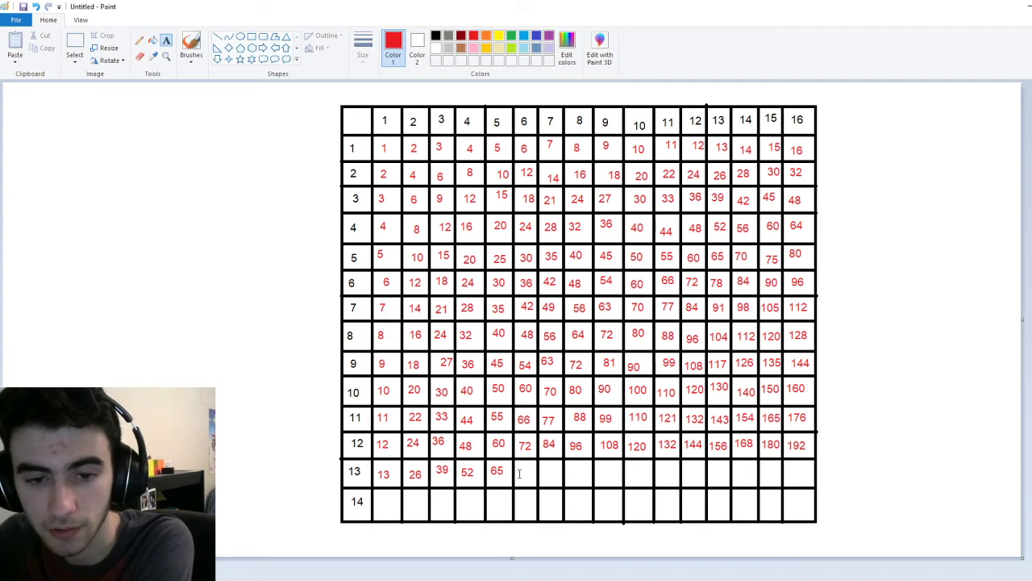
# - Add 78, 91 and 104 to the next row-13 cells
pyautogui.click(520, 474)
pyautogui.write('78')
pyautogui.click(541, 503)
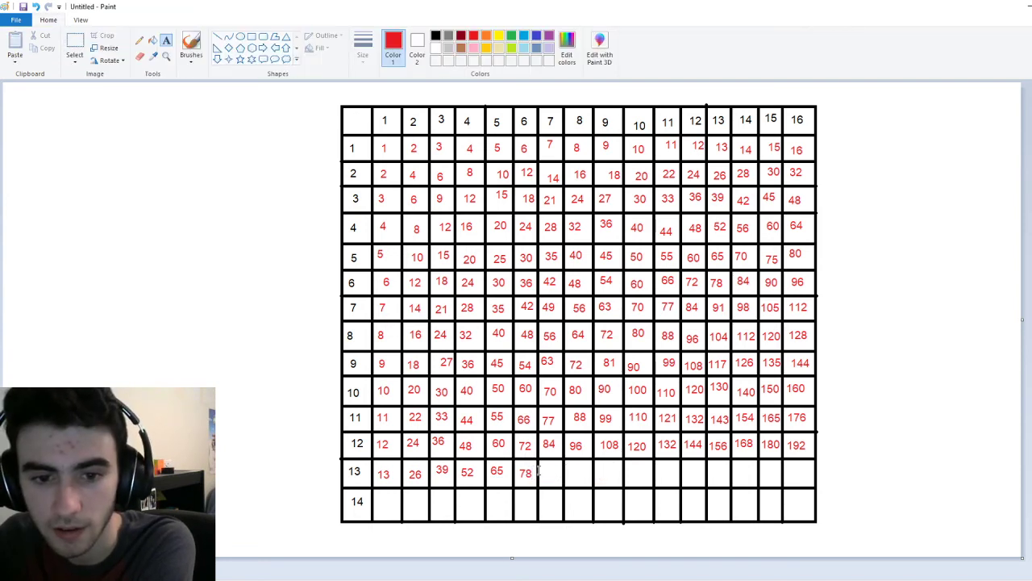
pyautogui.click(545, 468)
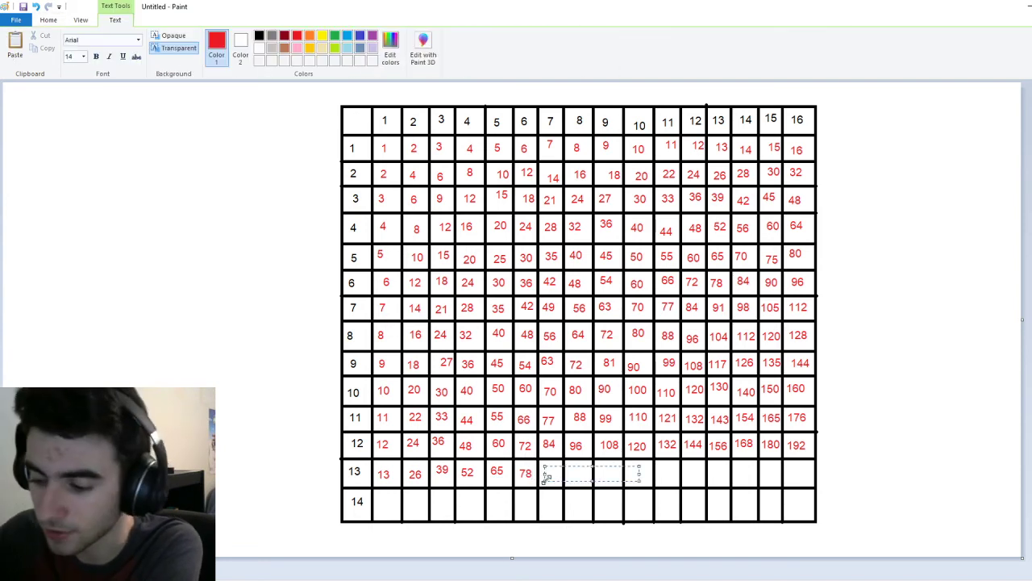
pyautogui.write('91')
pyautogui.click(575, 530)
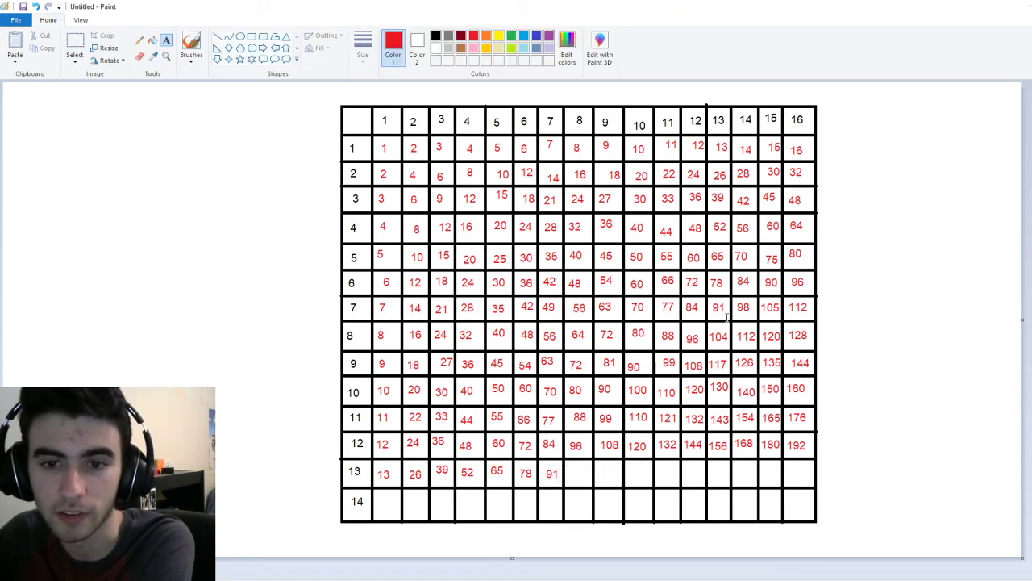
pyautogui.click(570, 466)
pyautogui.write('104')
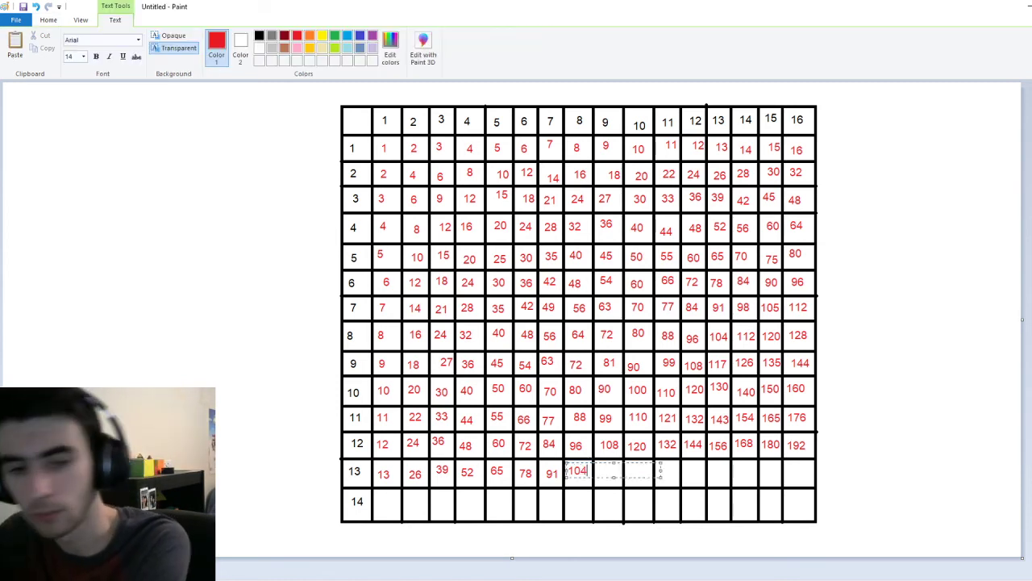
pyautogui.click(598, 502)
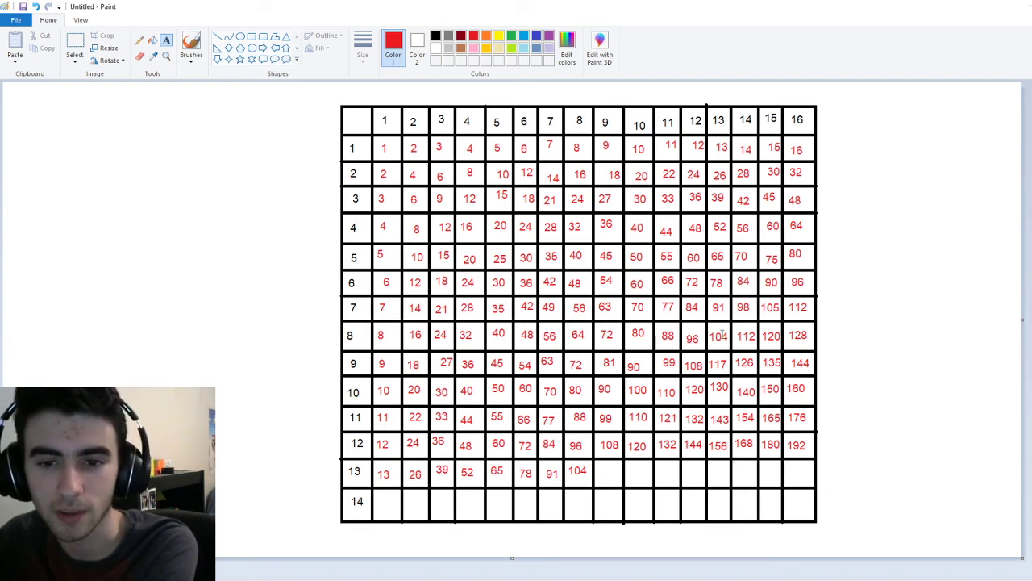
# - Add 117, 130 and 143 to row 13 after the 104
pyautogui.click(597, 466)
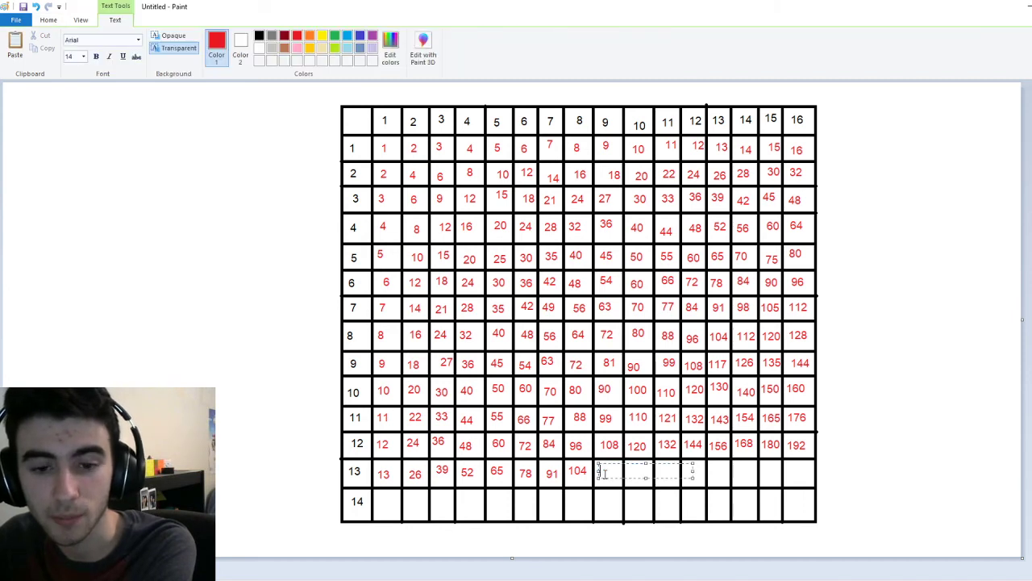
pyautogui.write('11')
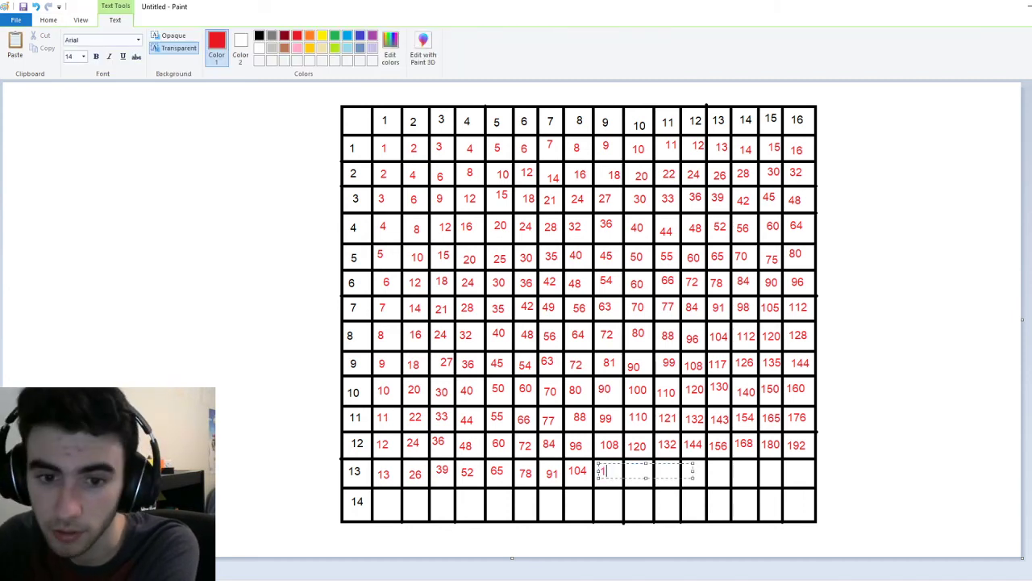
pyautogui.write('7')
pyautogui.click(623, 503)
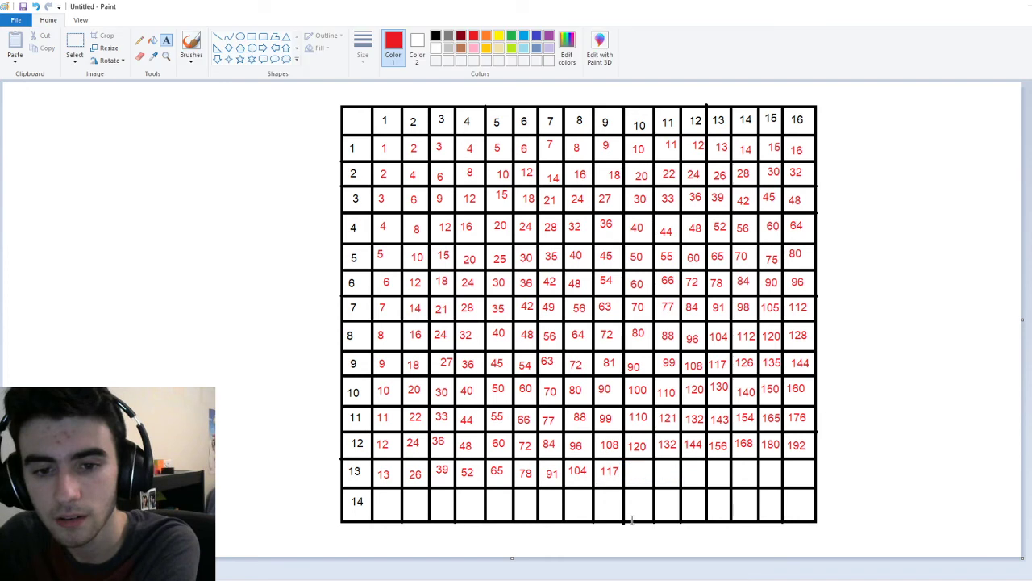
pyautogui.click(632, 472)
pyautogui.write('13')
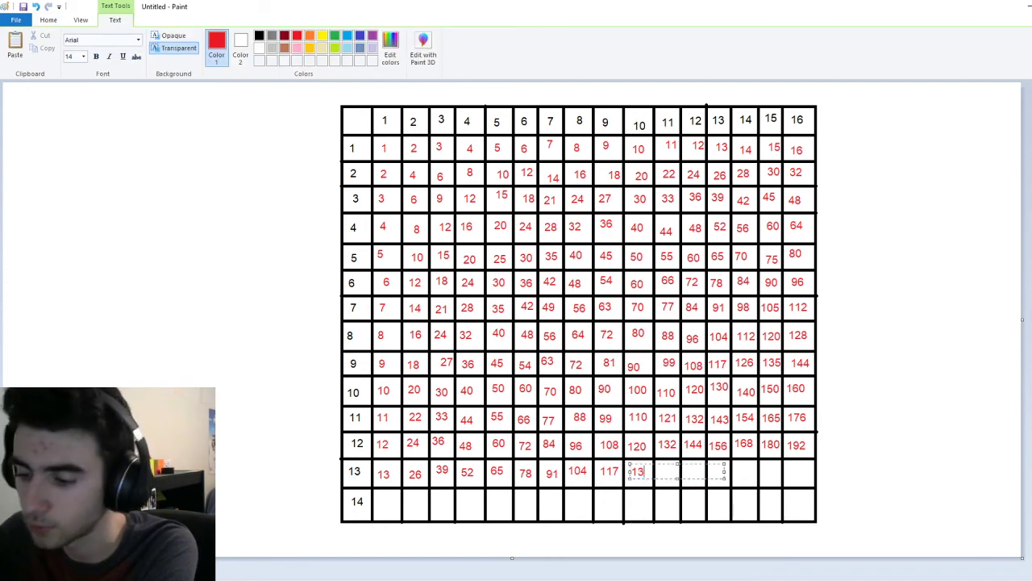
pyautogui.write('0')
pyautogui.click(661, 518)
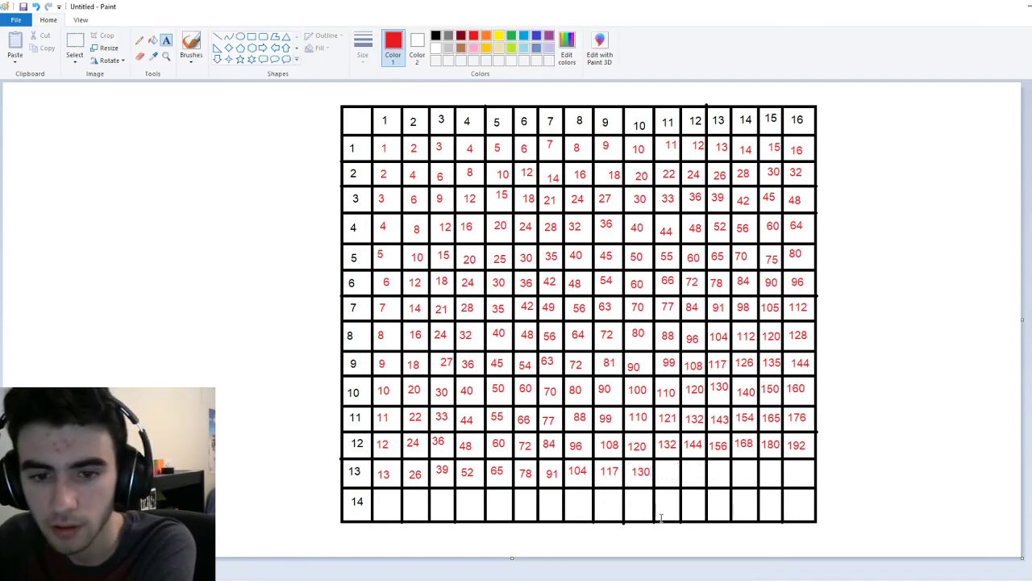
pyautogui.click(659, 472)
pyautogui.write('143')
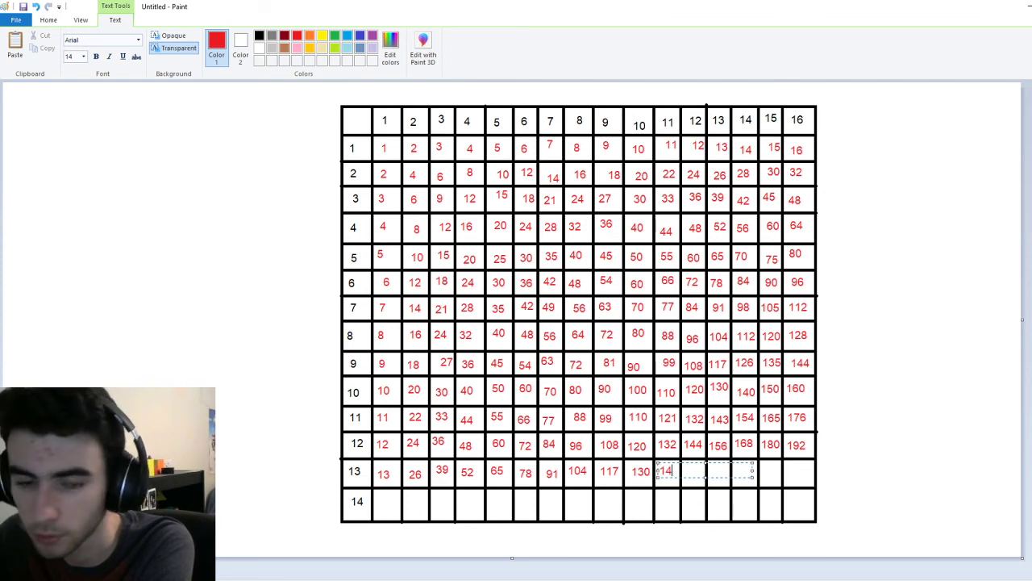
pyautogui.click(687, 488)
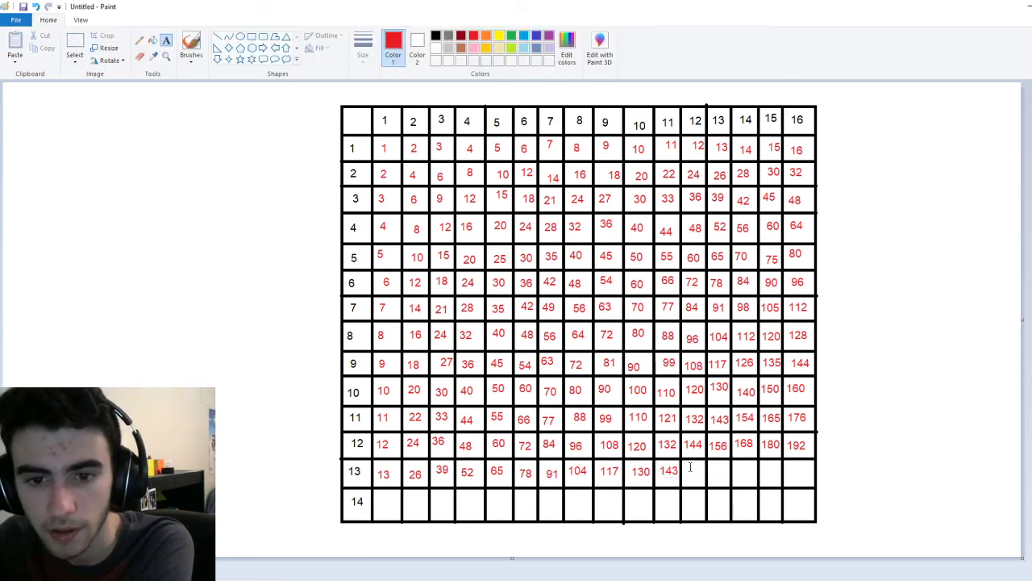
# - Add 156, 169 and 182 to the following row-13 cells
pyautogui.click(690, 467)
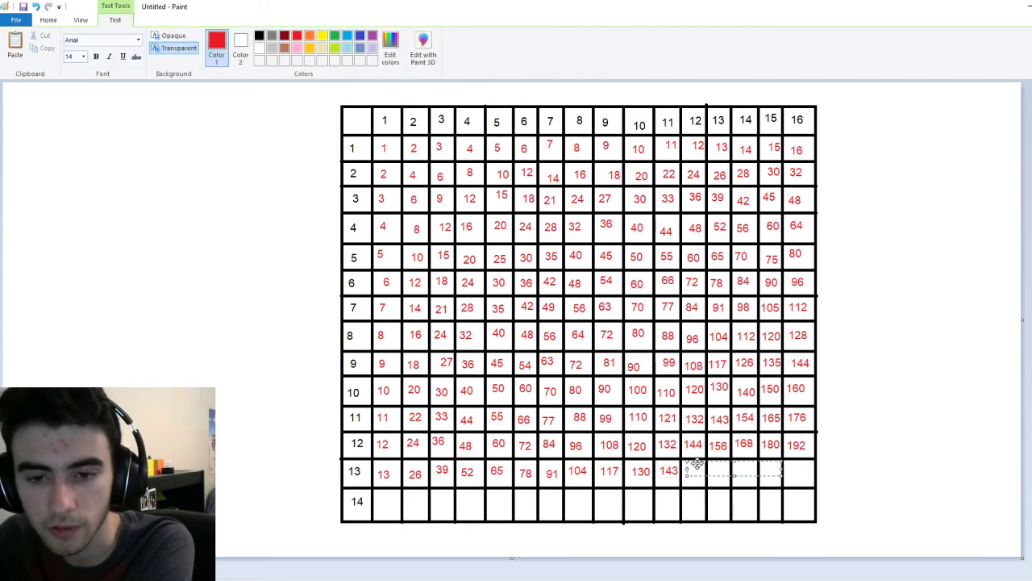
pyautogui.write('156')
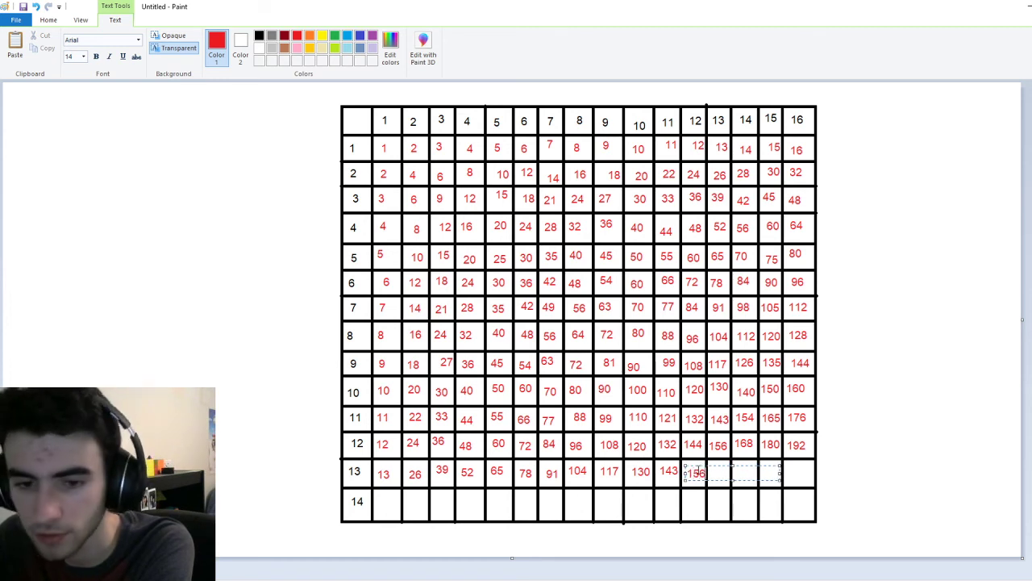
pyautogui.click(706, 494)
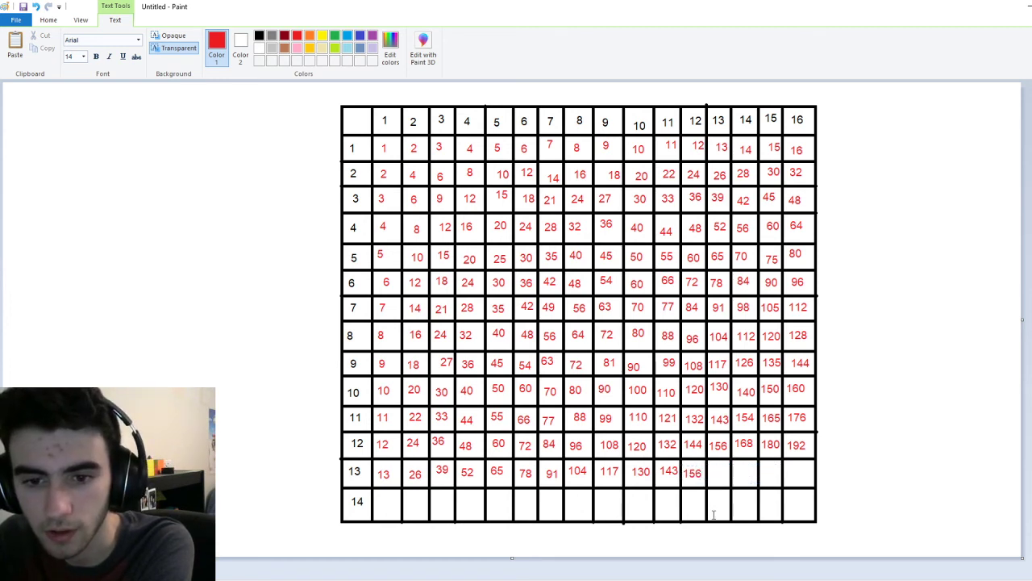
pyautogui.click(711, 466)
pyautogui.write('16')
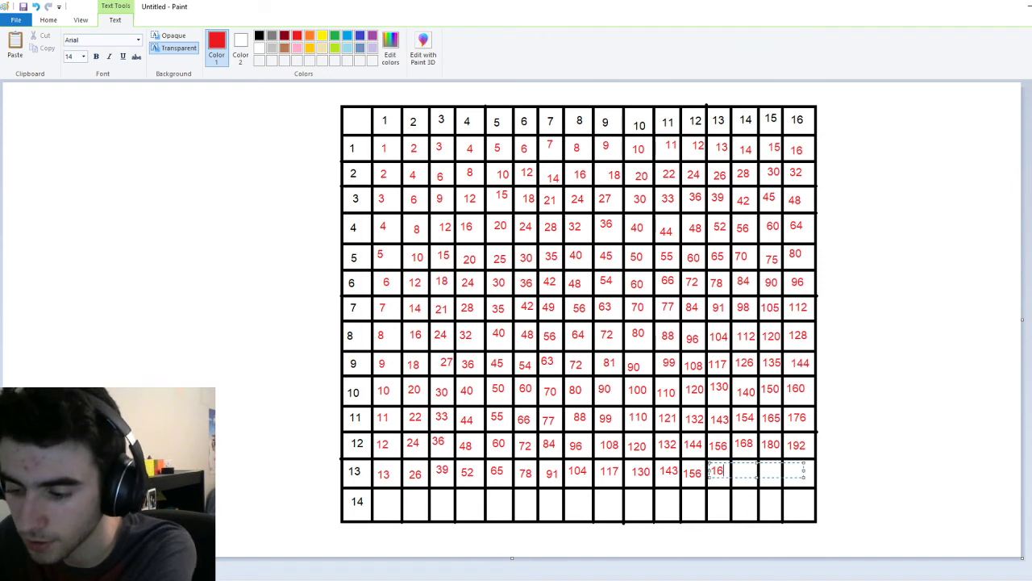
pyautogui.write('9')
pyautogui.click(734, 458)
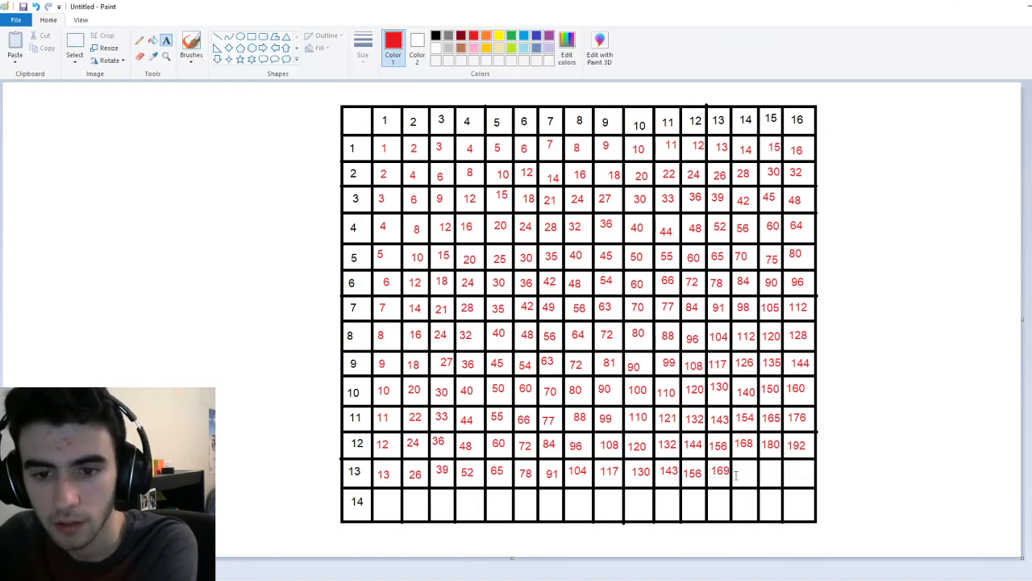
pyautogui.click(735, 472)
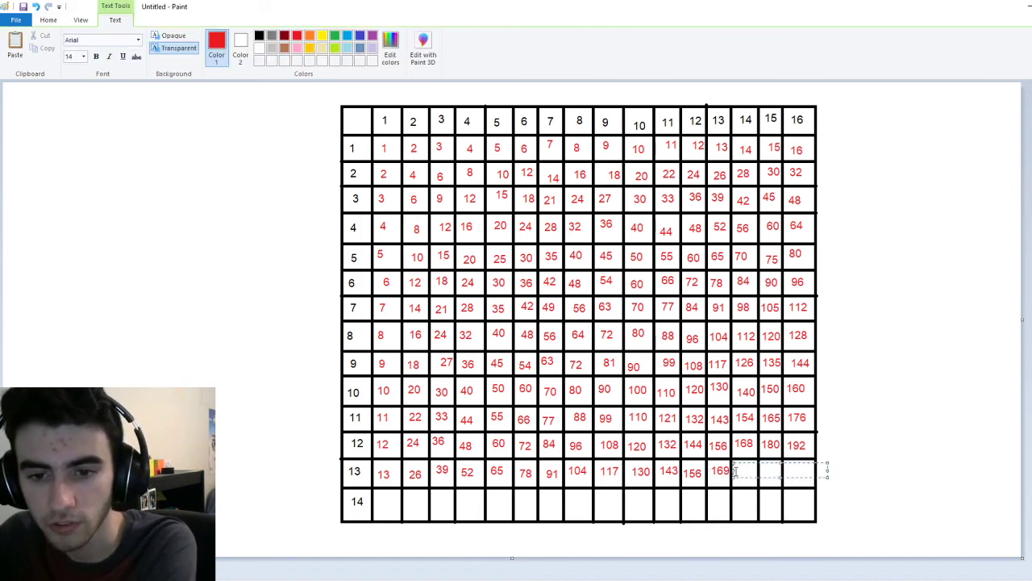
pyautogui.write('182')
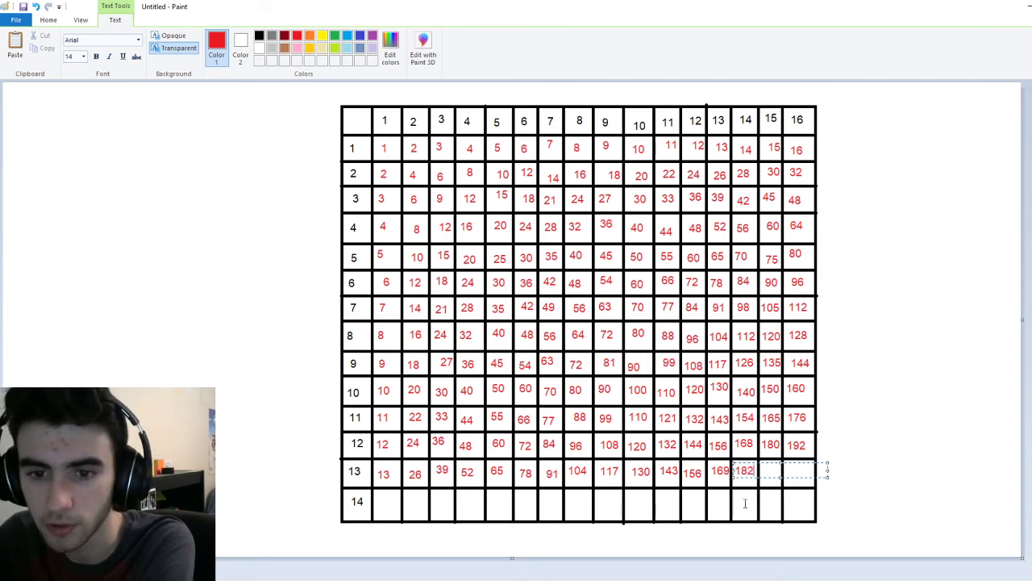
pyautogui.click(756, 506)
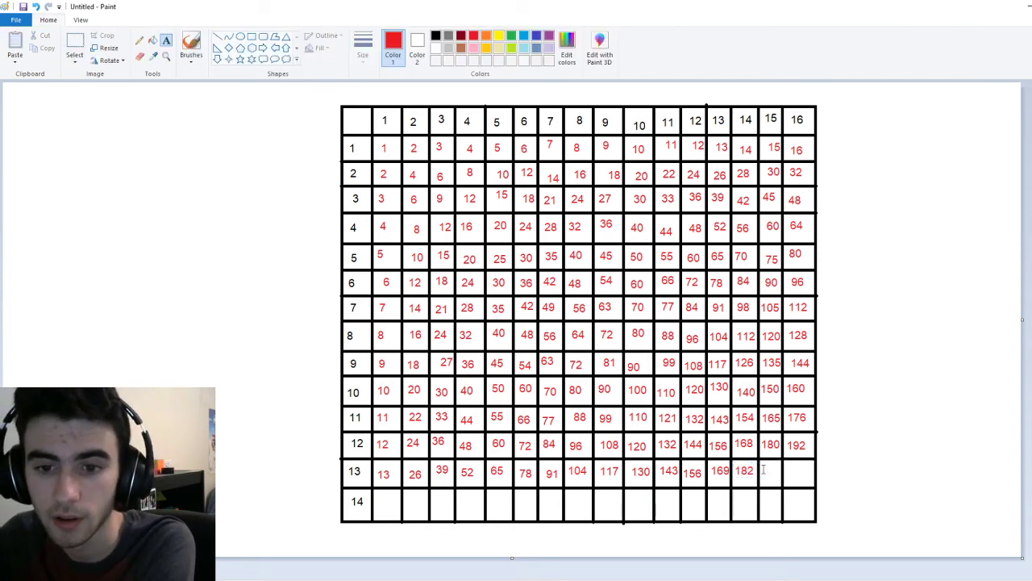
# - Enter 195, then type 208 in row 13's last cell and nudge it right
pyautogui.click(762, 471)
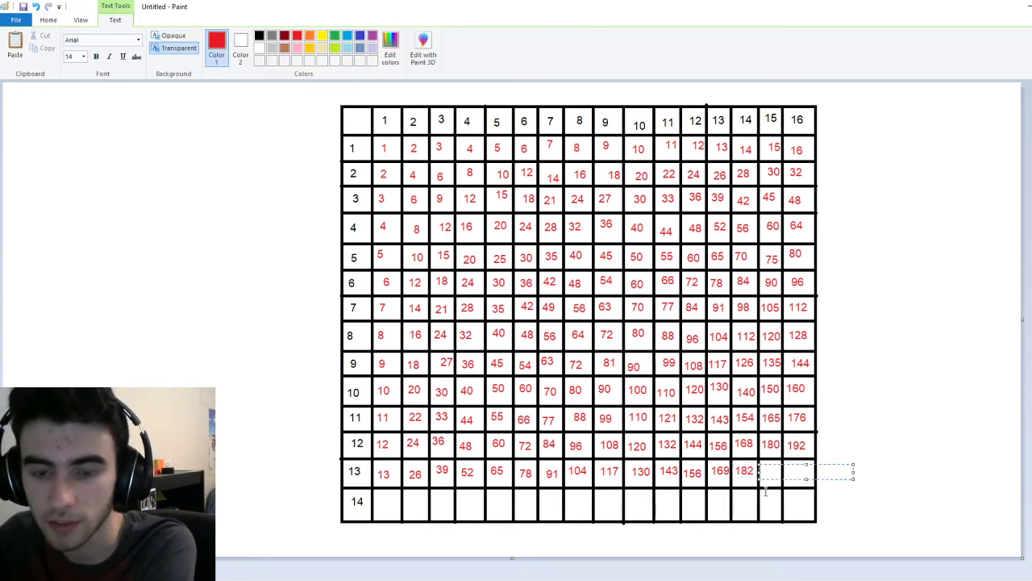
pyautogui.write('195')
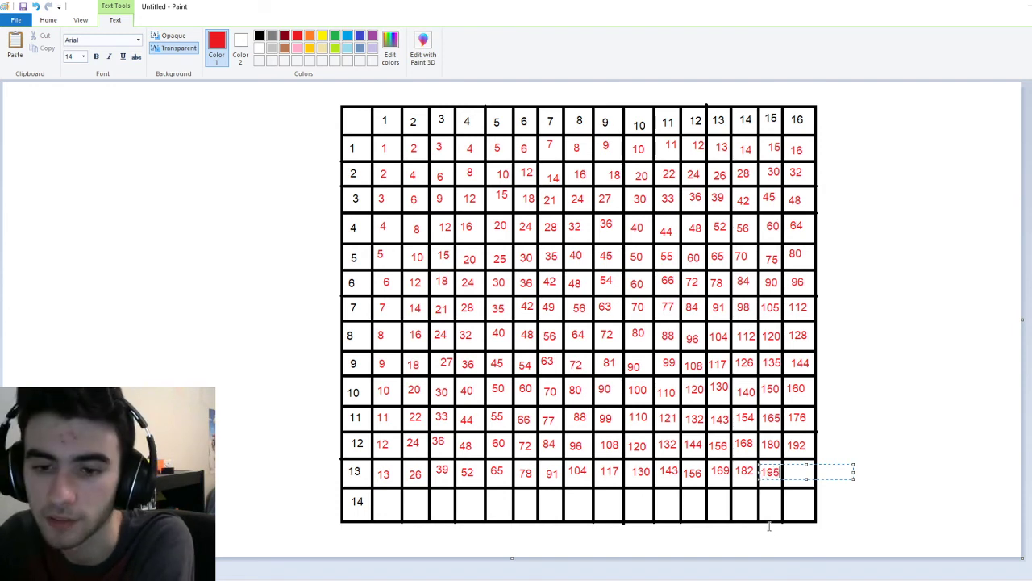
pyautogui.click(774, 526)
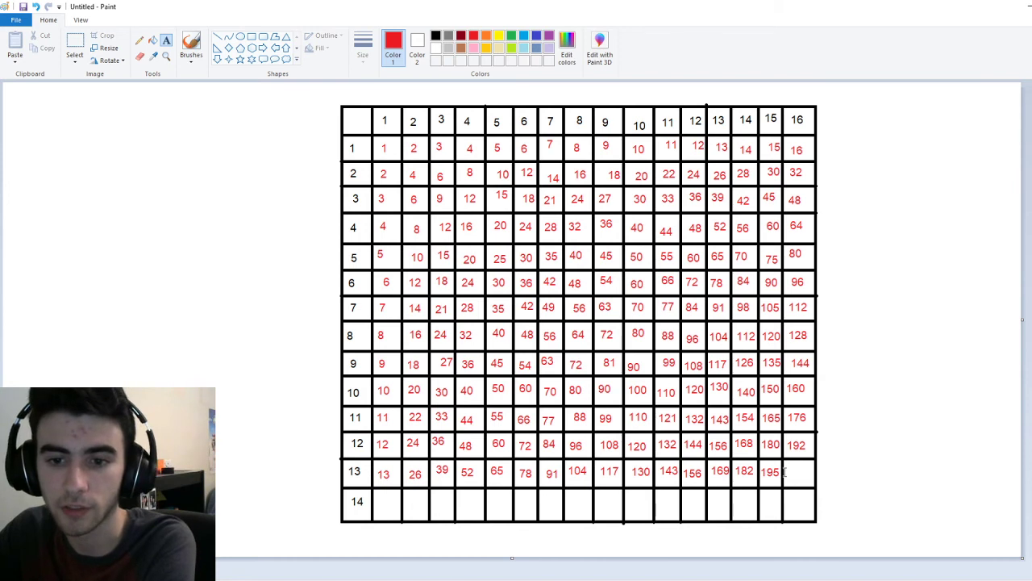
pyautogui.click(785, 473)
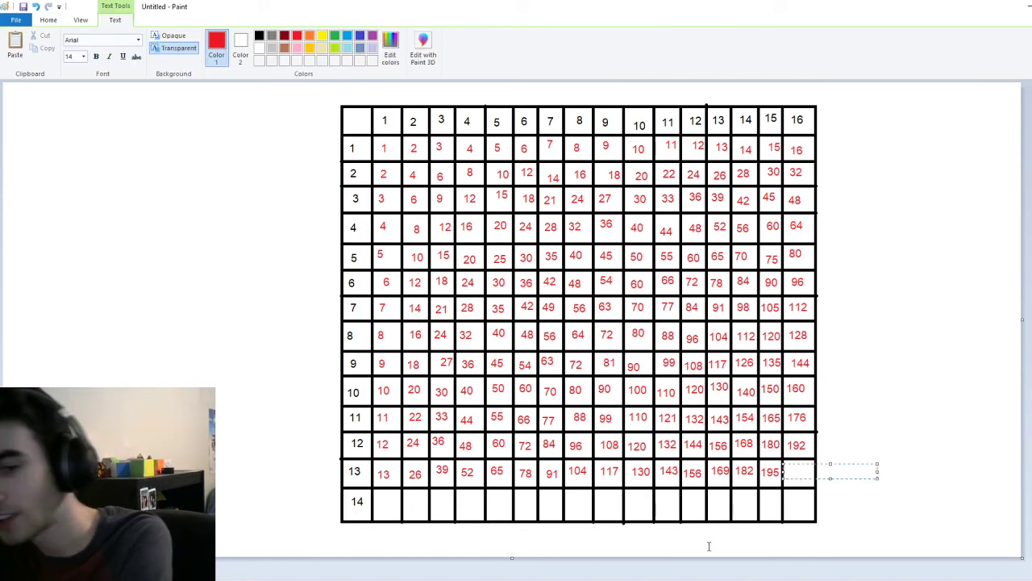
pyautogui.write('208')
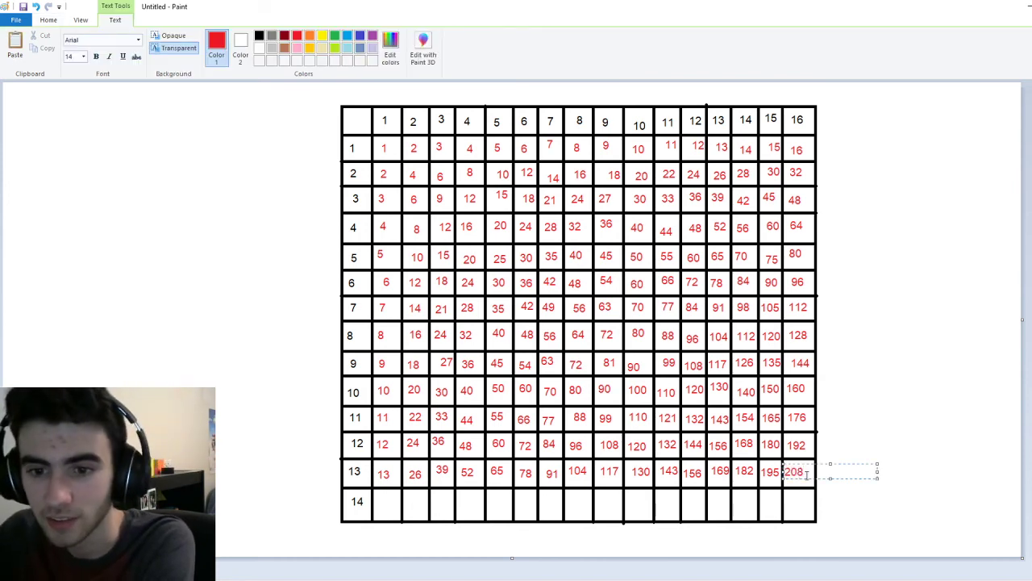
pyautogui.moveTo(808, 465); pyautogui.dragTo(814, 468)
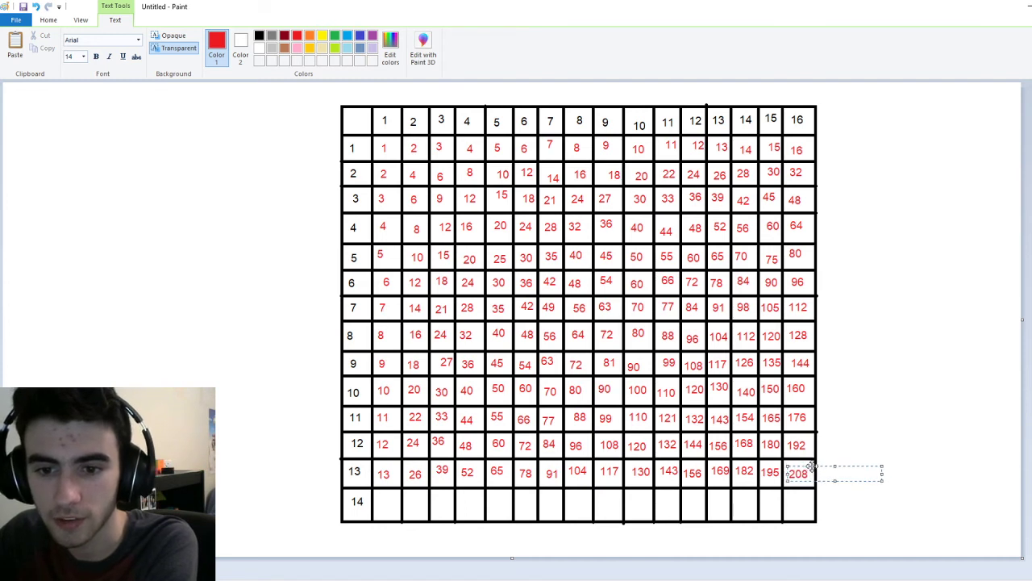
# - Fix 208 in row 13's last cell and begin text in row 14's first cell
pyautogui.click(801, 511)
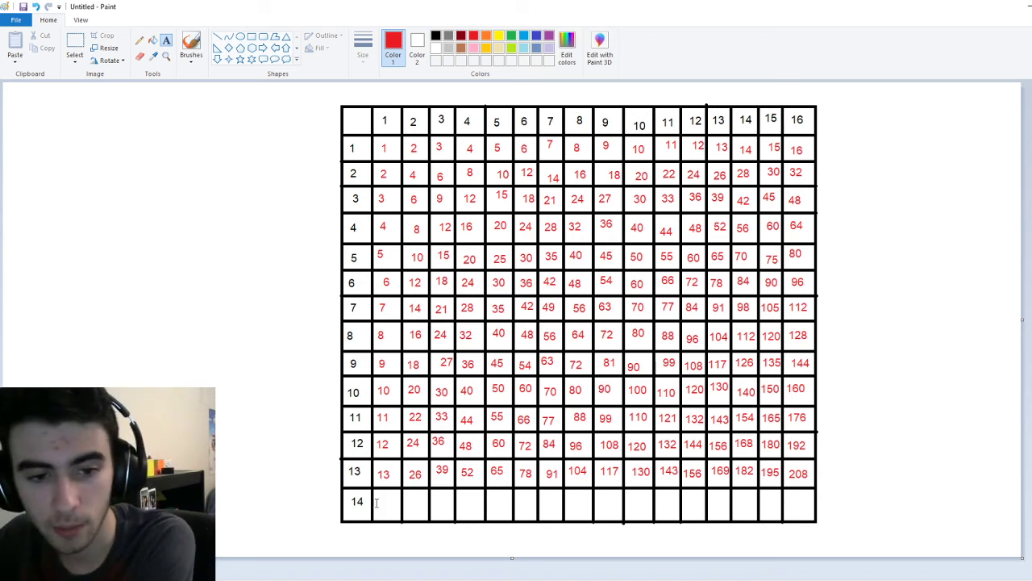
pyautogui.click(376, 502)
# - Enter the red row-14 products 14, 28 and 42 in the first three cells
pyautogui.write('14')
pyautogui.click(422, 541)
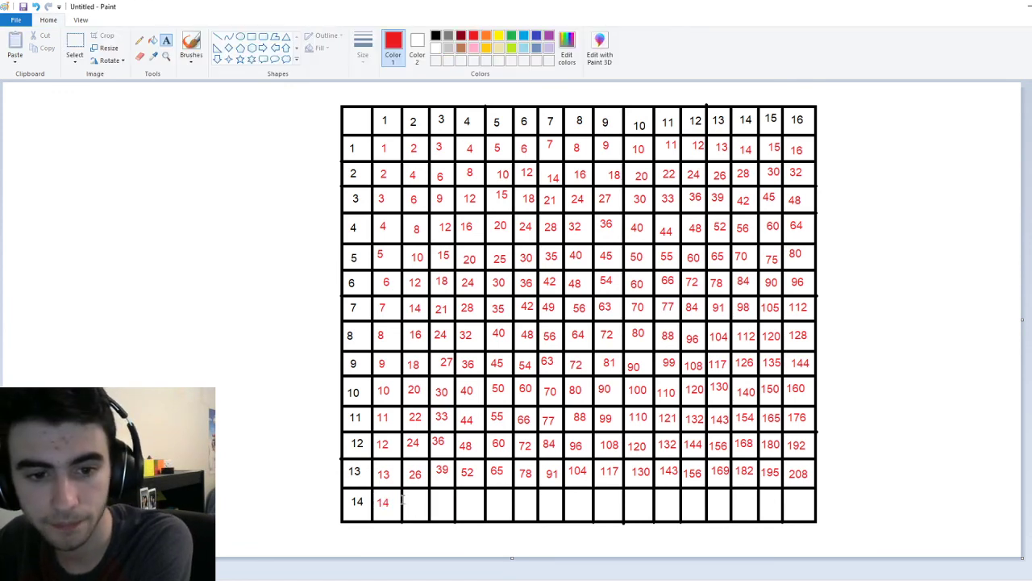
pyautogui.click(403, 498)
pyautogui.write('28')
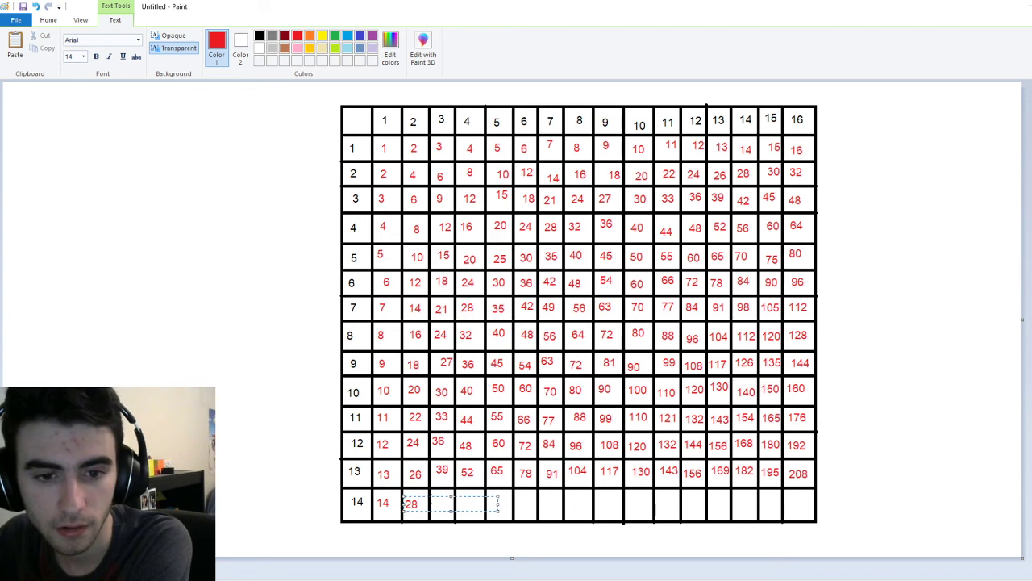
pyautogui.click(434, 500)
pyautogui.click(434, 500)
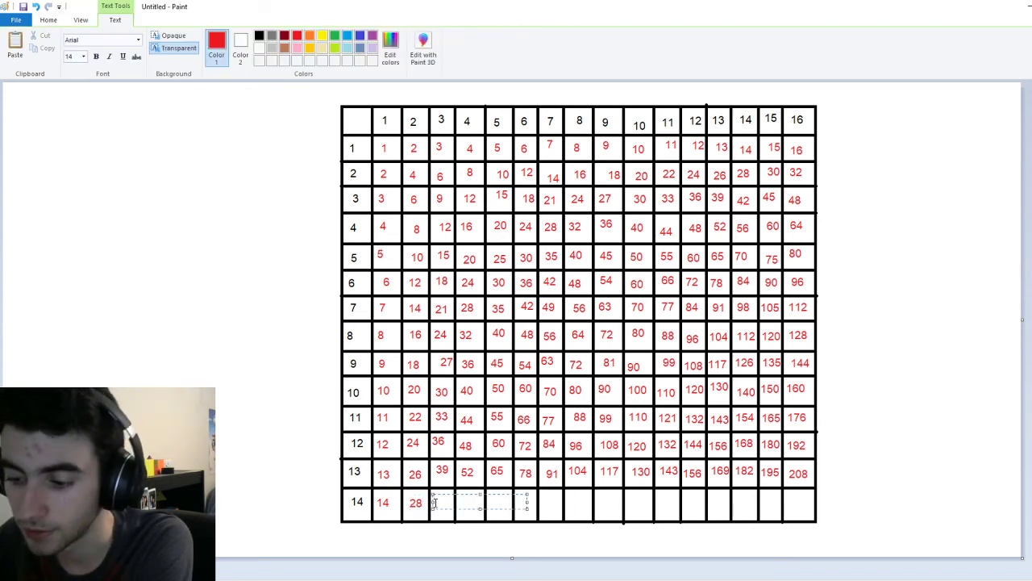
pyautogui.write('42')
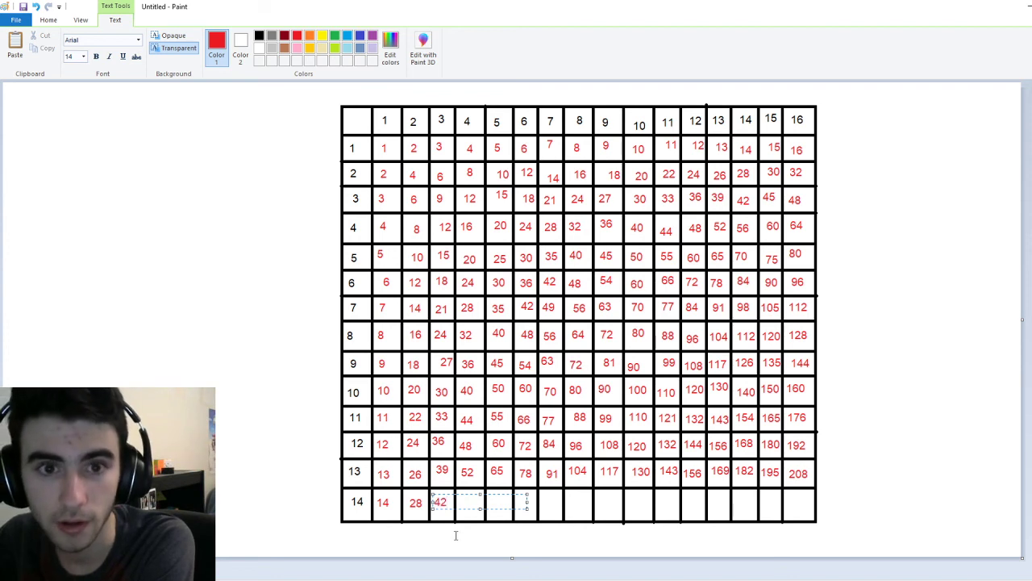
pyautogui.click(456, 534)
# - Add 56, 70 and 84 to the next row-14 cells
pyautogui.click(458, 498)
pyautogui.write('5')
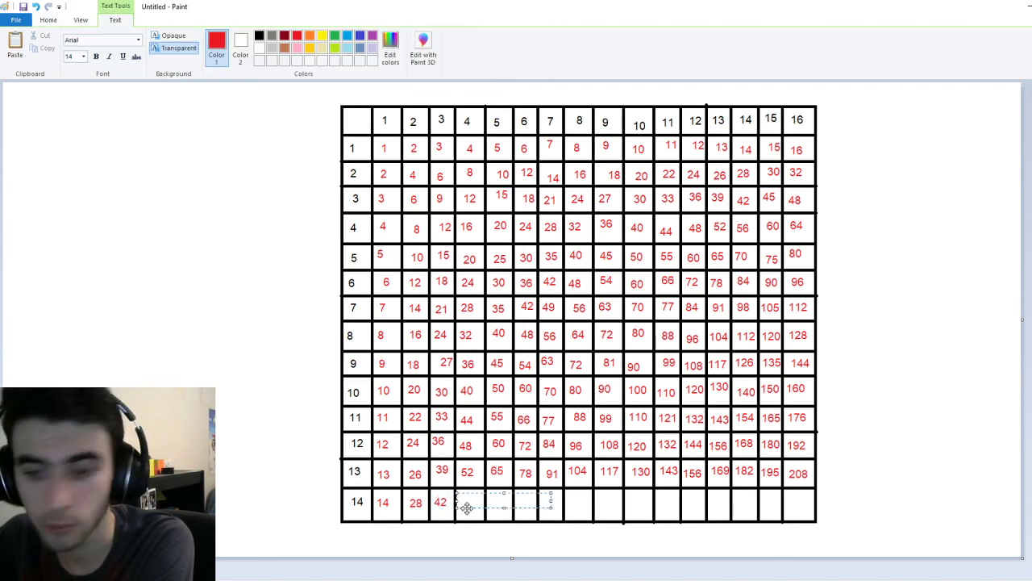
pyautogui.write('6')
pyautogui.click(487, 523)
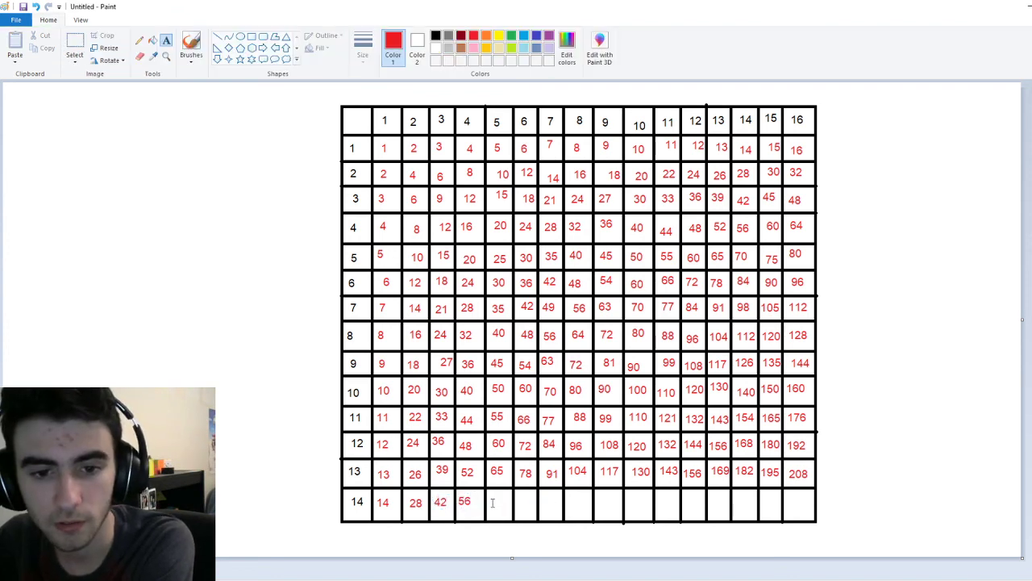
pyautogui.click(489, 504)
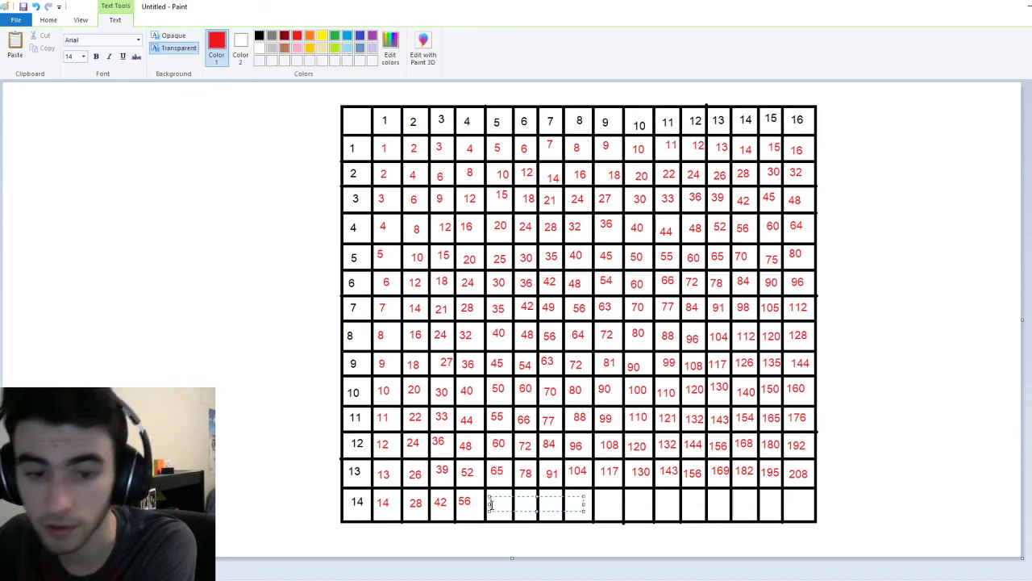
pyautogui.write('70')
pyautogui.click(507, 532)
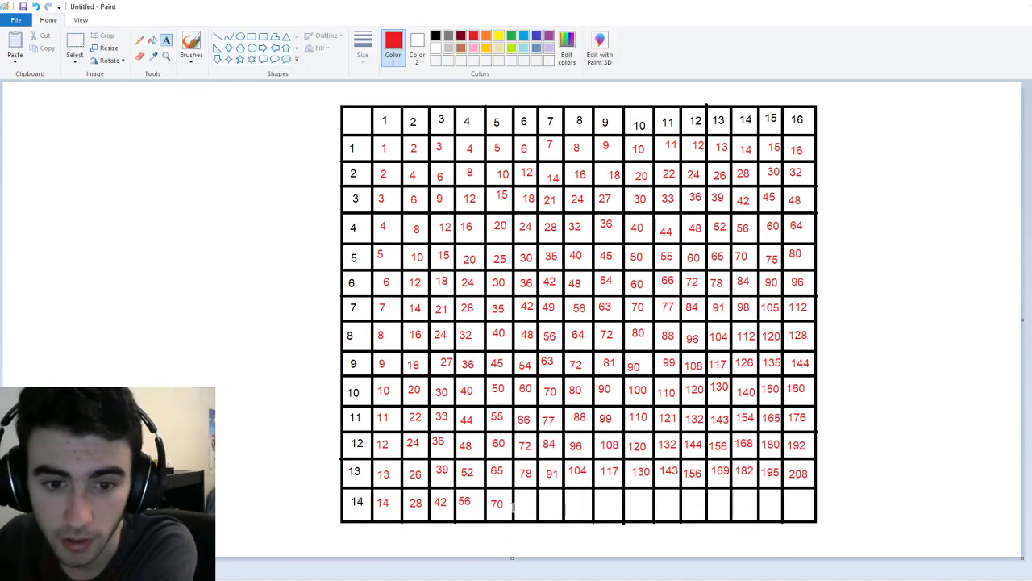
pyautogui.click(516, 502)
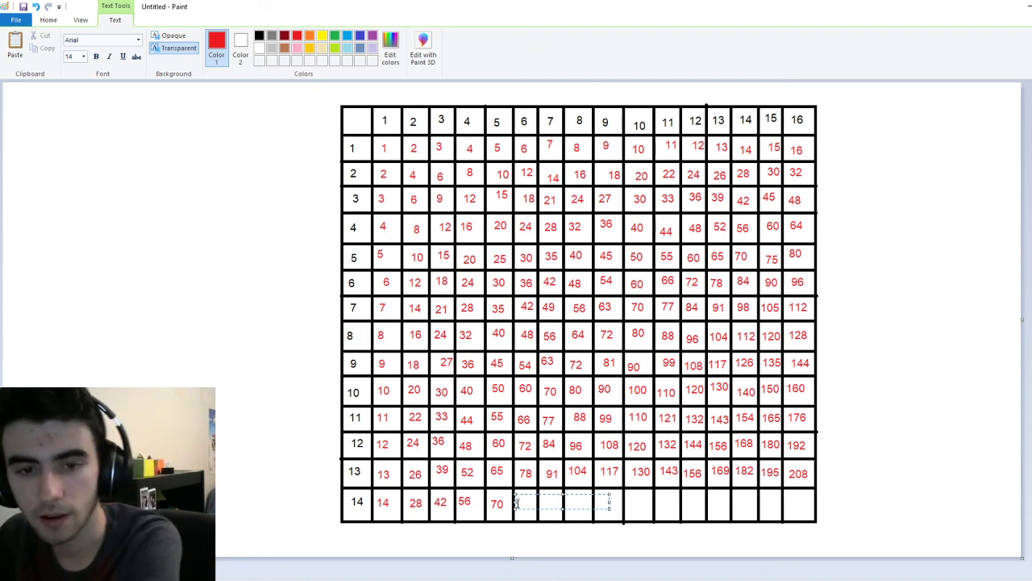
pyautogui.write('84')
pyautogui.click(534, 520)
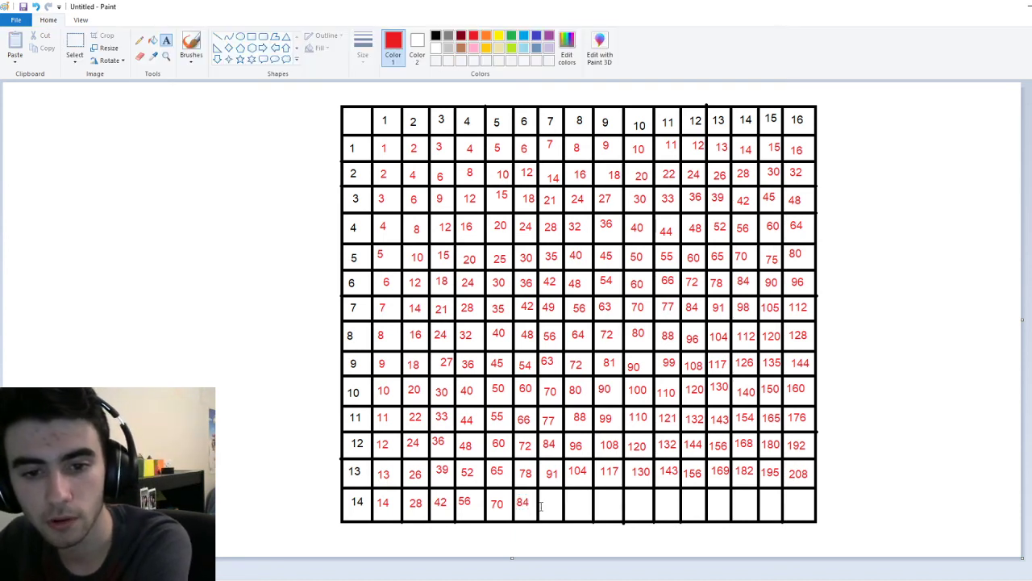
# - Add 98, 112 and 126 to row 14's seventh through ninth cells
pyautogui.click(543, 502)
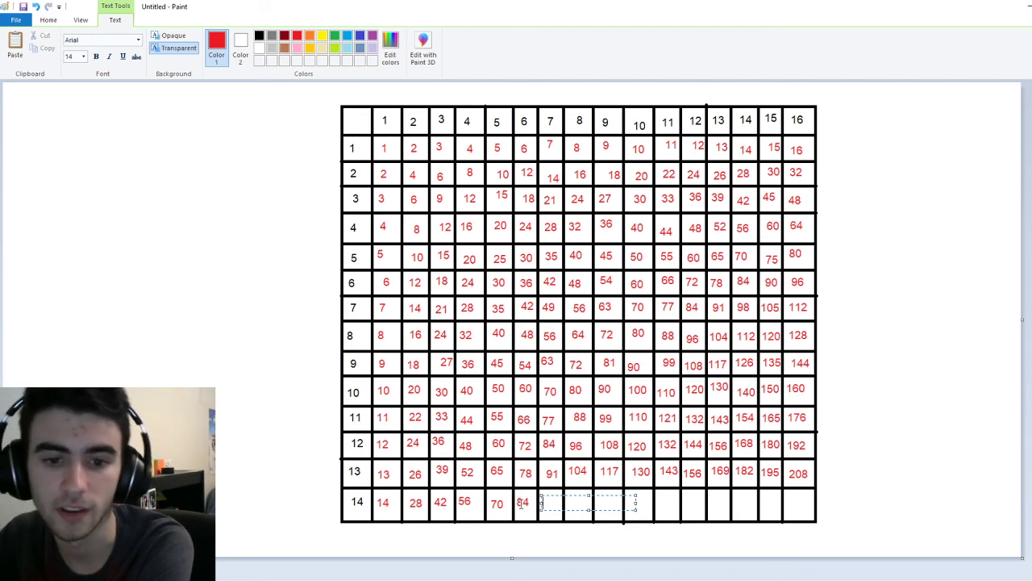
pyautogui.write('98')
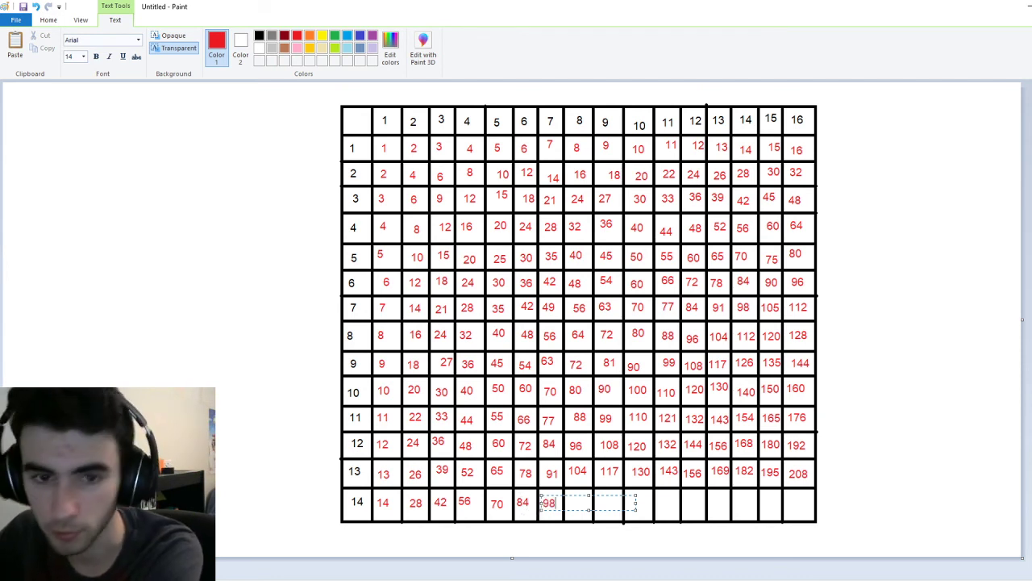
pyautogui.click(591, 529)
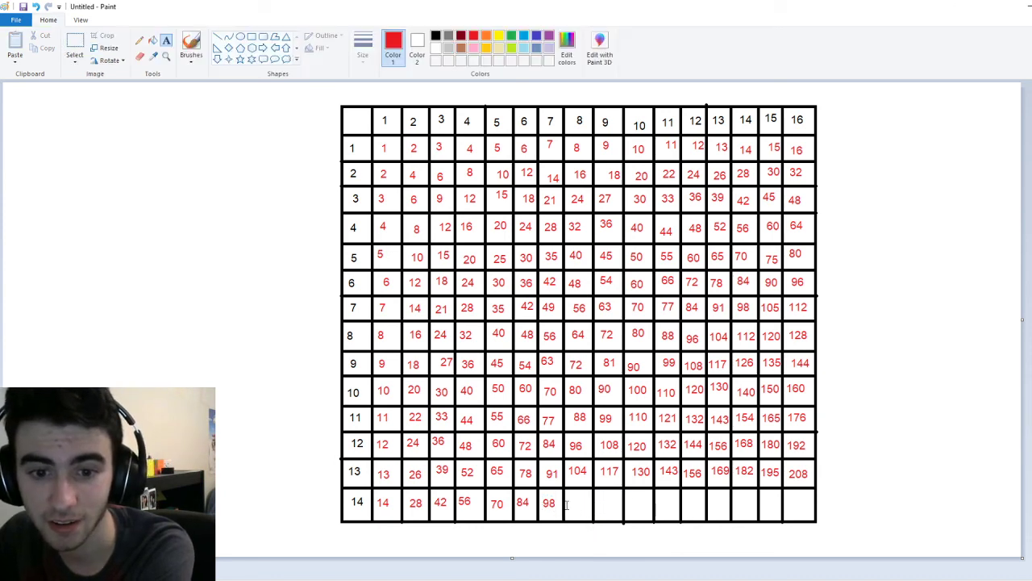
pyautogui.click(567, 505)
pyautogui.write('112')
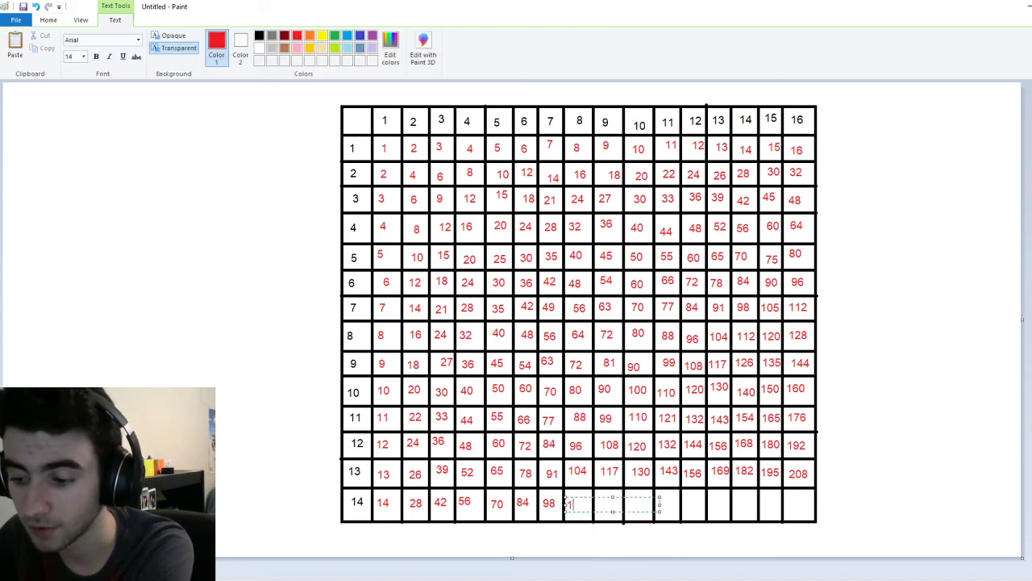
pyautogui.click(604, 526)
pyautogui.click(598, 500)
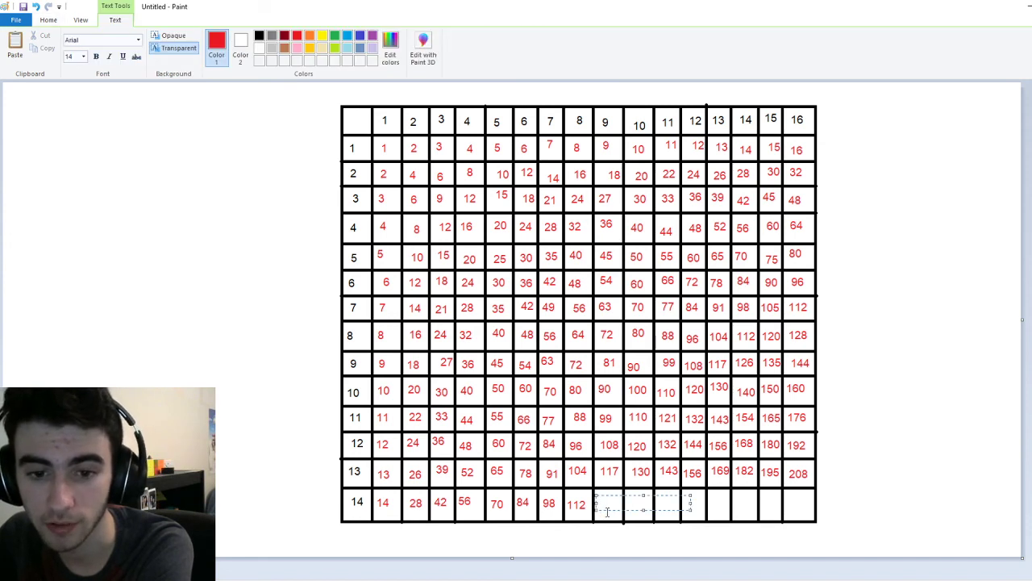
pyautogui.write('126')
pyautogui.click(613, 540)
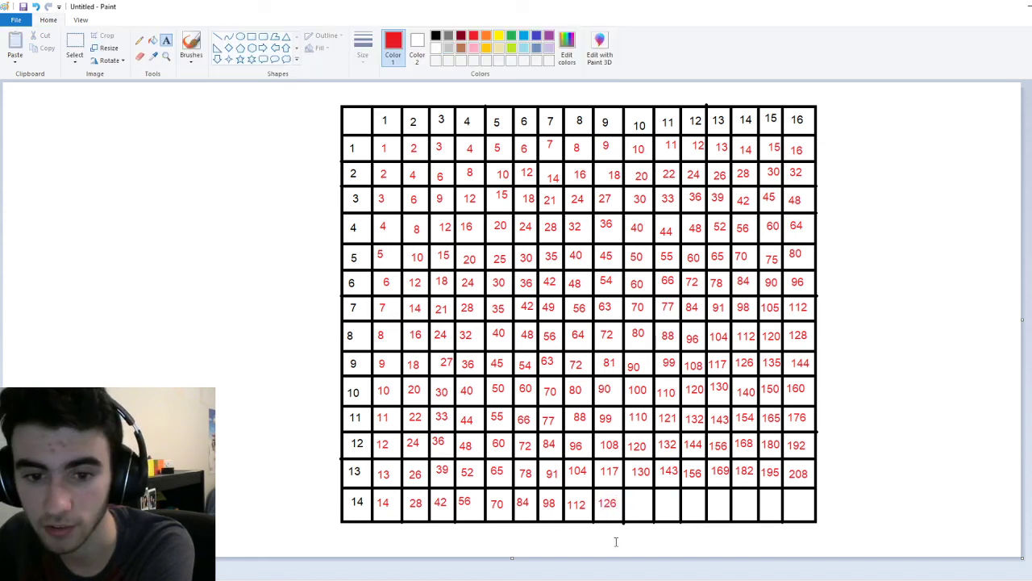
# - Add 140, 154 and 168 to row 14's tenth through twelfth cells
pyautogui.click(627, 500)
pyautogui.write('14')
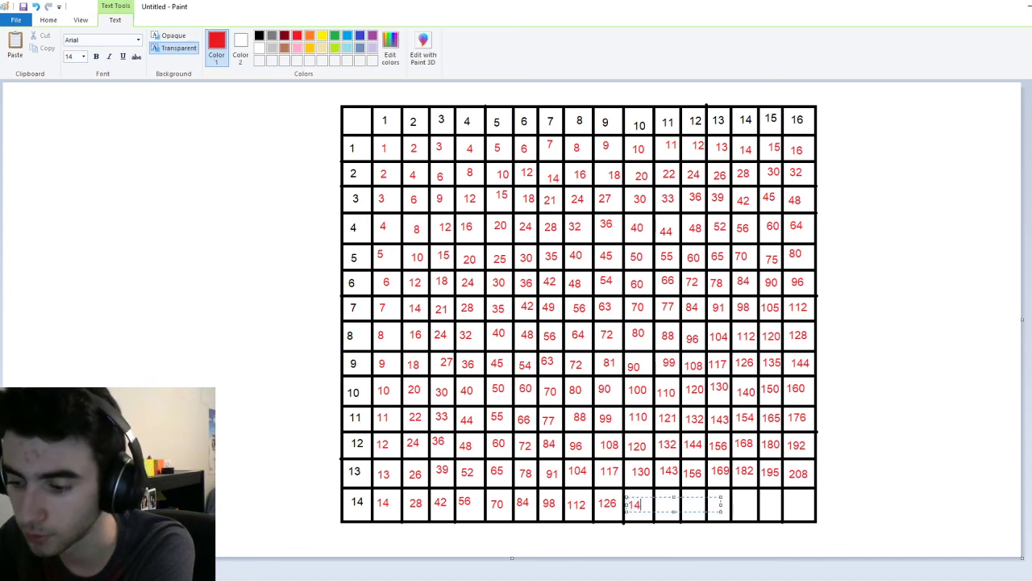
pyautogui.write('0')
pyautogui.click(634, 543)
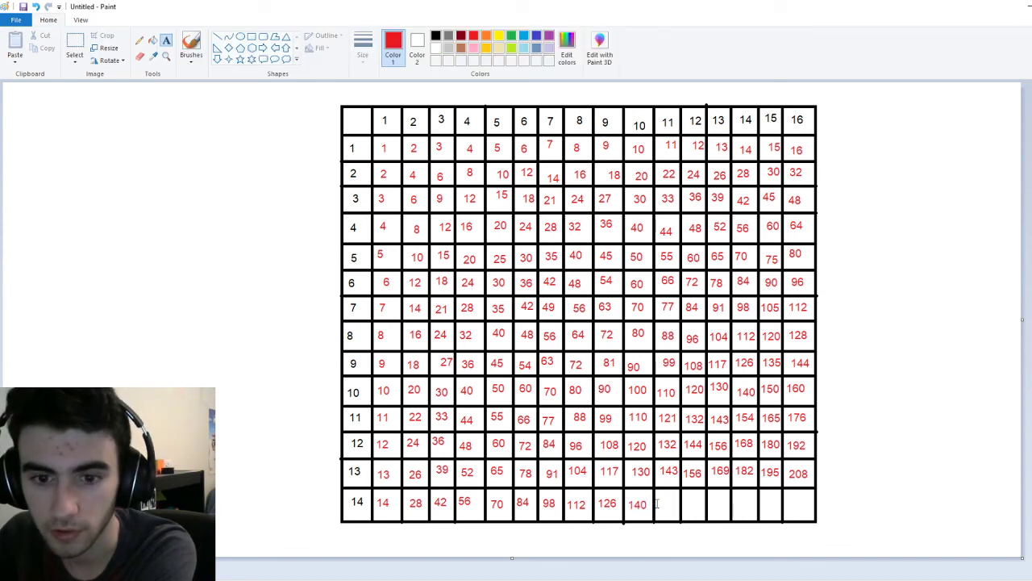
pyautogui.click(657, 503)
pyautogui.write('154')
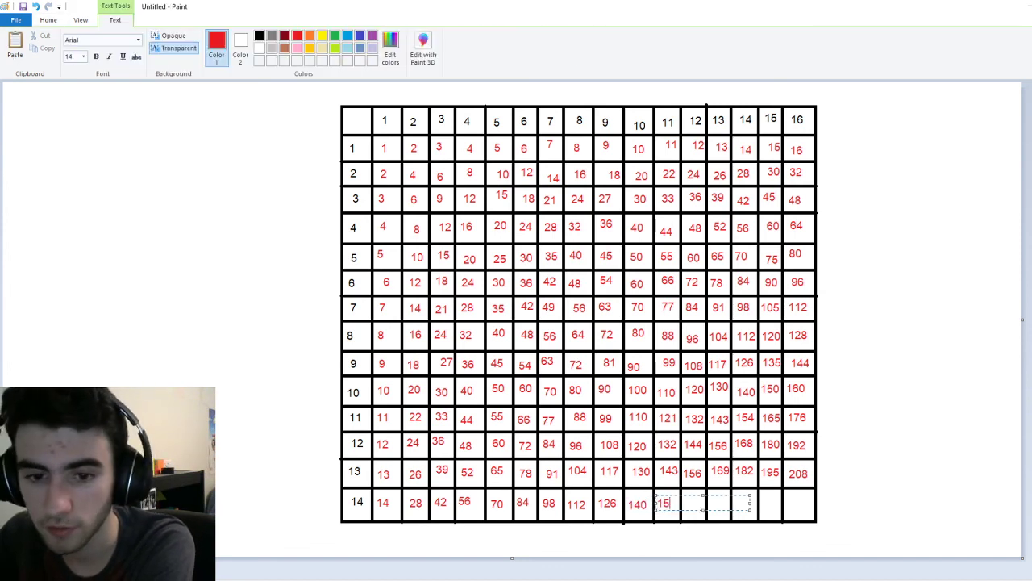
pyautogui.click(691, 533)
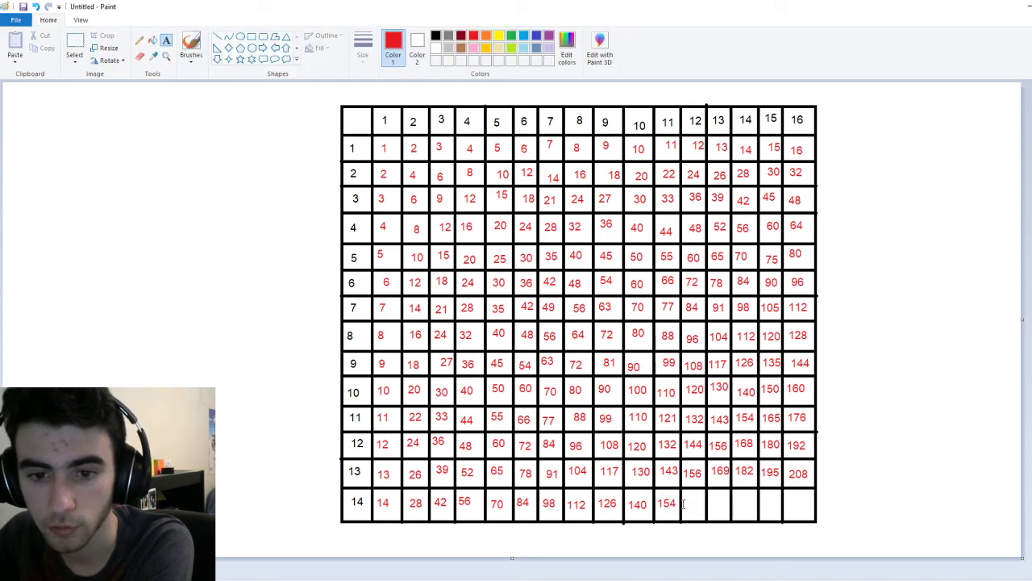
pyautogui.click(685, 506)
pyautogui.write('1')
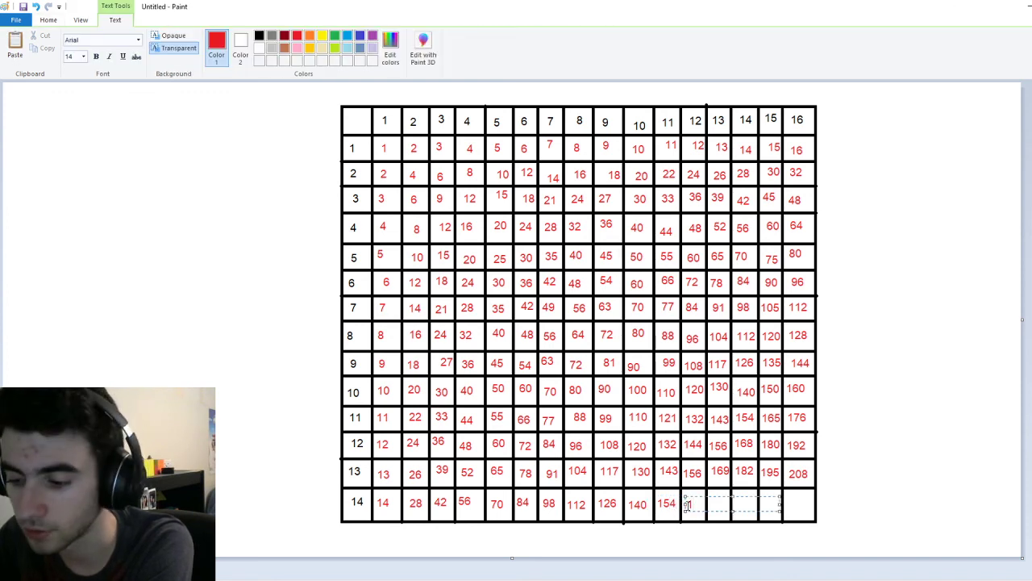
pyautogui.write('68')
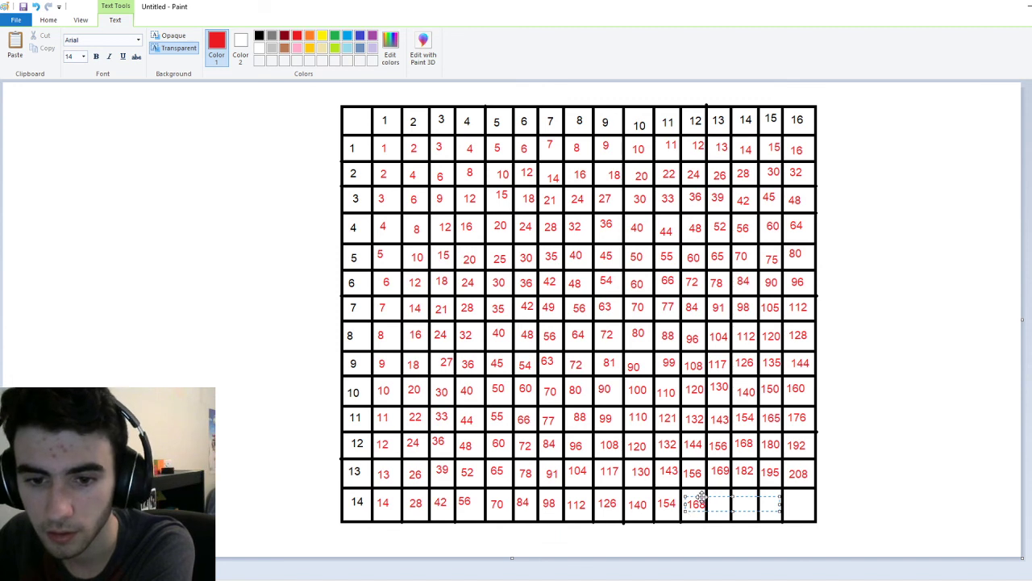
pyautogui.click(699, 537)
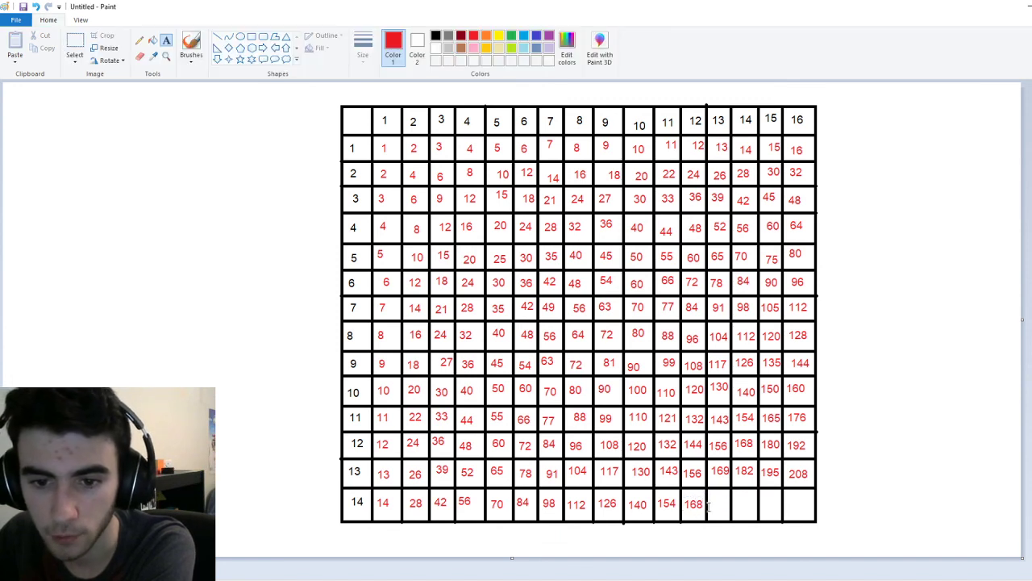
pyautogui.click(708, 506)
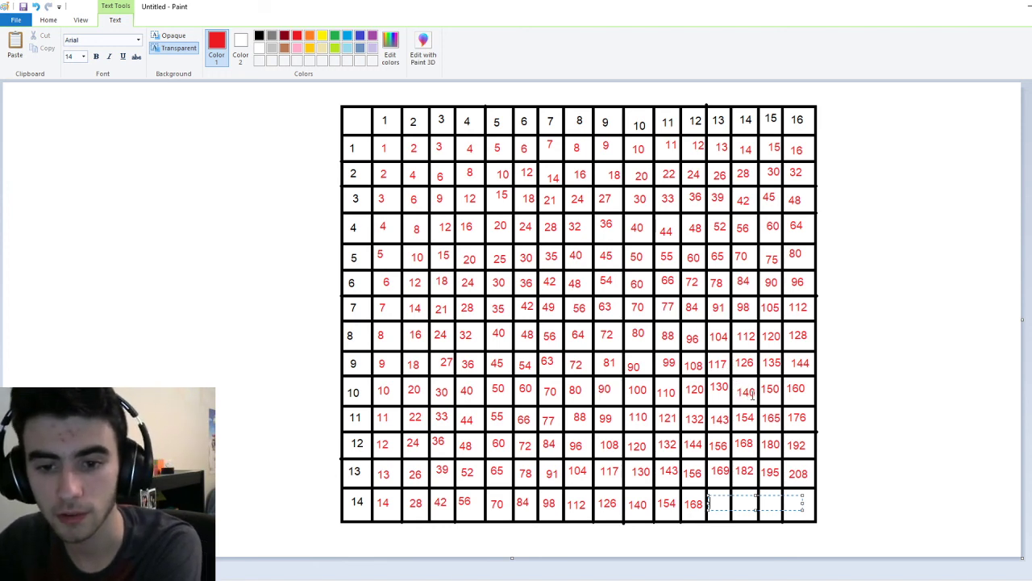
# - Enter 182 and 196 into the next row-14 cells
pyautogui.write('182')
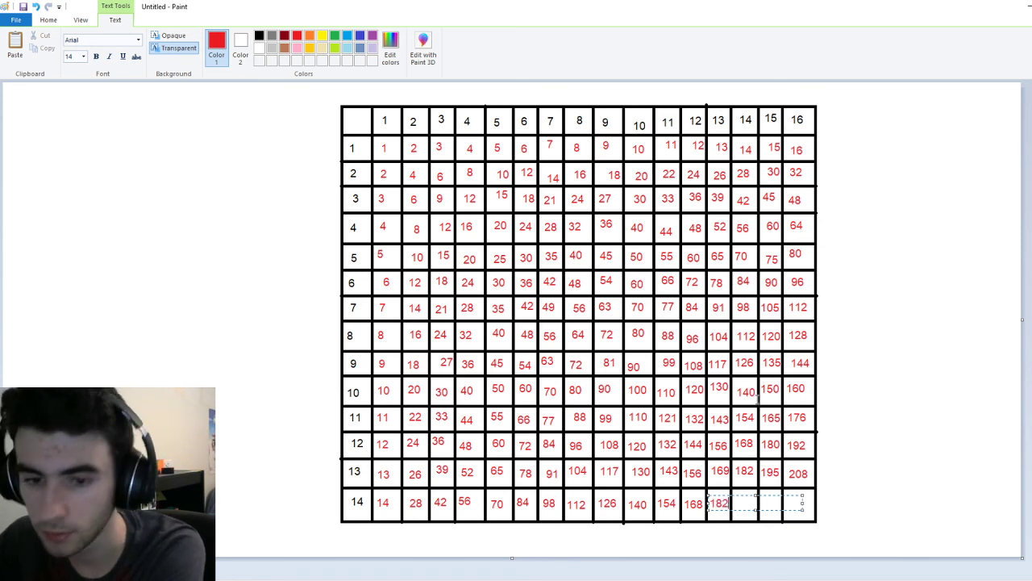
pyautogui.click(724, 533)
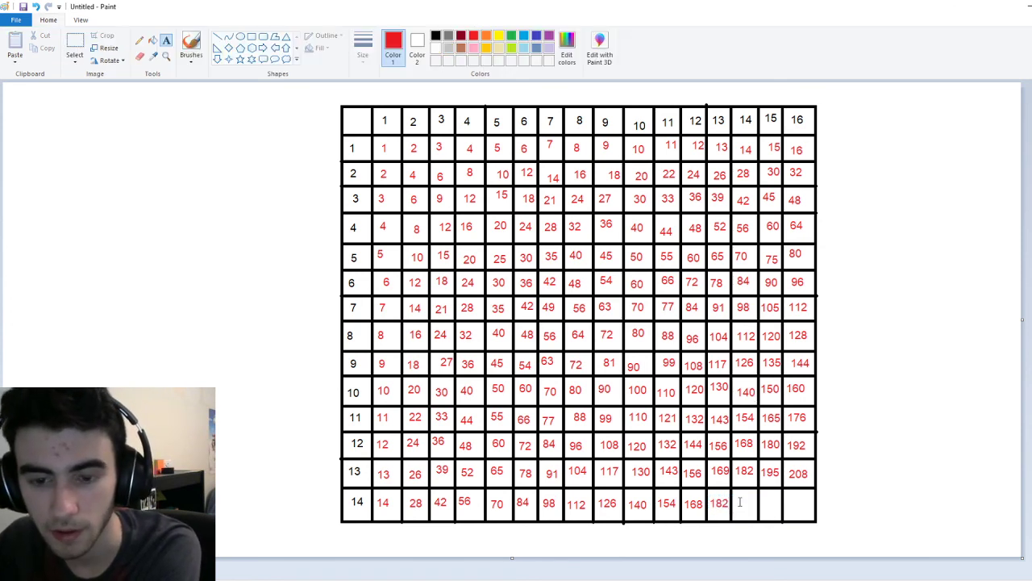
pyautogui.click(735, 500)
pyautogui.write('196')
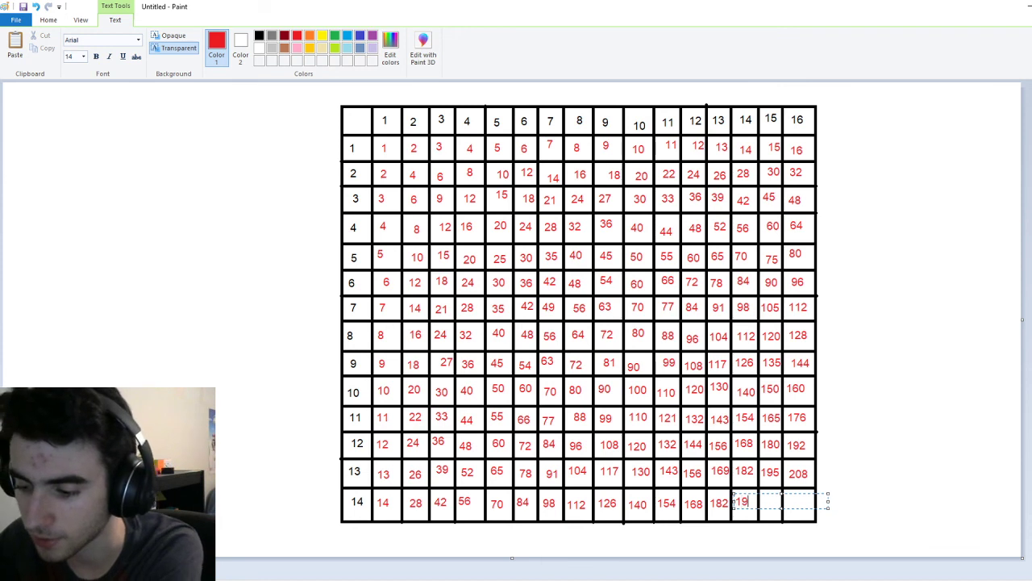
pyautogui.press('Home')
pyautogui.hotkey('shift', 'Right')
pyautogui.hotkey('shift', 'Right')
pyautogui.hotkey('shift', 'Right')
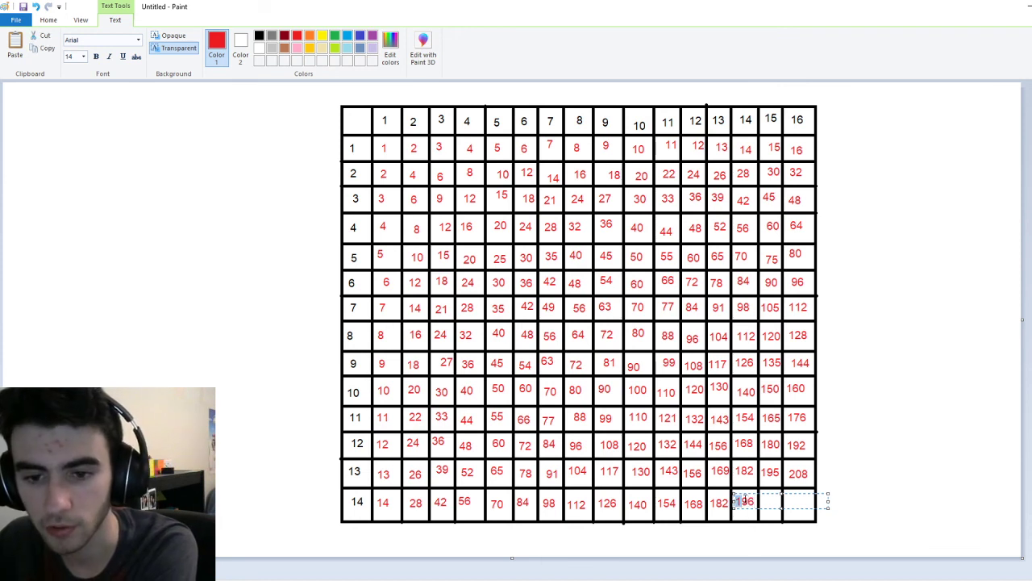
pyautogui.click(788, 531)
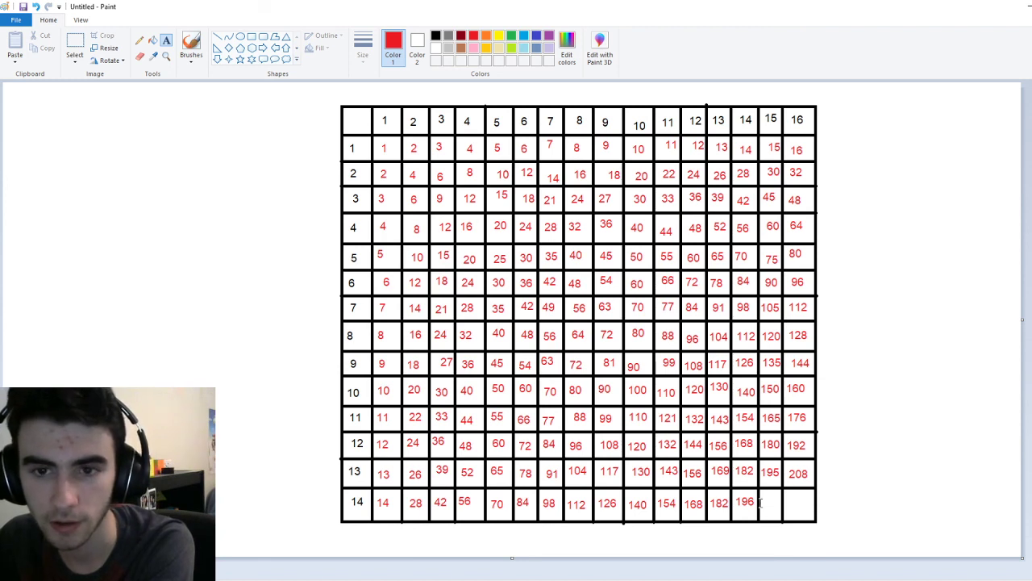
# - Enter 210 and 224 into the last two cells of row 14
pyautogui.click(759, 496)
pyautogui.write('2')
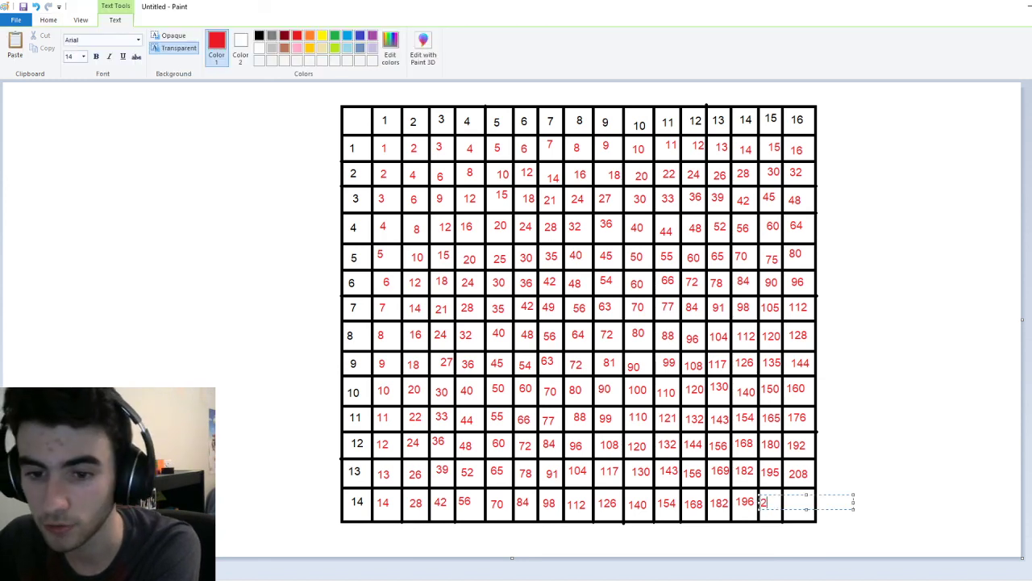
pyautogui.write('1')
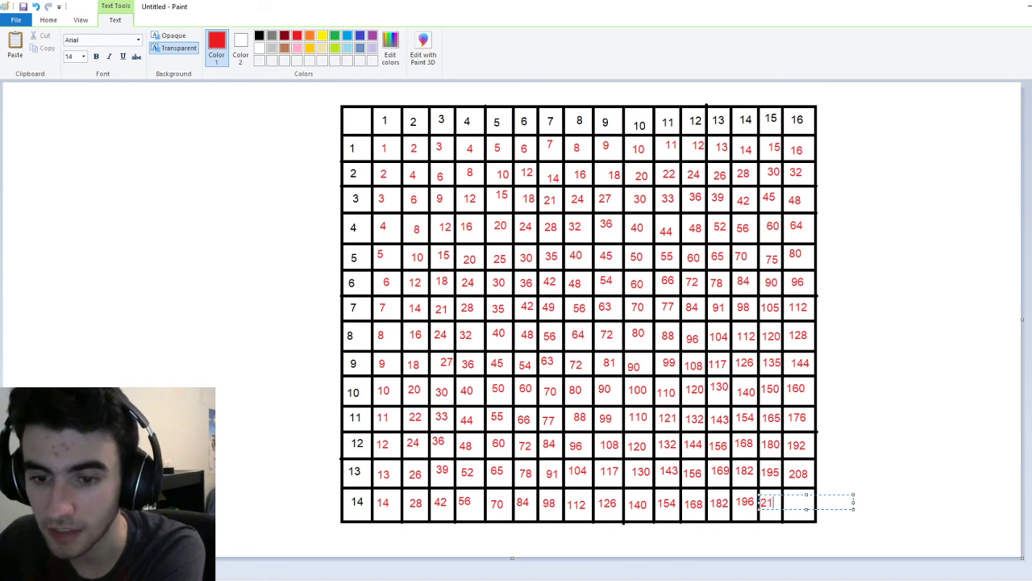
pyautogui.write('0')
pyautogui.click(789, 520)
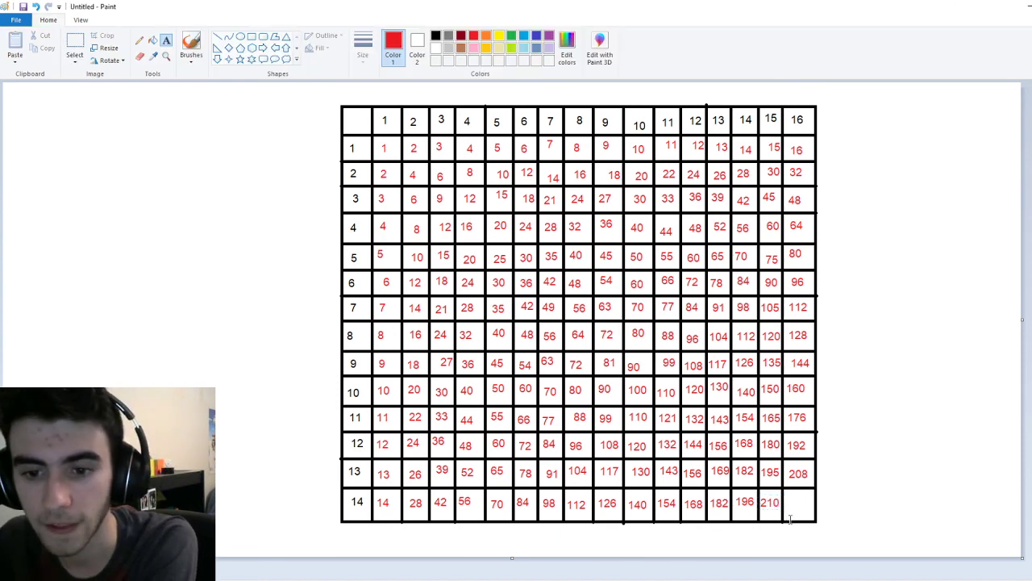
pyautogui.click(785, 498)
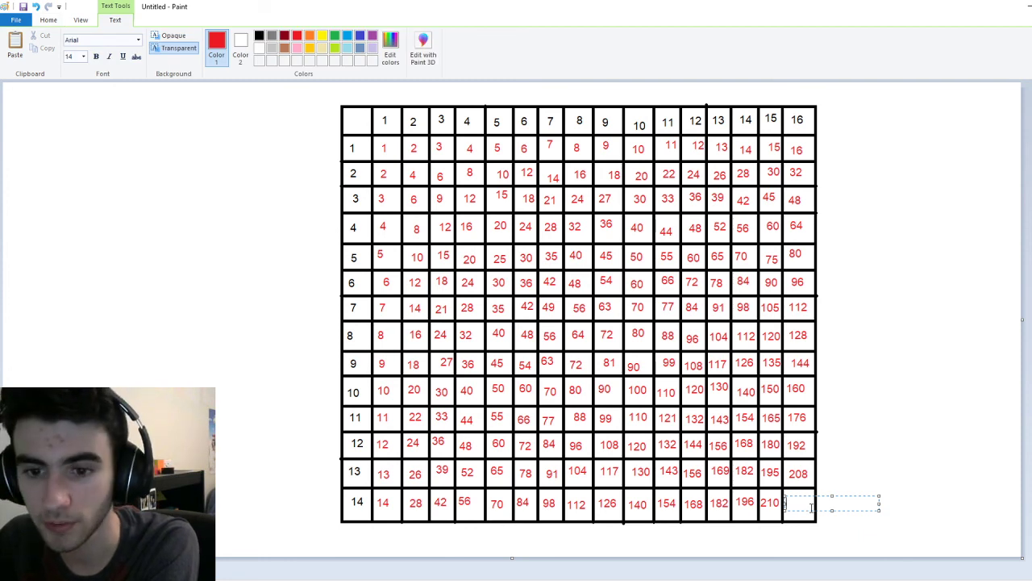
pyautogui.write('224')
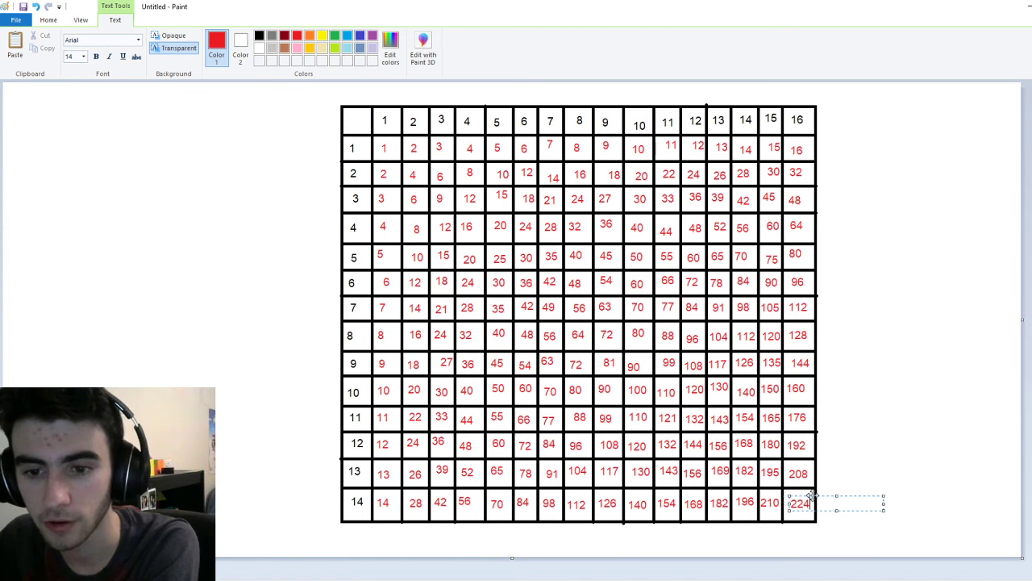
pyautogui.click(872, 417)
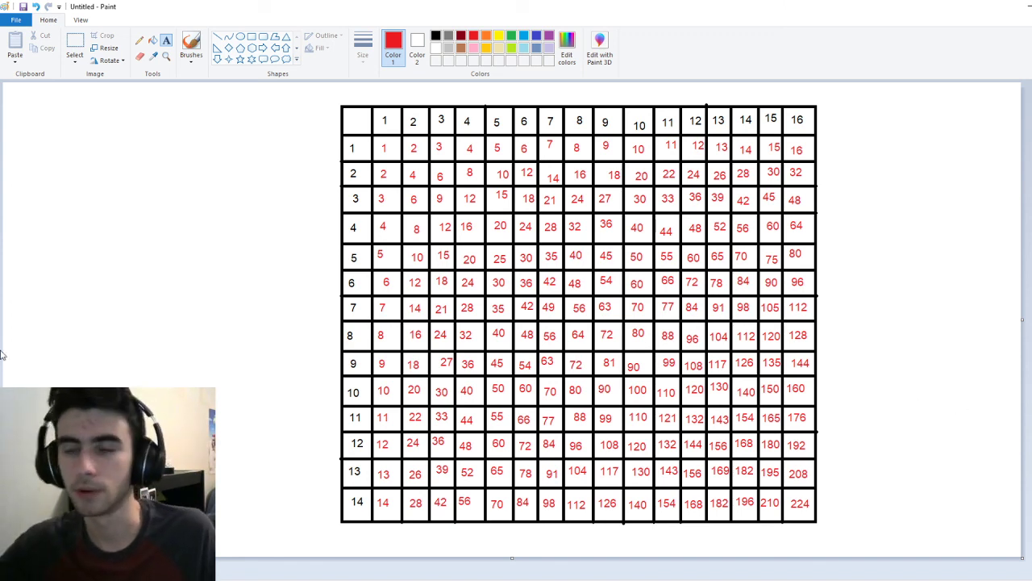
# - Move the whole multiplication table down to make room for a title
pyautogui.click(75, 42)
pyautogui.moveTo(334, 97); pyautogui.dragTo(858, 528)
pyautogui.moveTo(768, 425); pyautogui.dragTo(771, 450)
pyautogui.click(960, 393)
# - Add a text box above the table reading 'Multiplication Table'
pyautogui.click(166, 41)
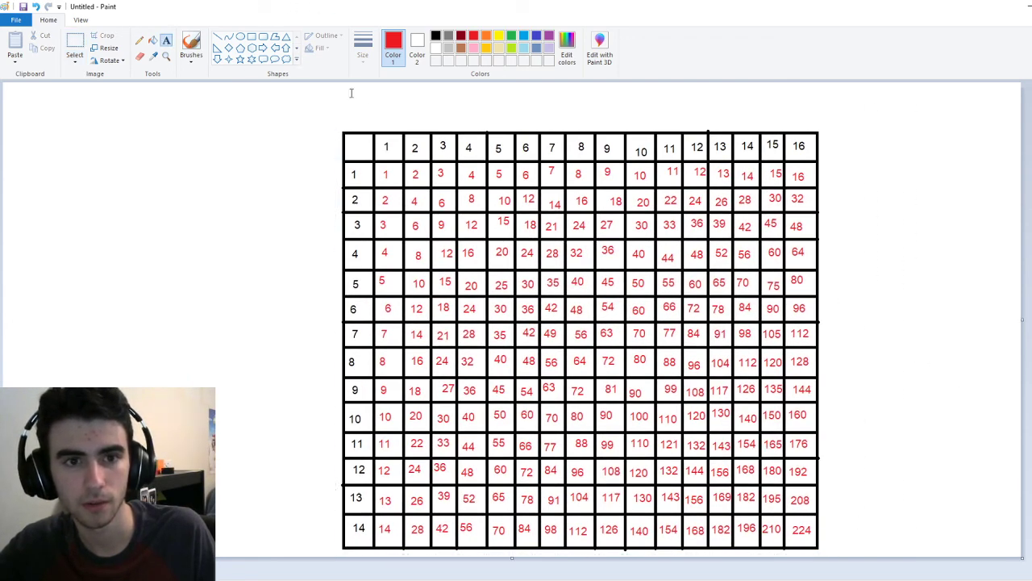
pyautogui.click(374, 108)
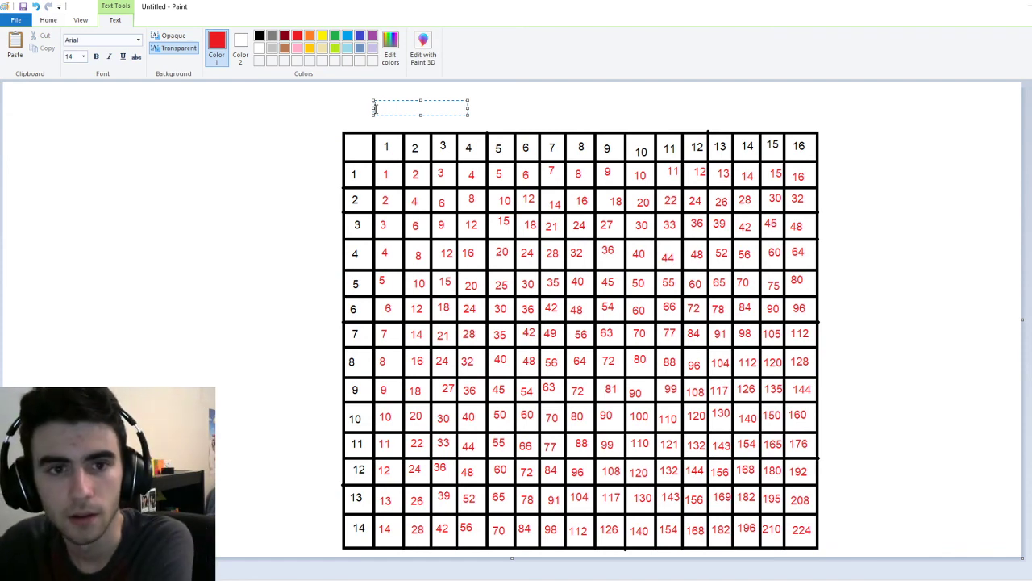
pyautogui.write('Multiplication tab')
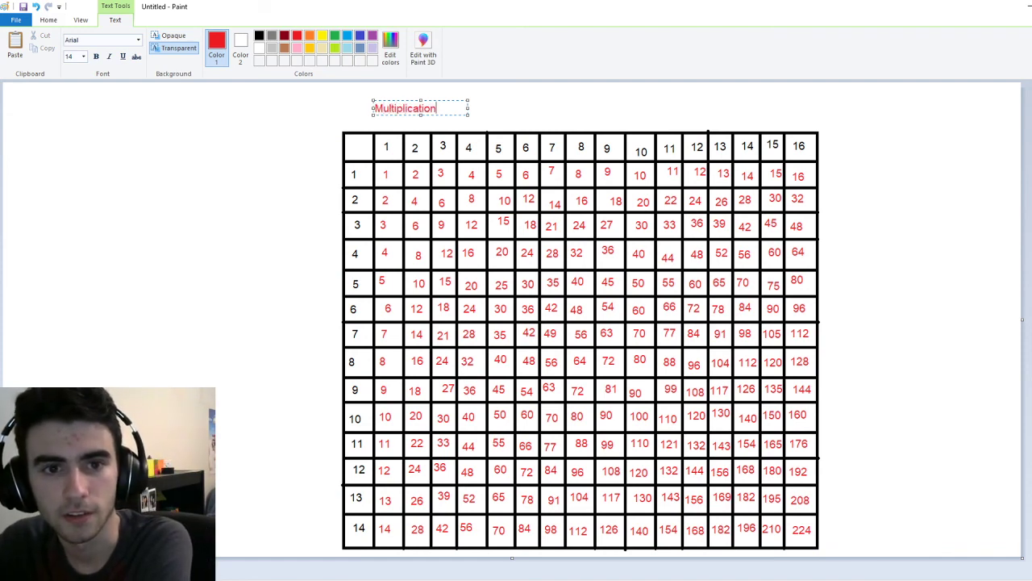
pyautogui.press('BackSpace')
pyautogui.press('BackSpace')
pyautogui.press('BackSpace')
pyautogui.write('Table')
# - Make the title 36-point black, widened to one line and centred above the table
pyautogui.hotkey('ctrl', 'a')
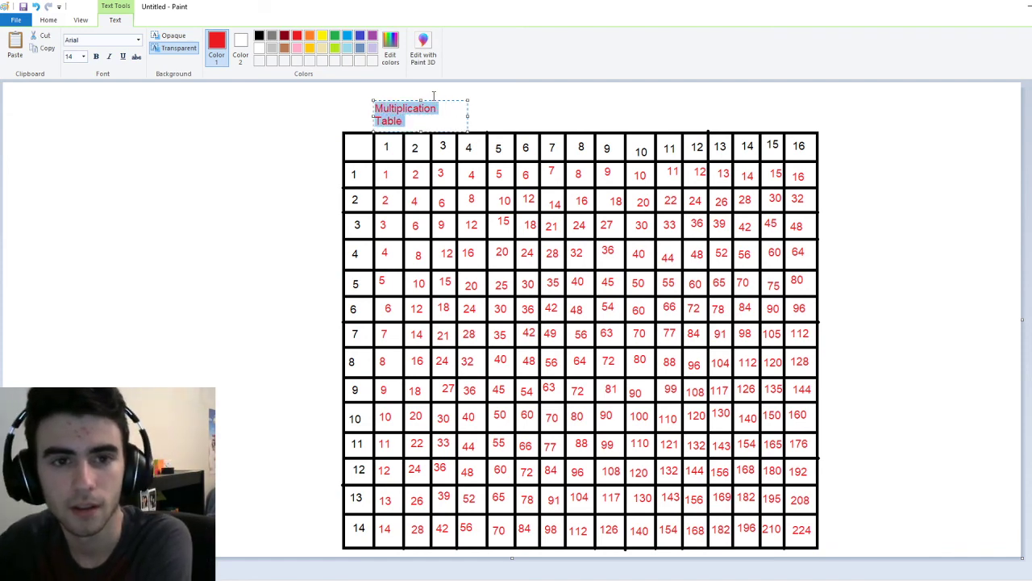
pyautogui.click(83, 57)
pyautogui.click(71, 195)
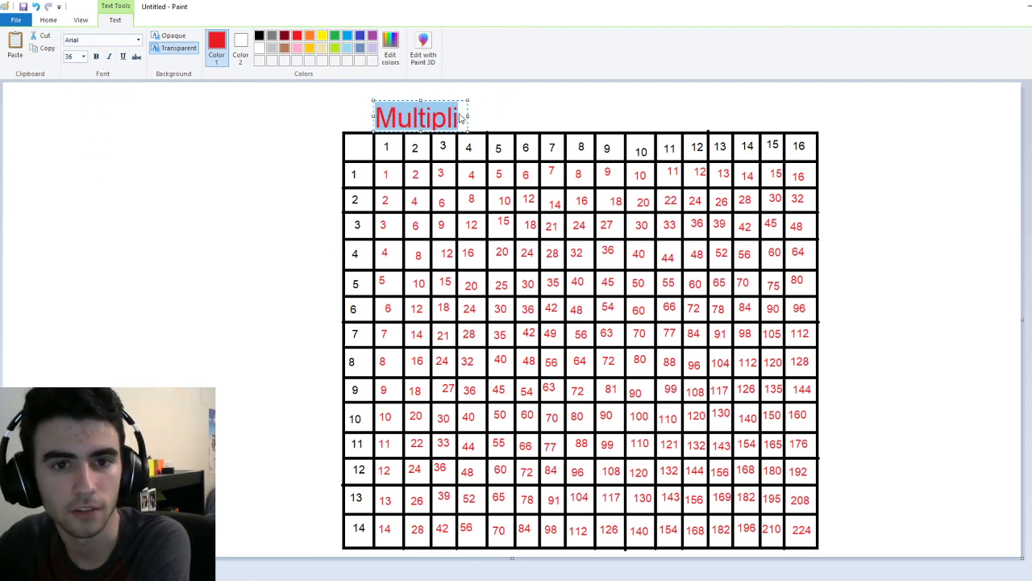
pyautogui.moveTo(463, 117); pyautogui.dragTo(752, 116)
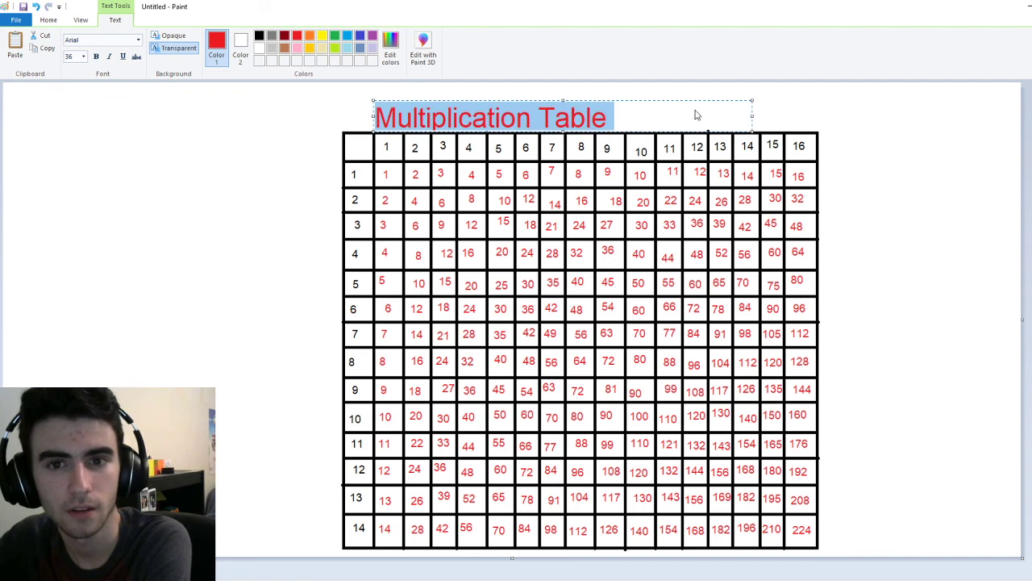
pyautogui.moveTo(685, 101); pyautogui.dragTo(774, 96)
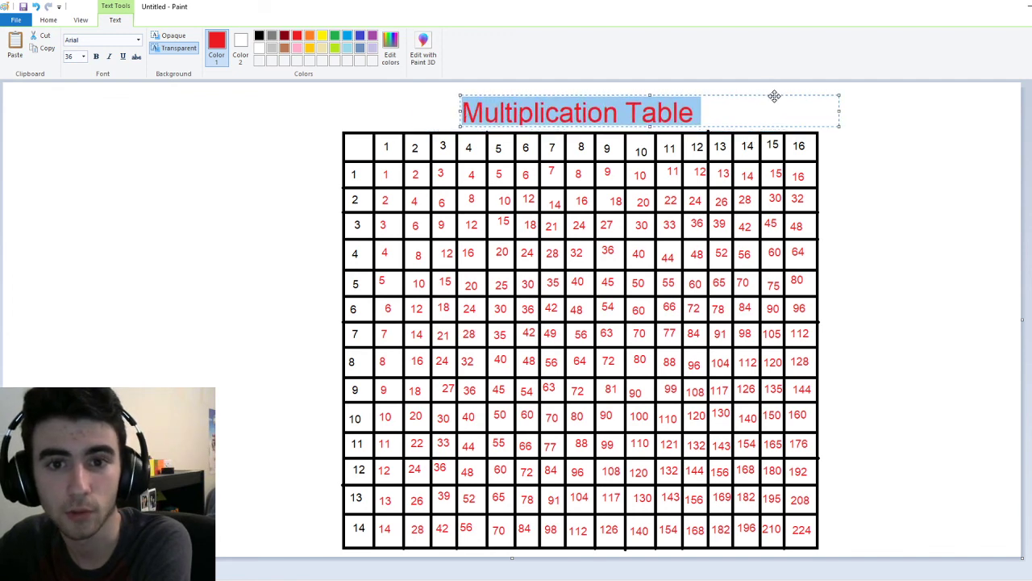
pyautogui.click(259, 36)
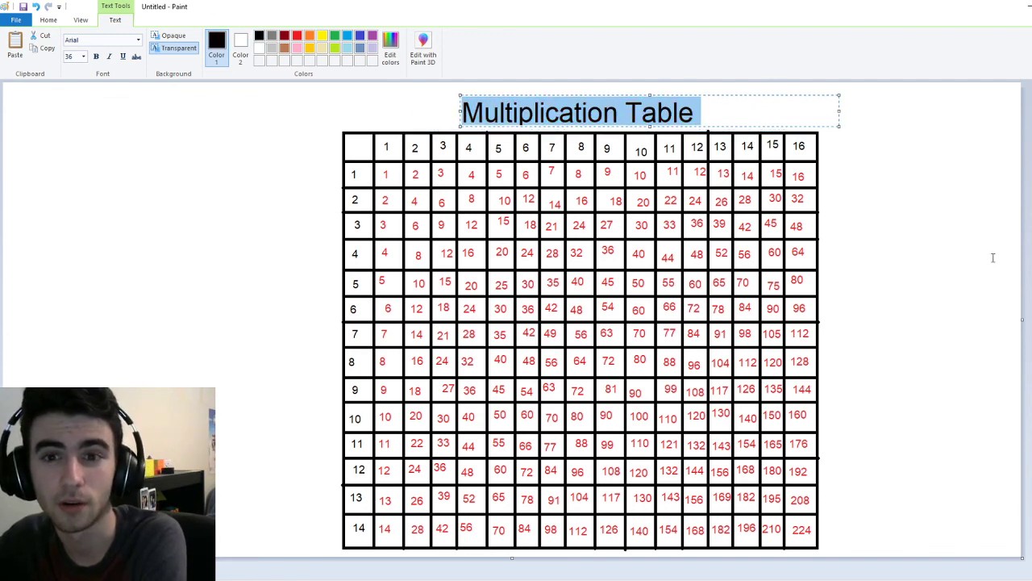
pyautogui.click(945, 233)
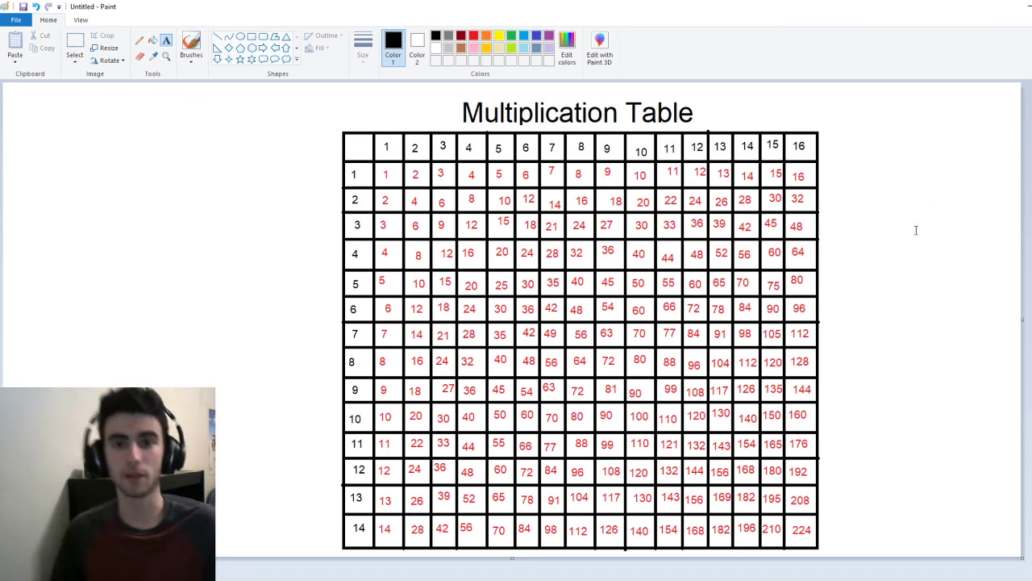